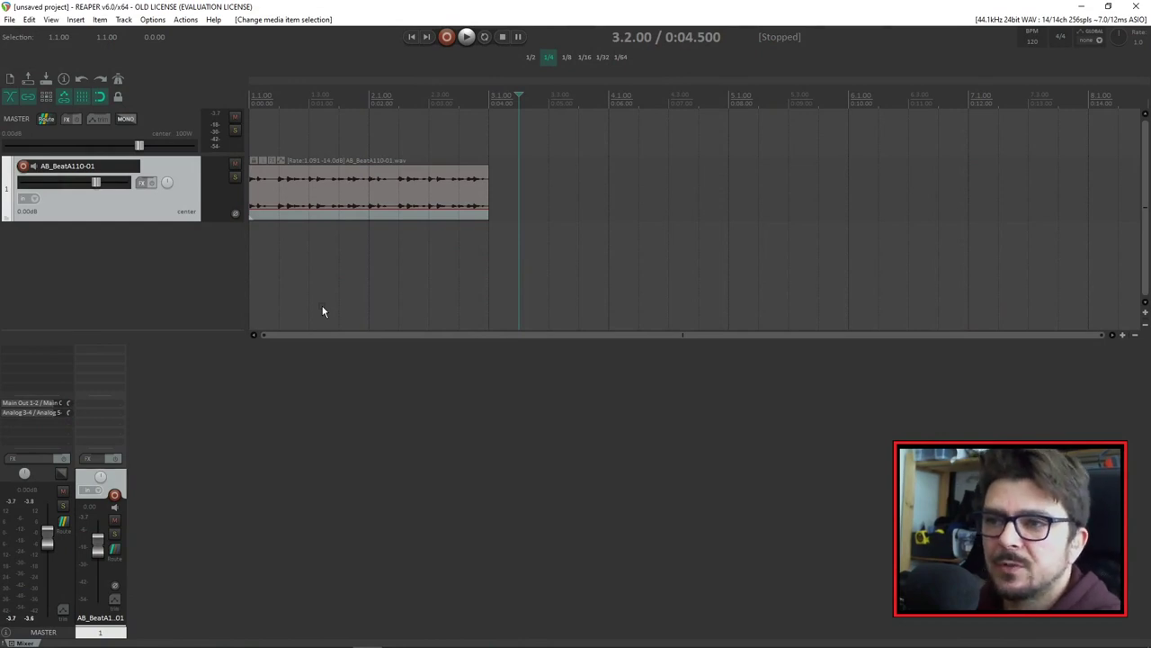
Step: Add one new track below the audio track and insert 10 more tracks after it
{"action": "left_click", "coordinate": [195, 291]}
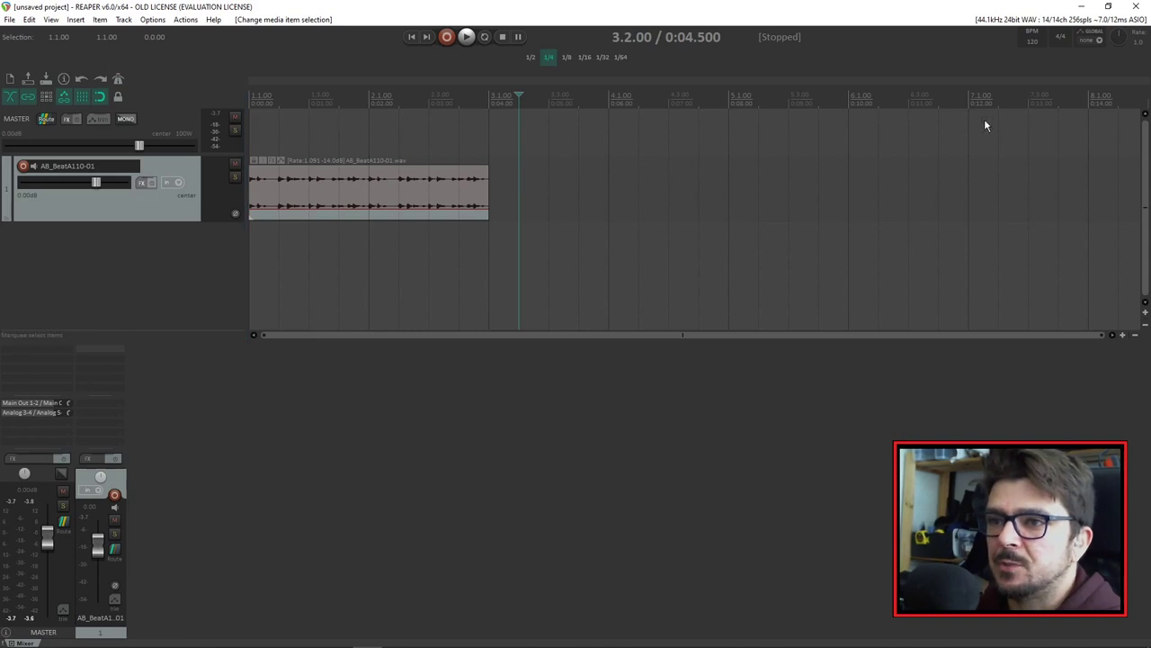
{"action": "double_click", "coordinate": [153, 248]}
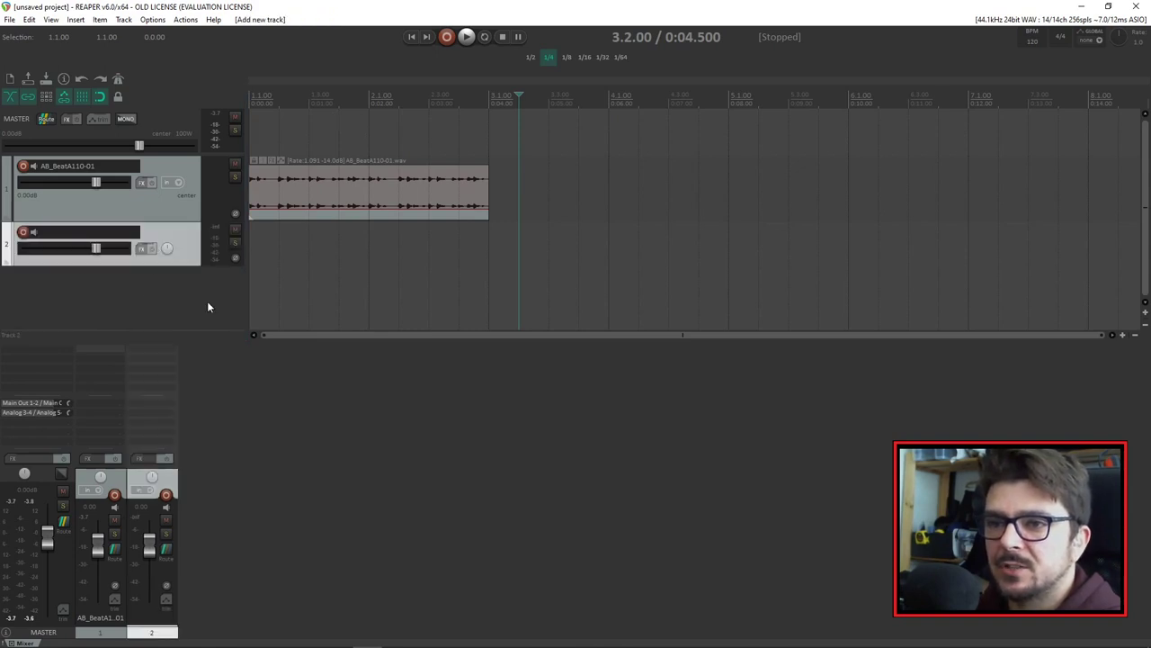
{"action": "right_click", "coordinate": [155, 291]}
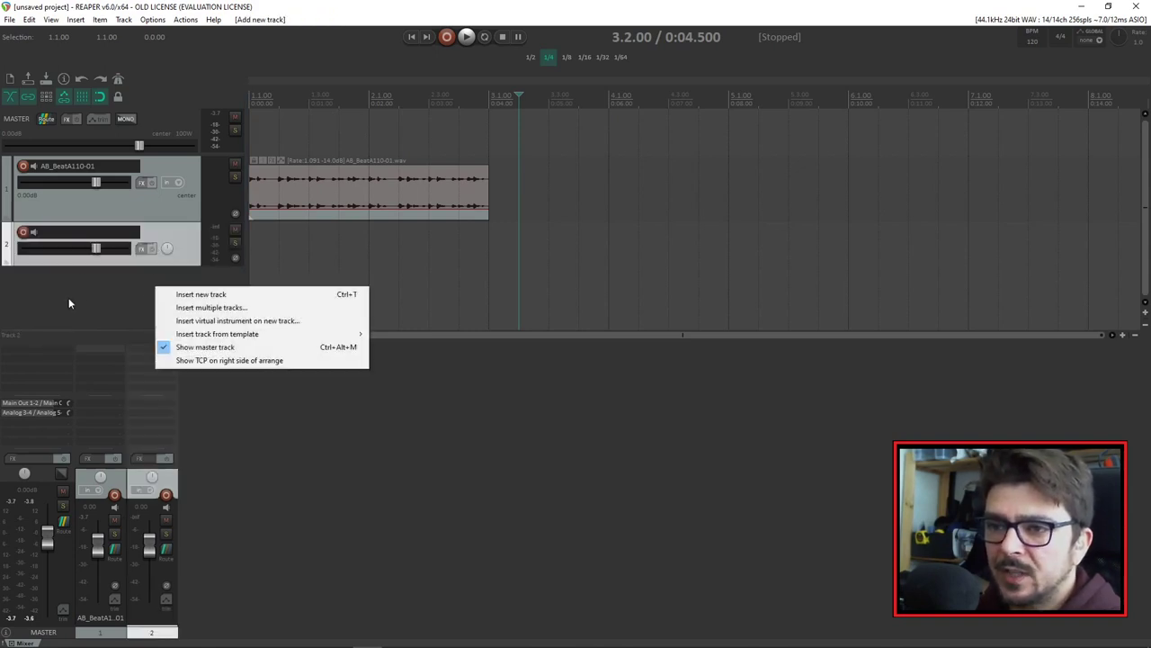
{"action": "left_click", "coordinate": [250, 308]}
{"action": "type", "text": "10"}
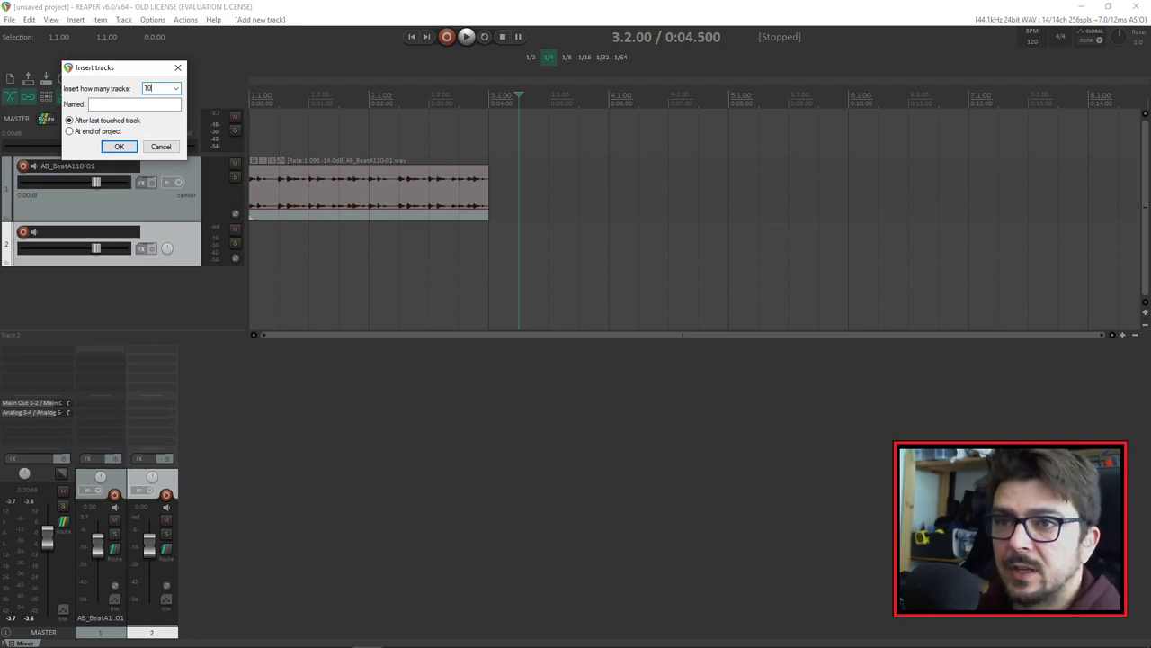
{"action": "key", "text": "Return"}
{"action": "left_click", "coordinate": [202, 178]}
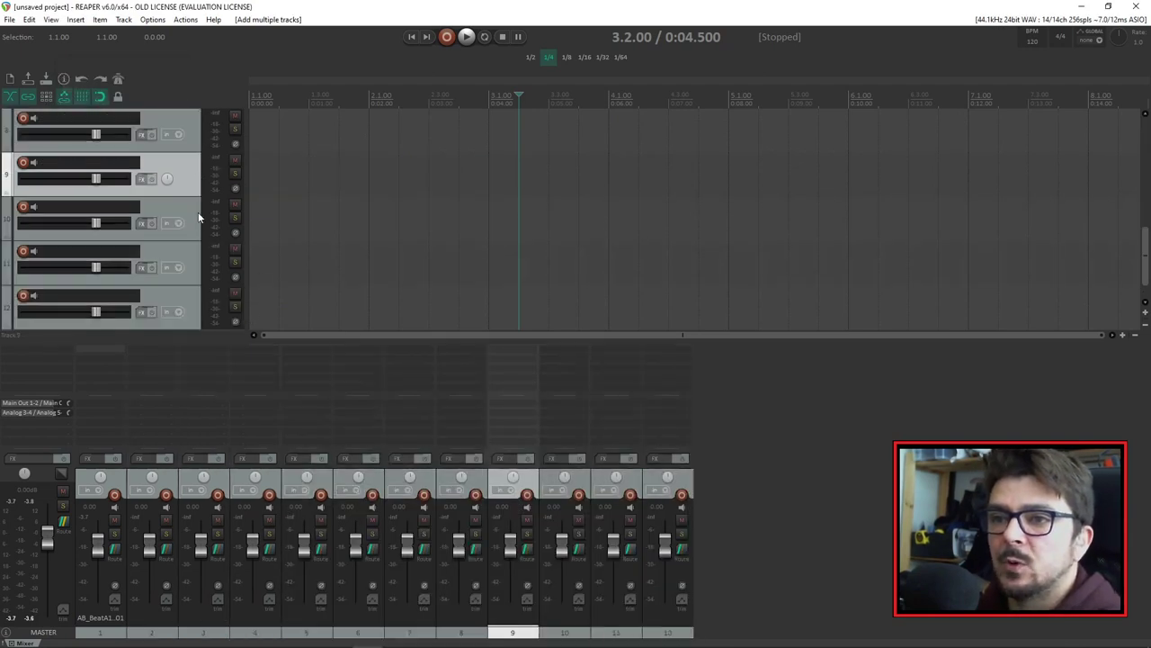
{"action": "scroll", "coordinate": [195, 196], "scroll_direction": "down", "scroll_amount": 1}
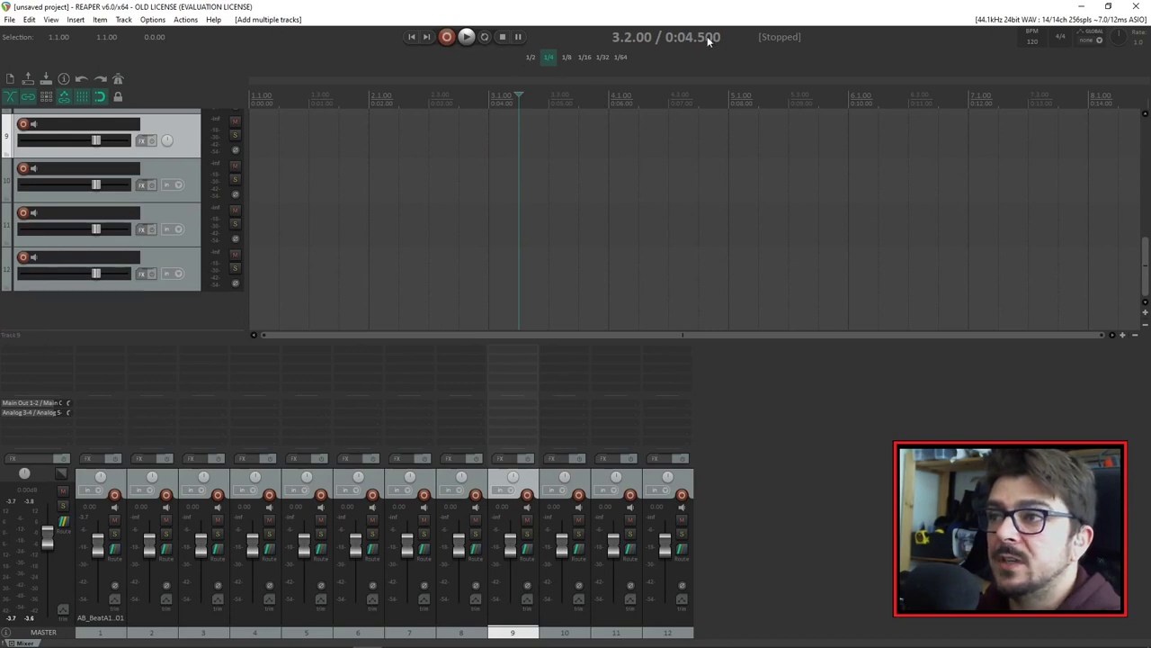
Step: Set the docked transport position to Below arrange (default)
{"action": "right_click", "coordinate": [387, 37]}
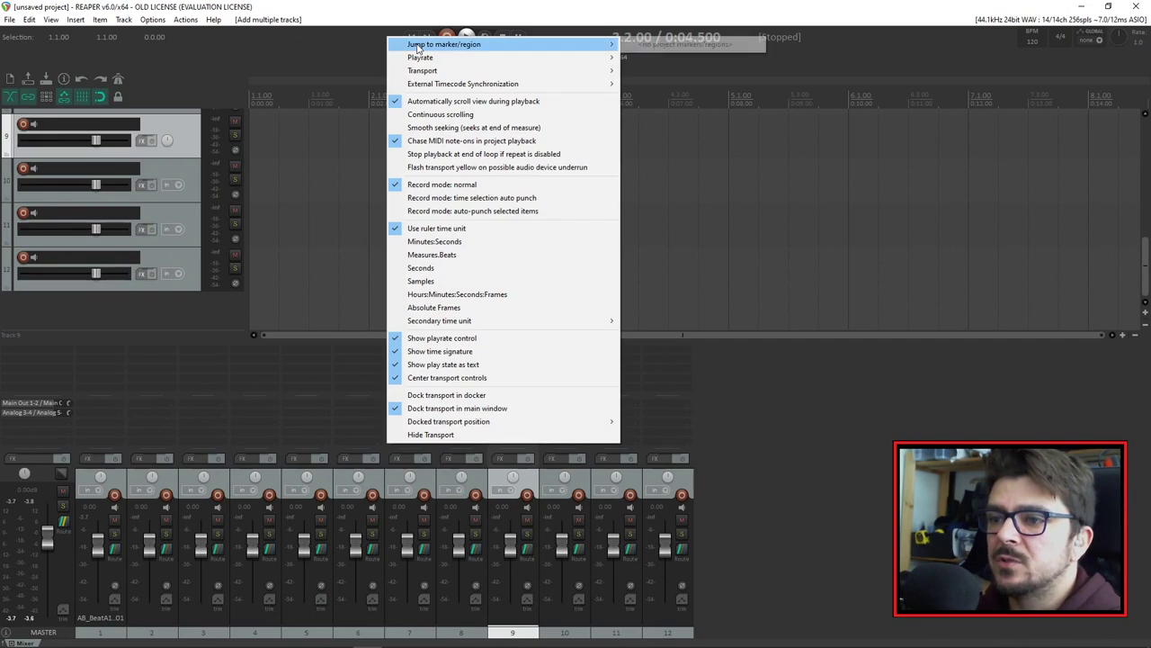
{"action": "left_click", "coordinate": [284, 45]}
{"action": "right_click", "coordinate": [357, 34]}
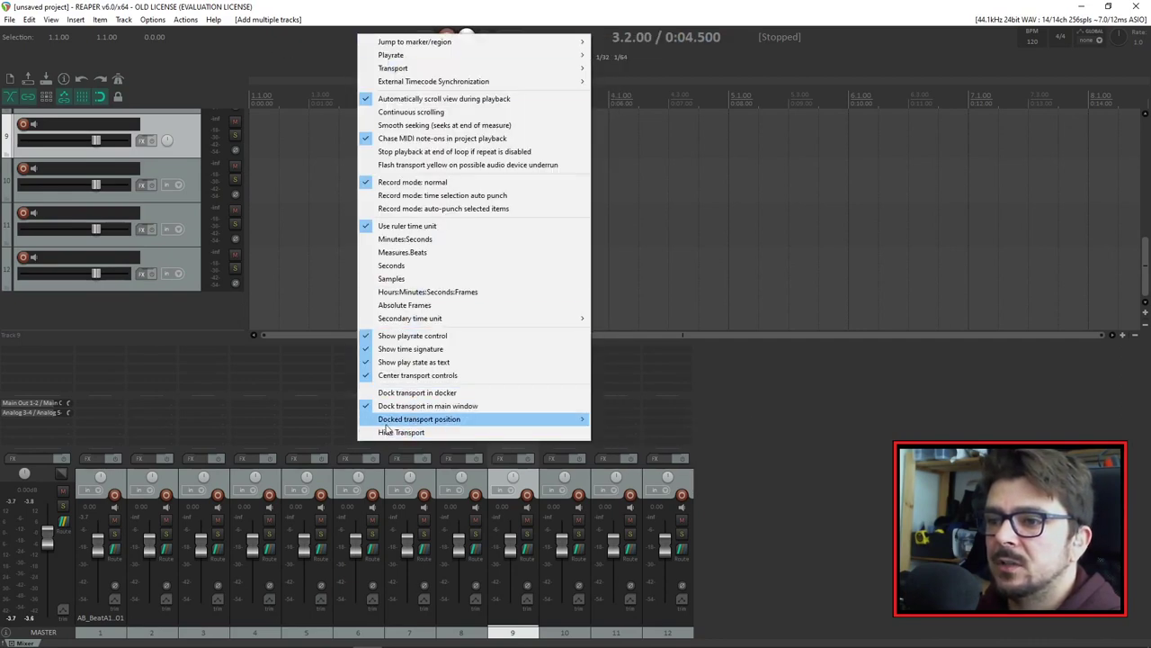
{"action": "mouse_move", "coordinate": [389, 421]}
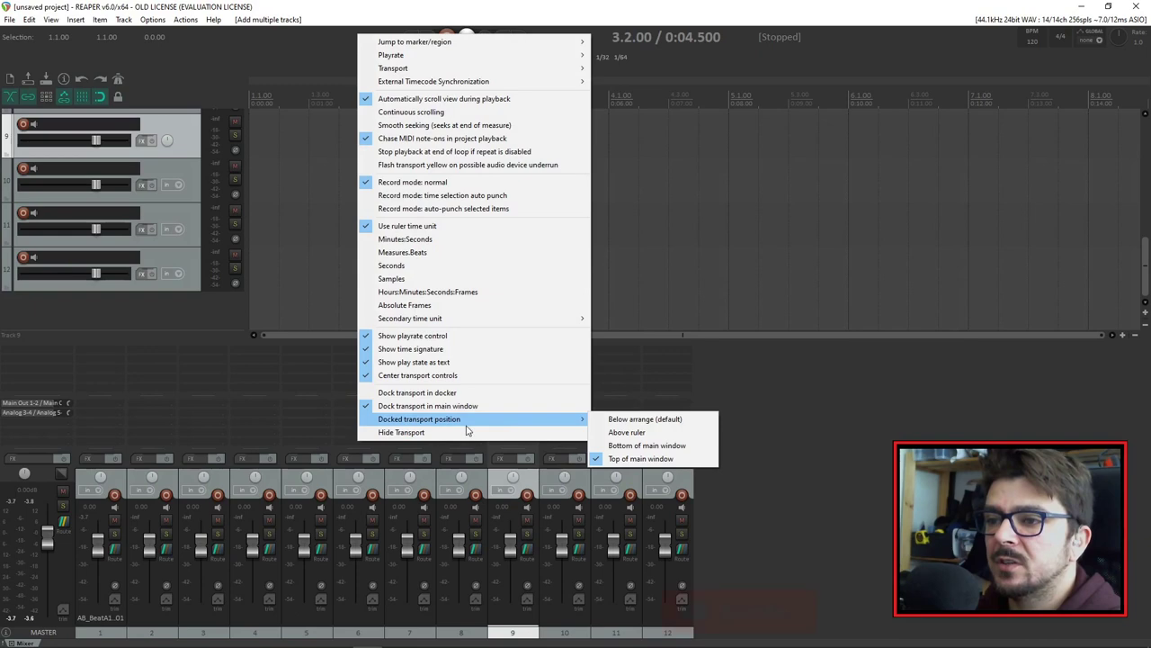
{"action": "left_click", "coordinate": [644, 419]}
Step: Set the docked transport position back to Top of main window and review the available docking positions
{"action": "right_click", "coordinate": [331, 331]}
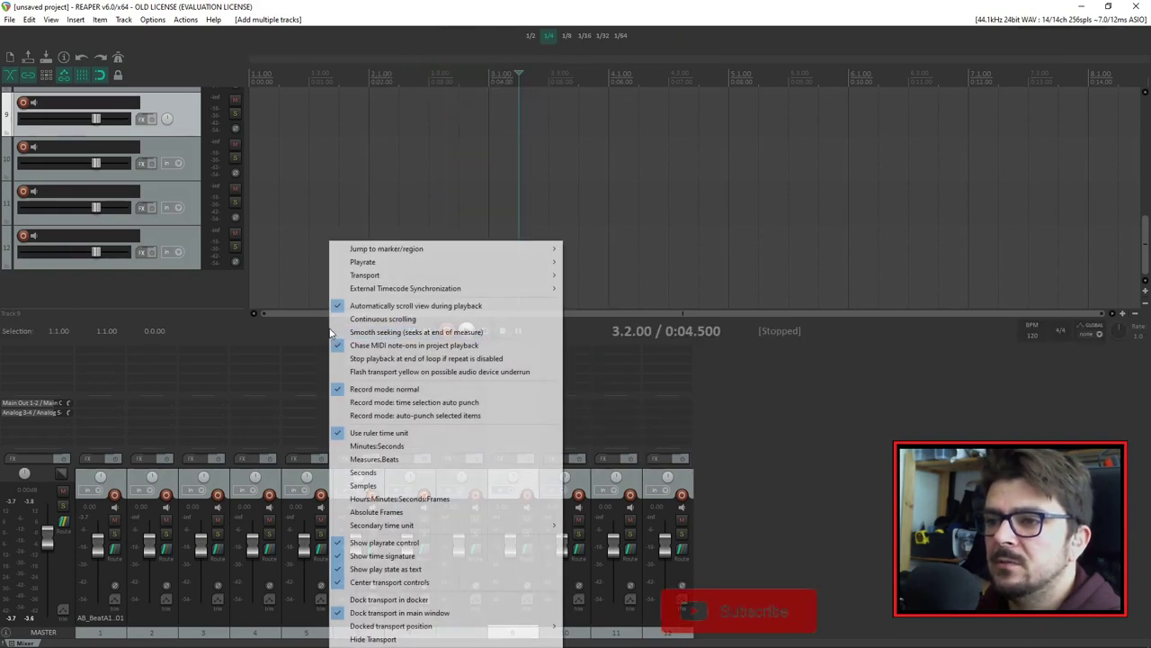
{"action": "mouse_move", "coordinate": [483, 629]}
{"action": "left_click", "coordinate": [599, 636]}
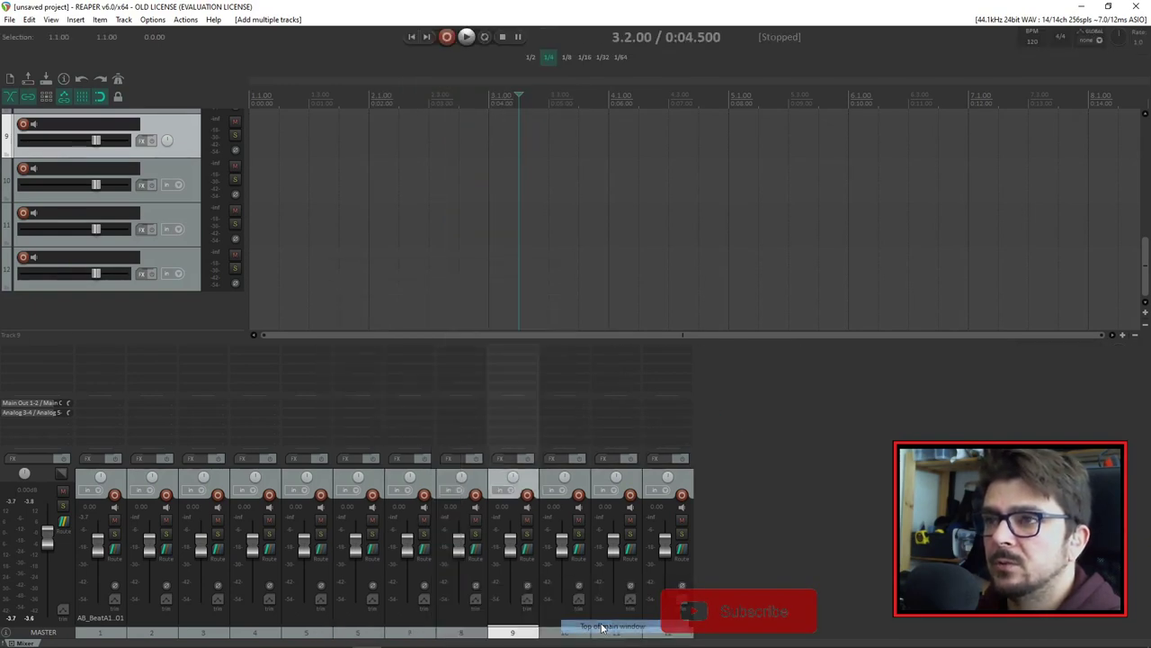
{"action": "right_click", "coordinate": [366, 41]}
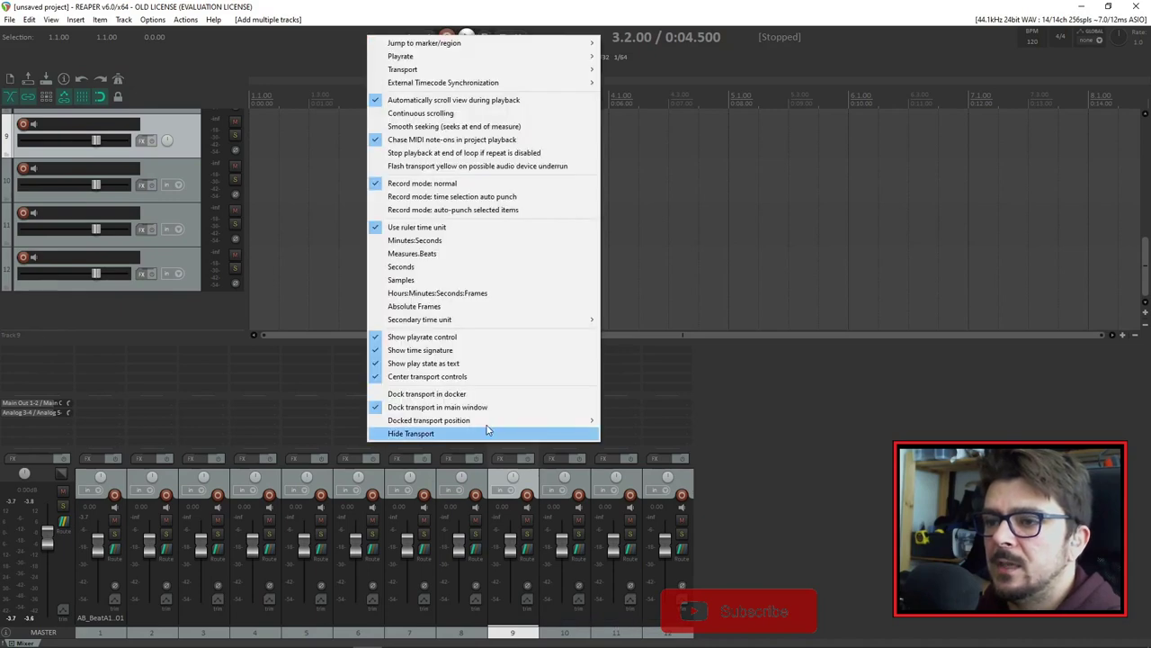
{"action": "mouse_move", "coordinate": [532, 420]}
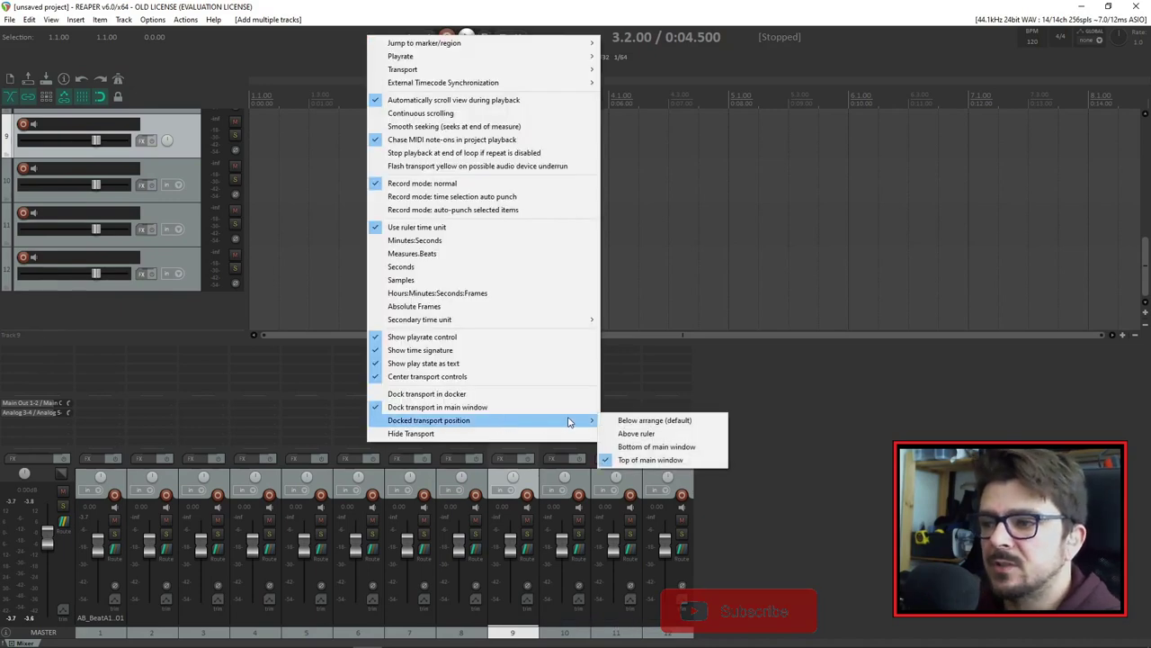
{"action": "left_click", "coordinate": [820, 365]}
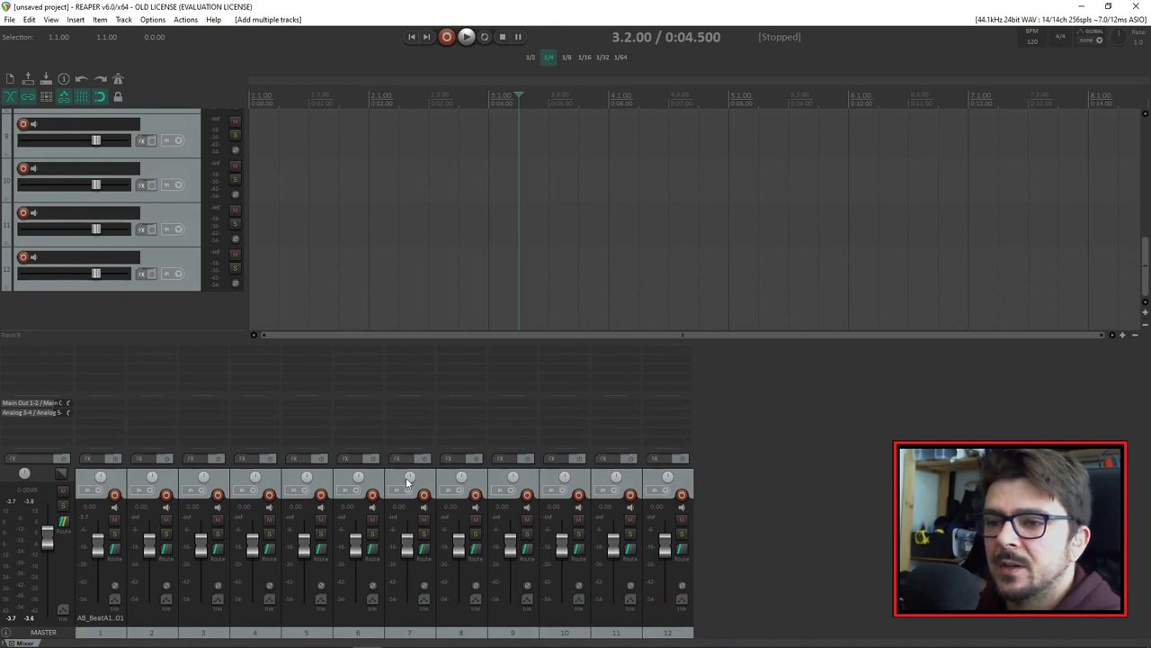
Step: Select track 2 and slightly reduce the height of the AB_BeatA110-01 track above it
{"action": "scroll", "coordinate": [192, 261], "scroll_direction": "up", "scroll_amount": 4}
{"action": "scroll", "coordinate": [193, 258], "scroll_direction": "up", "scroll_amount": 3}
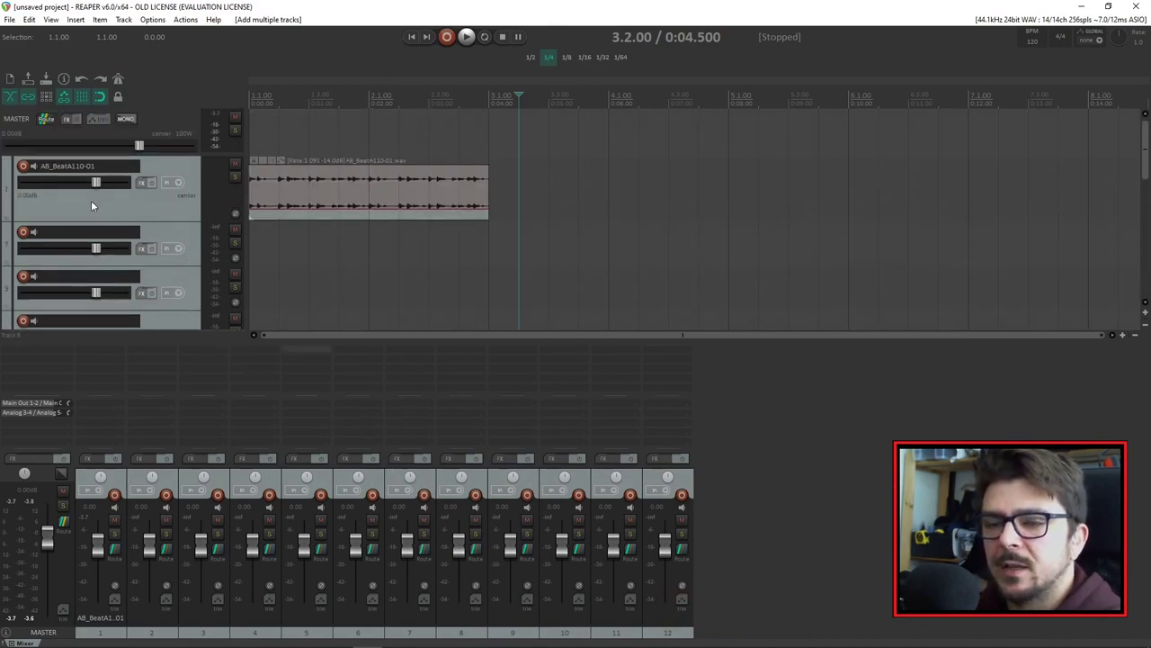
{"action": "left_click", "coordinate": [186, 235]}
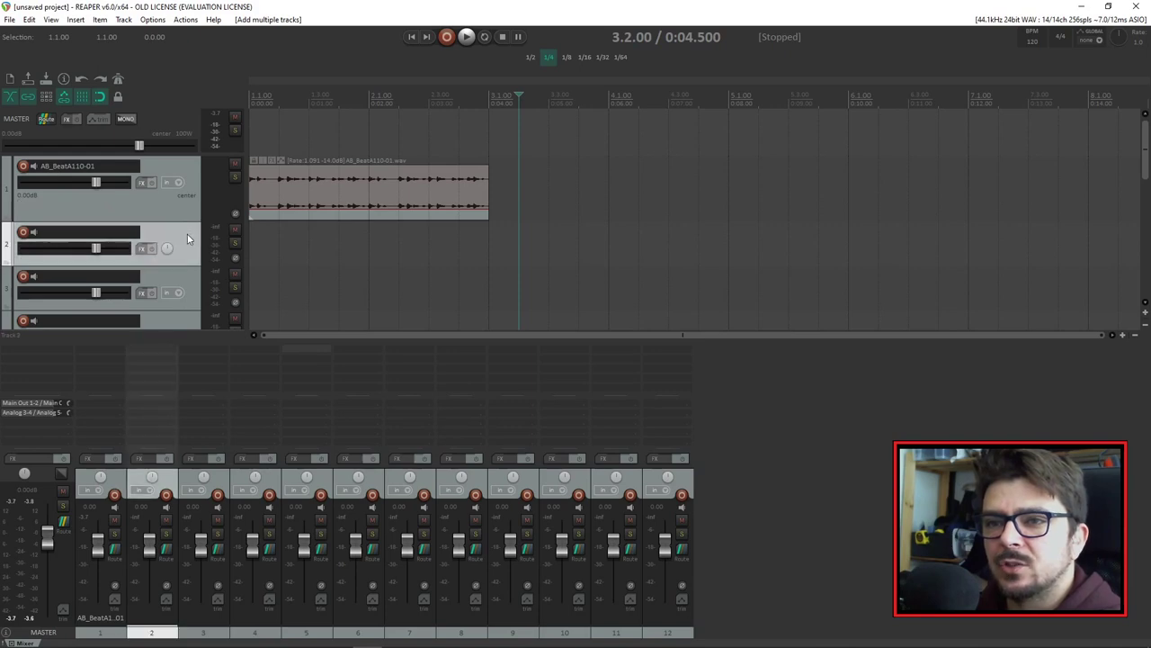
{"action": "scroll", "coordinate": [187, 238], "scroll_direction": "down", "scroll_amount": 1}
{"action": "scroll", "coordinate": [187, 238], "scroll_direction": "up", "scroll_amount": 1}
{"action": "mouse_move", "coordinate": [166, 222]}
{"action": "left_mouse_down"}
{"action": "mouse_move", "coordinate": [165, 236]}
{"action": "mouse_move", "coordinate": [164, 210]}
{"action": "left_mouse_up"}
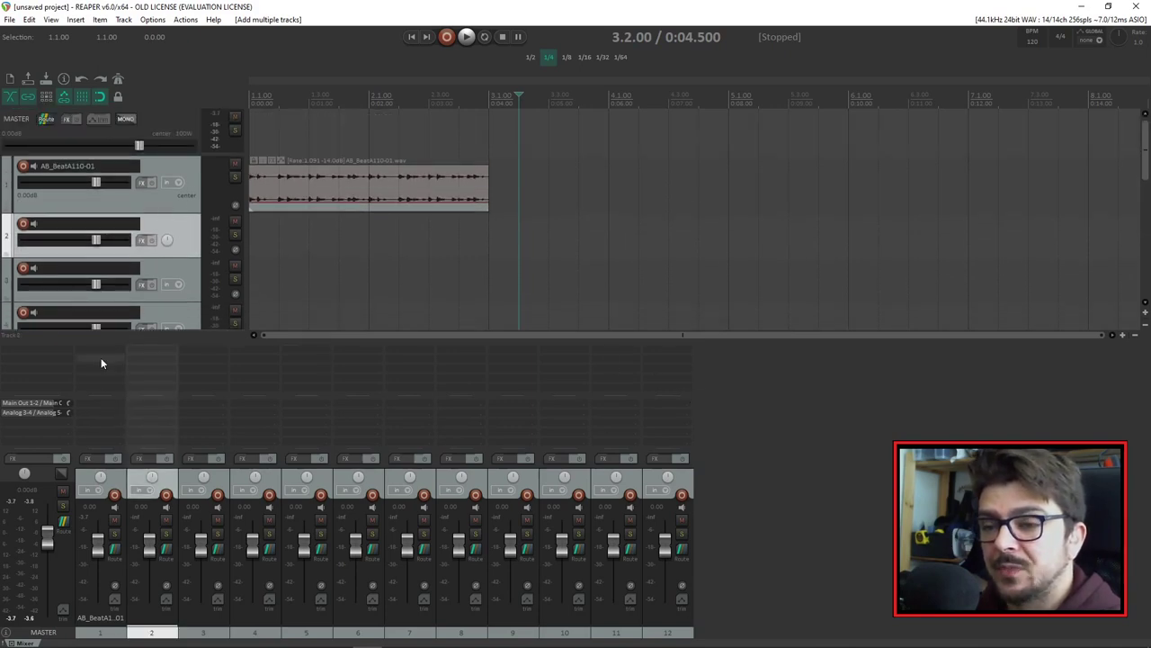
Step: Open the Theme Adjuster and place its window clear of the track control panels
{"action": "left_click", "coordinate": [153, 20]}
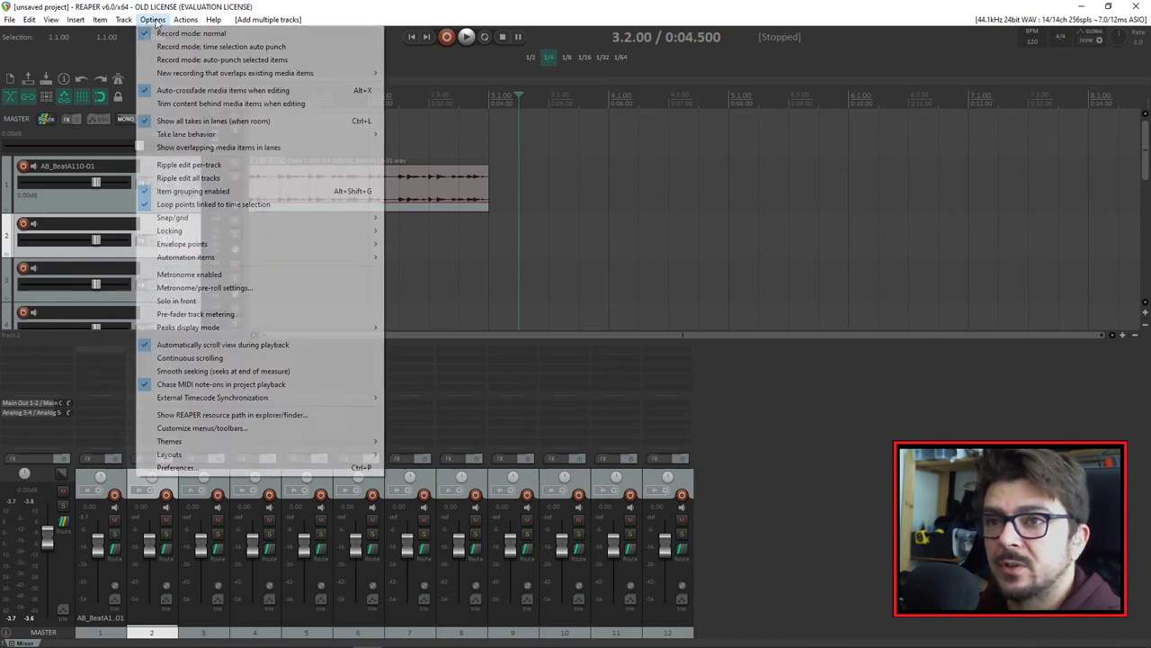
{"action": "mouse_move", "coordinate": [232, 441]}
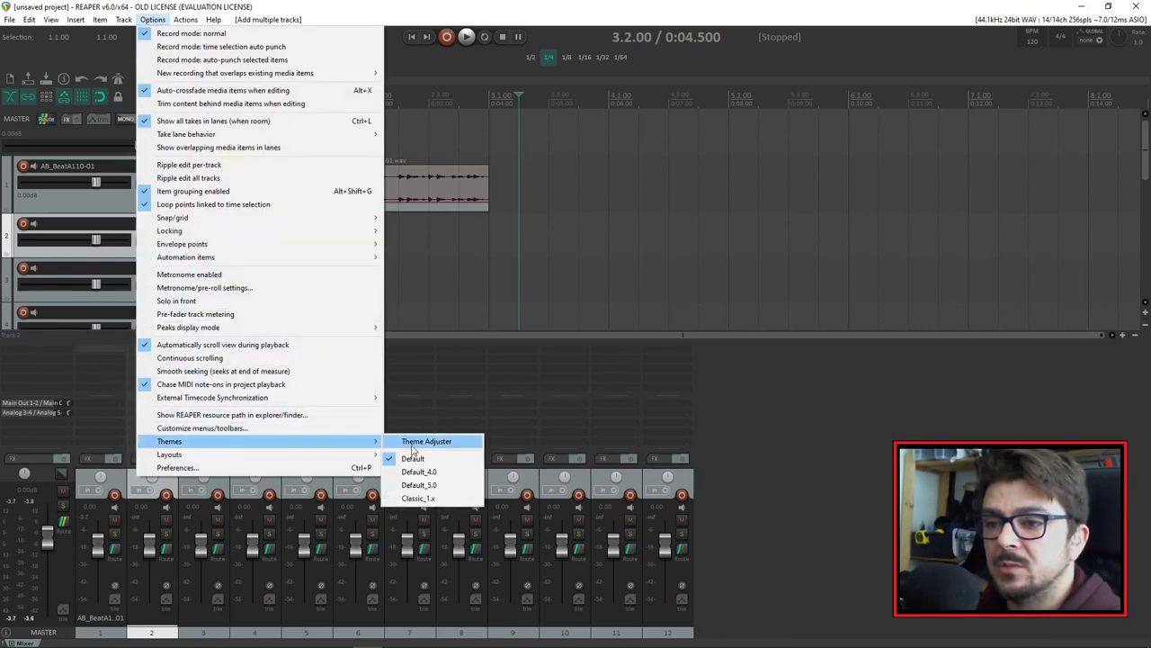
{"action": "left_click", "coordinate": [443, 445]}
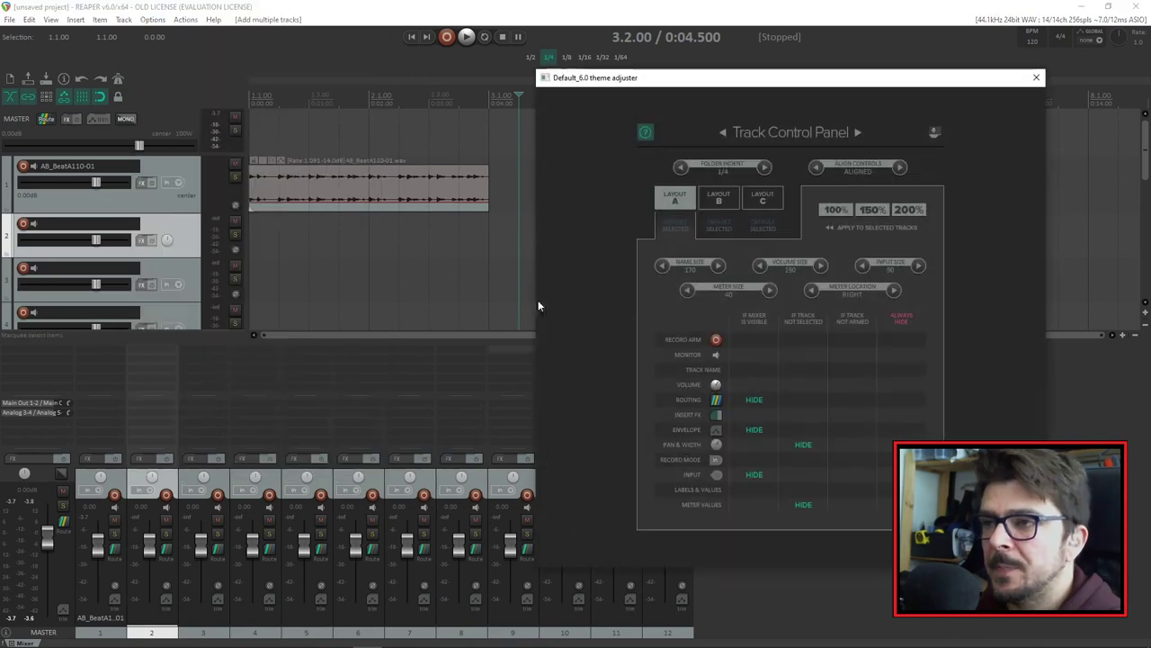
{"action": "left_click_drag", "start_coordinate": [750, 83], "coordinate": [769, 72]}
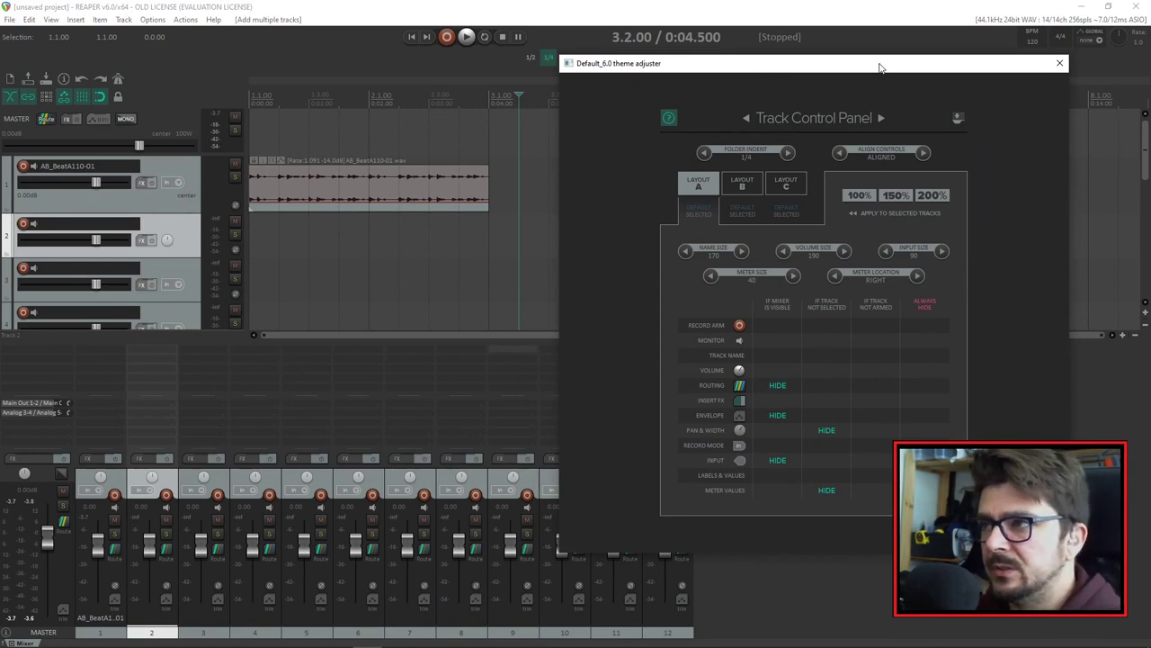
{"action": "left_click_drag", "start_coordinate": [881, 66], "coordinate": [781, 64]}
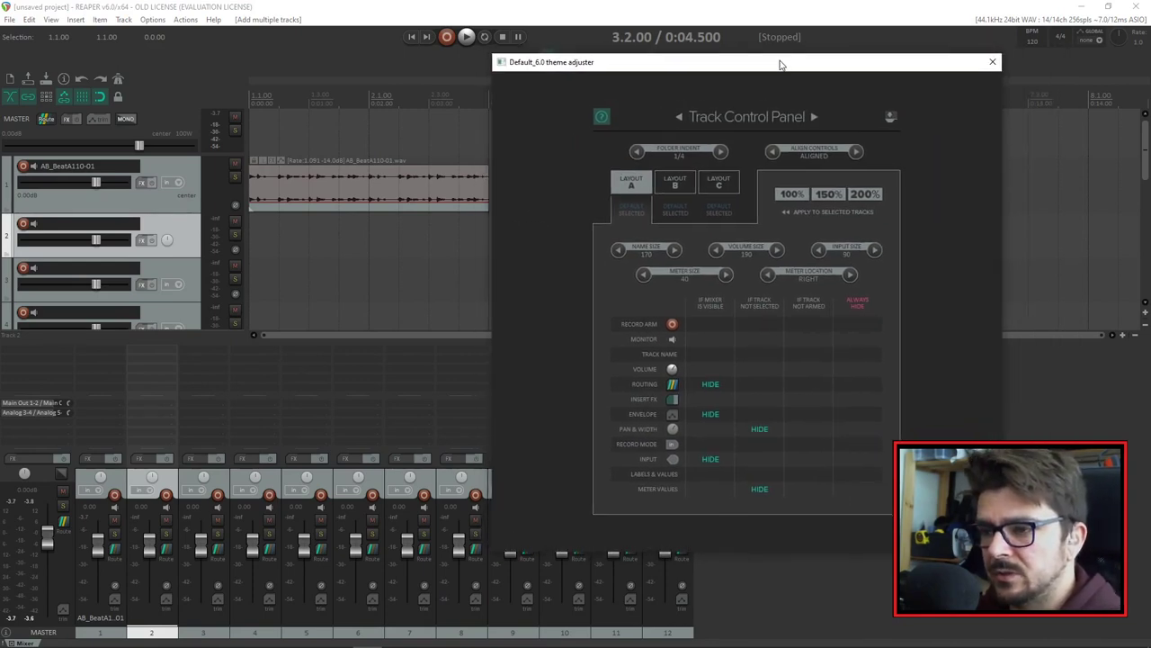
{"action": "left_click_drag", "start_coordinate": [597, 63], "coordinate": [629, 61]}
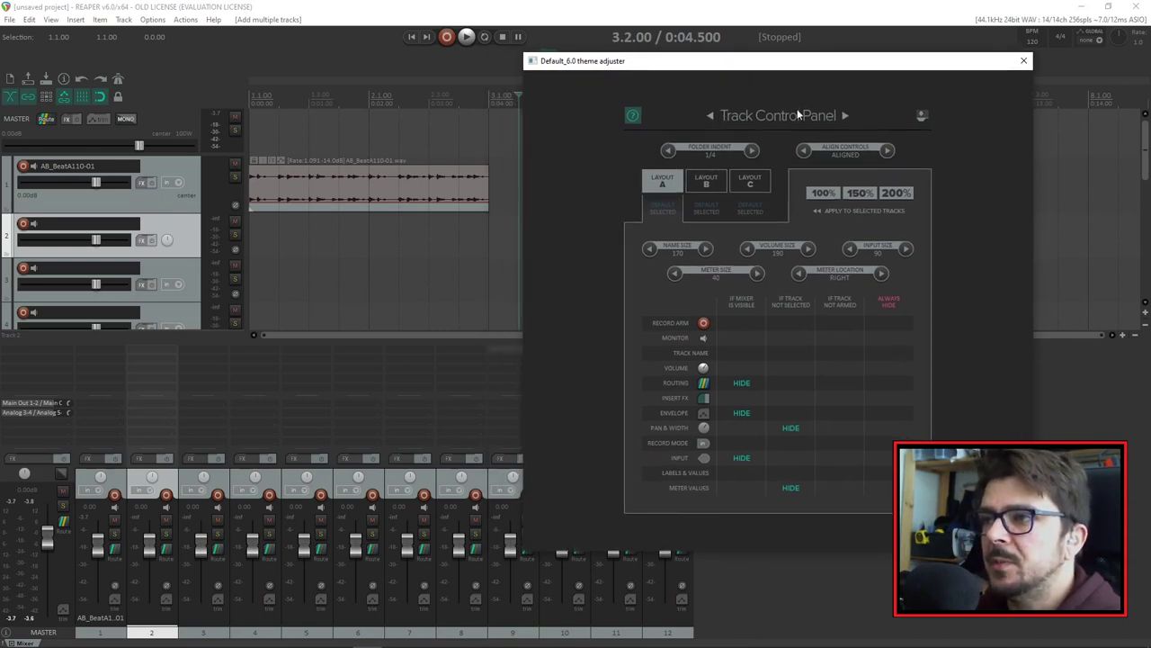
Step: Look through the Theme Adjuster's pages, including Mixer Control Panel and Custom Colors, and return to Track Control Panel
{"action": "left_click", "coordinate": [846, 115]}
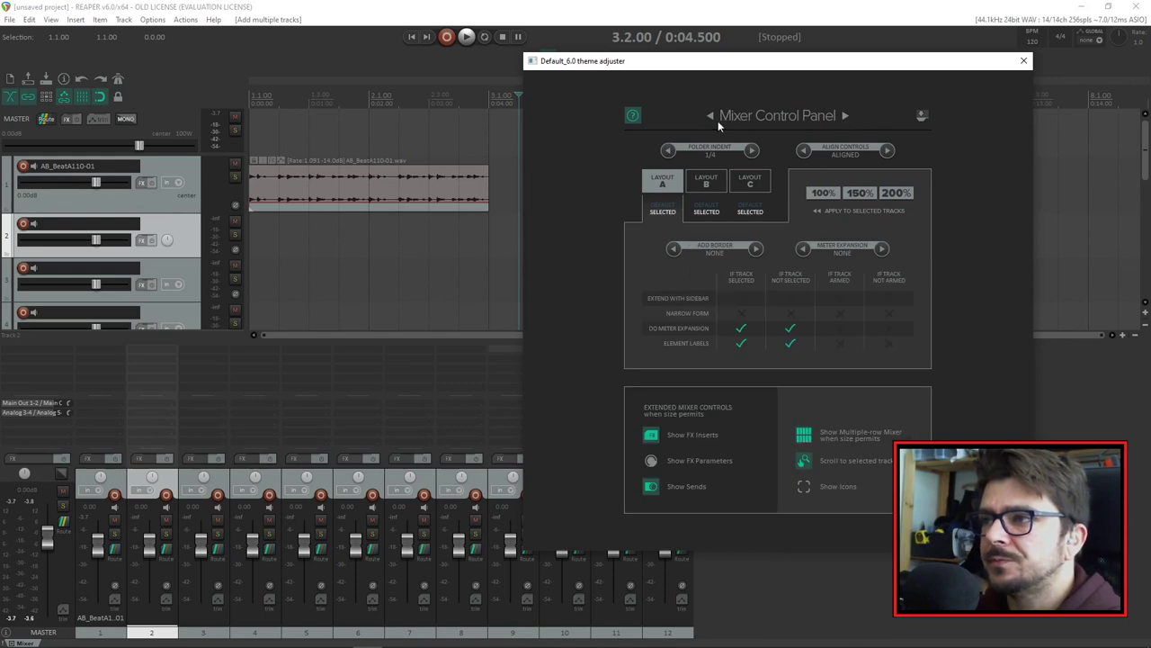
{"action": "left_click", "coordinate": [846, 117]}
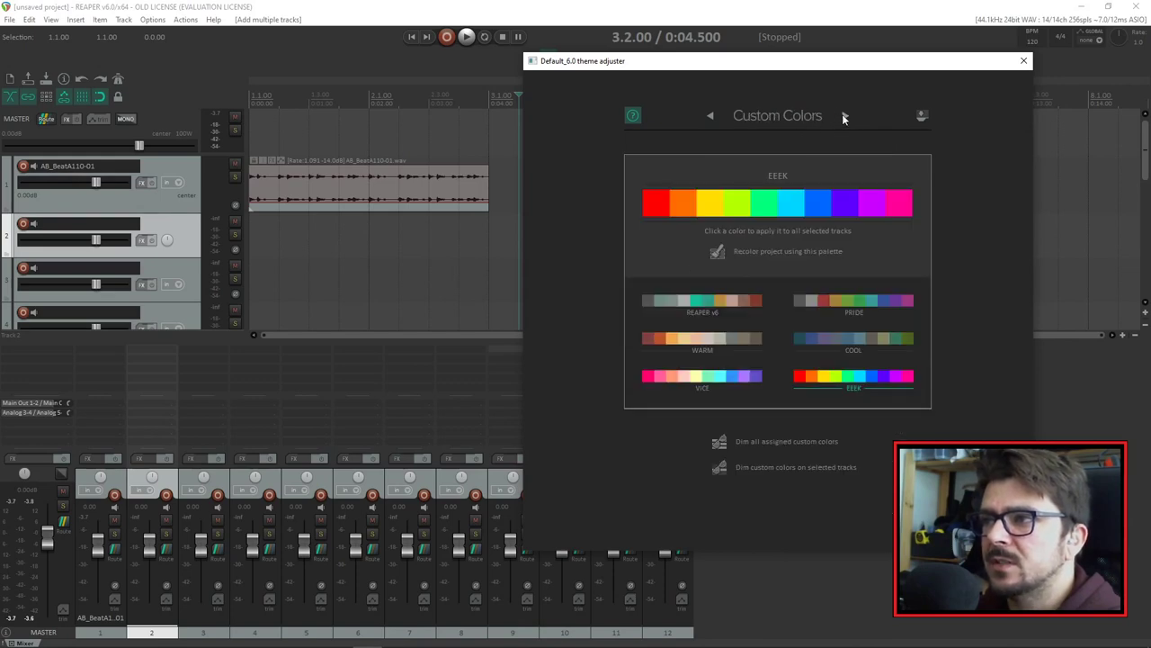
{"action": "left_click", "coordinate": [844, 116]}
{"action": "left_click", "coordinate": [845, 115]}
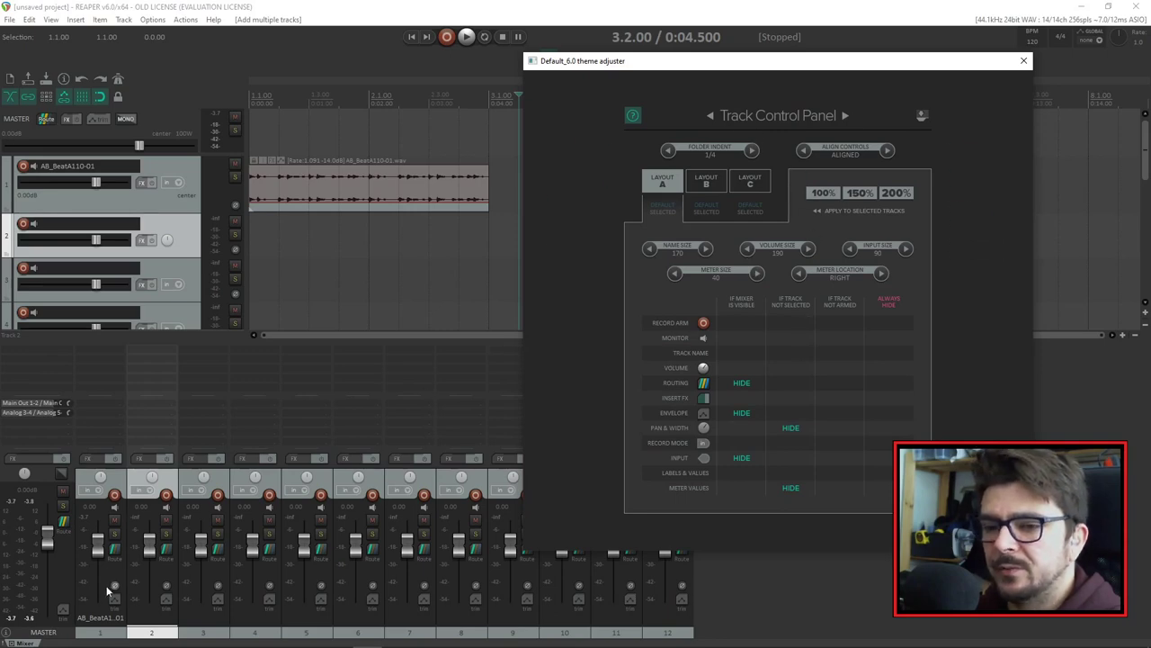
Step: Hide the mixer and look at the alternative track panel layouts, returning to Layout A
{"action": "left_click", "coordinate": [18, 642]}
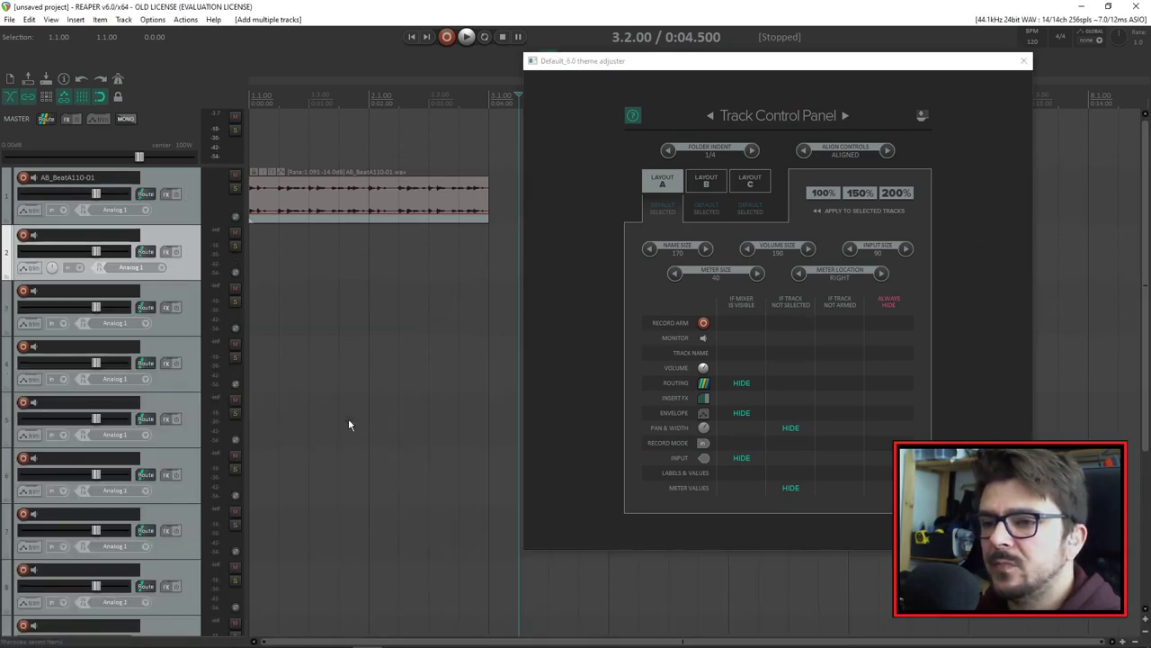
{"action": "left_click_drag", "start_coordinate": [804, 79], "coordinate": [766, 81]}
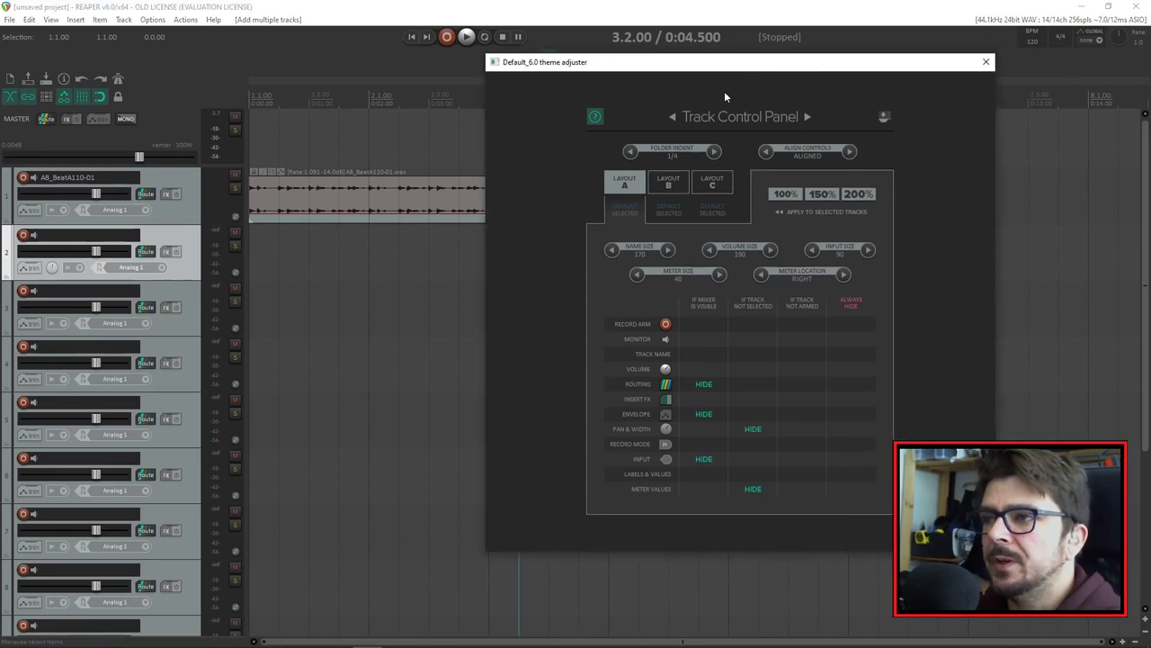
{"action": "left_click", "coordinate": [666, 183]}
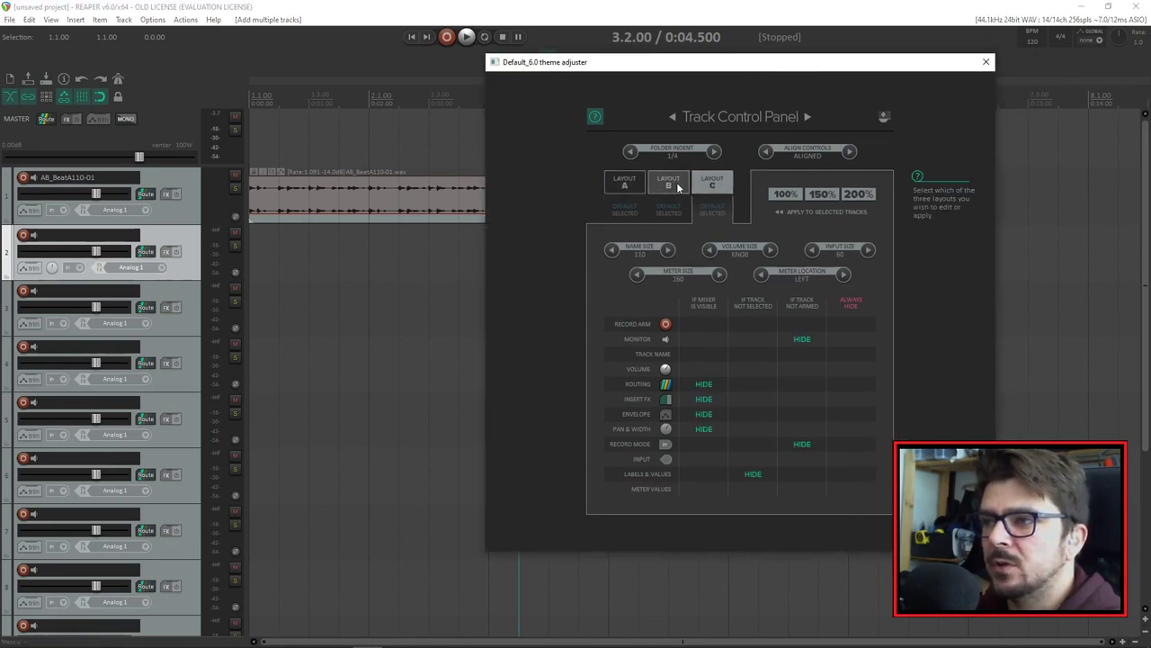
{"action": "left_click", "coordinate": [631, 182]}
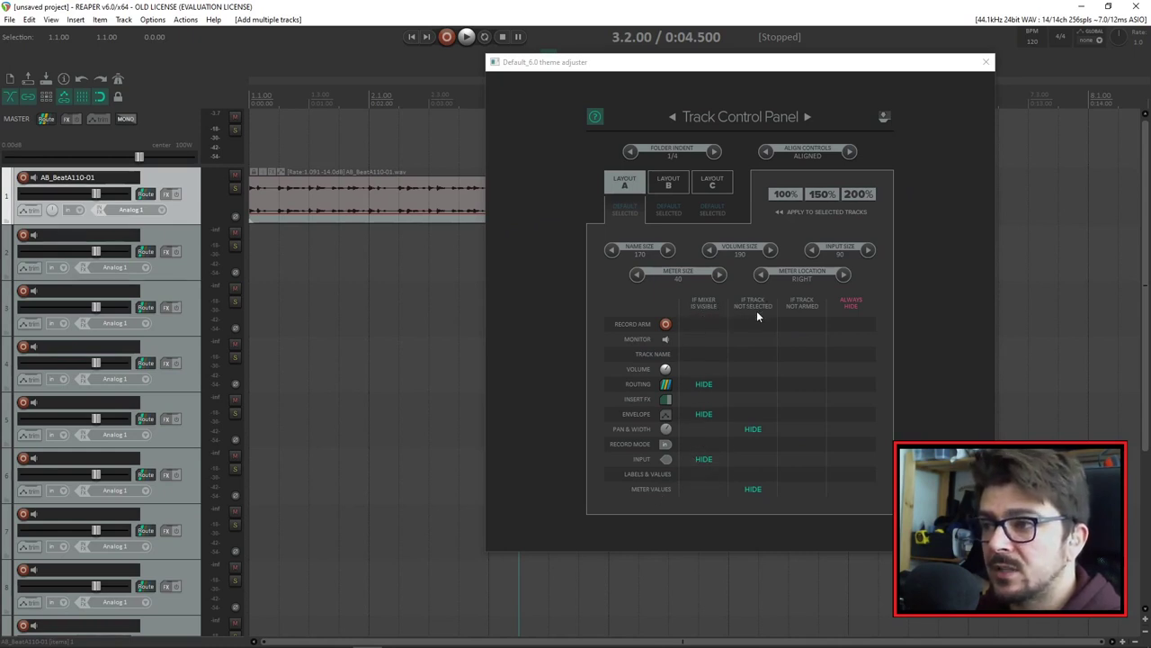
Step: Set every Layout A track control from Record Arm through Labels & Values to Always Hide, leaving out Meter Values
{"action": "left_click", "coordinate": [853, 324]}
{"action": "left_click", "coordinate": [852, 339]}
{"action": "left_click", "coordinate": [853, 353]}
{"action": "left_click", "coordinate": [852, 369]}
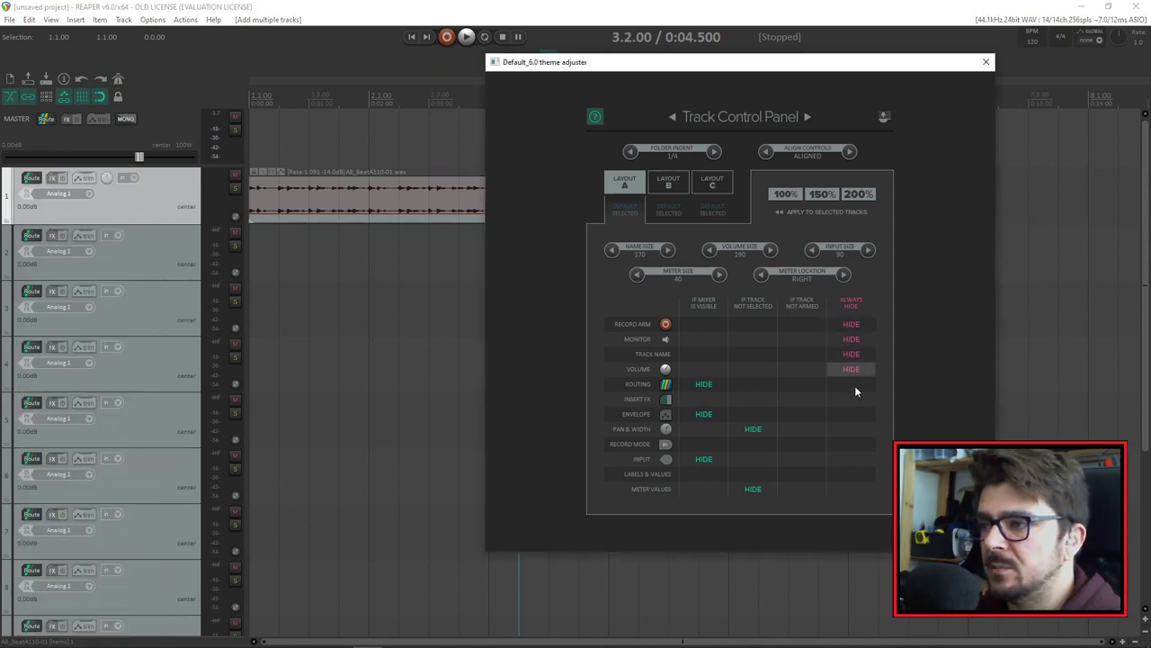
{"action": "left_click", "coordinate": [853, 384]}
{"action": "left_click", "coordinate": [852, 399]}
{"action": "left_click", "coordinate": [853, 414]}
{"action": "left_click", "coordinate": [853, 429]}
{"action": "left_click", "coordinate": [852, 444]}
{"action": "left_click", "coordinate": [853, 459]}
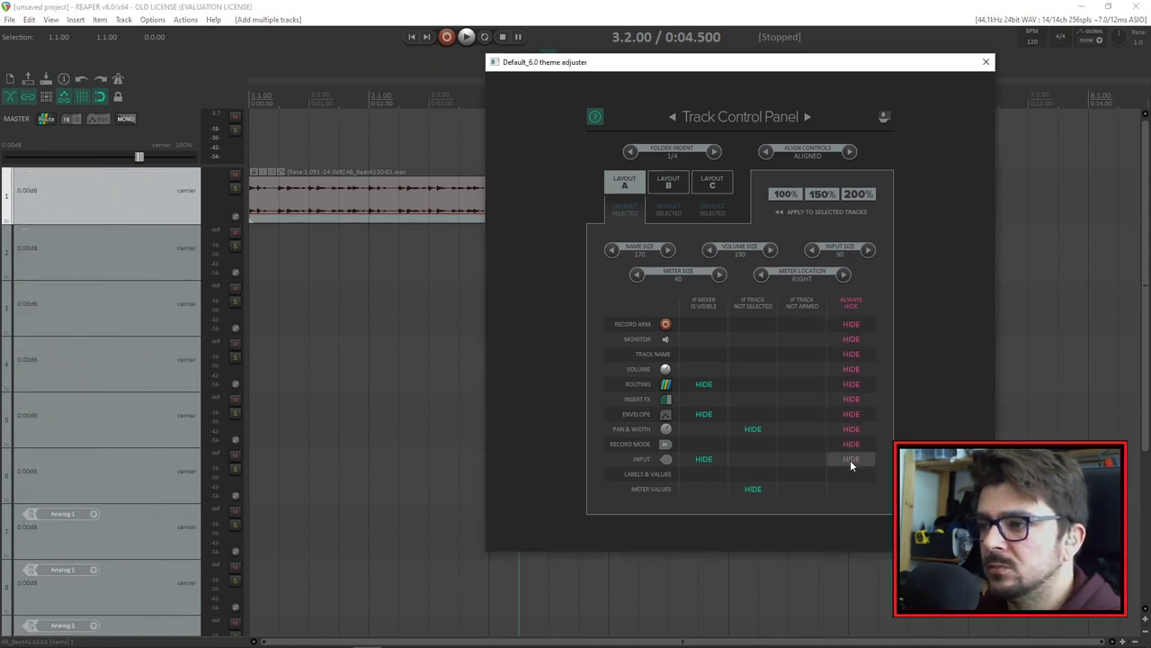
{"action": "left_click", "coordinate": [852, 474]}
Step: Inspect the track panels throughout the track list with several different tracks selected, ending on track 1
{"action": "left_click", "coordinate": [140, 267]}
{"action": "scroll", "coordinate": [142, 349], "scroll_direction": "down", "scroll_amount": 3}
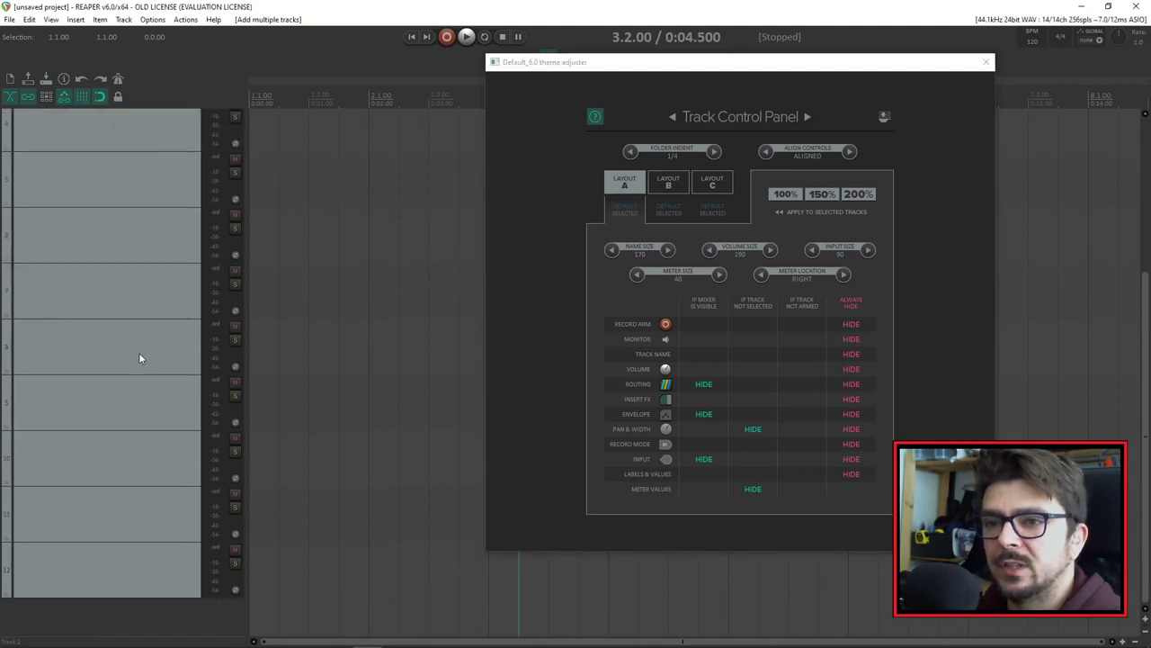
{"action": "scroll", "coordinate": [139, 352], "scroll_direction": "up", "scroll_amount": 3}
{"action": "left_click", "coordinate": [139, 304]}
{"action": "left_click", "coordinate": [144, 221]}
{"action": "left_click", "coordinate": [143, 267]}
{"action": "left_click", "coordinate": [145, 329]}
{"action": "left_click", "coordinate": [141, 265]}
{"action": "left_click", "coordinate": [137, 205]}
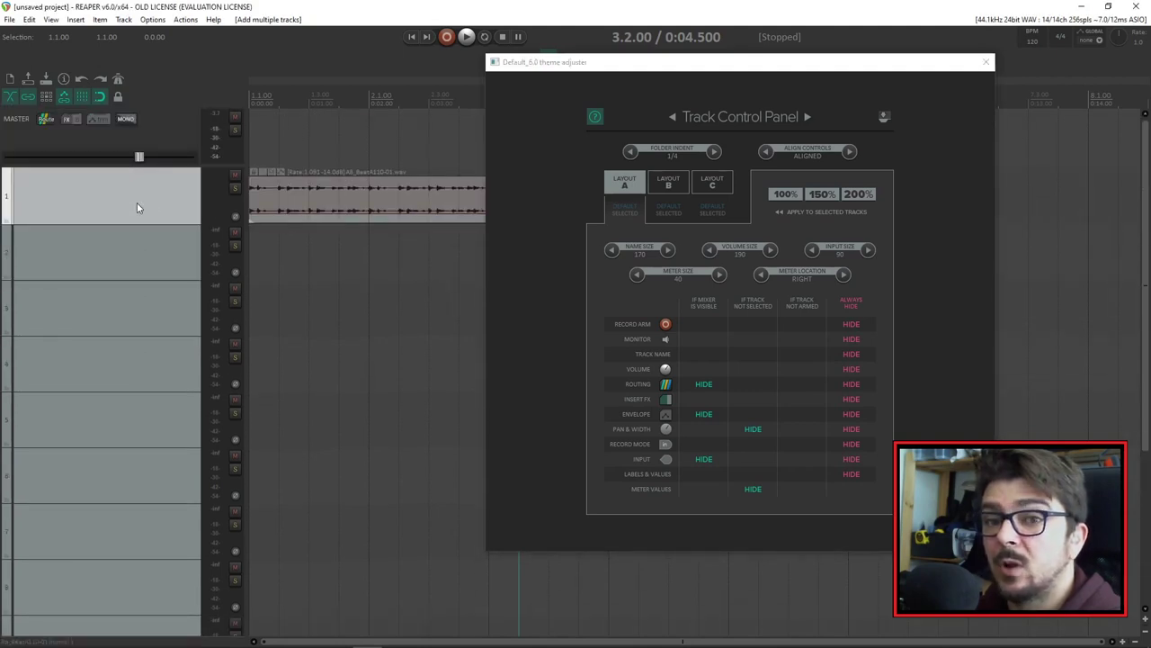
Step: Clear the Always Hide setting from every Layout A track control, from Record Arm through Labels & Values
{"action": "left_click", "coordinate": [848, 474]}
{"action": "left_click", "coordinate": [849, 459]}
{"action": "left_click", "coordinate": [851, 443]}
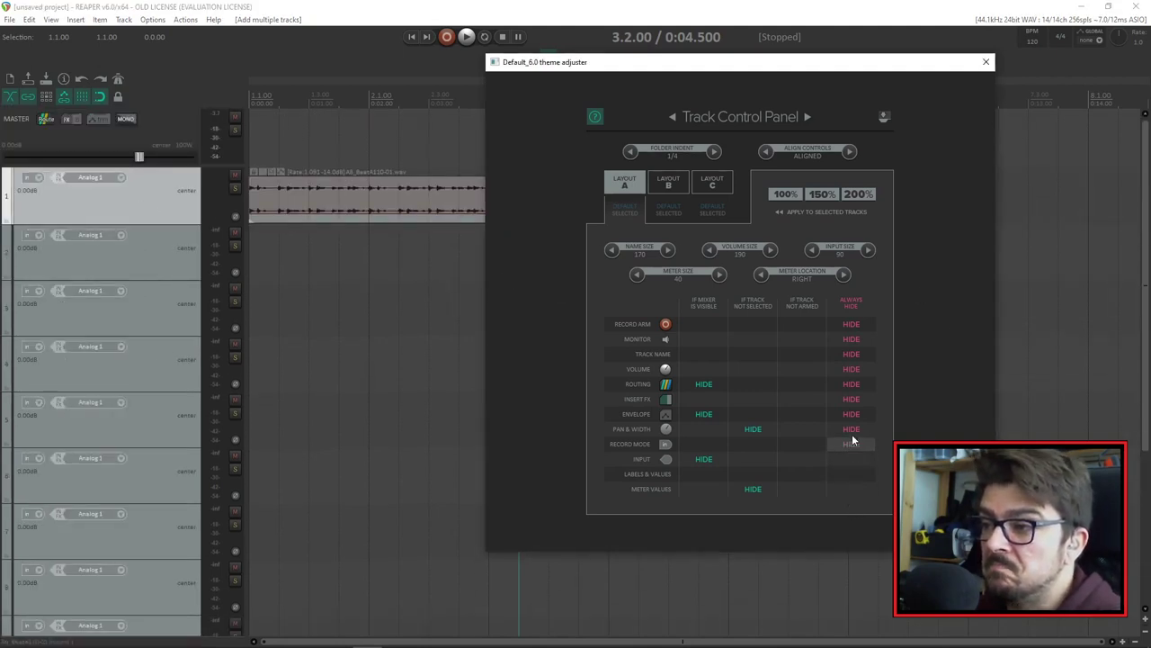
{"action": "left_click", "coordinate": [852, 429]}
{"action": "left_click", "coordinate": [855, 414]}
{"action": "left_click", "coordinate": [853, 384]}
{"action": "left_click", "coordinate": [852, 354]}
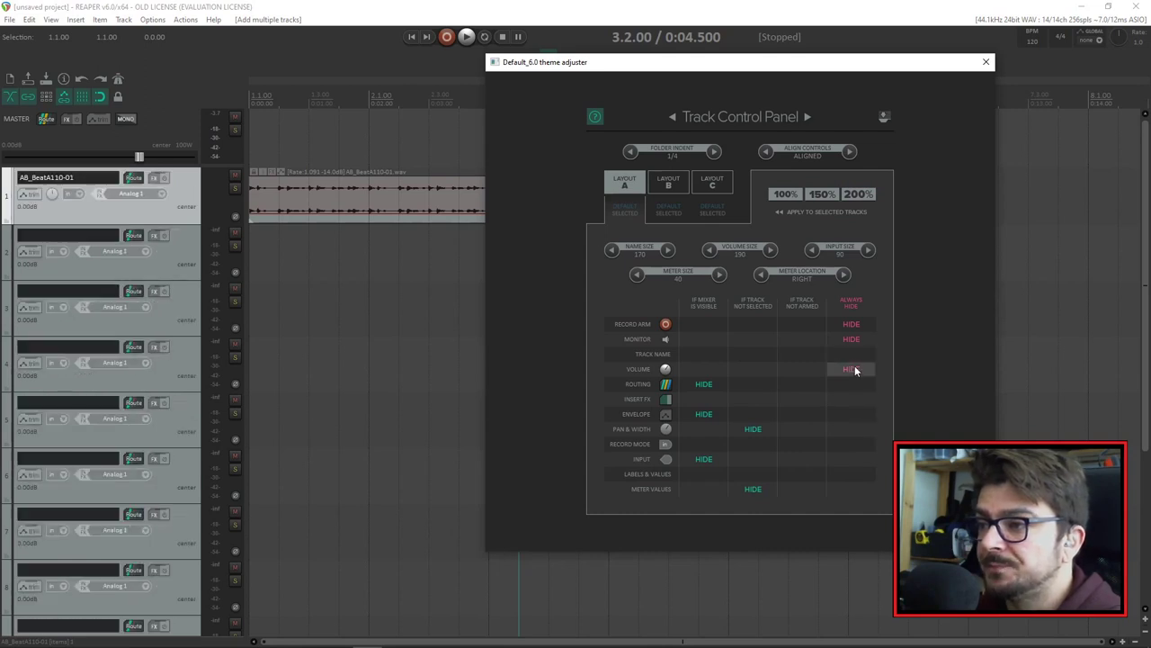
{"action": "left_click", "coordinate": [854, 339]}
{"action": "left_click", "coordinate": [852, 324]}
{"action": "left_click", "coordinate": [852, 370]}
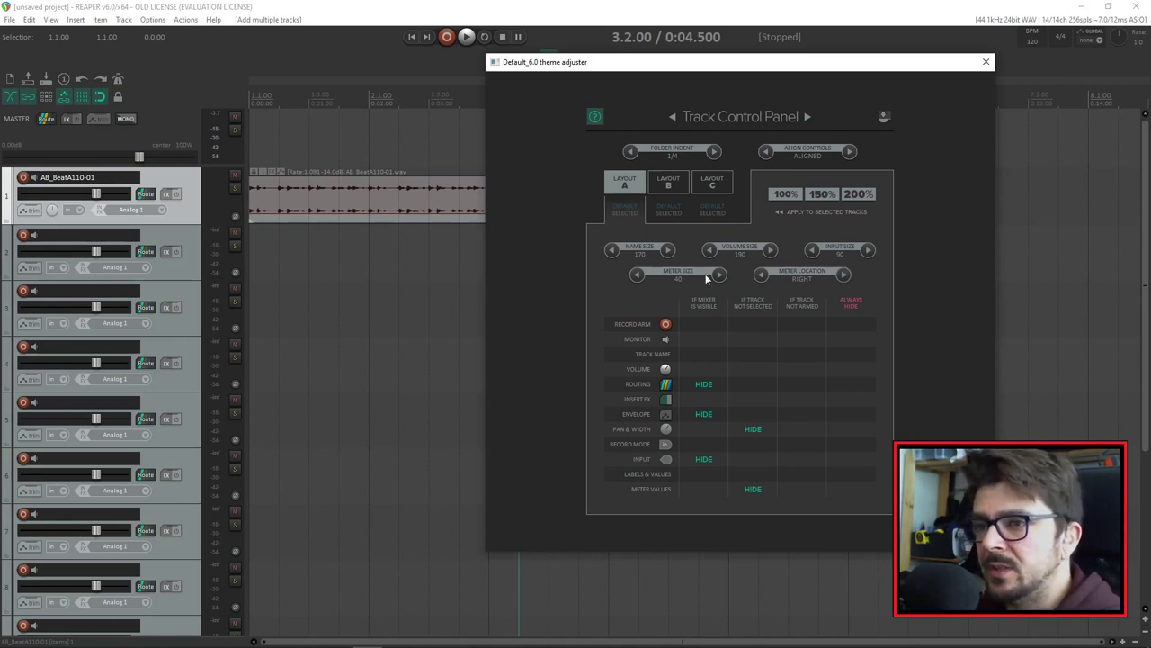
Step: Try the Left If Armed meter location by arming and disarming track 1, and return the meter location to Right
{"action": "left_click", "coordinate": [842, 276]}
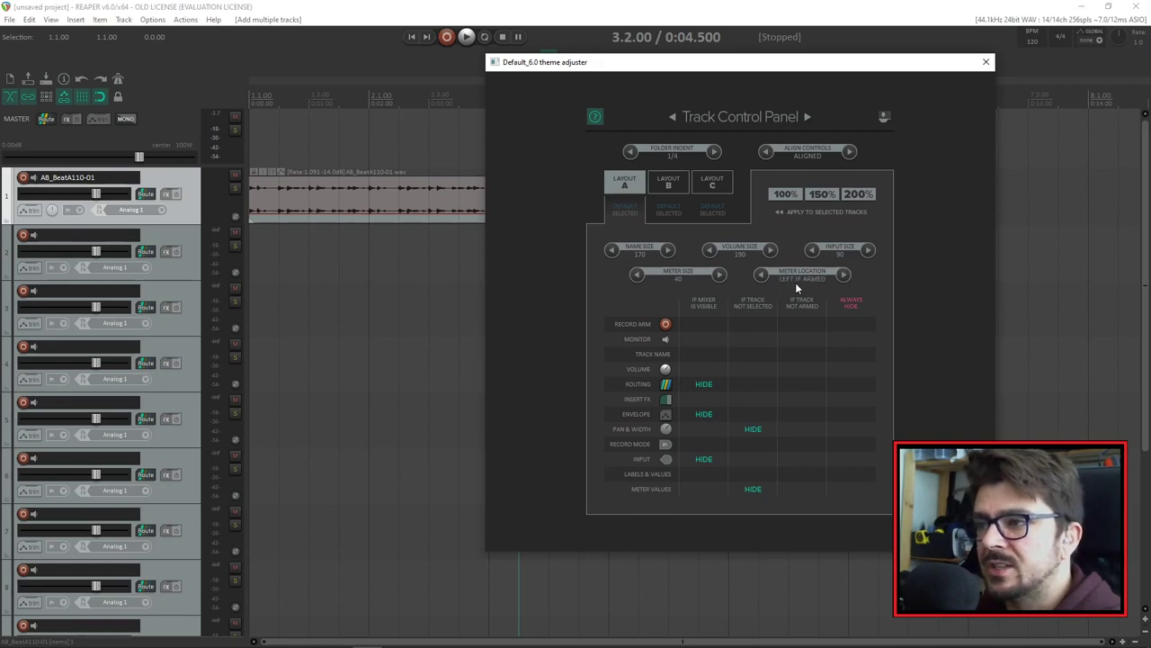
{"action": "left_click", "coordinate": [24, 177]}
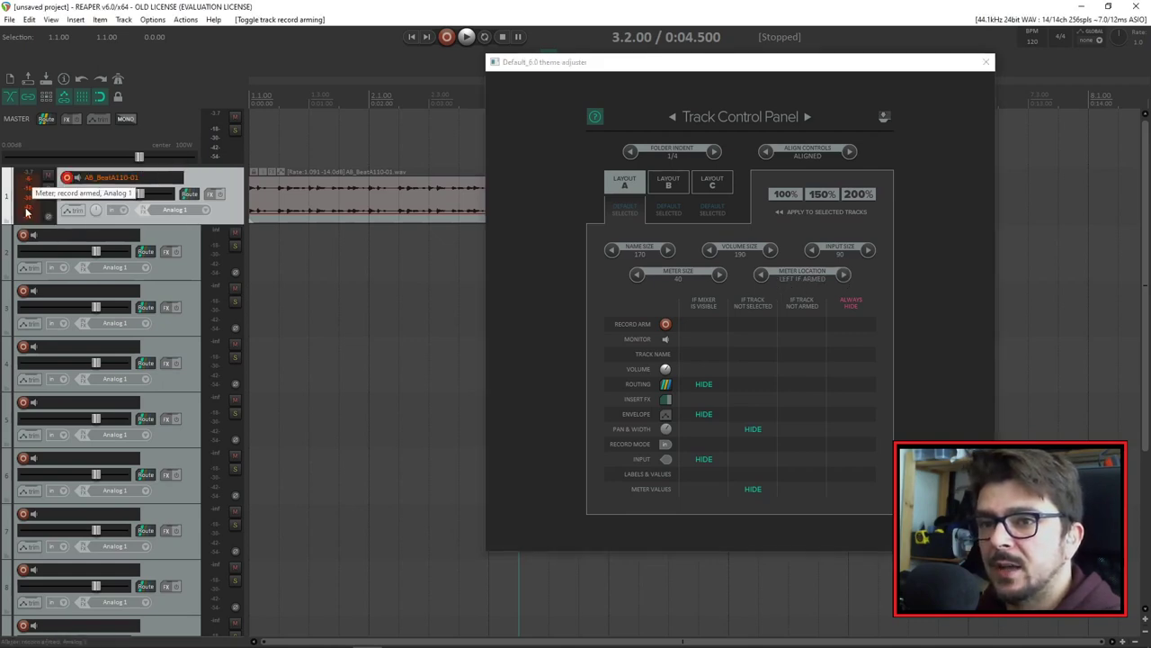
{"action": "left_click", "coordinate": [66, 179]}
{"action": "left_click", "coordinate": [844, 275]}
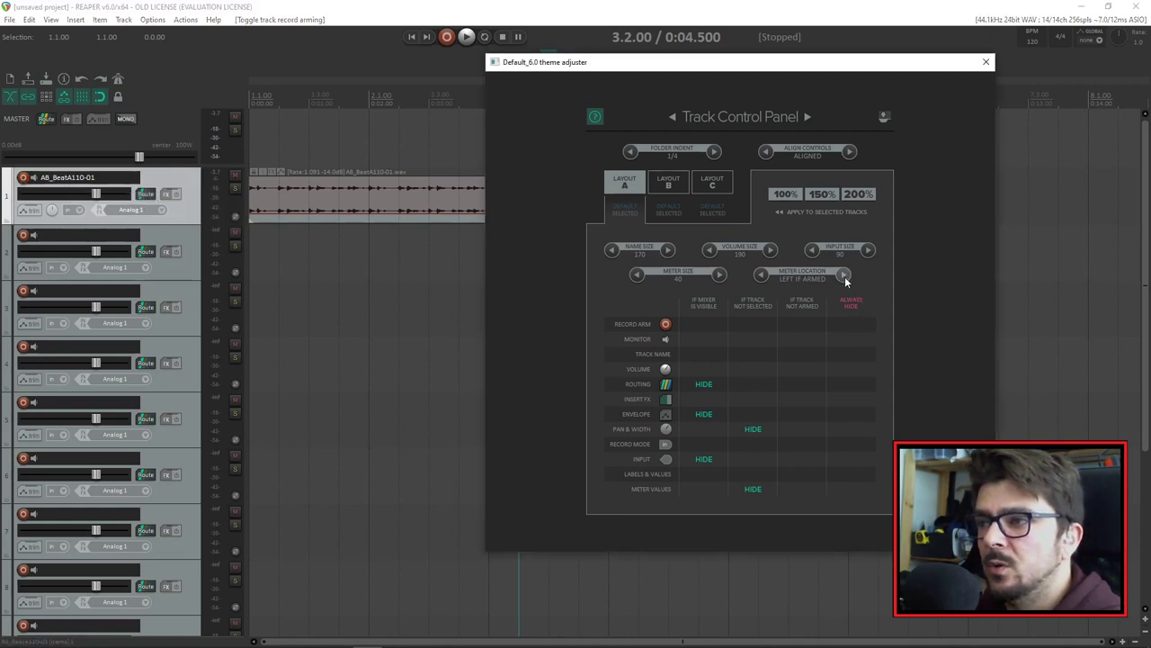
{"action": "left_click", "coordinate": [760, 276]}
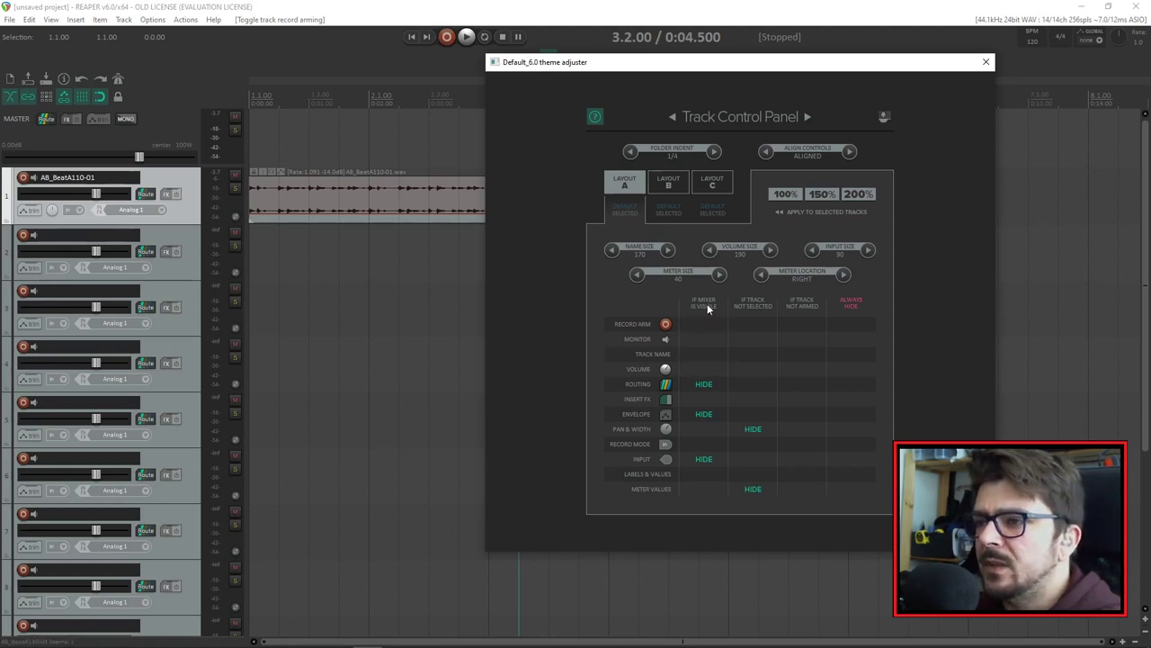
Step: Clear the If Mixer Is Visible hiding of Routing, Envelope and Input, and the If Track Not Selected hiding of Pan & Width and Meter Values
{"action": "left_click", "coordinate": [704, 384]}
{"action": "left_click", "coordinate": [703, 414]}
{"action": "left_click", "coordinate": [704, 459]}
{"action": "left_click", "coordinate": [753, 429]}
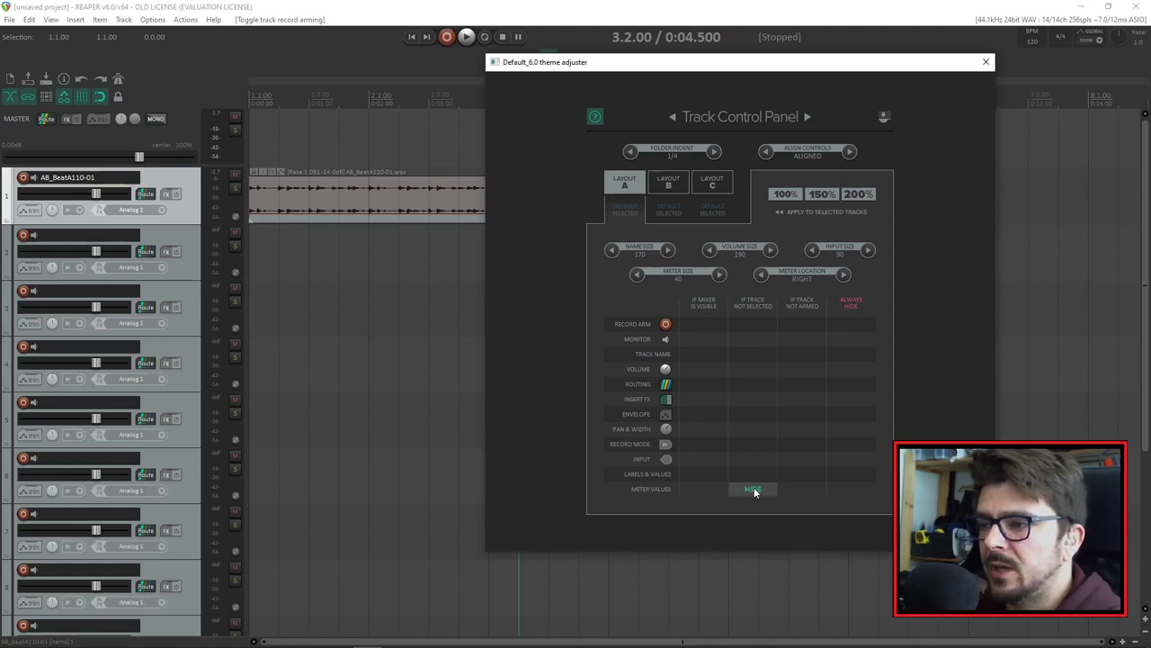
{"action": "left_click", "coordinate": [753, 488]}
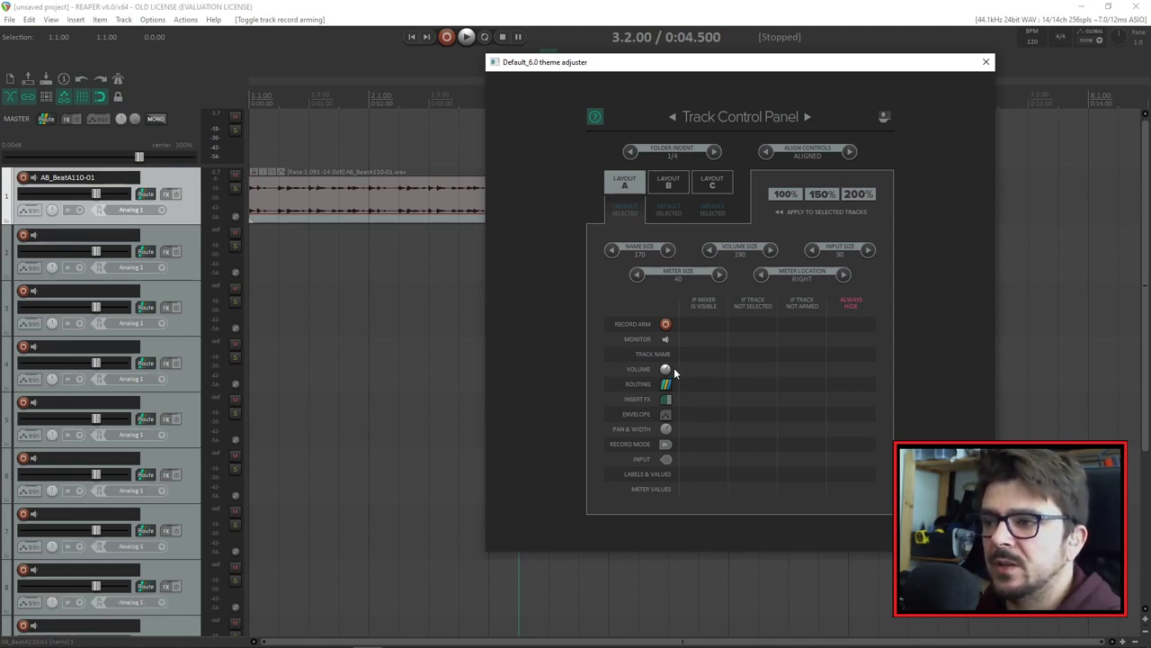
{"action": "left_click", "coordinate": [185, 212]}
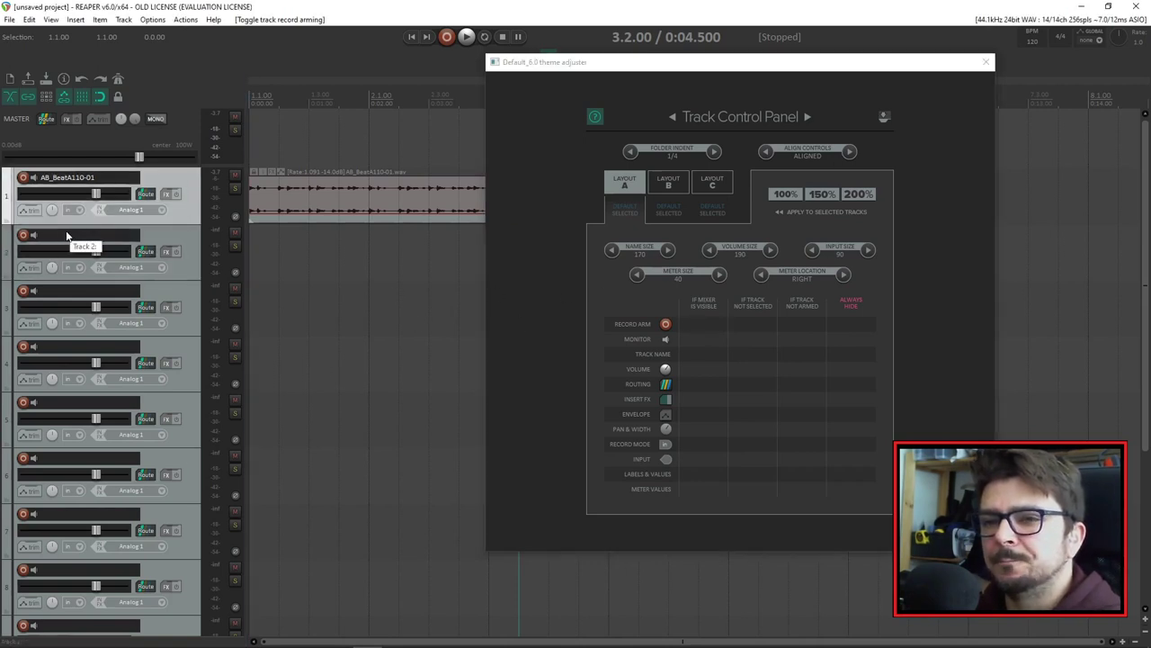
Step: Hide Routing, Insert FX, Pan & Width and Record Mode on tracks that are not selected
{"action": "left_click", "coordinate": [760, 384]}
{"action": "left_click", "coordinate": [747, 403]}
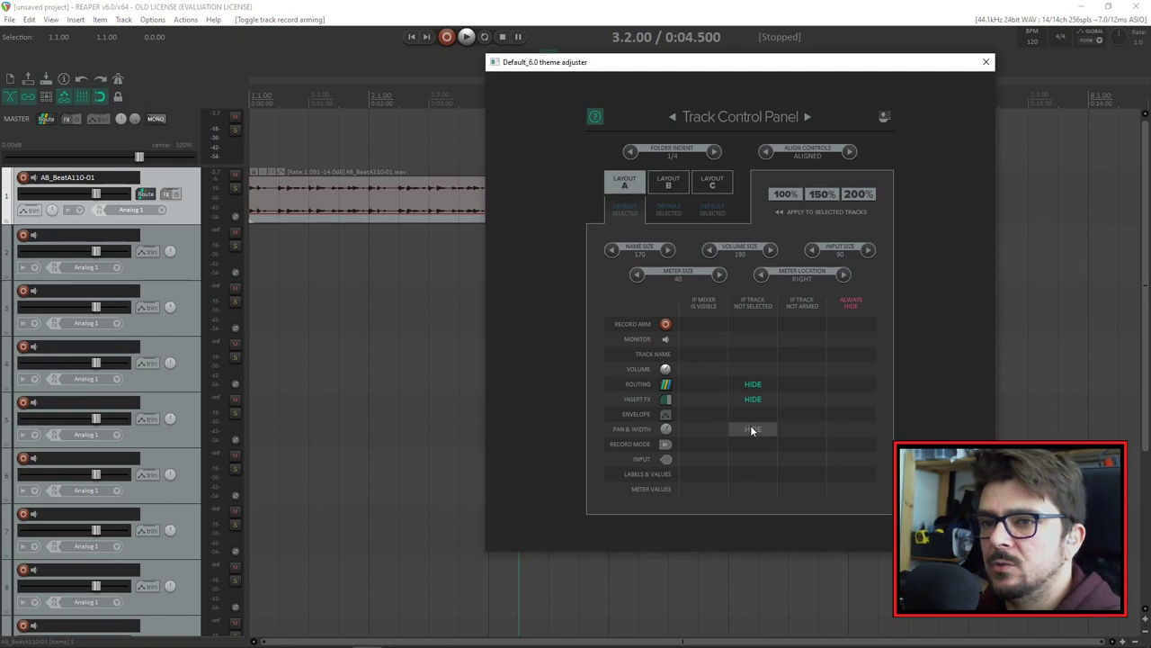
{"action": "left_click", "coordinate": [752, 430]}
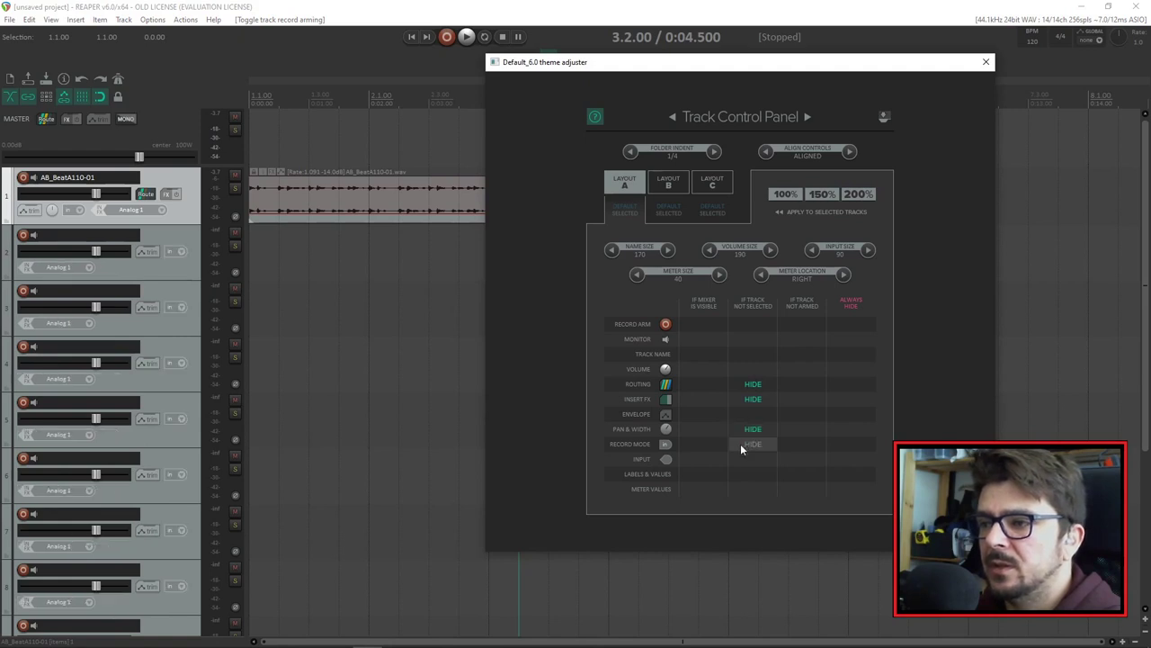
{"action": "left_click", "coordinate": [754, 445]}
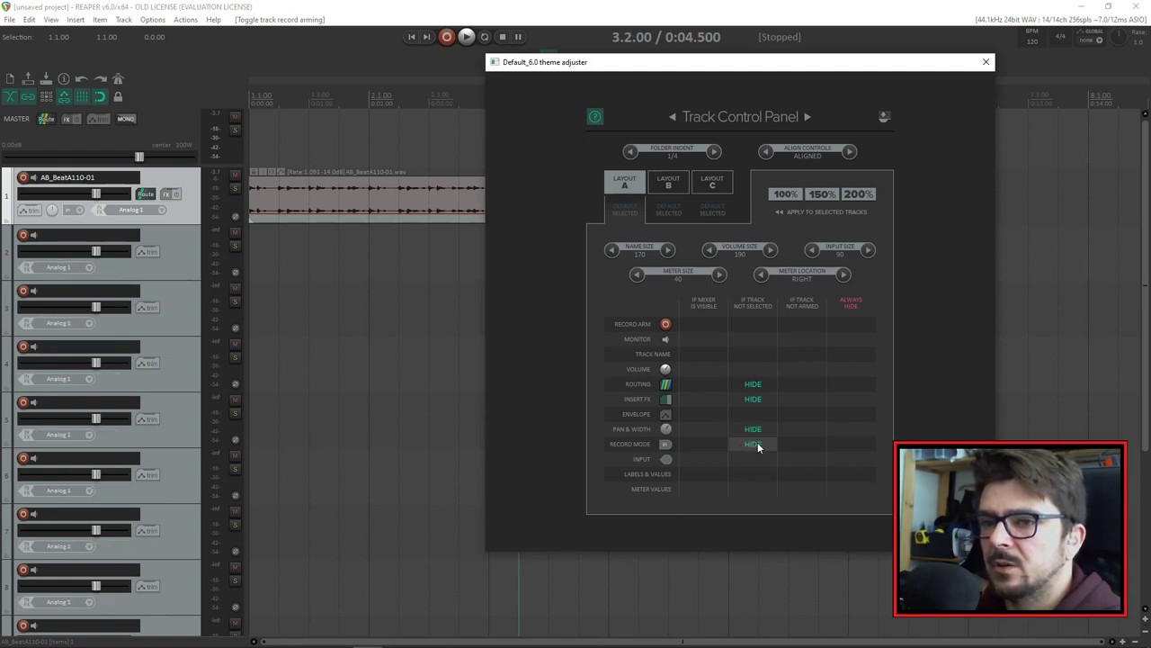
Step: Select different tracks throughout the track list to compare the controls of selected and unselected tracks
{"action": "left_click", "coordinate": [179, 266]}
{"action": "left_click", "coordinate": [178, 312]}
{"action": "left_click", "coordinate": [171, 364]}
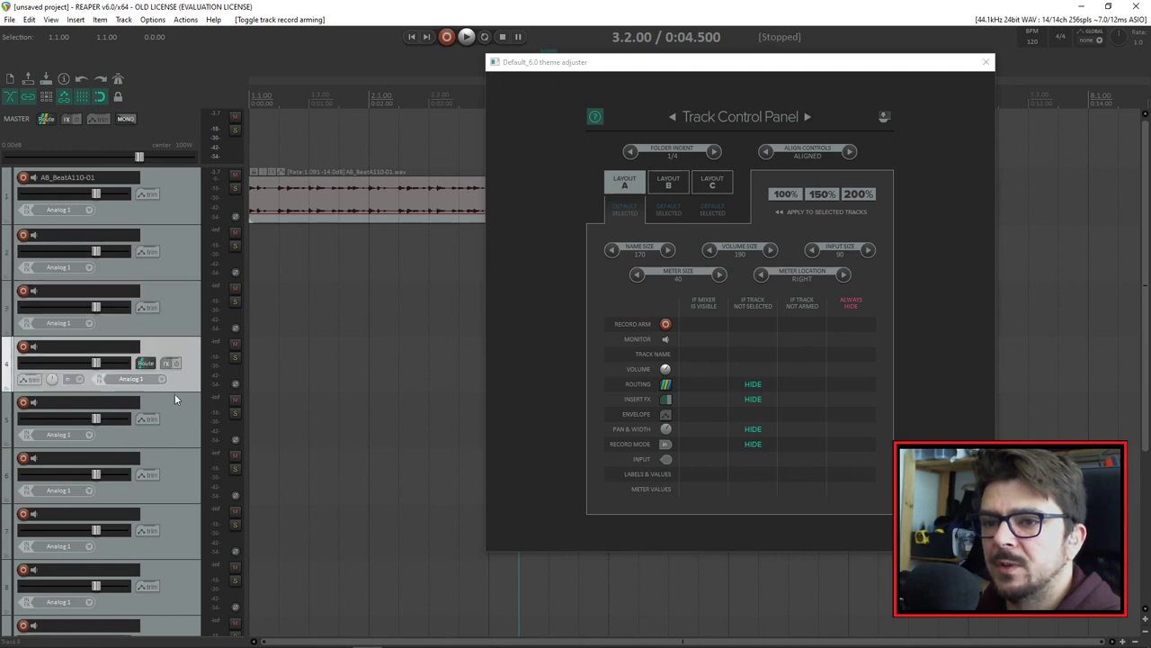
{"action": "left_click", "coordinate": [175, 421]}
{"action": "left_click", "coordinate": [177, 375]}
{"action": "left_click", "coordinate": [180, 310]}
{"action": "left_click", "coordinate": [175, 208]}
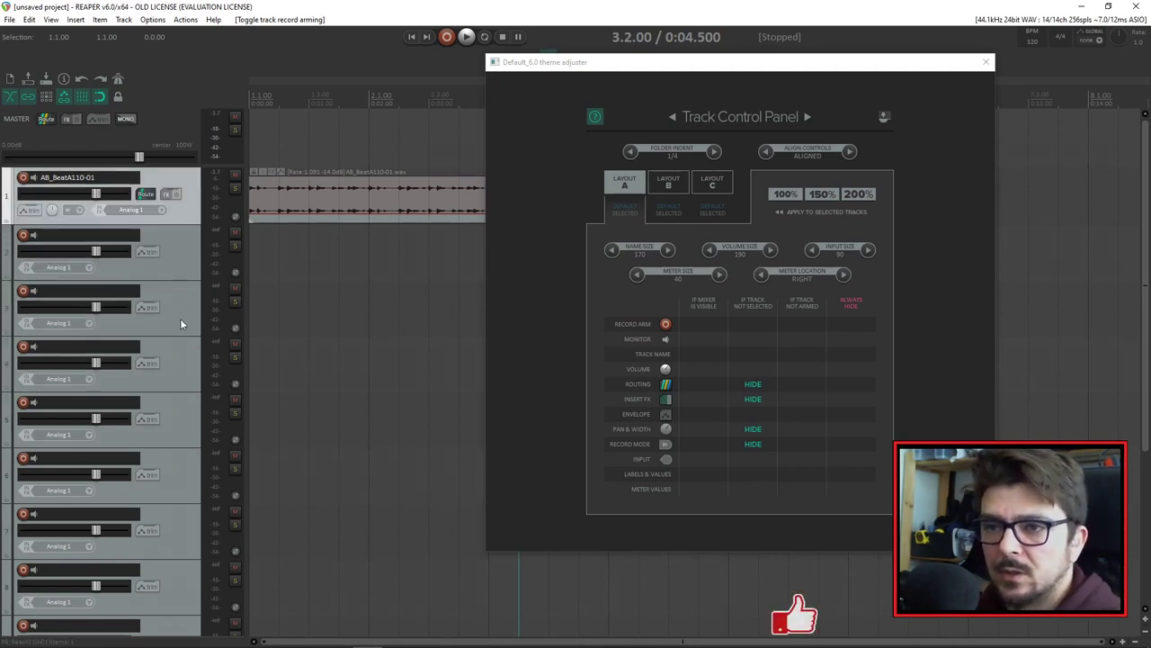
{"action": "left_click", "coordinate": [176, 416]}
{"action": "scroll", "coordinate": [177, 421], "scroll_direction": "down", "scroll_amount": 2}
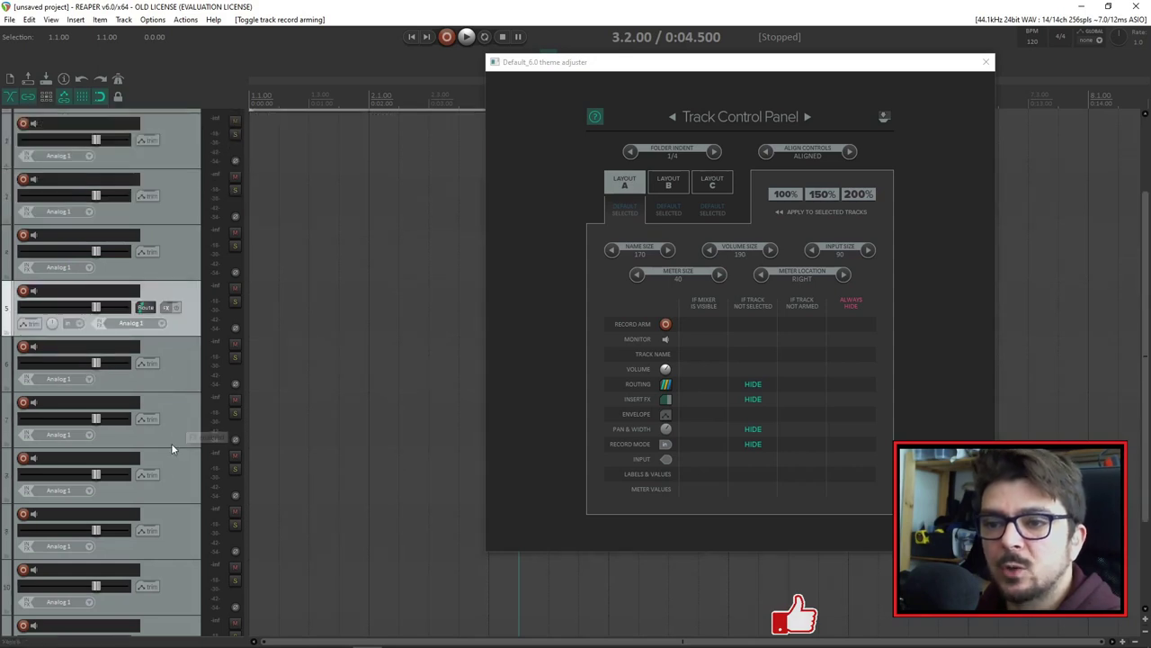
{"action": "left_click", "coordinate": [178, 475]}
{"action": "key", "text": "Up"}
{"action": "key", "text": "Up"}
{"action": "key", "text": "Up"}
{"action": "key", "text": "Up"}
{"action": "key", "text": "Up"}
{"action": "key", "text": "Up"}
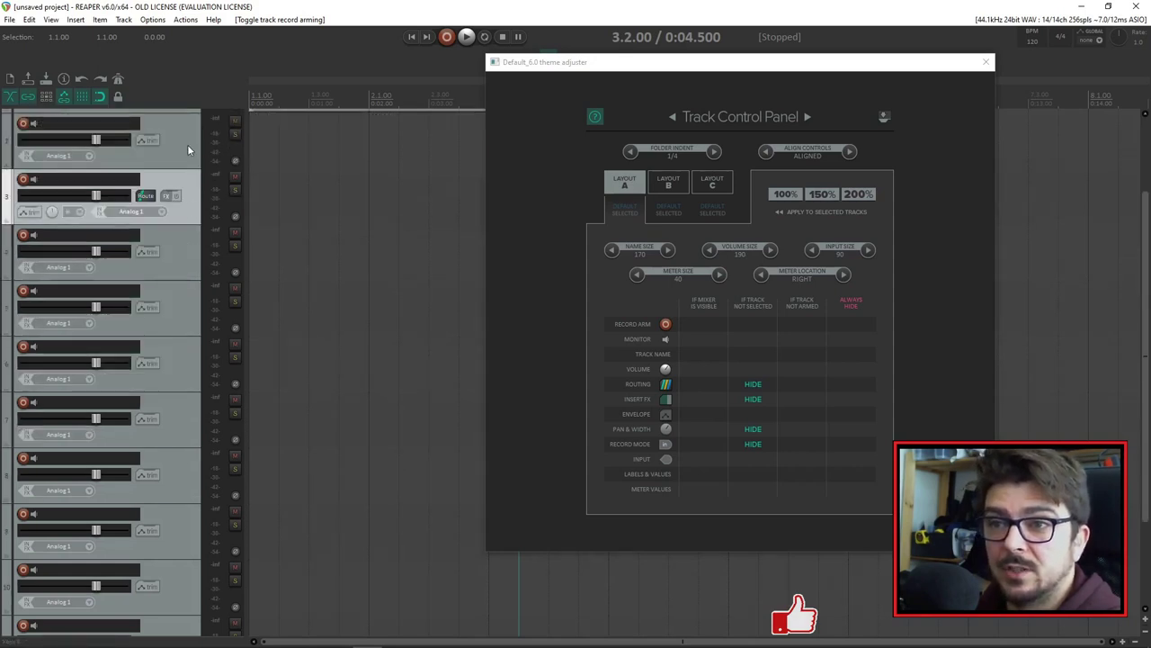
Step: Clear the If Track Not Selected hiding from Routing, Insert FX, Pan & Width and Record Mode
{"action": "left_click", "coordinate": [752, 384]}
{"action": "left_click", "coordinate": [753, 399]}
{"action": "left_click", "coordinate": [752, 429]}
{"action": "left_click", "coordinate": [753, 443]}
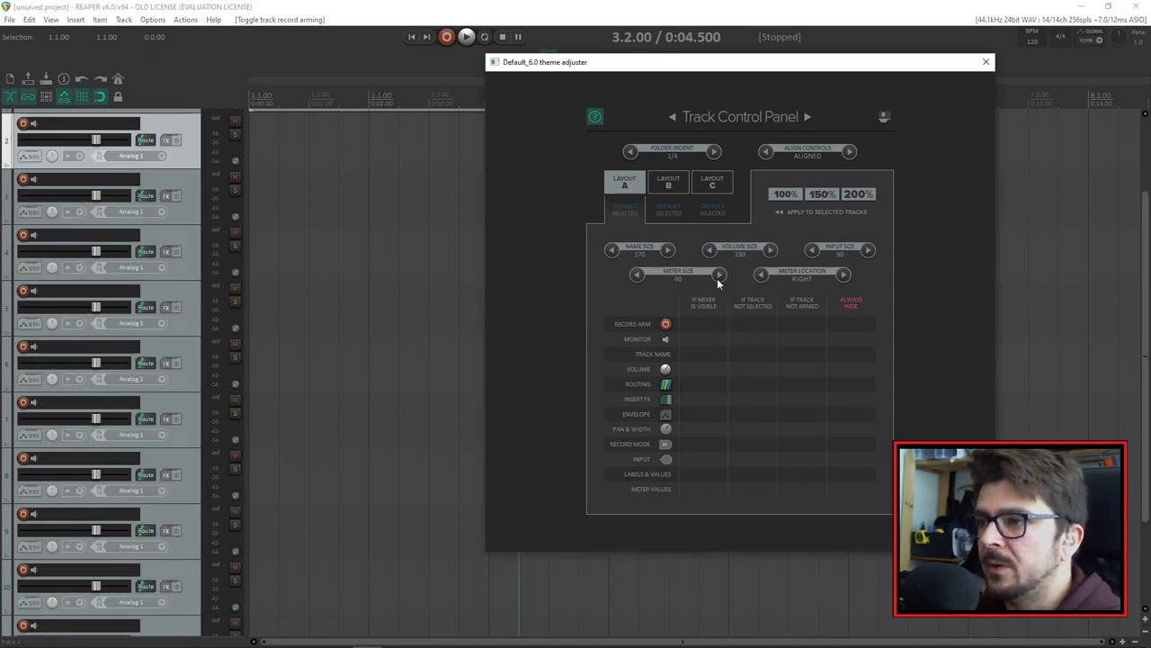
Step: Rename track 2 as "ababbaba"
{"action": "double_click", "coordinate": [85, 126]}
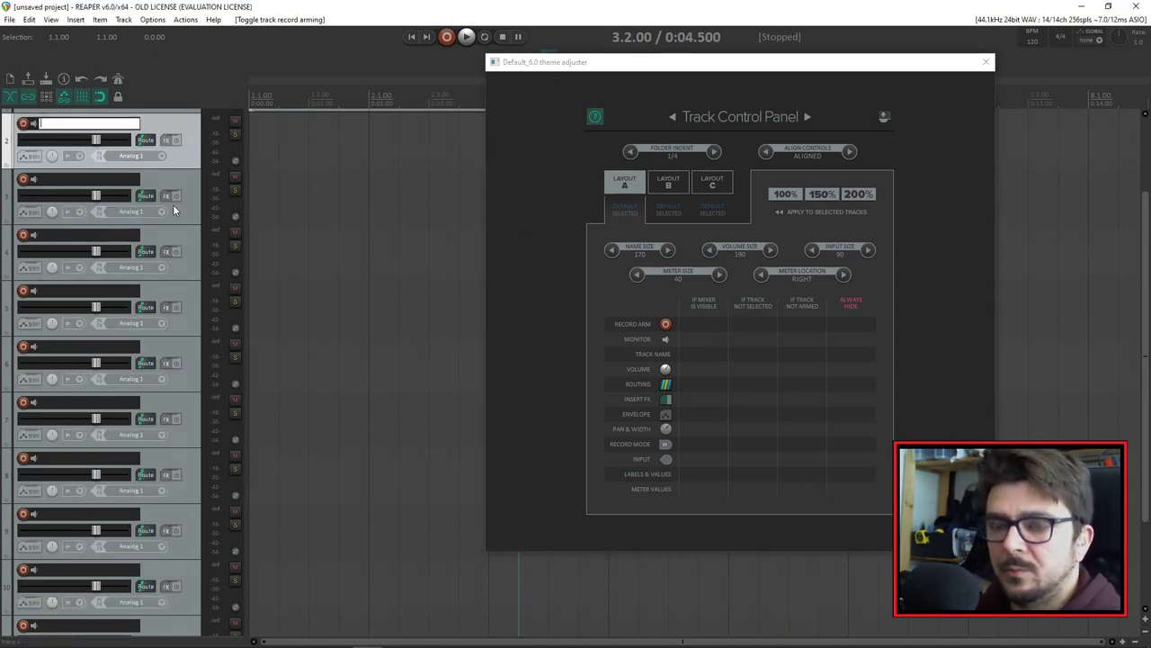
{"action": "type", "text": "ababbaba"}
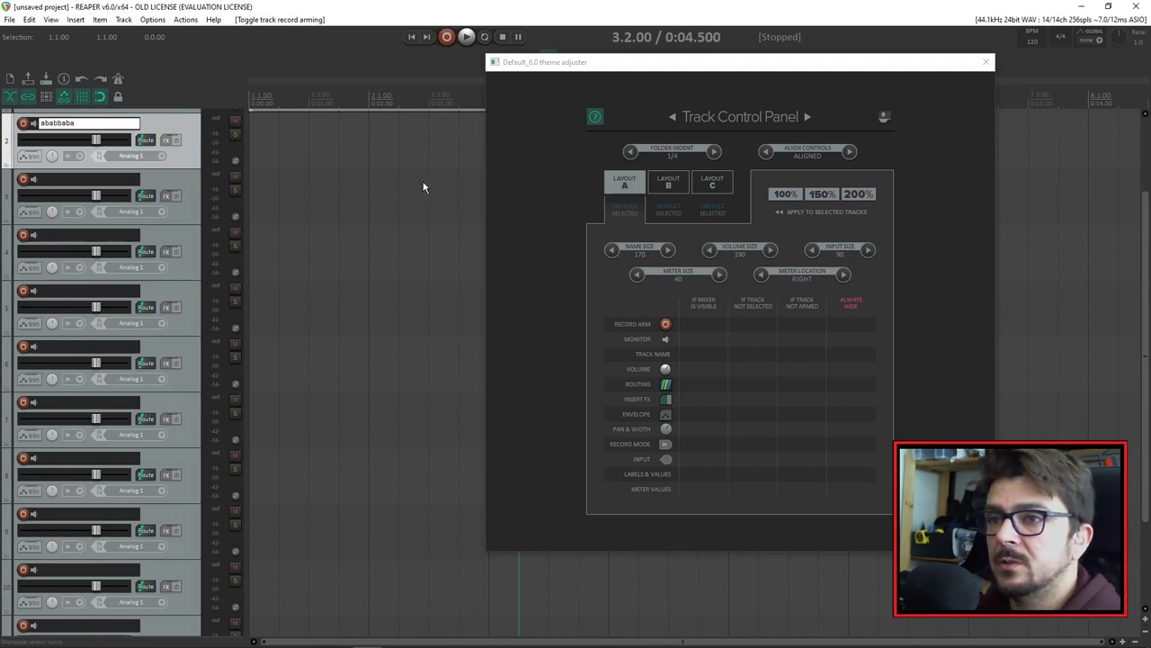
{"action": "left_click", "coordinate": [187, 187]}
{"action": "left_click", "coordinate": [204, 144]}
{"action": "left_click", "coordinate": [190, 124]}
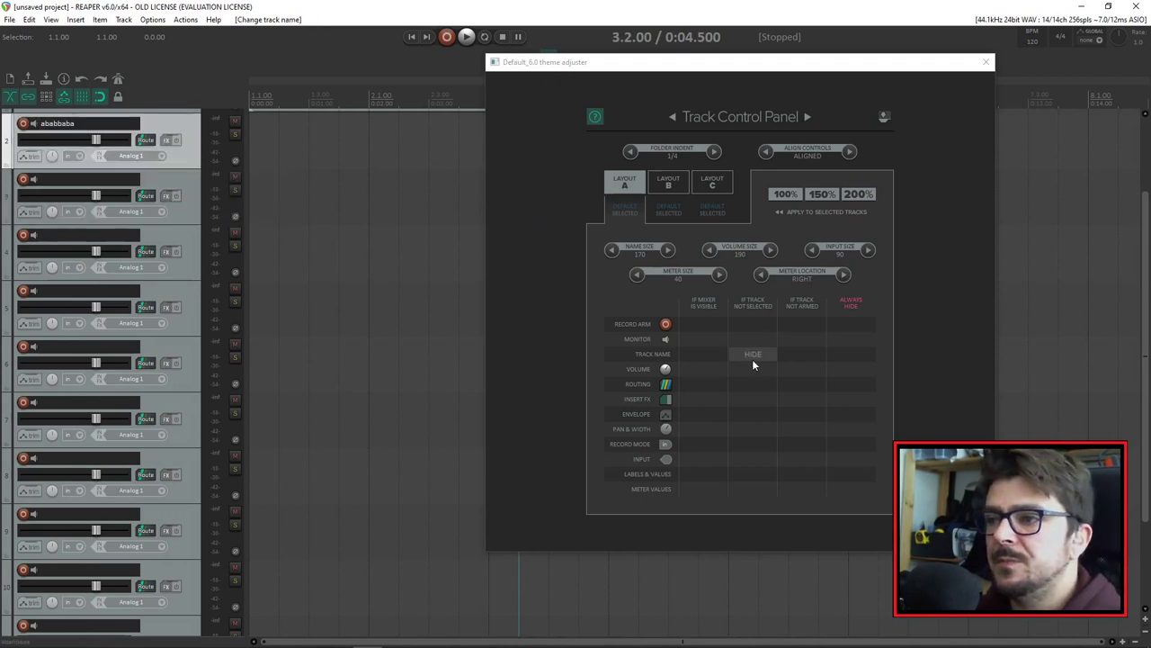
Step: Try a track name size of 50, return to 170, and settle on 140
{"action": "left_click", "coordinate": [614, 248]}
{"action": "left_click", "coordinate": [614, 248]}
{"action": "left_click", "coordinate": [613, 249]}
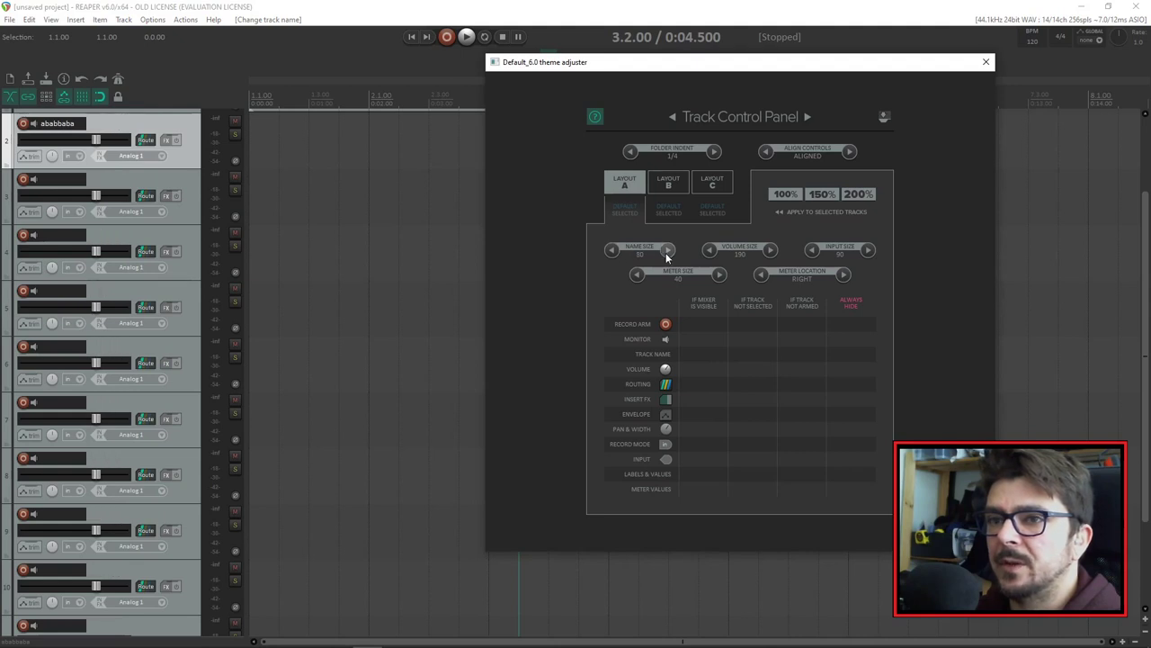
{"action": "left_click", "coordinate": [611, 250]}
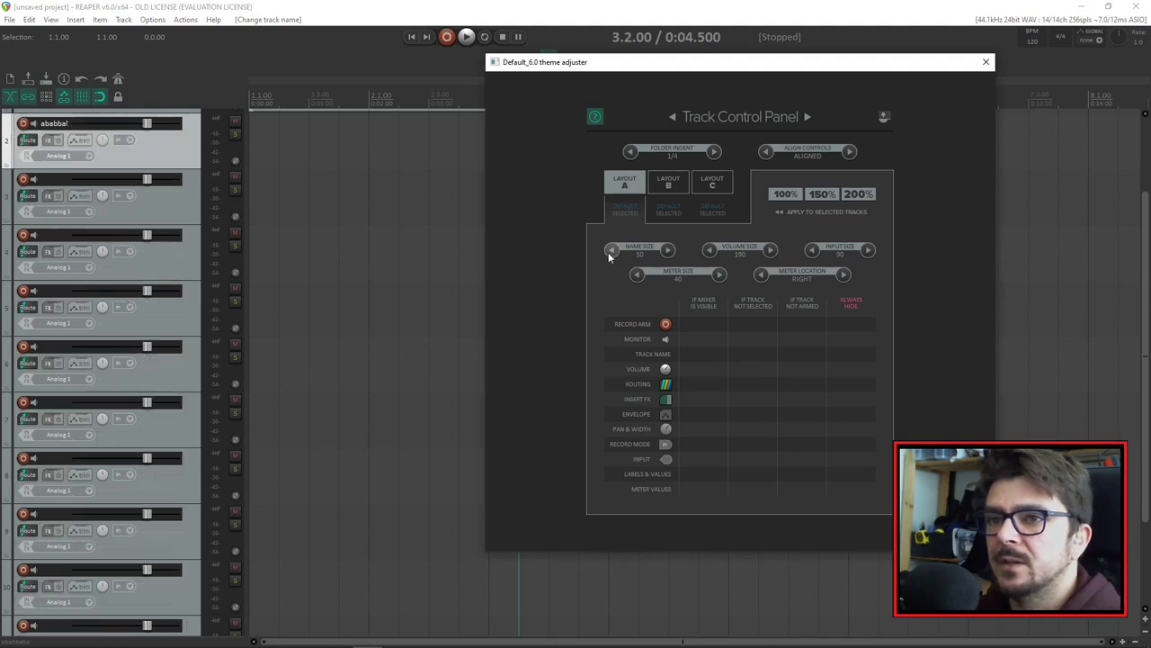
{"action": "left_click", "coordinate": [667, 250]}
{"action": "left_click", "coordinate": [667, 249]}
{"action": "left_click", "coordinate": [667, 249]}
{"action": "left_click", "coordinate": [667, 249]}
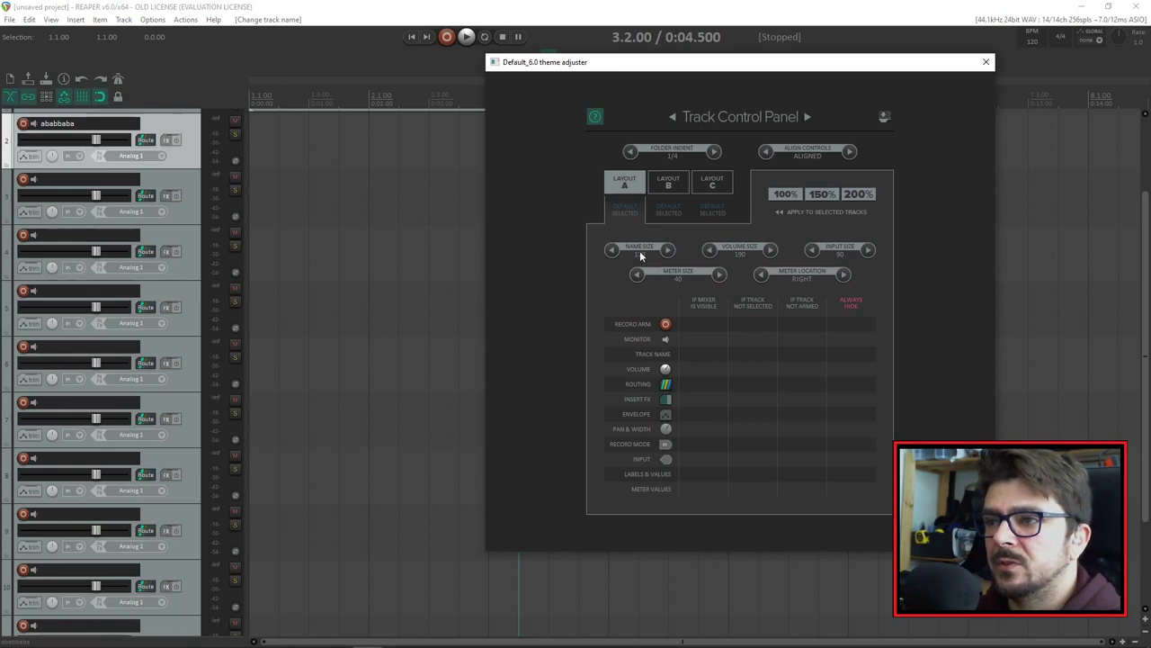
{"action": "left_click", "coordinate": [612, 250]}
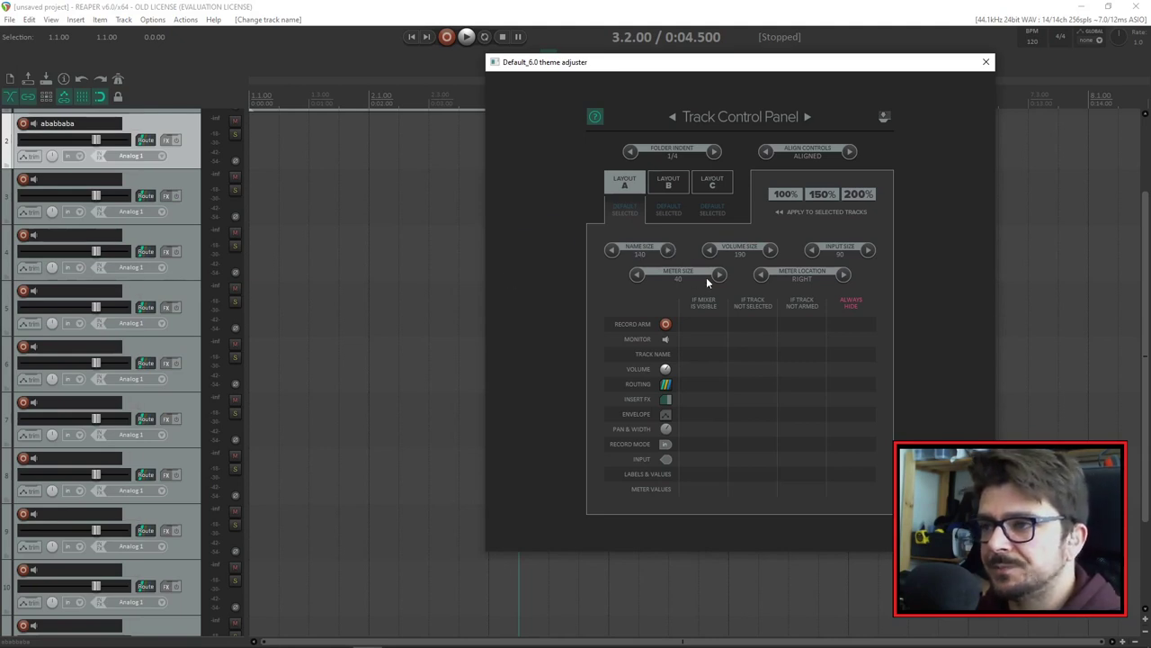
Step: Try a meter size of 20 and return it to 40
{"action": "left_click", "coordinate": [638, 274]}
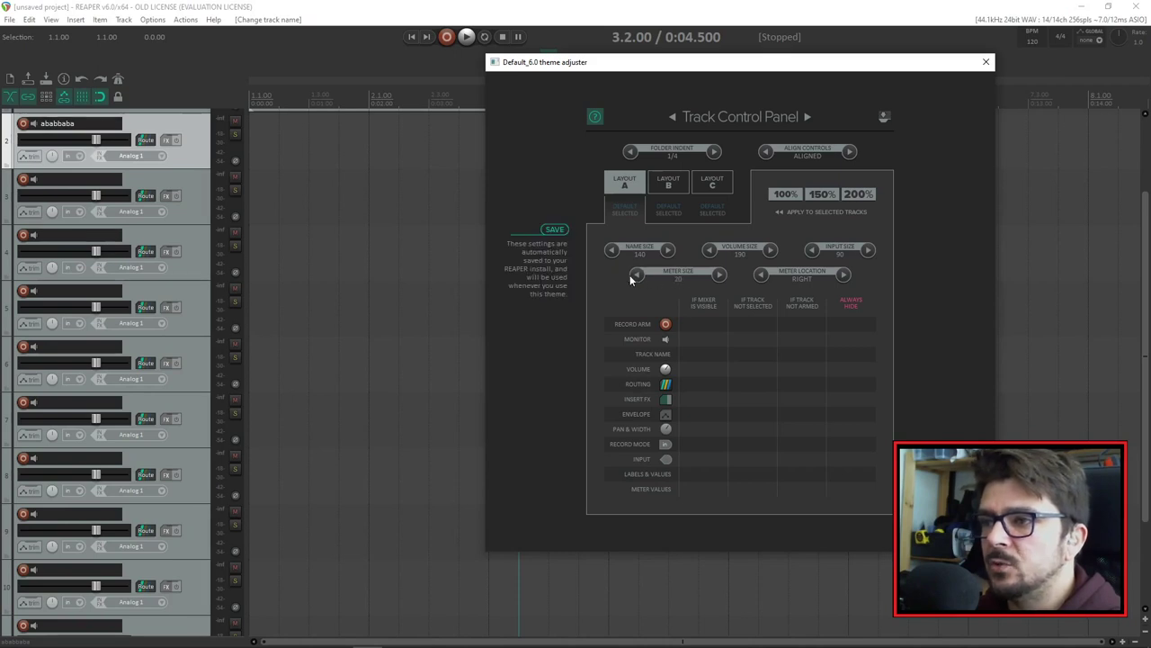
{"action": "left_click", "coordinate": [638, 274]}
{"action": "left_click", "coordinate": [719, 275]}
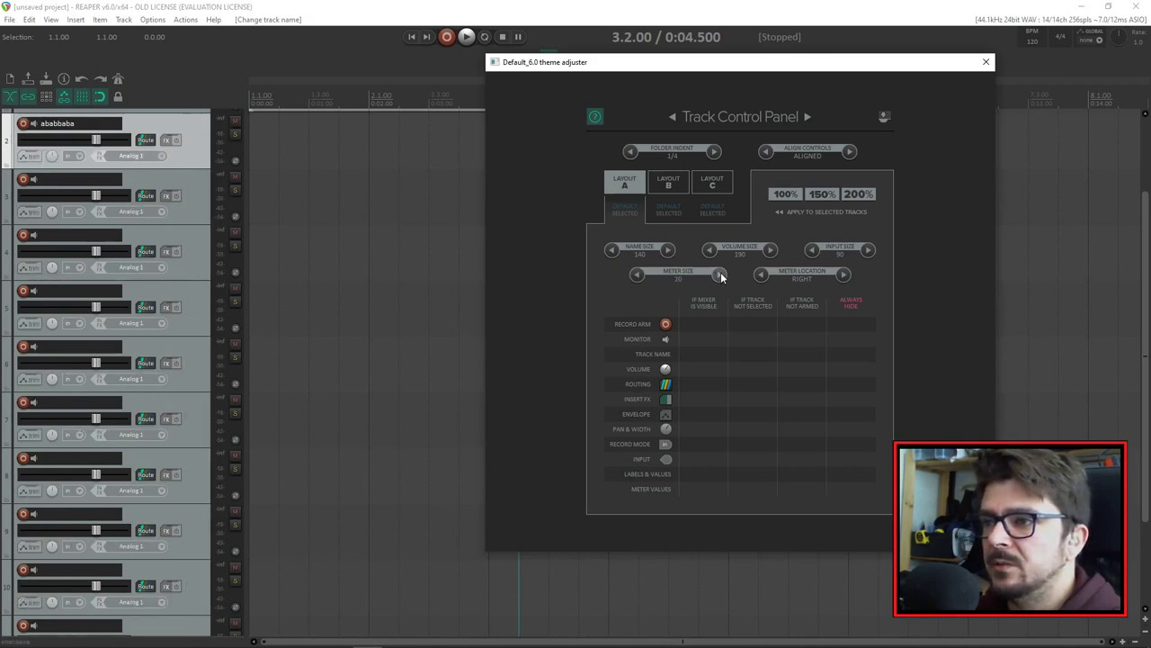
{"action": "left_click", "coordinate": [721, 275]}
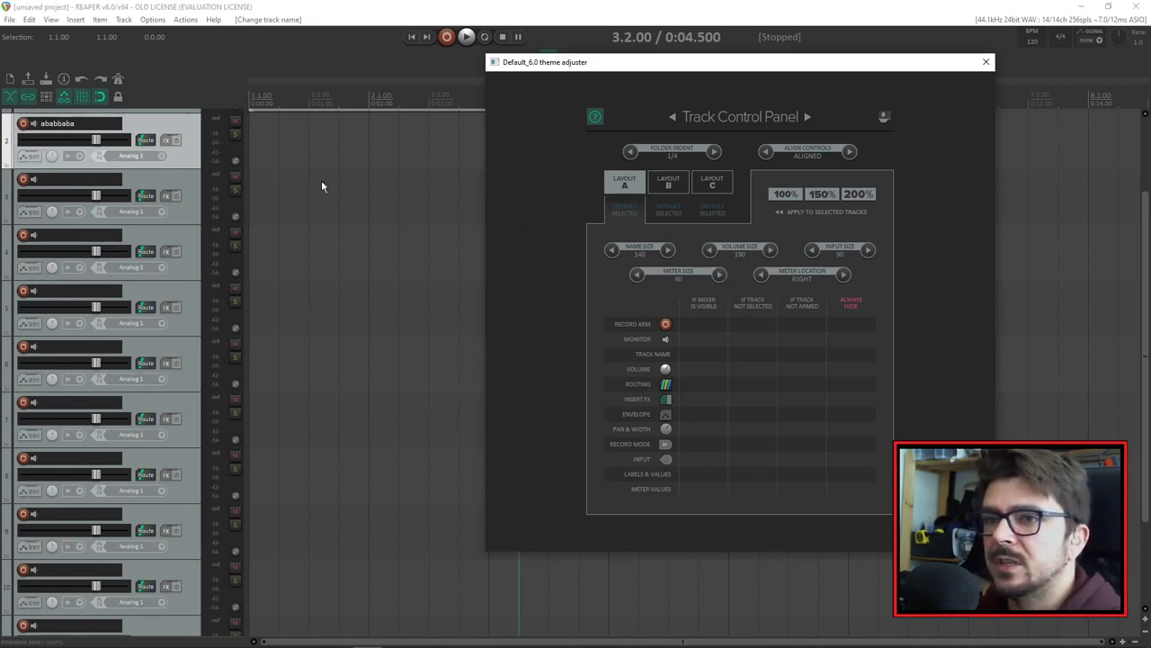
Step: Try a volume size of 130 and return it to 190
{"action": "left_click", "coordinate": [711, 249]}
{"action": "left_click", "coordinate": [710, 249]}
{"action": "left_click", "coordinate": [710, 250]}
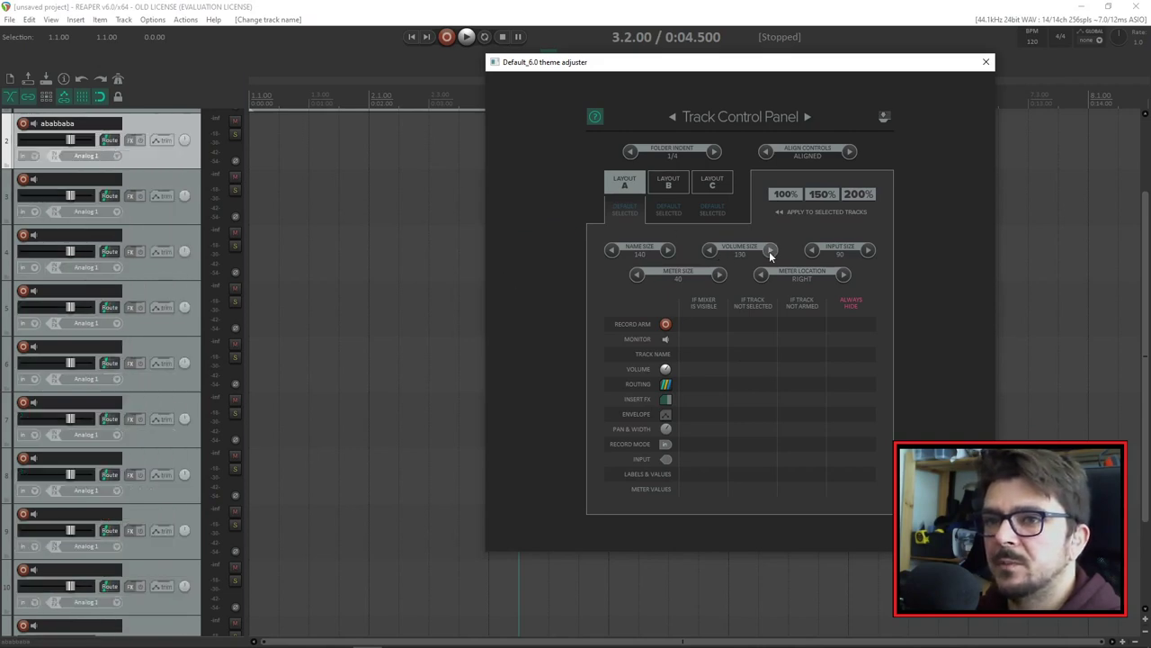
{"action": "left_click", "coordinate": [770, 249]}
{"action": "left_click", "coordinate": [770, 249]}
{"action": "left_click", "coordinate": [770, 249]}
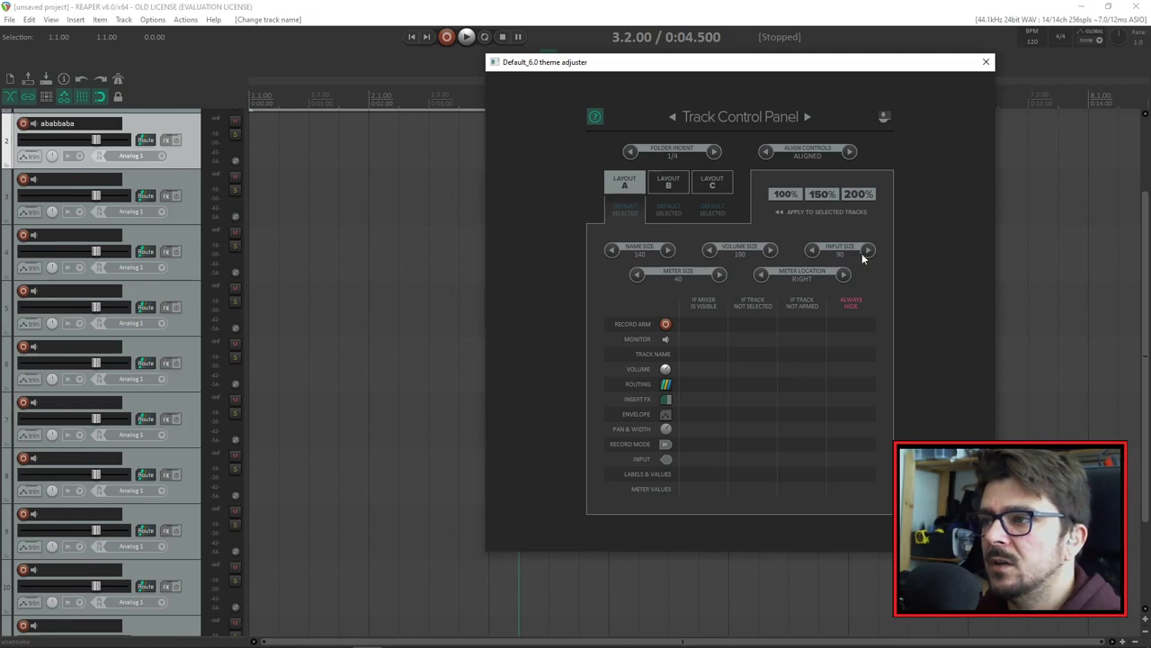
Step: Compare input sizes of 60 and 90 on the track panels, leaving the input size at 90
{"action": "left_click", "coordinate": [814, 251]}
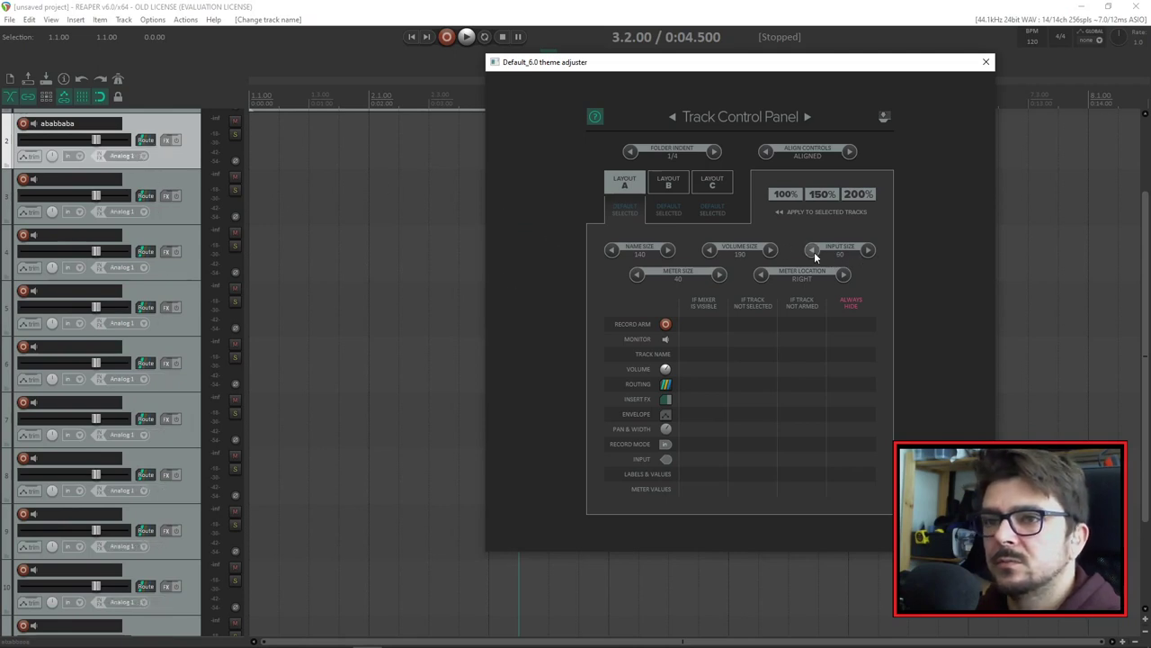
{"action": "left_click", "coordinate": [866, 249]}
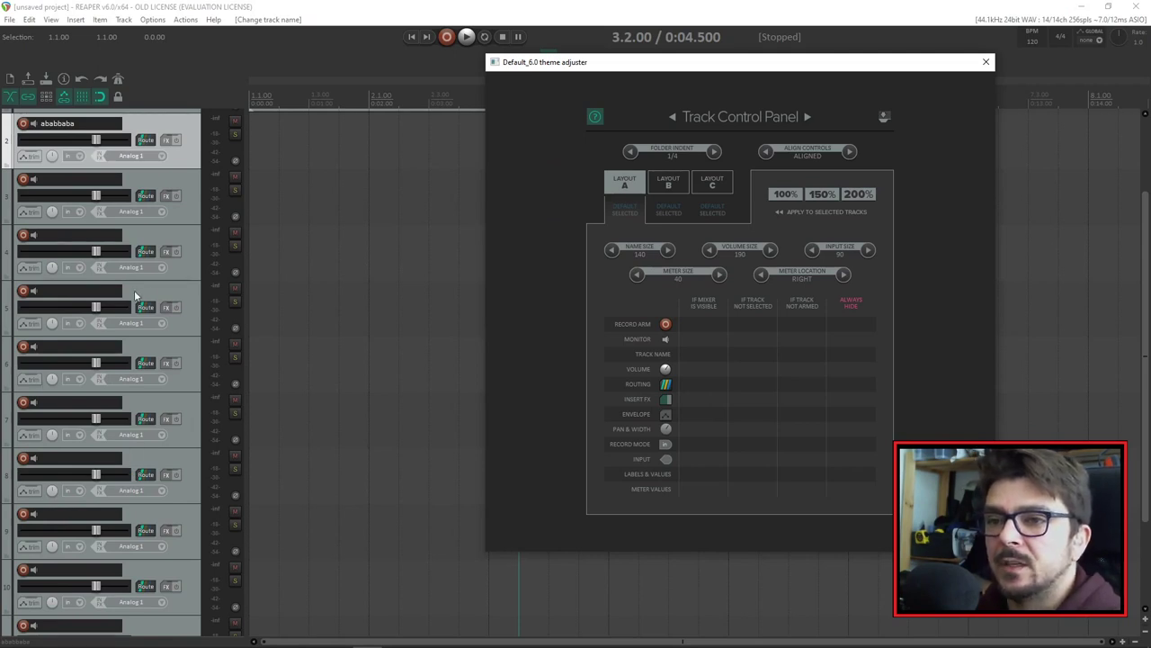
{"action": "left_click", "coordinate": [812, 249]}
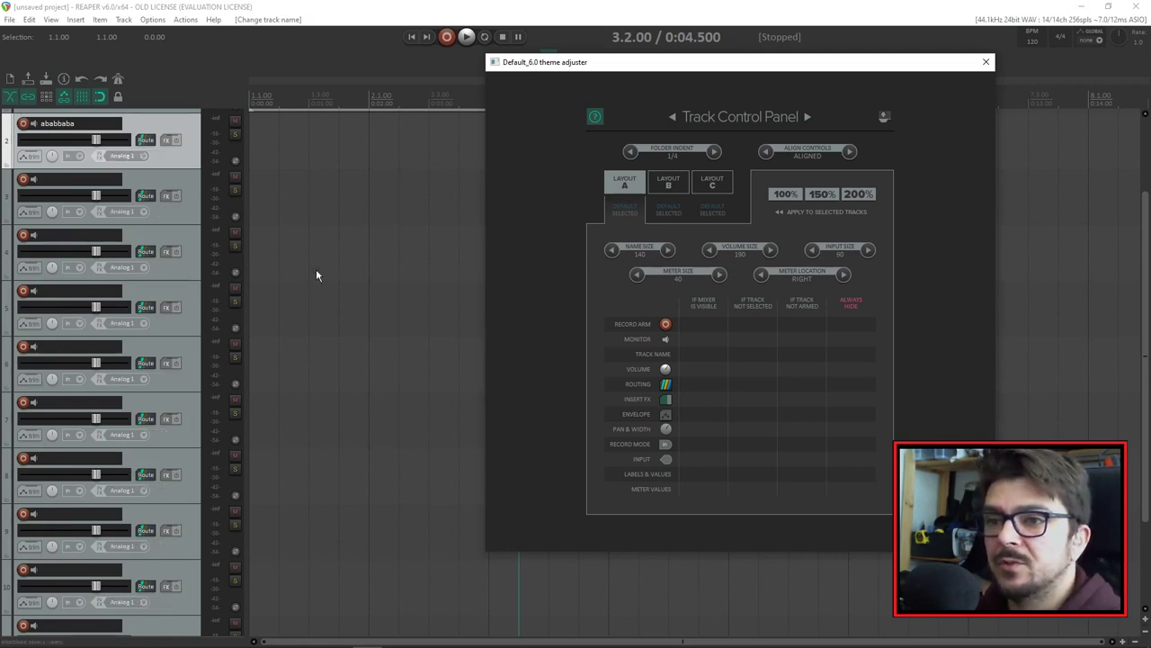
{"action": "left_click", "coordinate": [868, 249]}
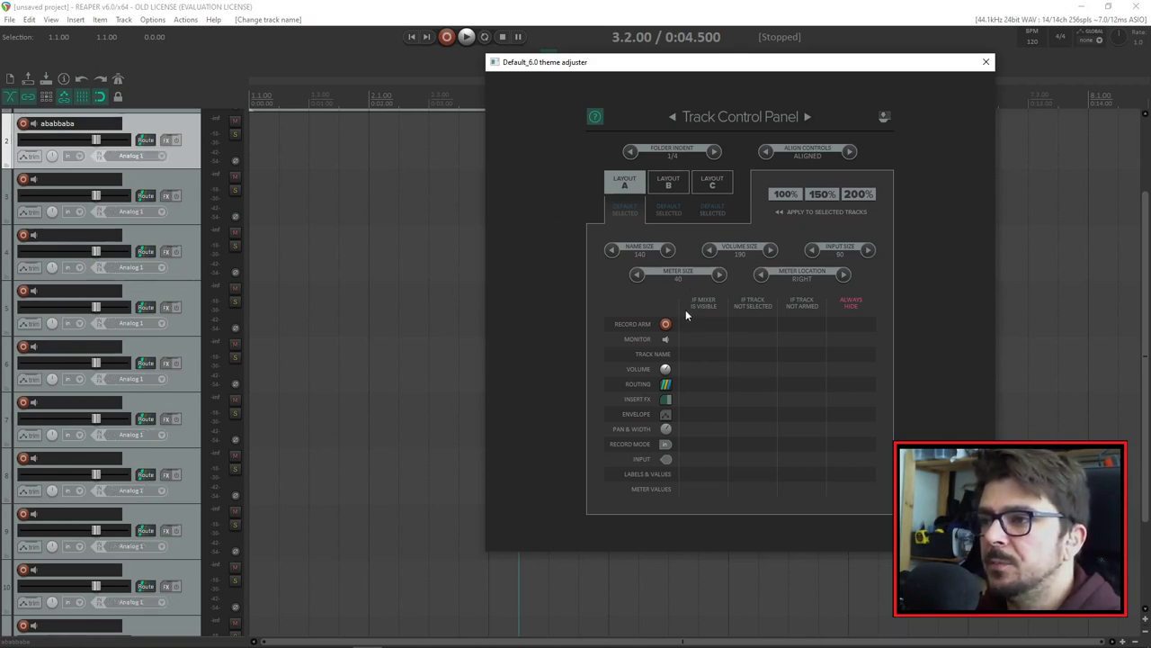
{"action": "left_click", "coordinate": [675, 153]}
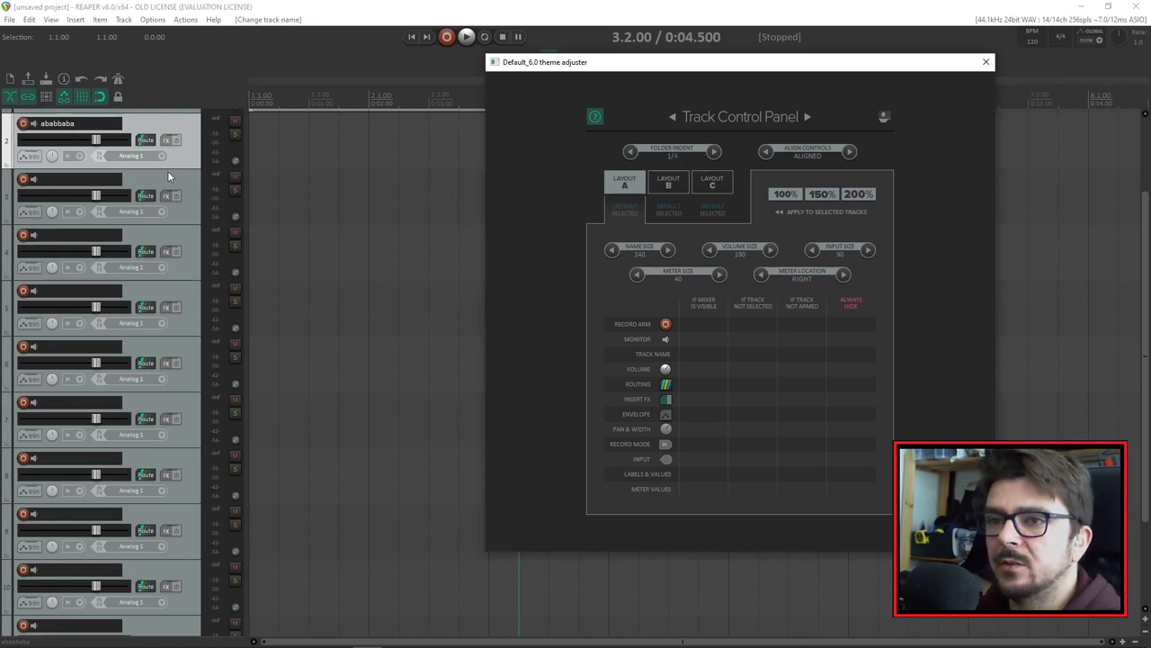
Step: Nest tracks 3 to 5 in a folder under the ababbaba track, and select that parent track
{"action": "left_click", "coordinate": [184, 202]}
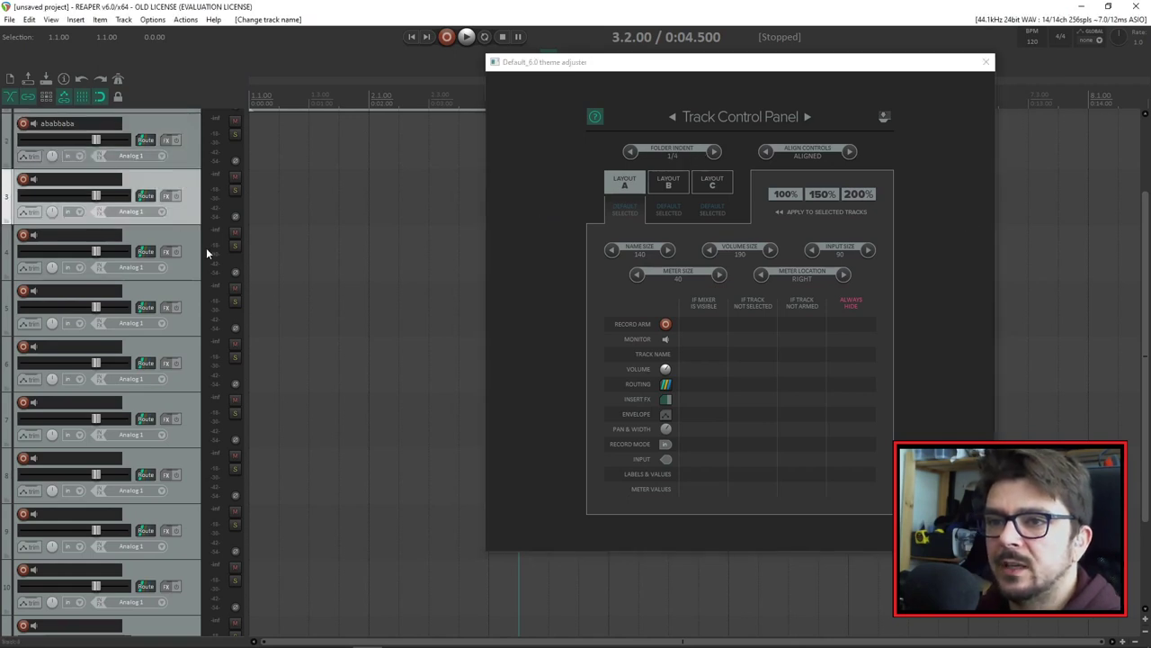
{"action": "left_click", "coordinate": [195, 303], "text": "shift"}
{"action": "left_click_drag", "start_coordinate": [180, 182], "coordinate": [184, 148]}
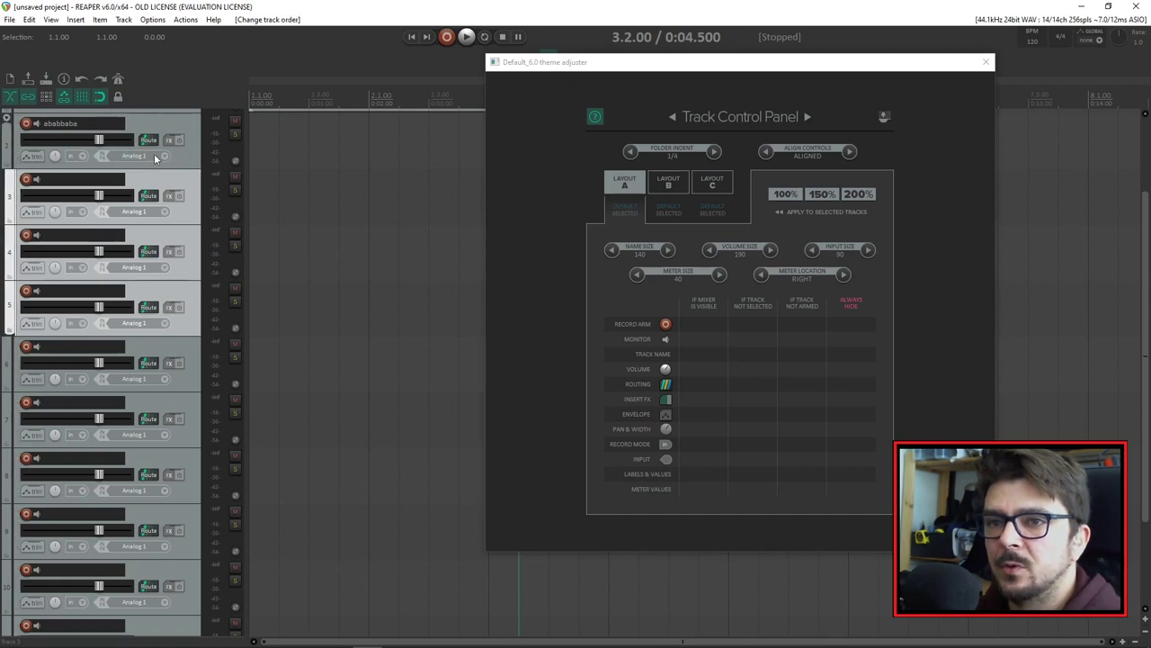
{"action": "left_click", "coordinate": [185, 140]}
{"action": "scroll", "coordinate": [178, 155], "scroll_direction": "up", "scroll_amount": 1}
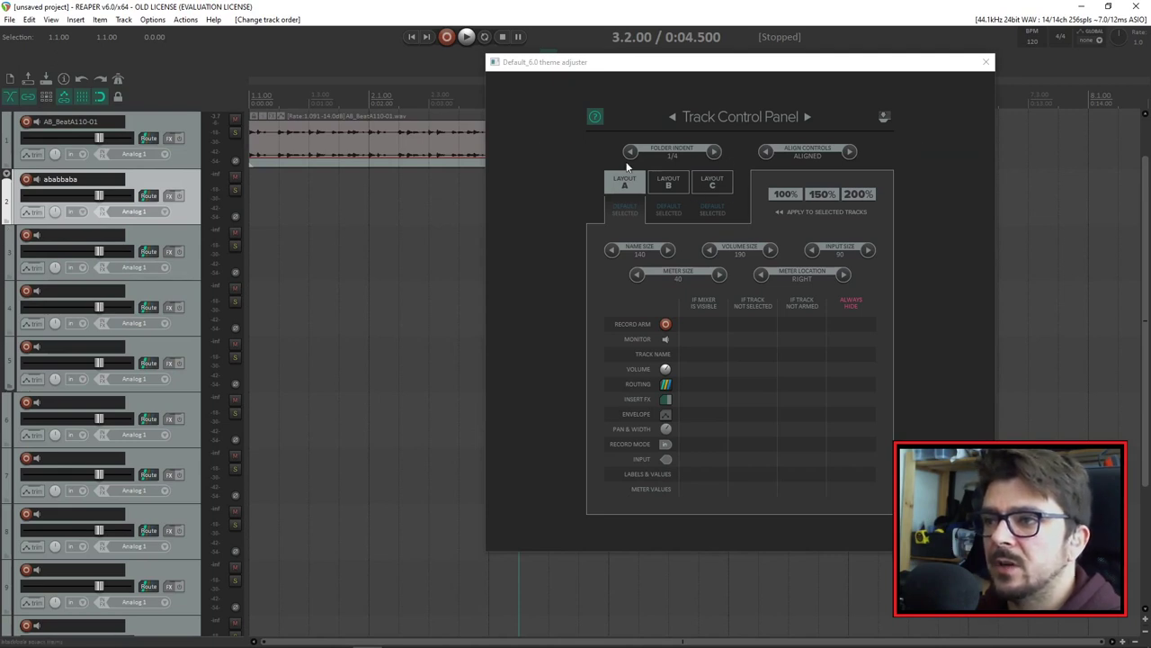
Step: Try a folder indent of 2 on the track control panel
{"action": "left_click", "coordinate": [714, 152]}
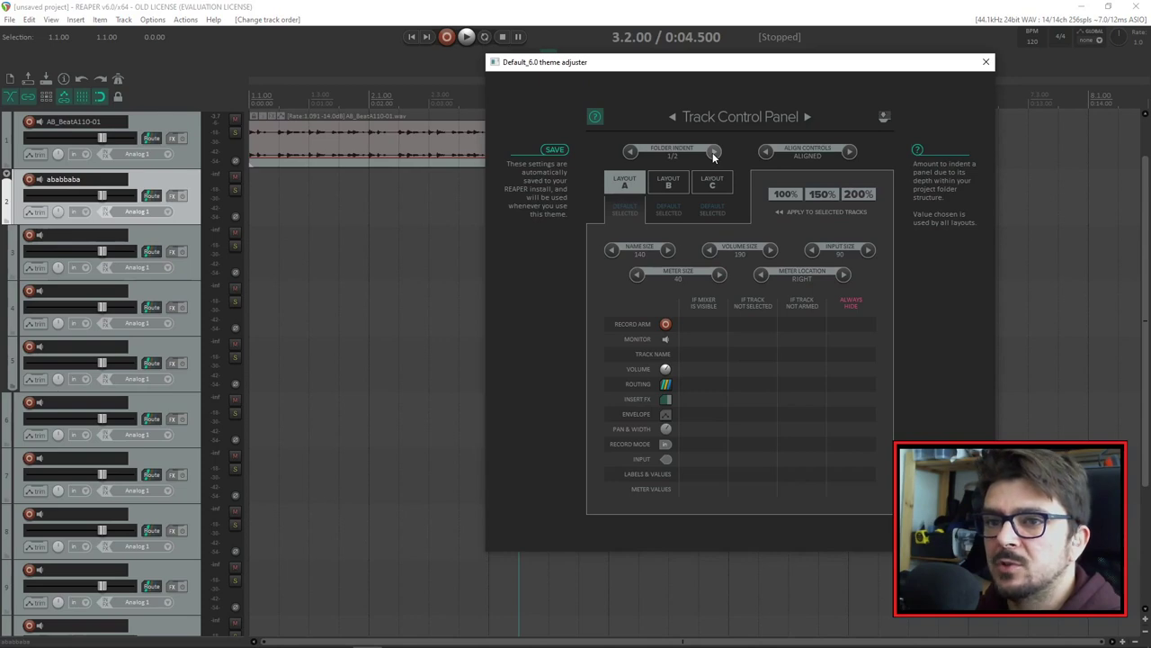
{"action": "left_click", "coordinate": [714, 152]}
{"action": "left_click", "coordinate": [715, 152]}
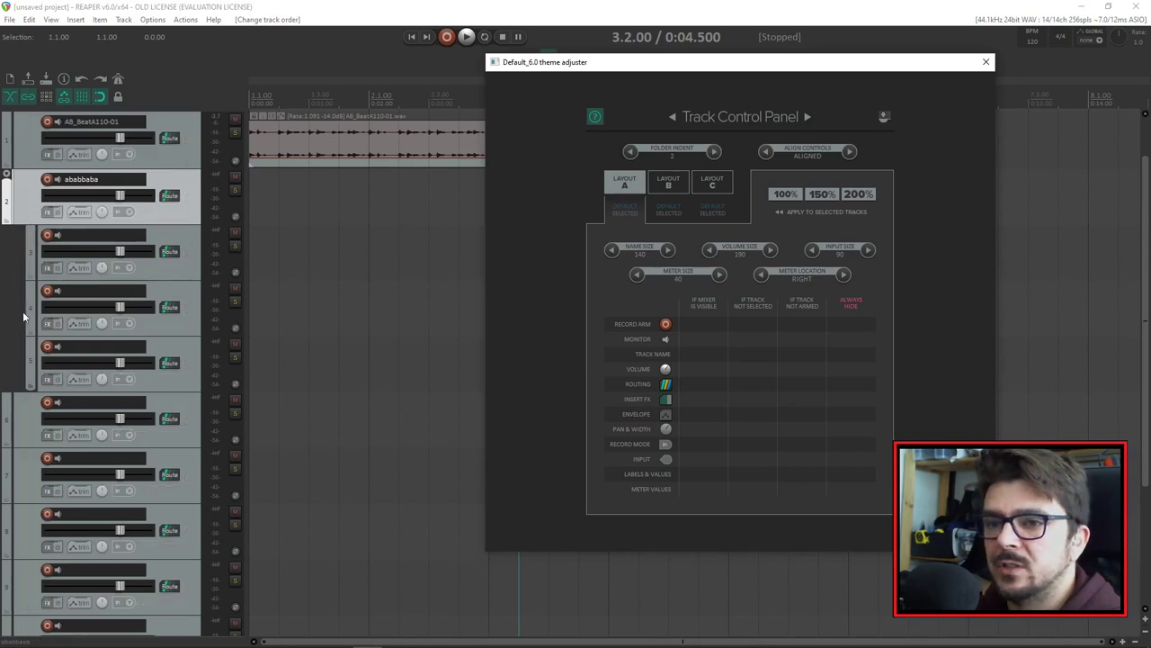
Step: Show the mixer and set the track control panel's folder indent to 1
{"action": "left_click", "coordinate": [52, 20]}
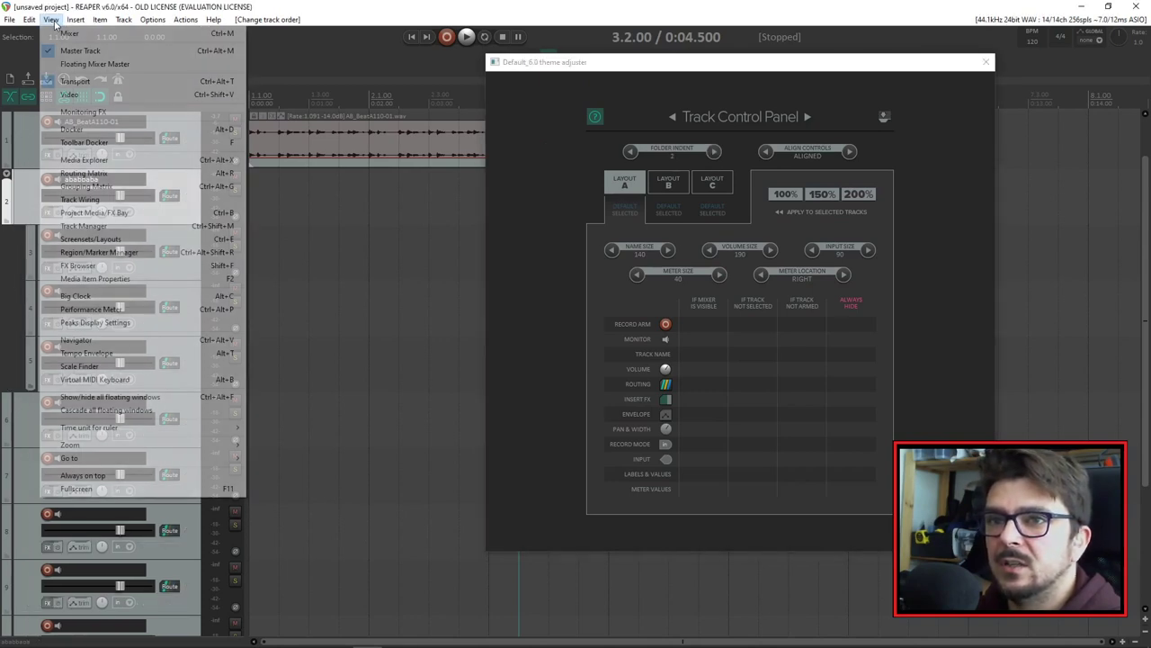
{"action": "left_click", "coordinate": [68, 33]}
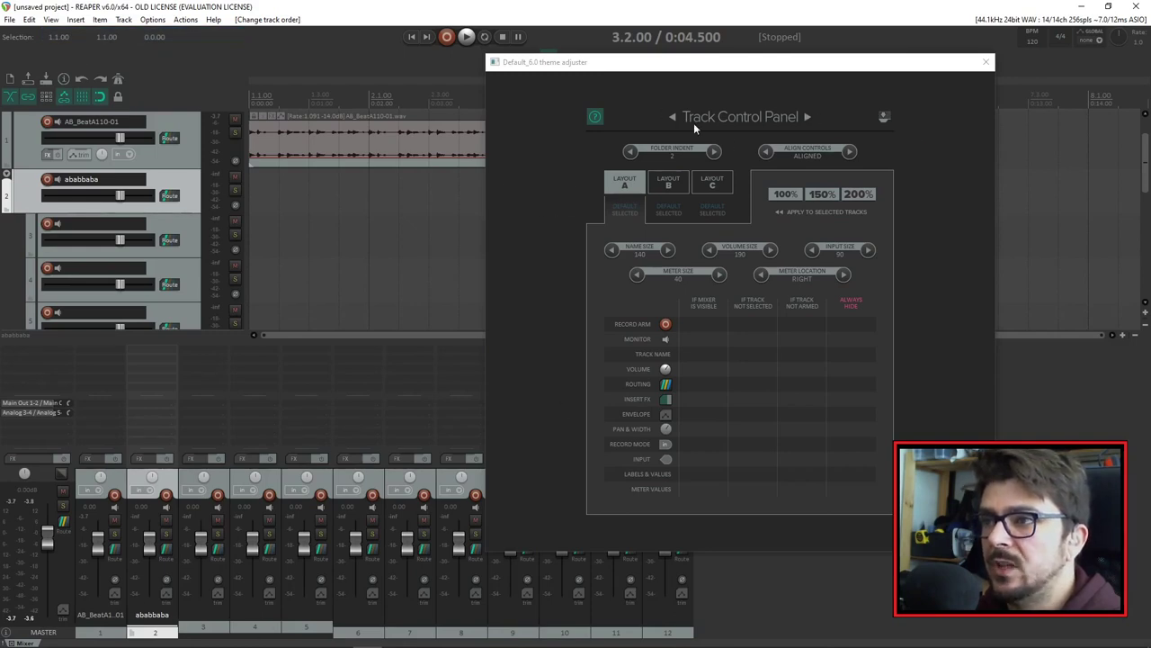
{"action": "left_click", "coordinate": [808, 118]}
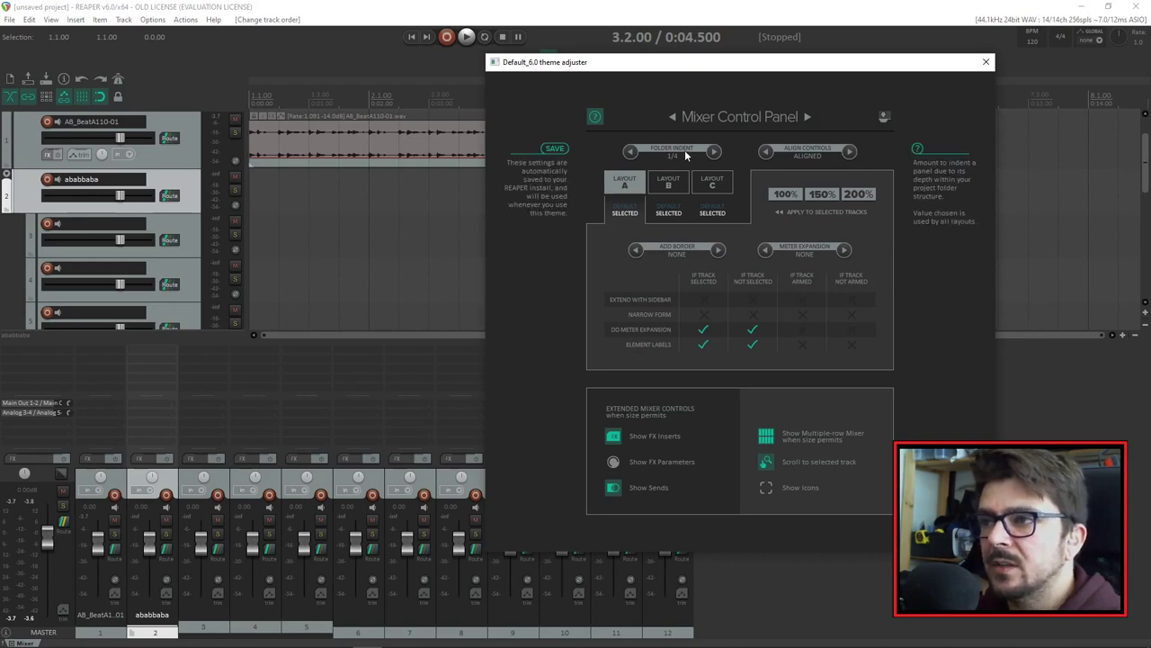
{"action": "left_click", "coordinate": [672, 118]}
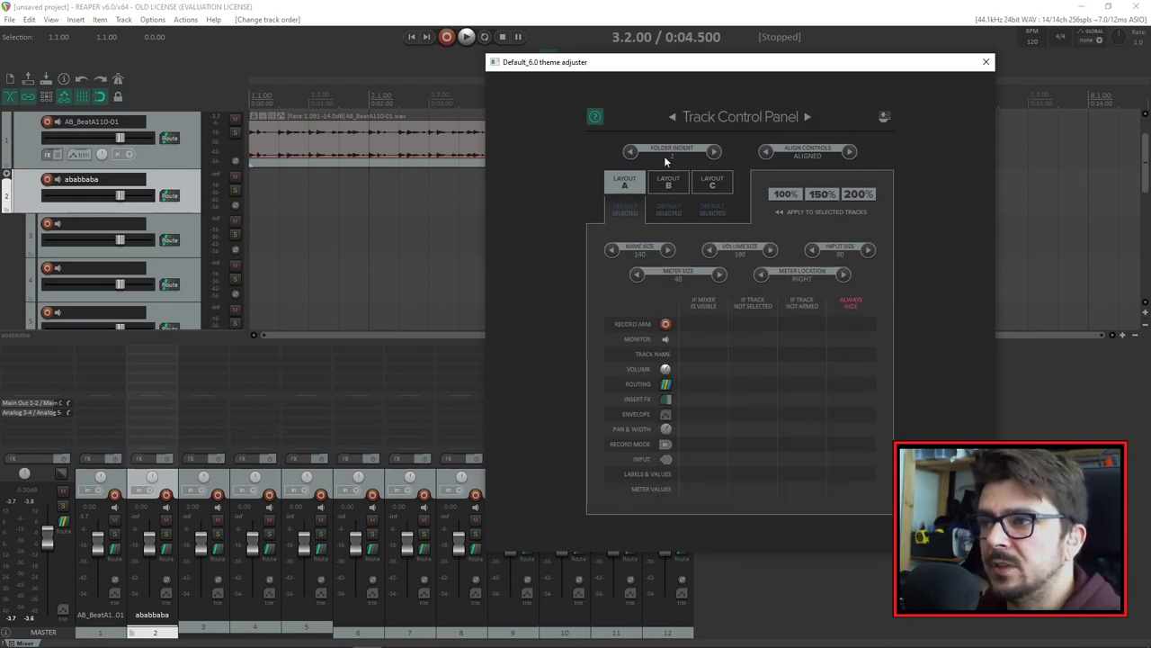
{"action": "left_click", "coordinate": [630, 153]}
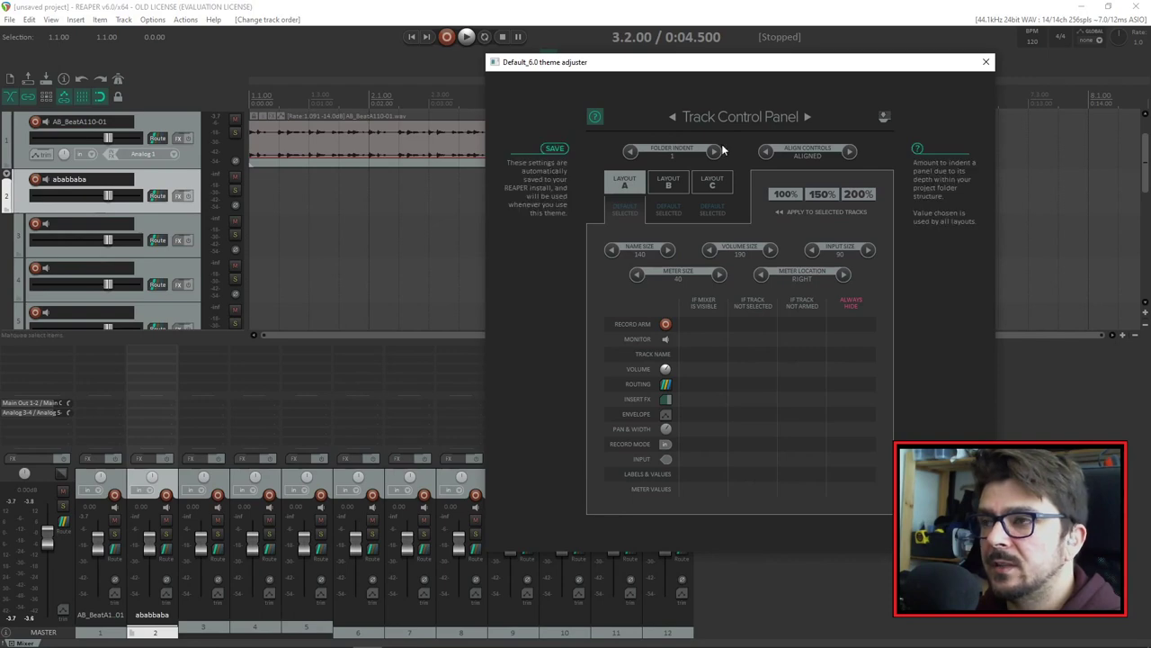
Step: Set the mixer control panel's folder indent to 1/2, and try Folder Indent control alignment before returning to Aligned
{"action": "left_click", "coordinate": [808, 117]}
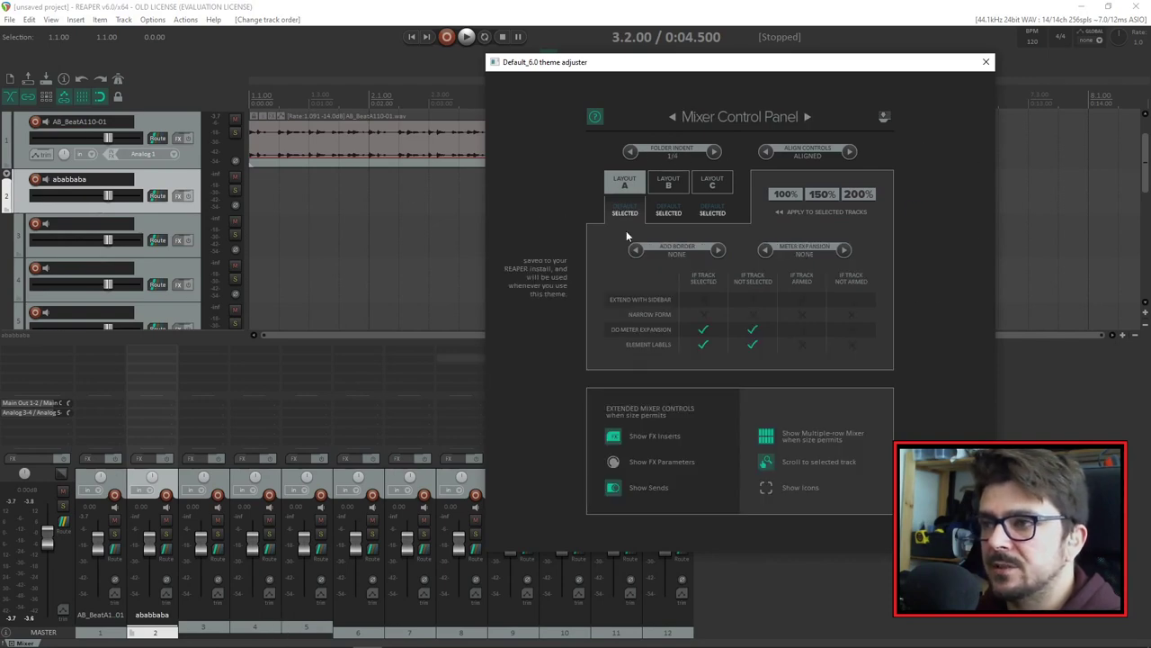
{"action": "left_click", "coordinate": [714, 153]}
{"action": "left_click", "coordinate": [714, 153]}
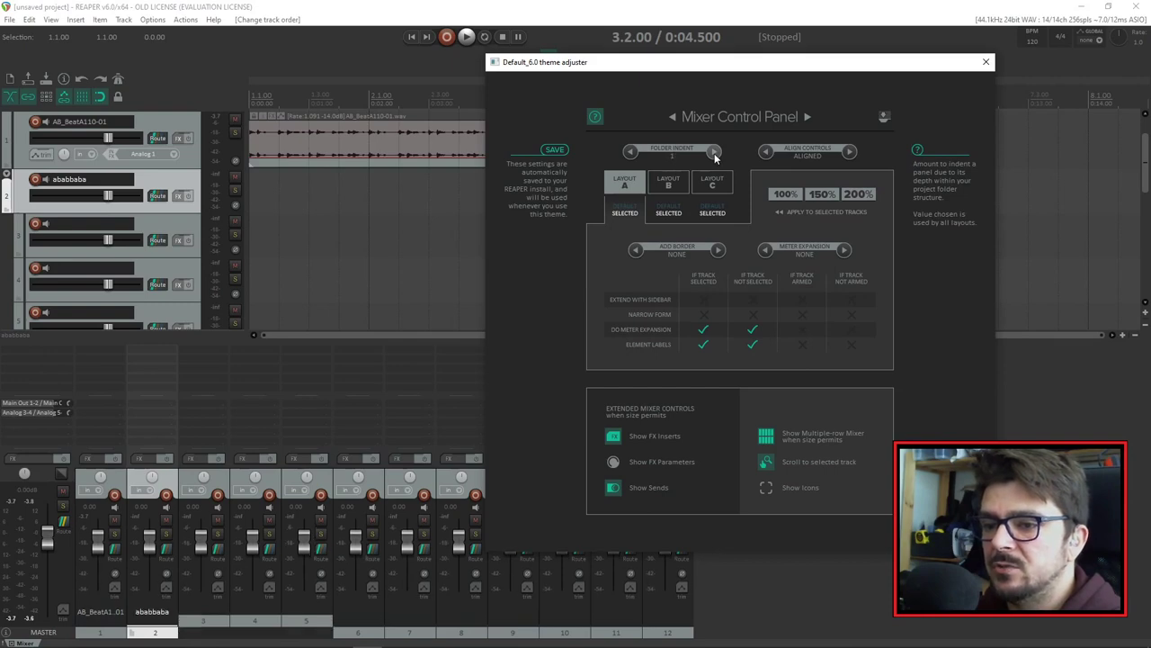
{"action": "left_click", "coordinate": [714, 153]}
{"action": "left_click", "coordinate": [632, 152]}
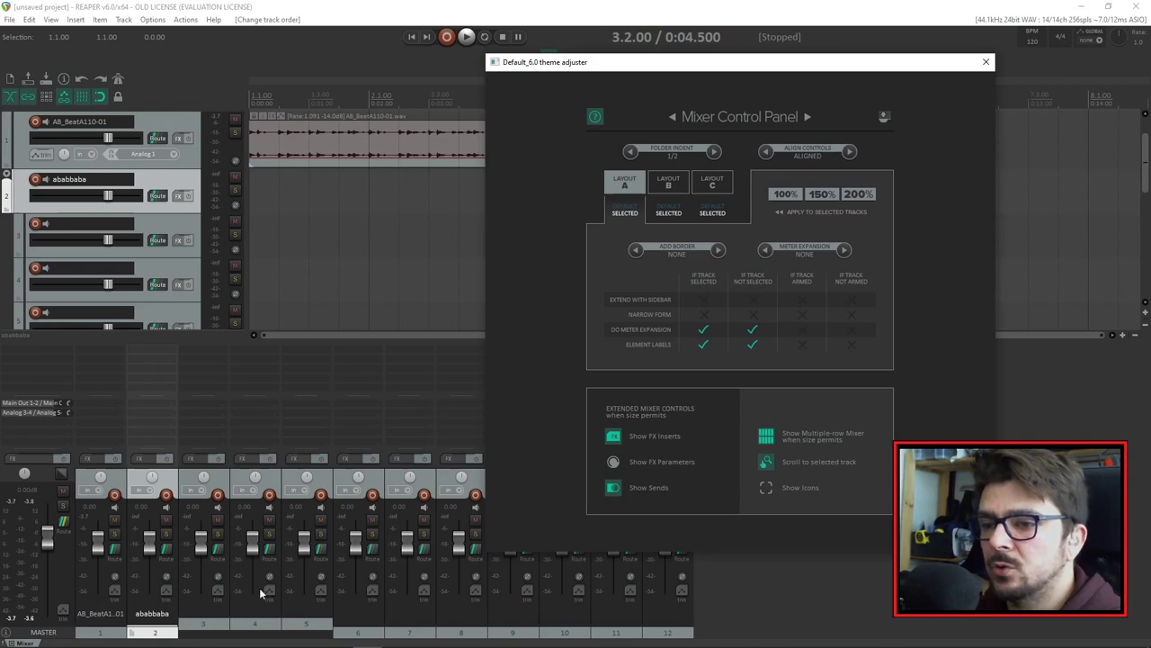
{"action": "left_click", "coordinate": [848, 152]}
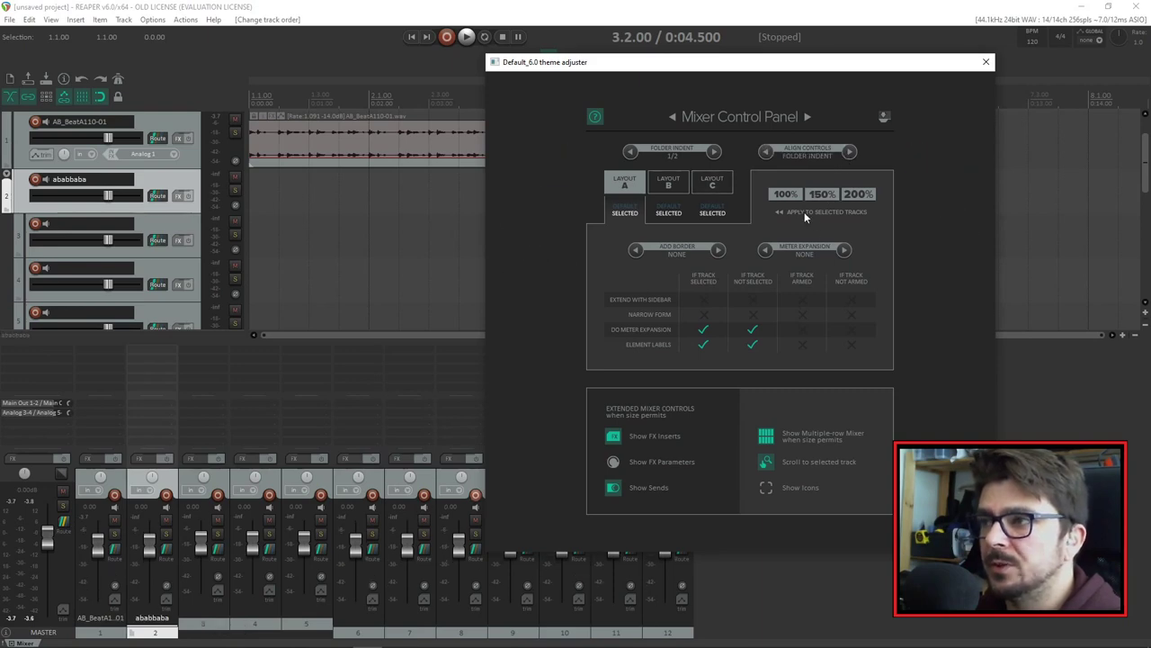
{"action": "left_click", "coordinate": [849, 152]}
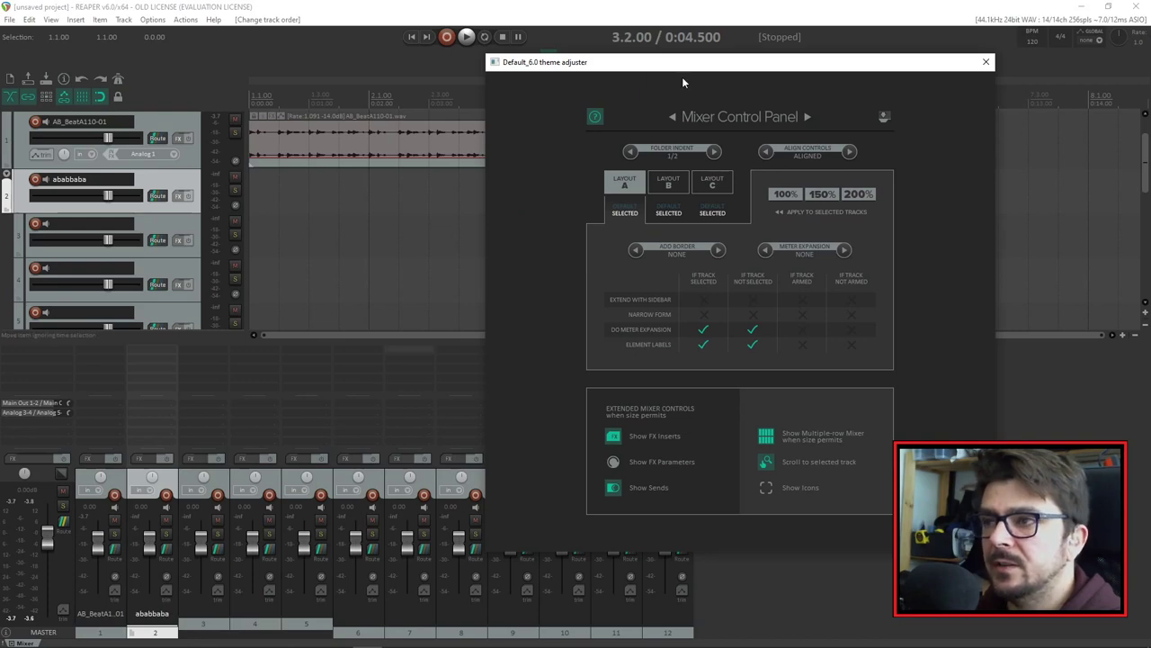
Step: Try Folder Indent control alignment on the track control panel, compare the nested tracks' controls, and return the alignment to Aligned
{"action": "left_click", "coordinate": [674, 116]}
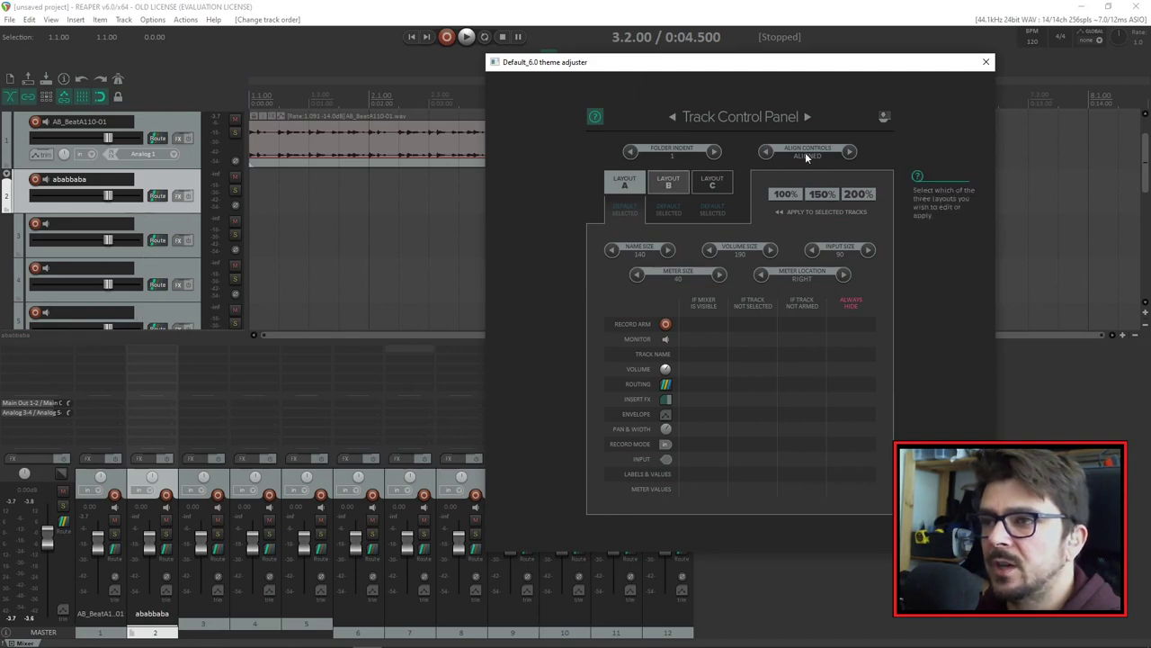
{"action": "left_click", "coordinate": [765, 153]}
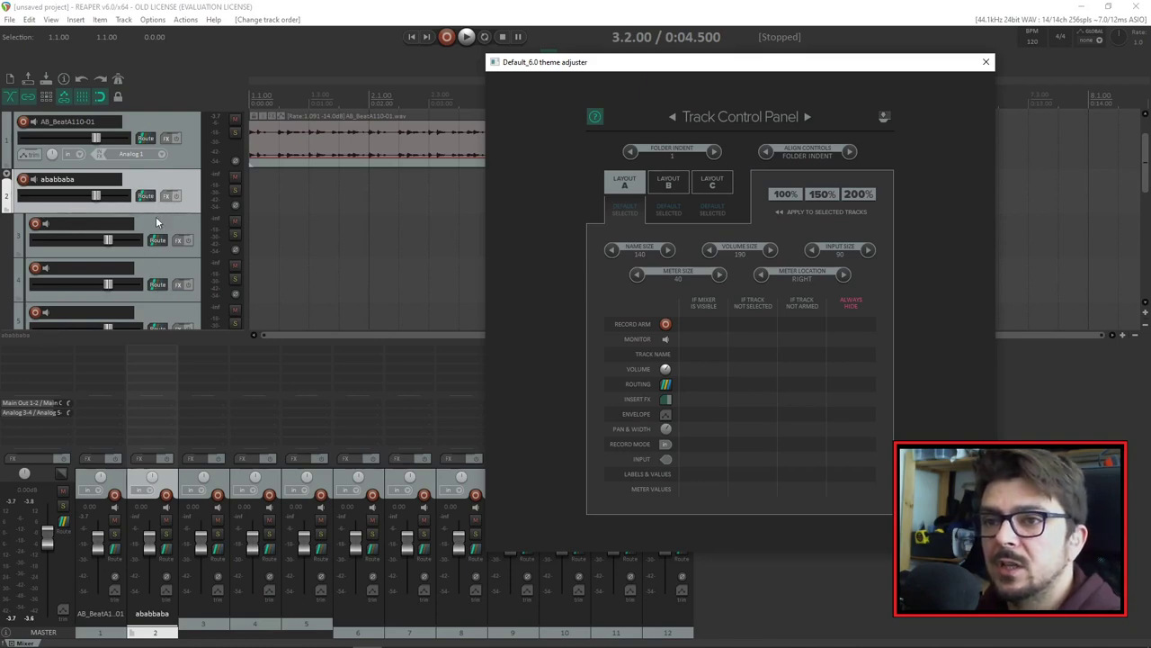
{"action": "scroll", "coordinate": [159, 219], "scroll_direction": "down", "scroll_amount": 2}
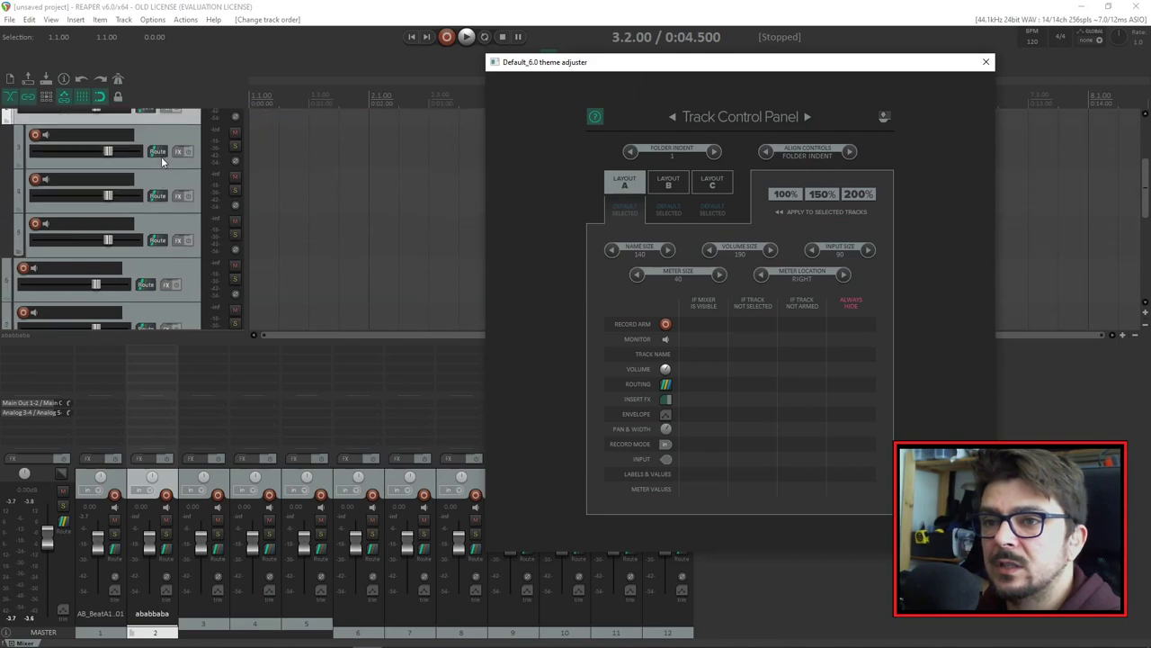
{"action": "left_click", "coordinate": [163, 137]}
{"action": "left_click", "coordinate": [176, 180]}
{"action": "left_click", "coordinate": [166, 137]}
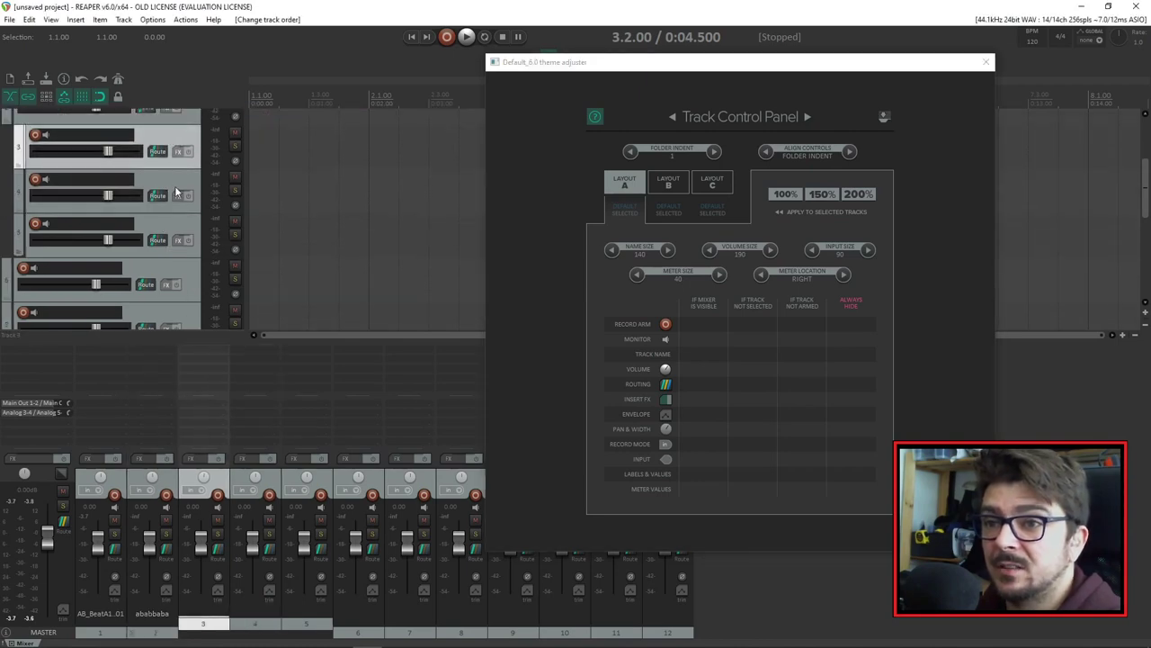
{"action": "left_click", "coordinate": [176, 187]}
{"action": "left_click", "coordinate": [178, 218]}
{"action": "left_click", "coordinate": [175, 136]}
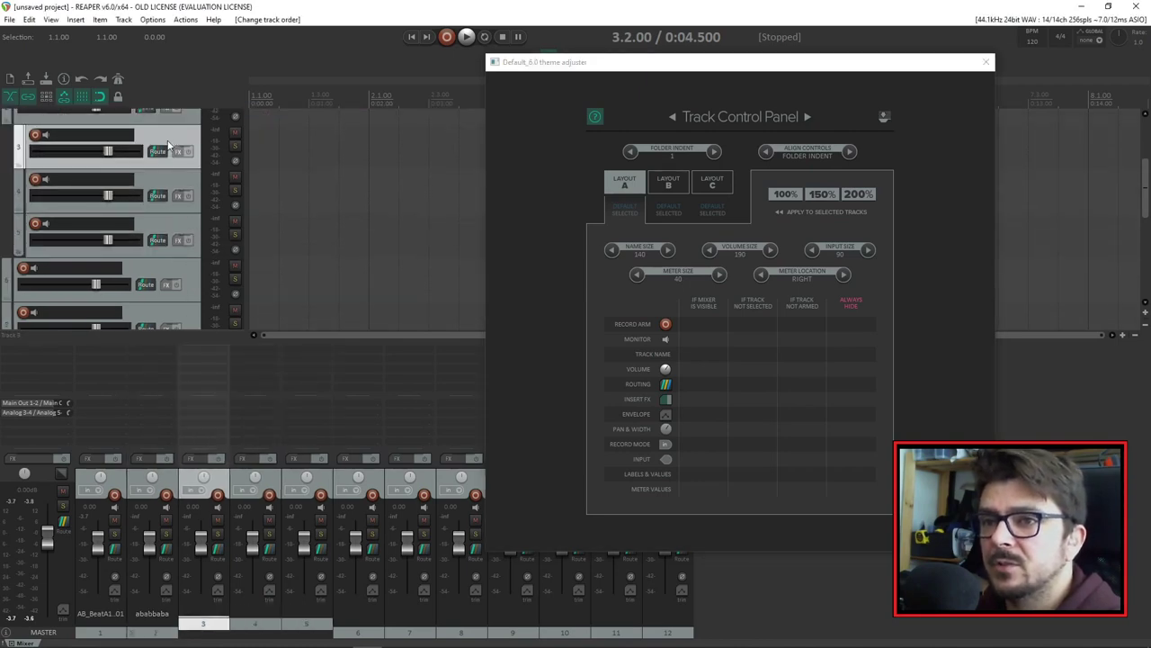
{"action": "left_click", "coordinate": [850, 153]}
{"action": "left_click", "coordinate": [850, 153]}
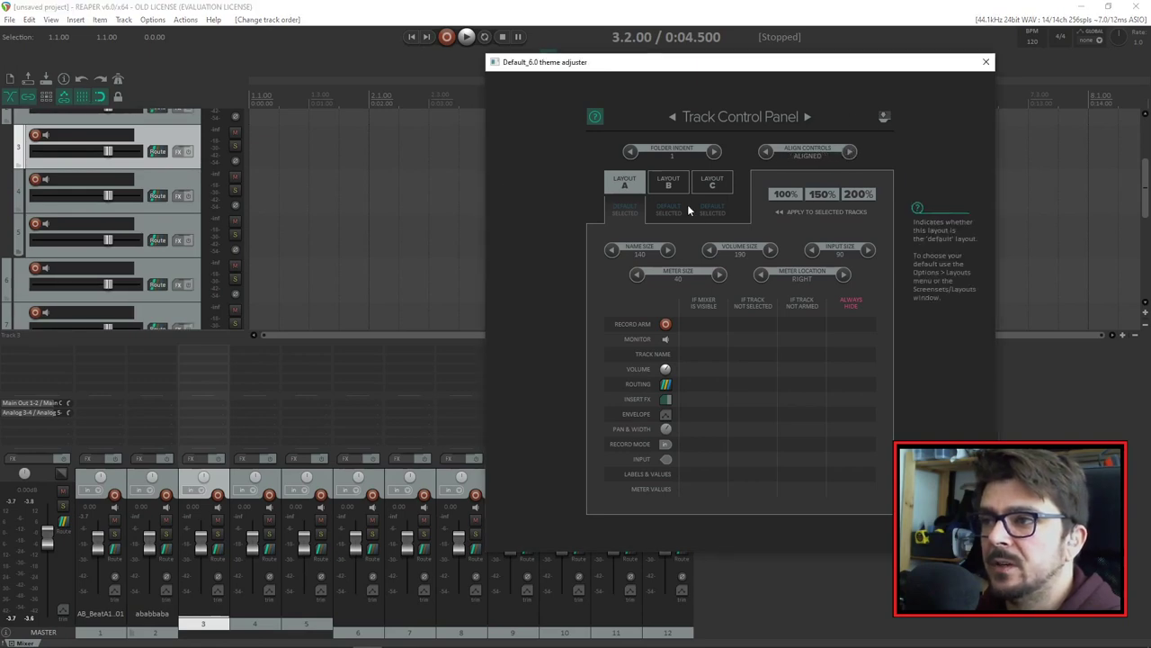
Step: Try the Left Edge, Right Edge and Root Folders borders on the mixer panels, and return the border to None
{"action": "scroll", "coordinate": [178, 213], "scroll_direction": "up", "scroll_amount": 1}
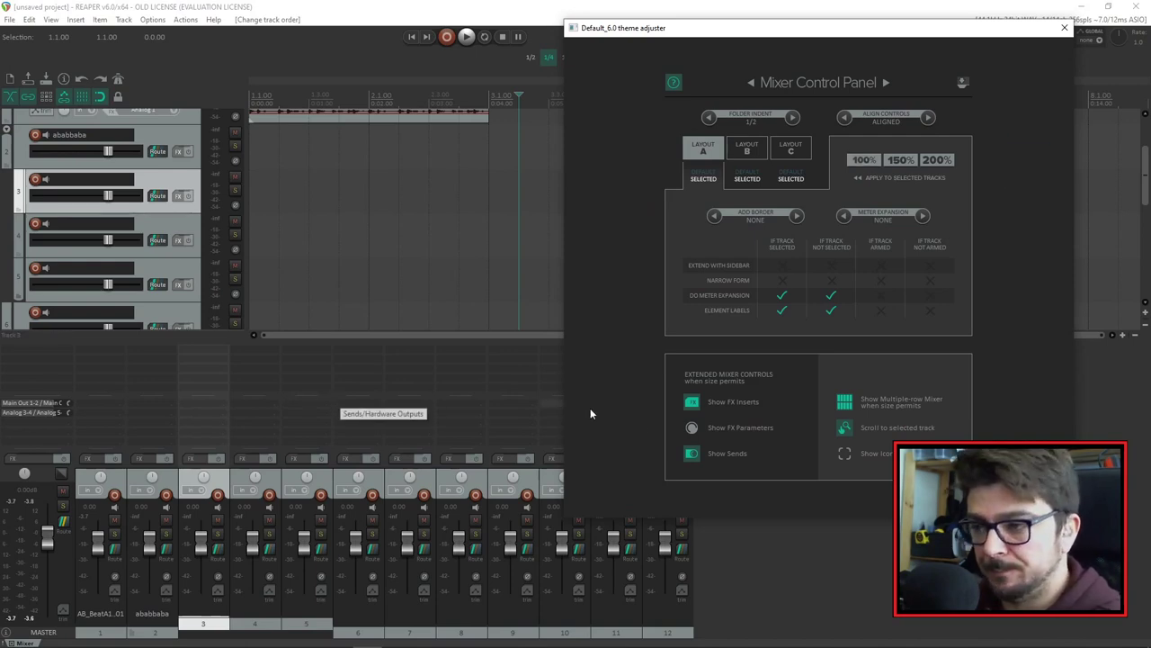
{"action": "left_click_drag", "start_coordinate": [764, 33], "coordinate": [746, 38]}
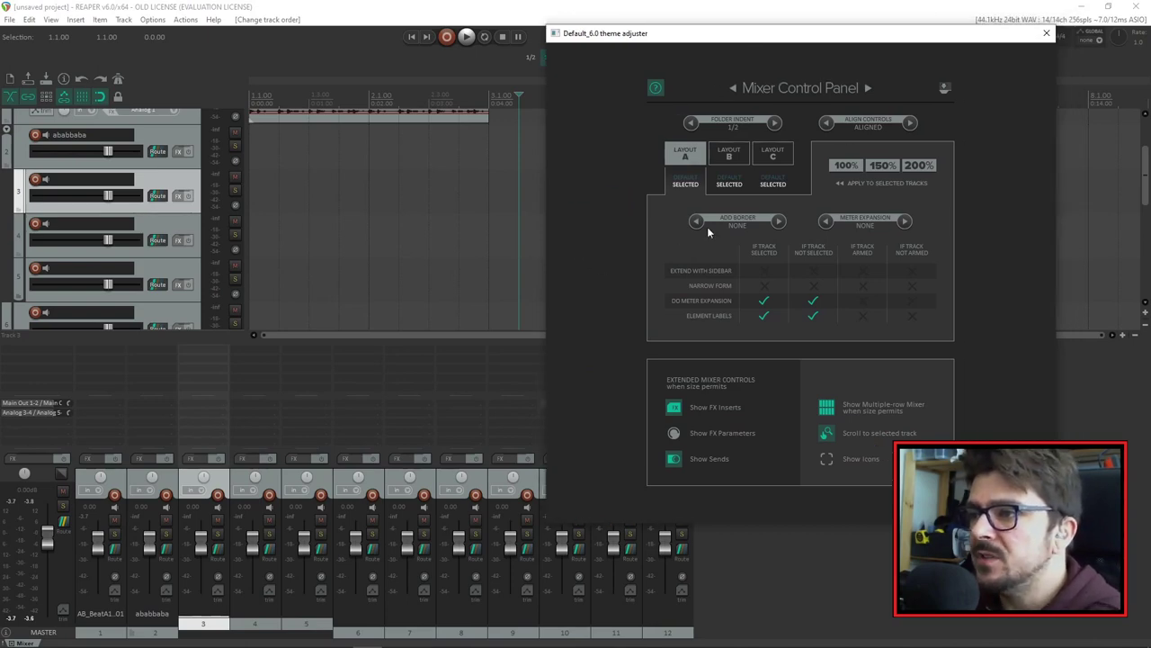
{"action": "left_click", "coordinate": [778, 221]}
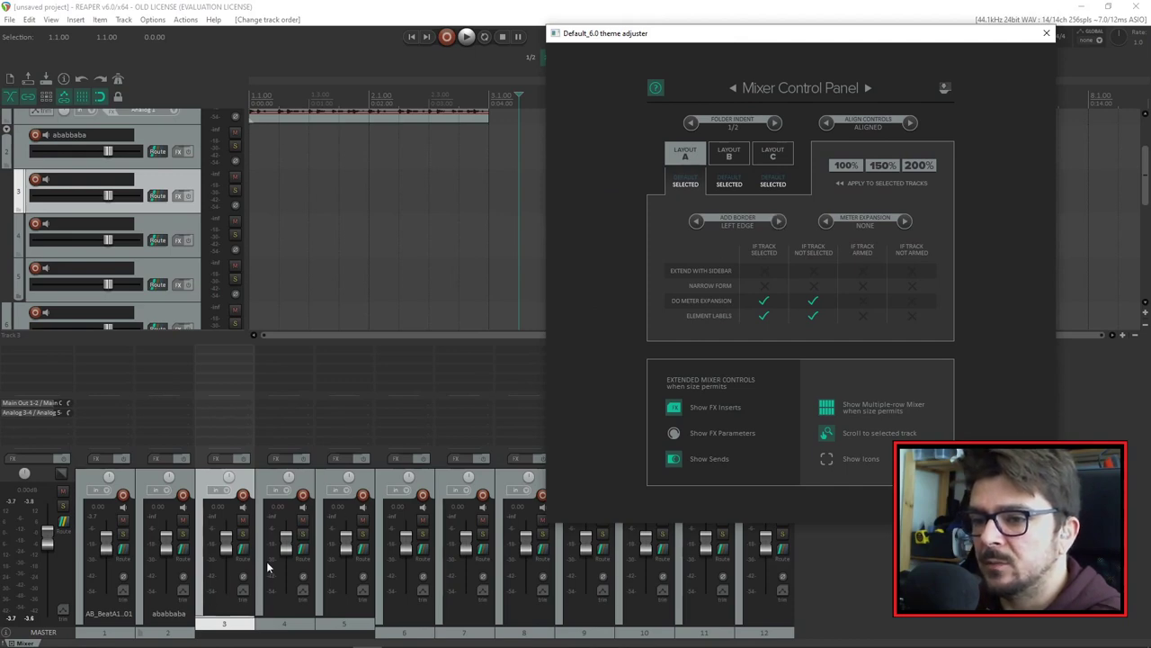
{"action": "left_click", "coordinate": [778, 222]}
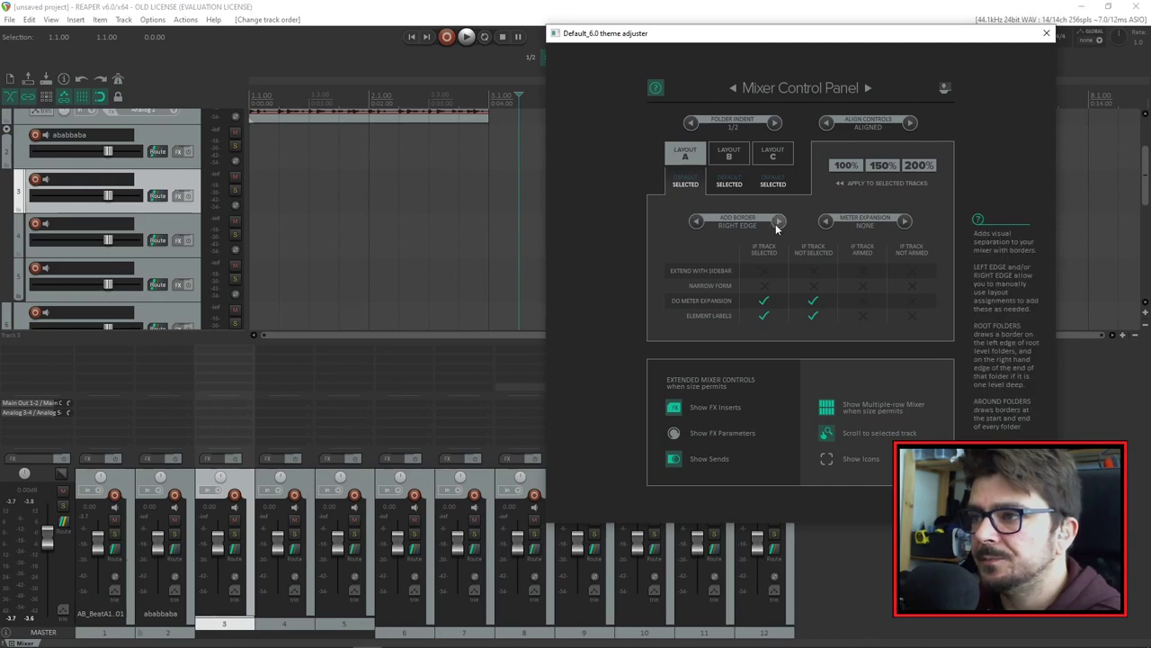
{"action": "left_click", "coordinate": [778, 223]}
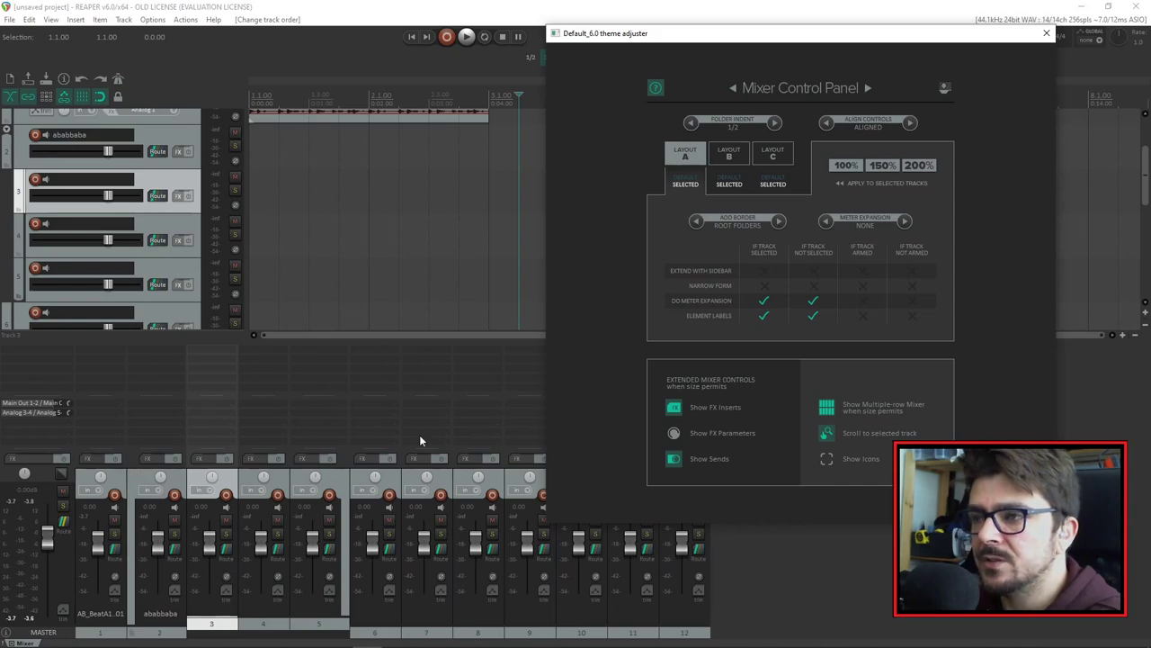
{"action": "left_click", "coordinate": [697, 220]}
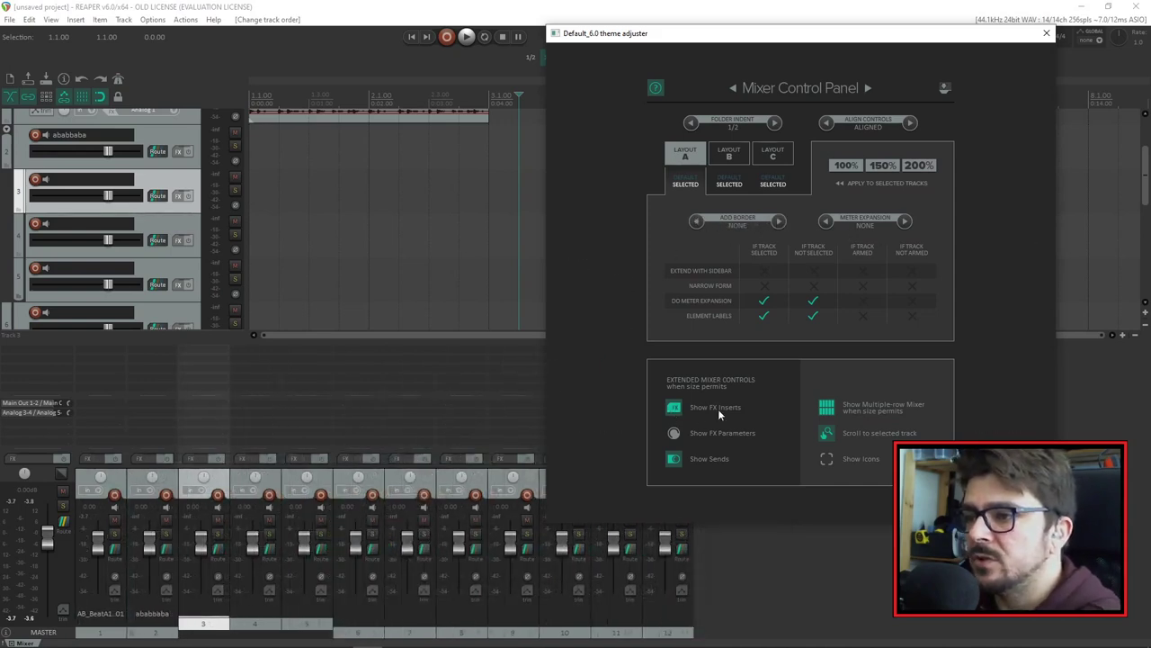
Step: Compare the mixer with FX inserts hidden and shown, leaving Show FX Inserts on
{"action": "left_click", "coordinate": [674, 410]}
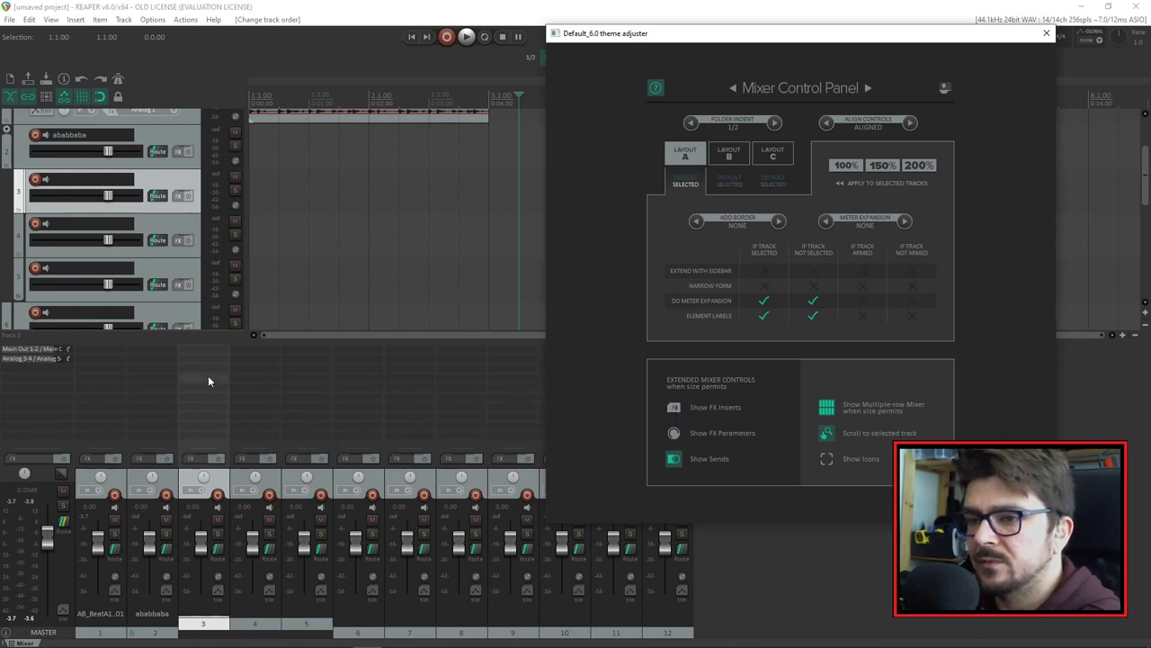
{"action": "left_click", "coordinate": [674, 406]}
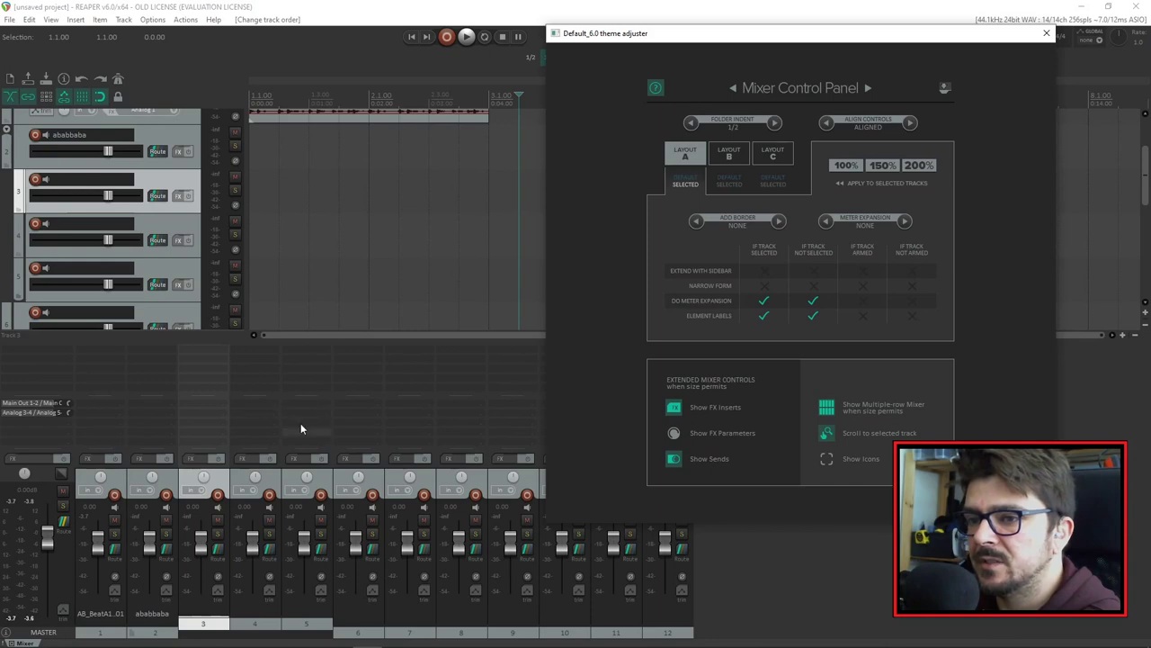
{"action": "left_click", "coordinate": [673, 407]}
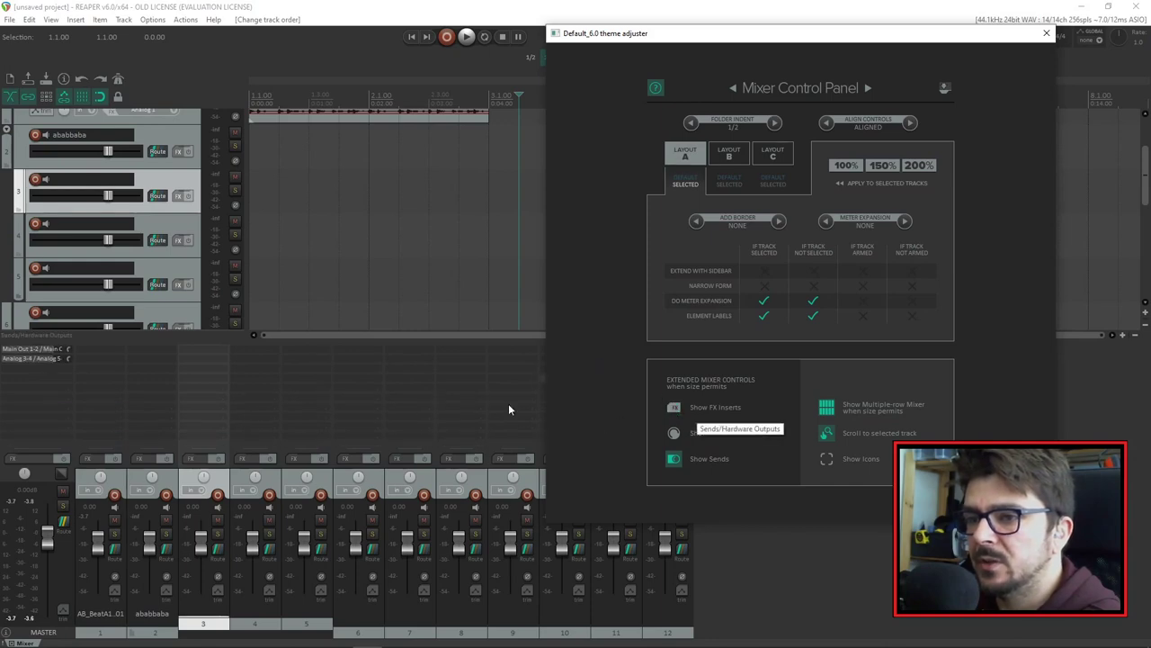
{"action": "left_click", "coordinate": [676, 410]}
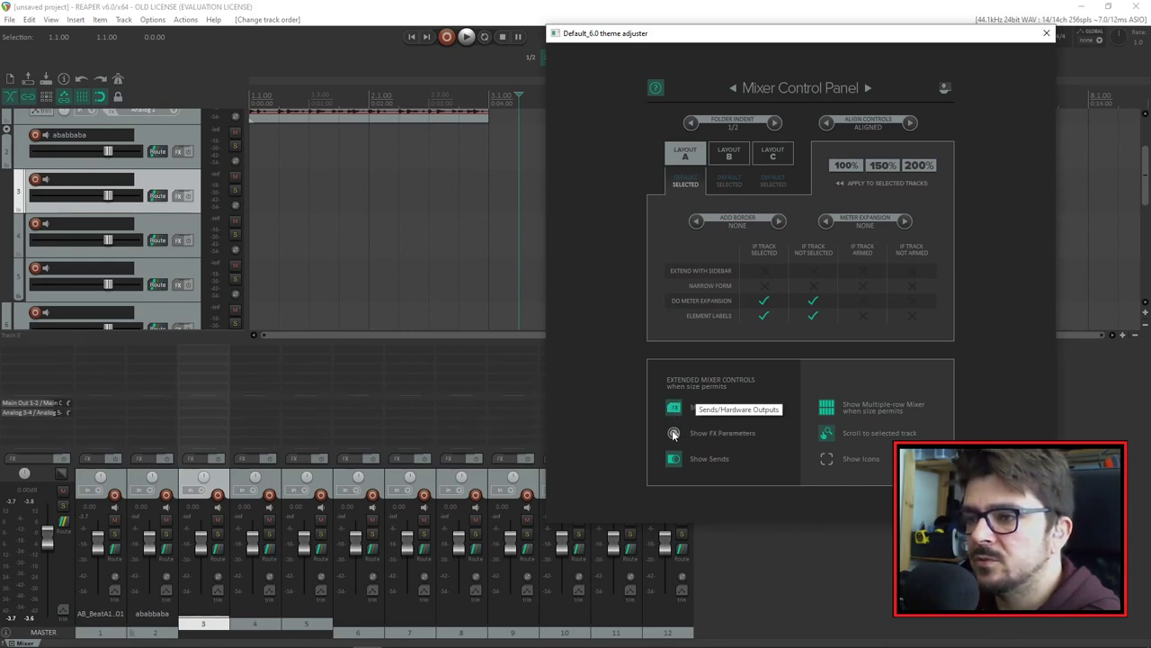
Step: Turn on Show FX Parameters for the mixer and add the ReaEQ (Cockos) plugin to track 3
{"action": "left_click", "coordinate": [673, 434]}
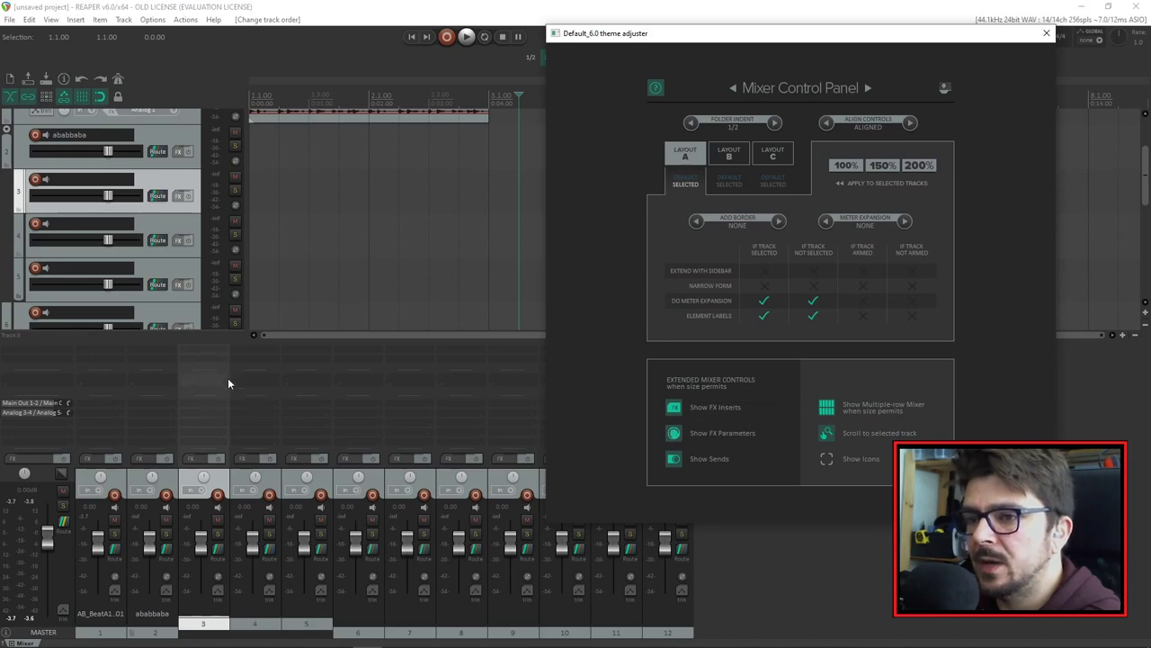
{"action": "left_click", "coordinate": [197, 465]}
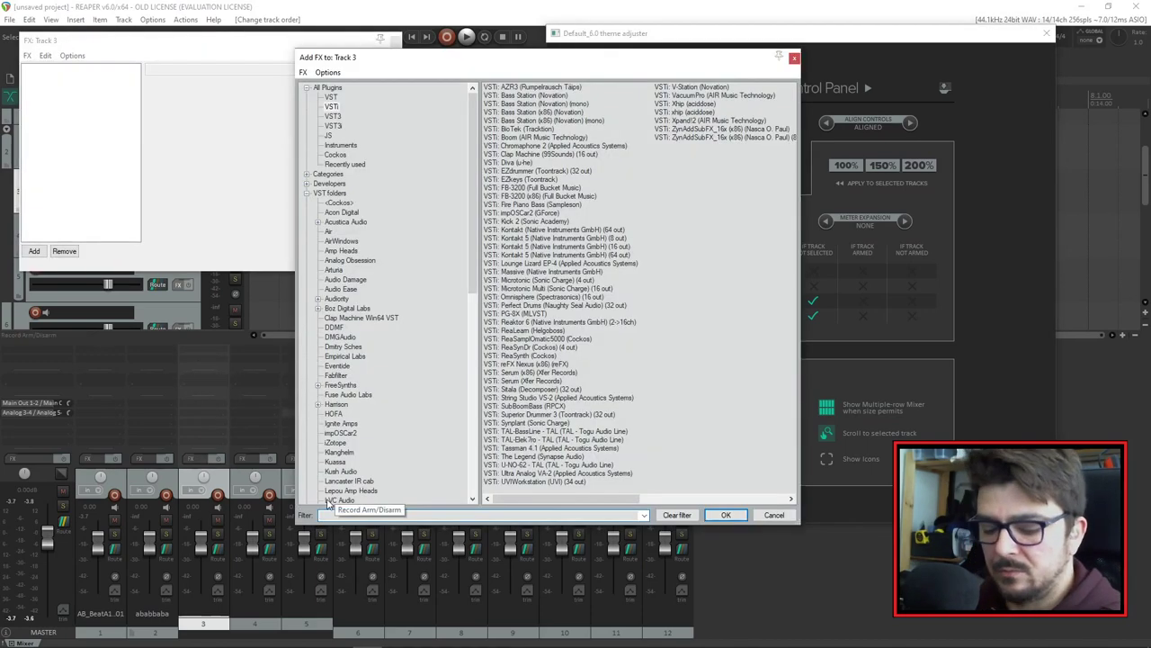
{"action": "left_click", "coordinate": [335, 154]}
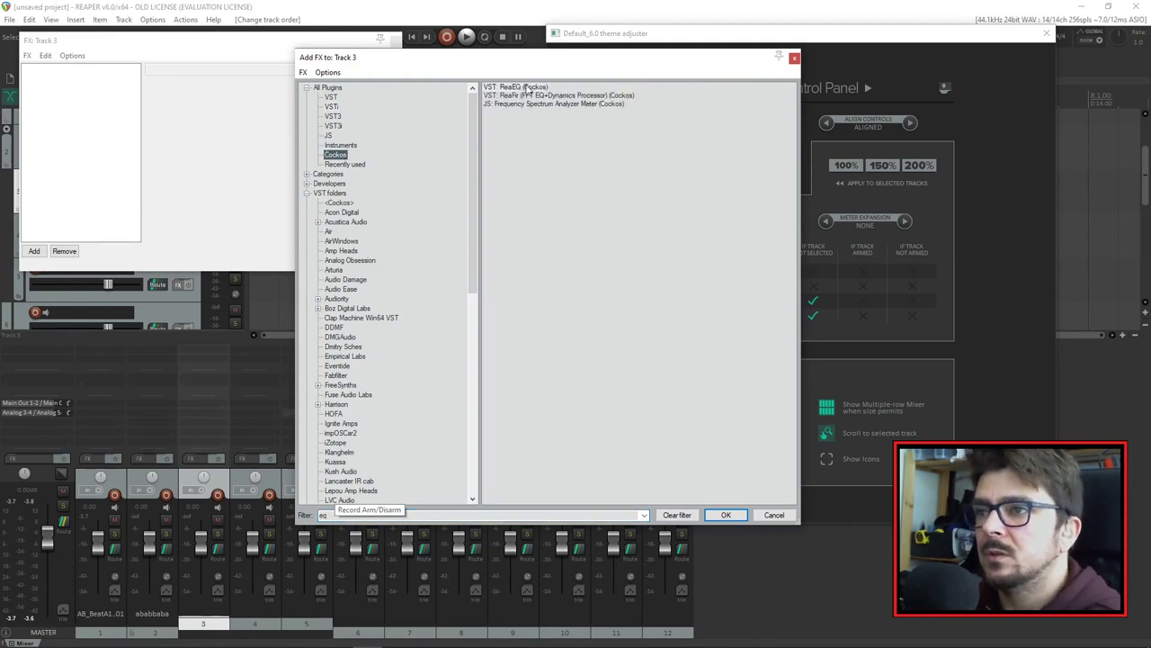
{"action": "double_click", "coordinate": [530, 89]}
{"action": "left_click_drag", "start_coordinate": [356, 60], "coordinate": [766, 54]}
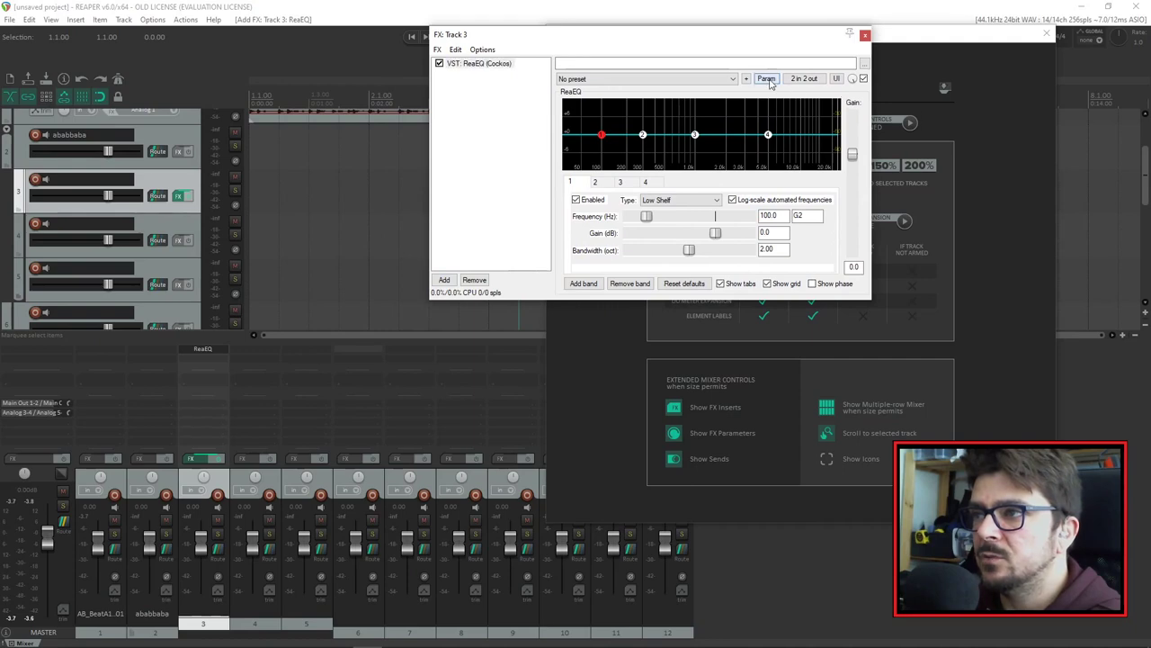
Step: Show ReaEQ's Gain-Low Shelf parameter in track 3's controls and close the track's FX window
{"action": "left_click", "coordinate": [765, 78]}
{"action": "mouse_move", "coordinate": [862, 112]}
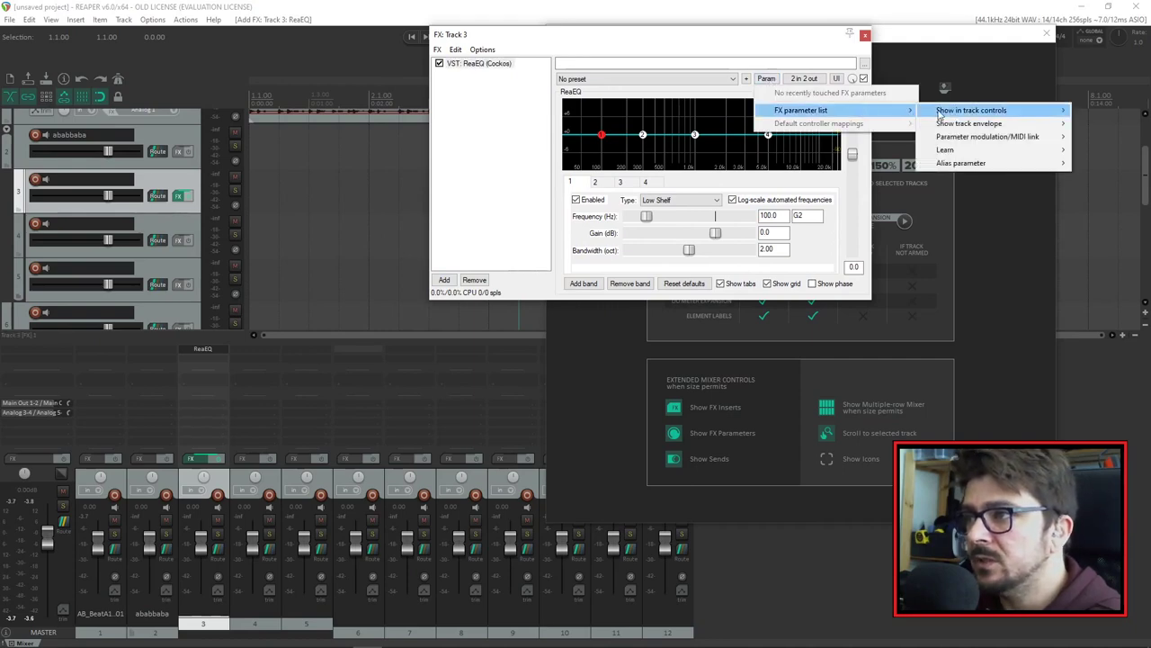
{"action": "mouse_move", "coordinate": [989, 115]}
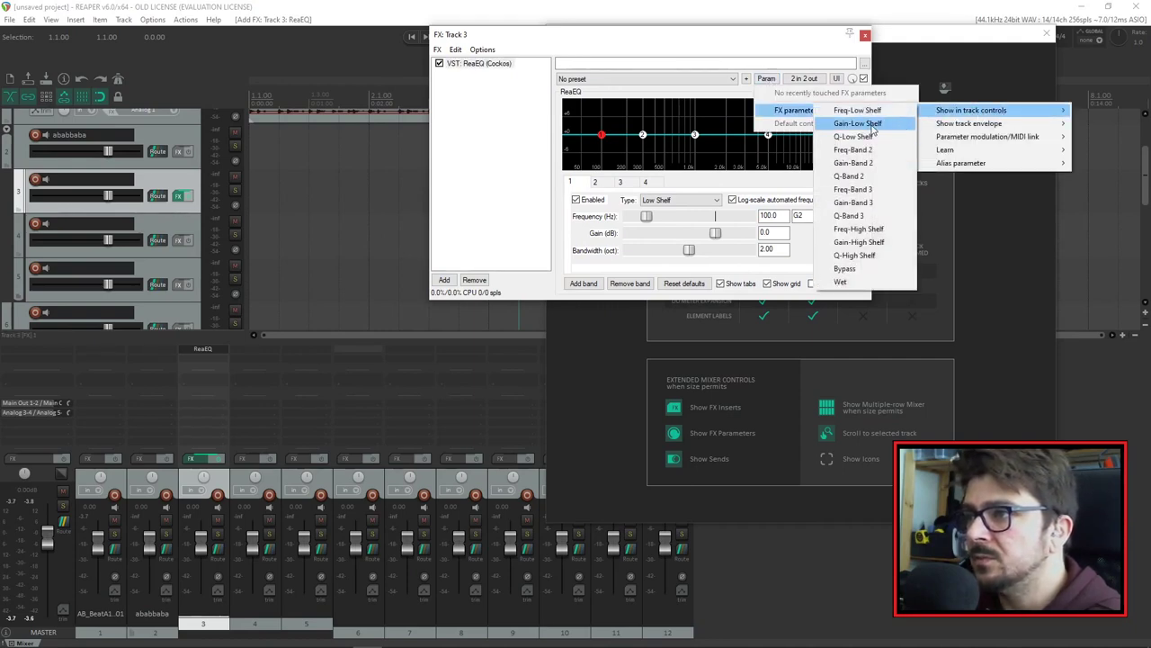
{"action": "left_click", "coordinate": [971, 123]}
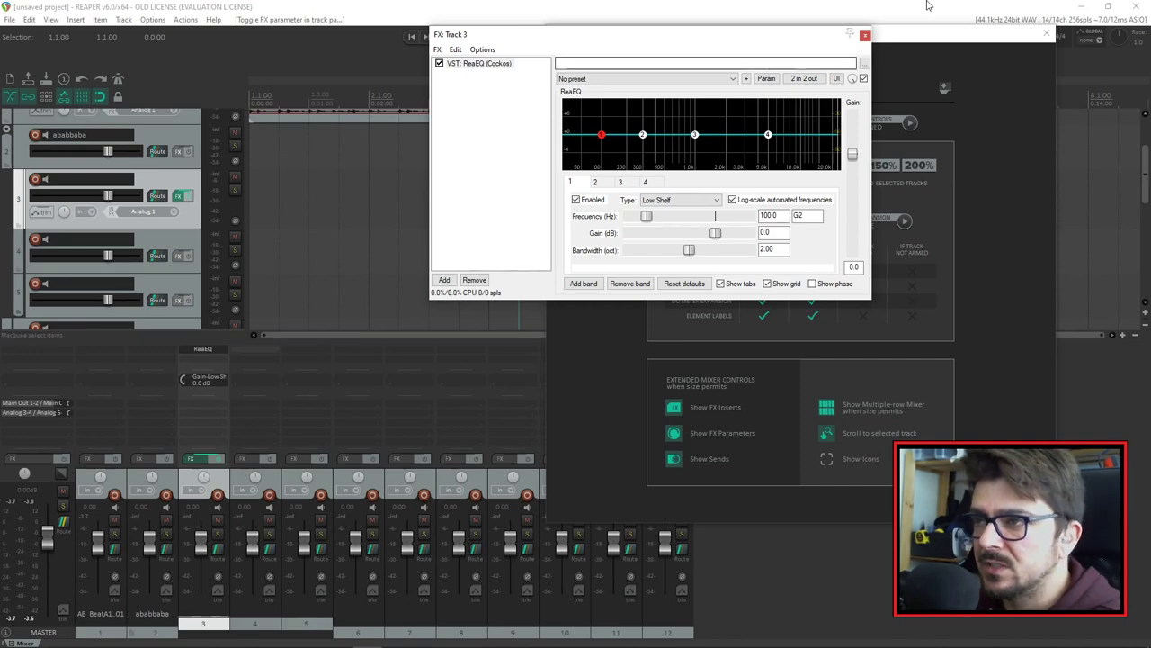
{"action": "left_click", "coordinate": [864, 35]}
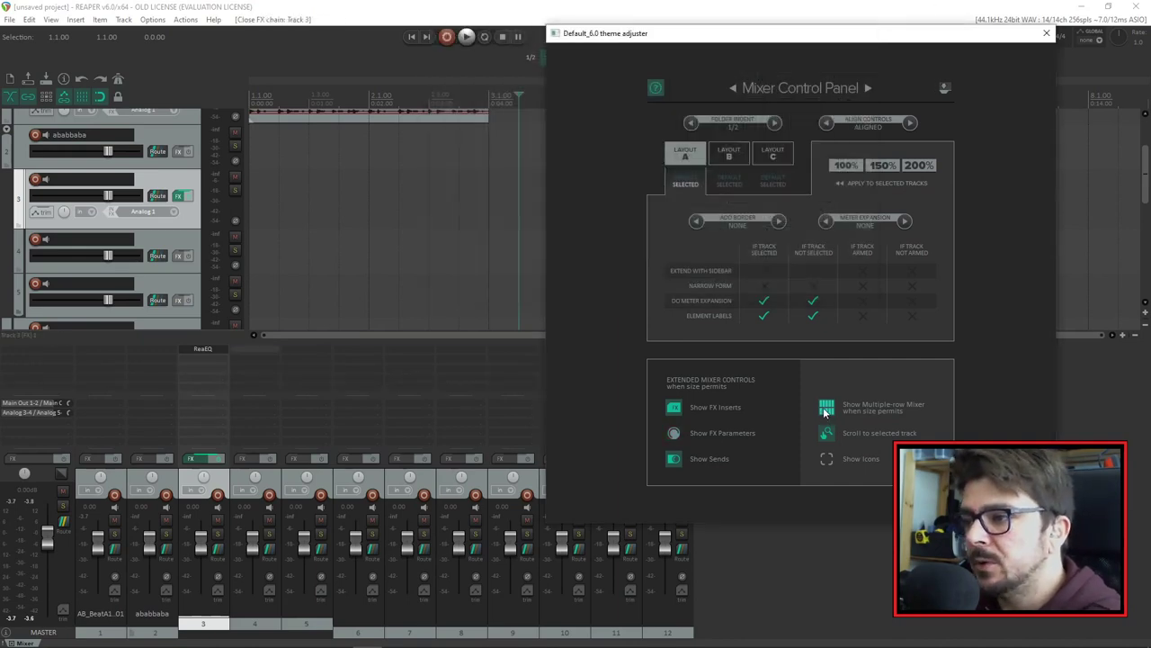
Step: Move the theme adjuster aside, dock the mixer beside the track list and widen it to show several rows of tracks
{"action": "left_click_drag", "start_coordinate": [719, 34], "coordinate": [884, 34]}
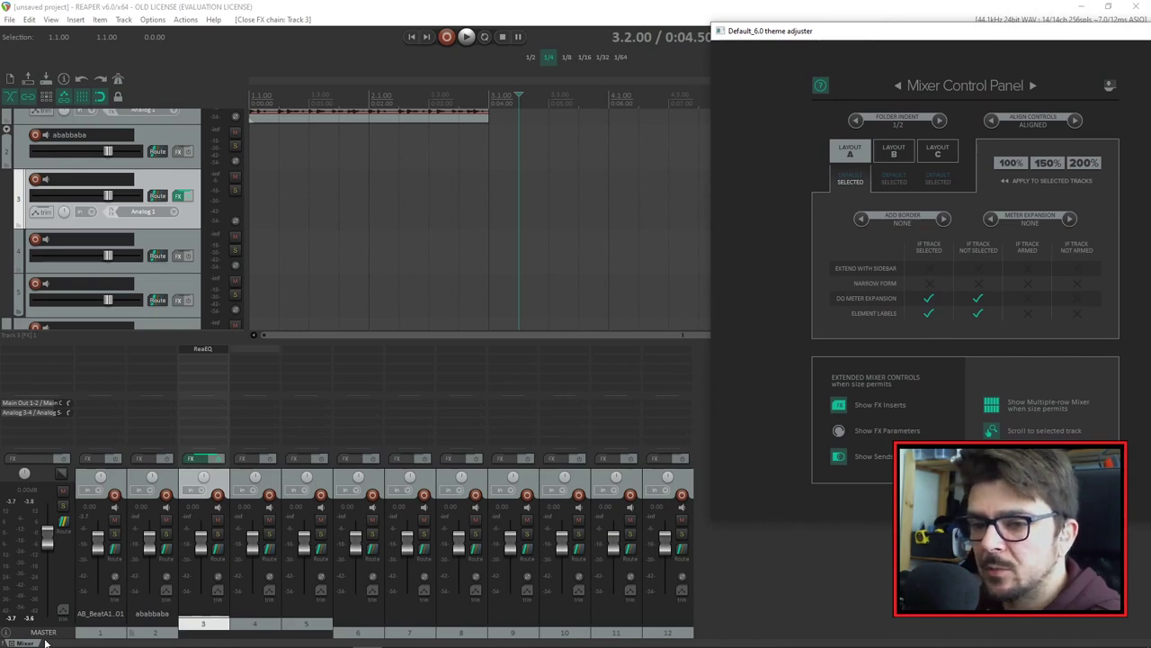
{"action": "left_click_drag", "start_coordinate": [33, 643], "coordinate": [14, 500]}
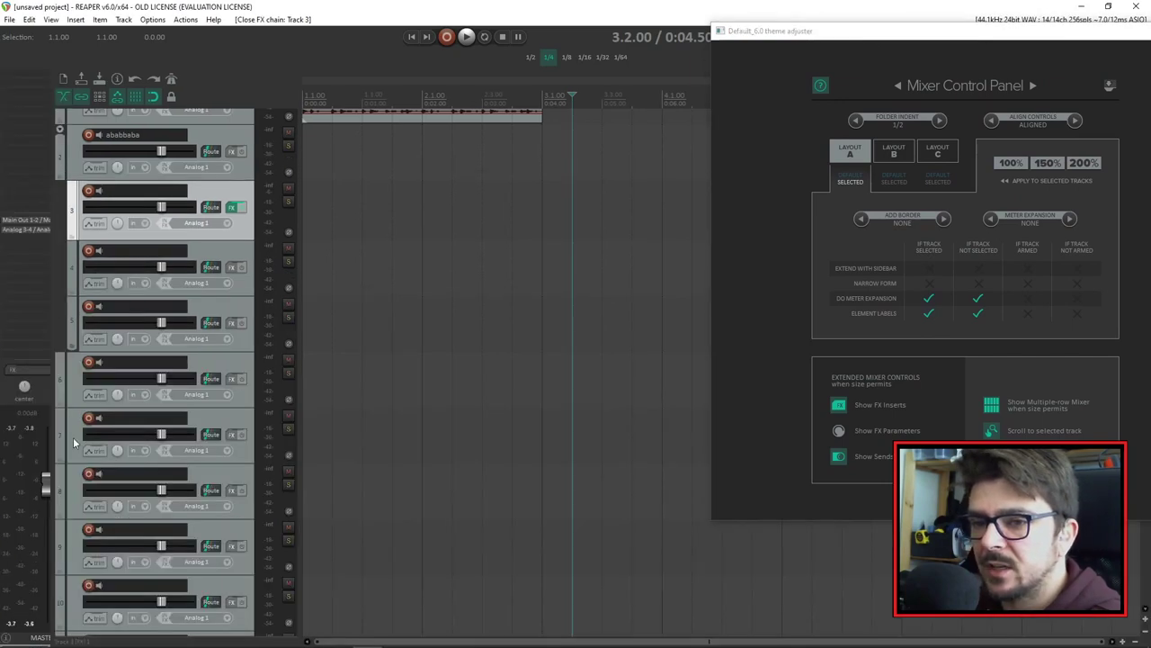
{"action": "left_click_drag", "start_coordinate": [53, 435], "coordinate": [306, 417]}
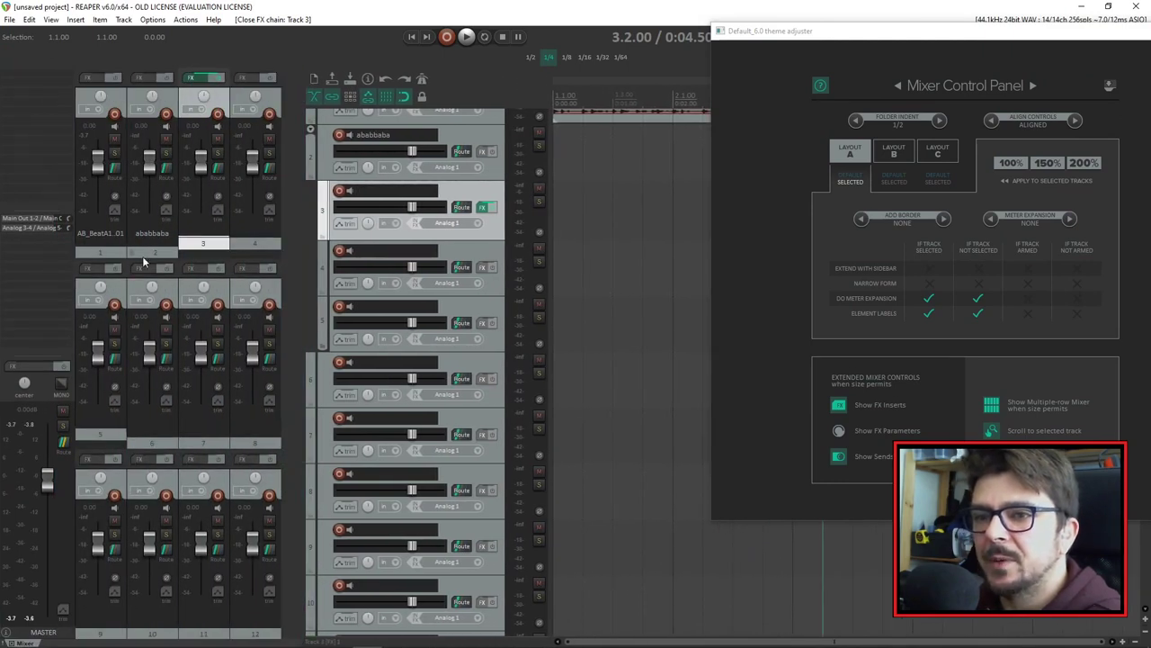
Step: Compare the docked mixer with Show Multiple-row Mixer off and on, leaving the option on
{"action": "left_click", "coordinate": [991, 406]}
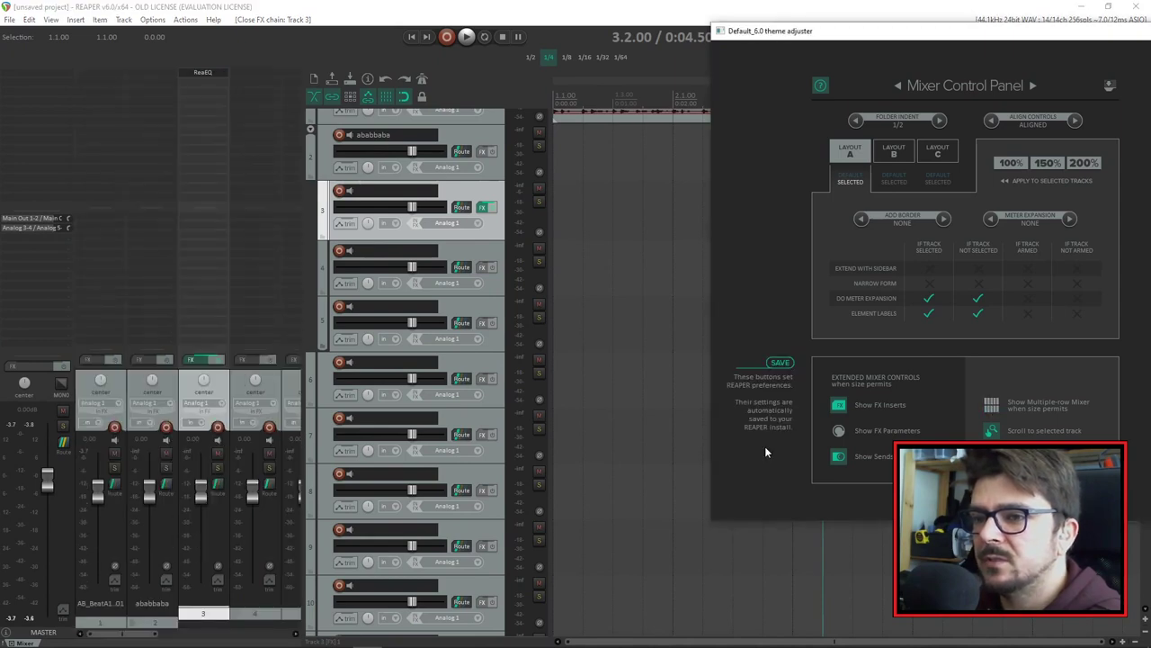
{"action": "mouse_move", "coordinate": [138, 634]}
{"action": "left_mouse_down"}
{"action": "mouse_move", "coordinate": [197, 630]}
{"action": "mouse_move", "coordinate": [130, 632]}
{"action": "left_mouse_up"}
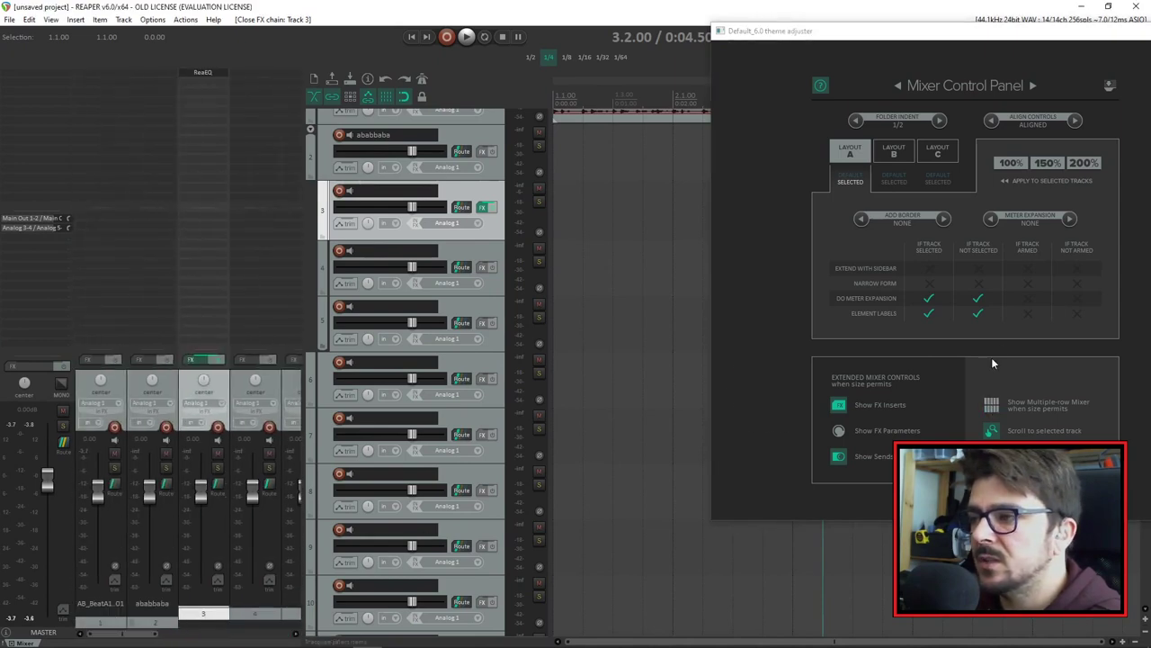
{"action": "left_click", "coordinate": [991, 404]}
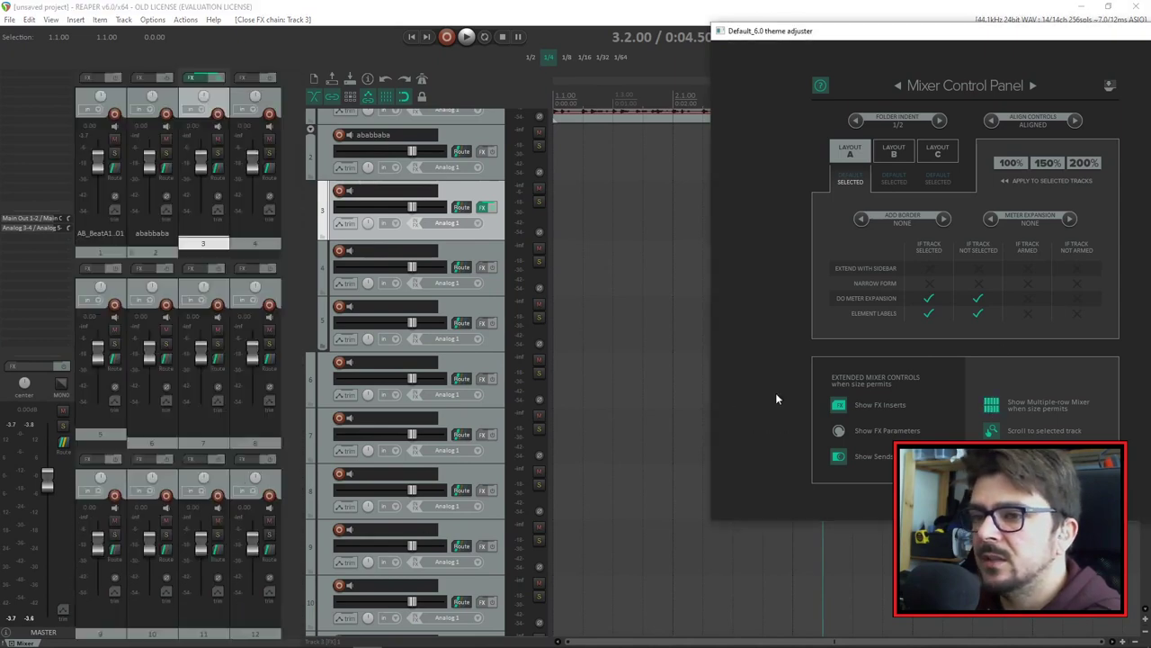
Step: Widen the docked mixer slightly and locate Show multiple rows of tracks when size permits in the mixer's own options
{"action": "left_click", "coordinate": [287, 349]}
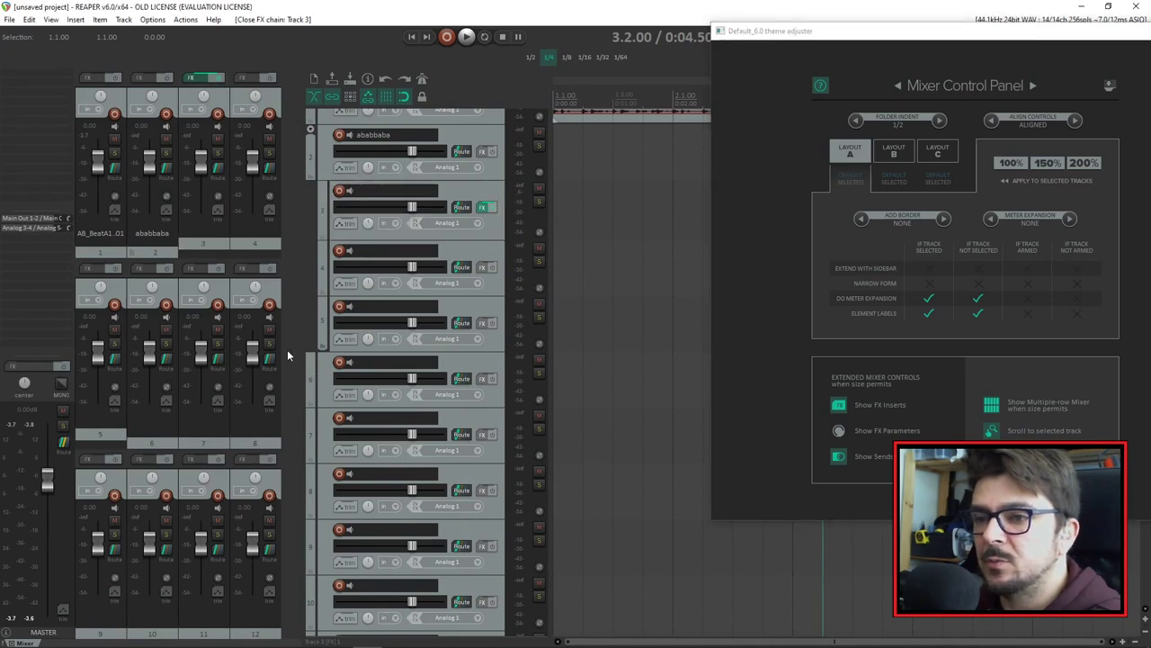
{"action": "left_click_drag", "start_coordinate": [304, 356], "coordinate": [348, 351]}
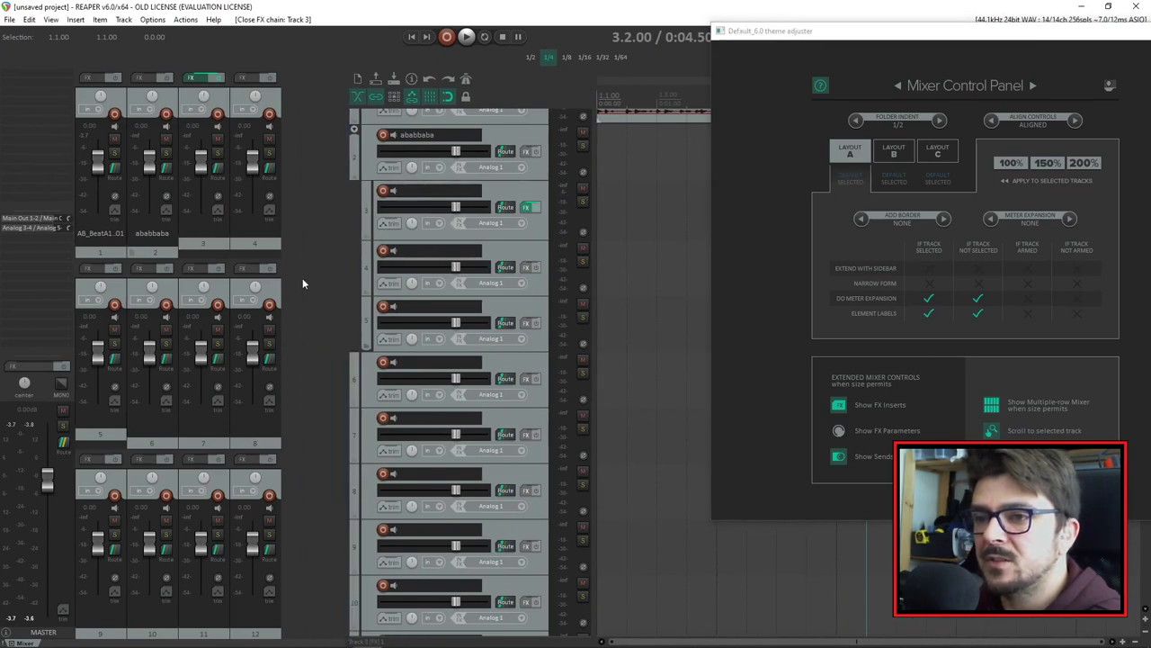
{"action": "right_click", "coordinate": [298, 319]}
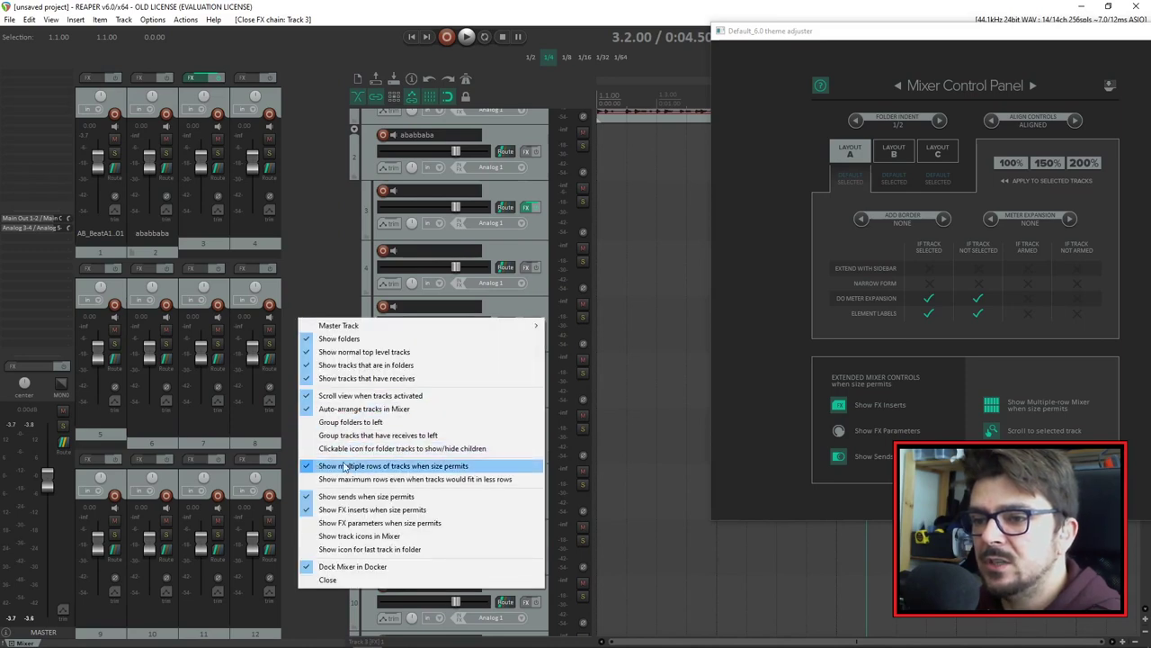
{"action": "left_click", "coordinate": [419, 465]}
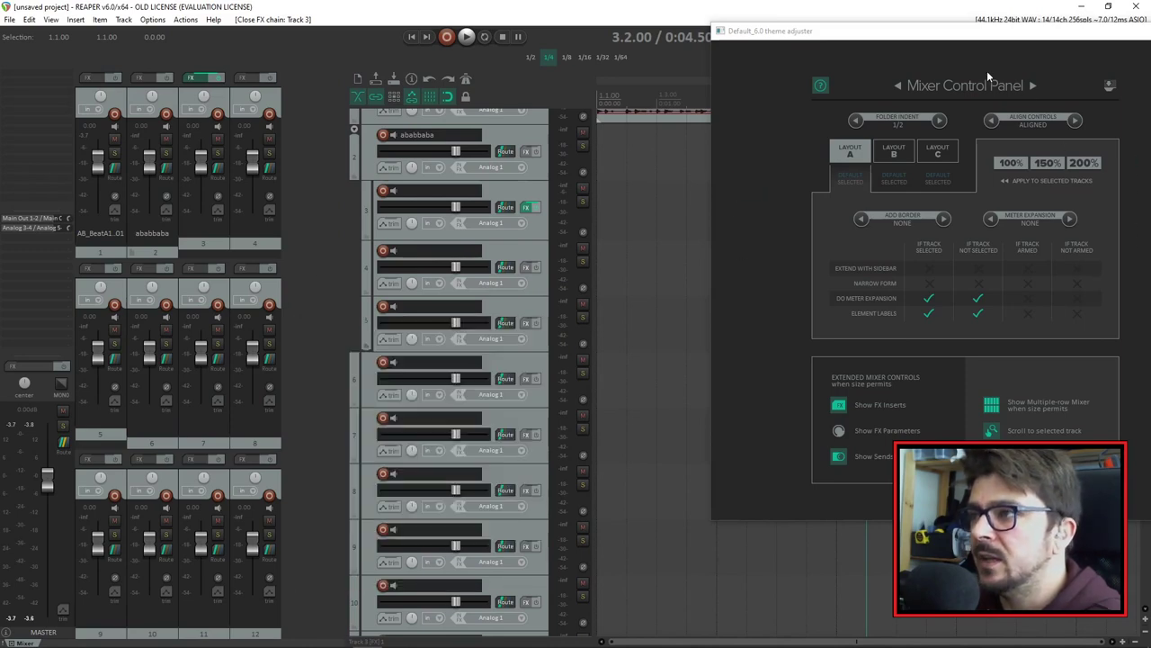
Step: Turn off Show Multiple-row Mixer, then resize the docked mixer narrower and wider to examine its single scrolling row
{"action": "left_click_drag", "start_coordinate": [954, 41], "coordinate": [814, 79]}
{"action": "left_click", "coordinate": [851, 443]}
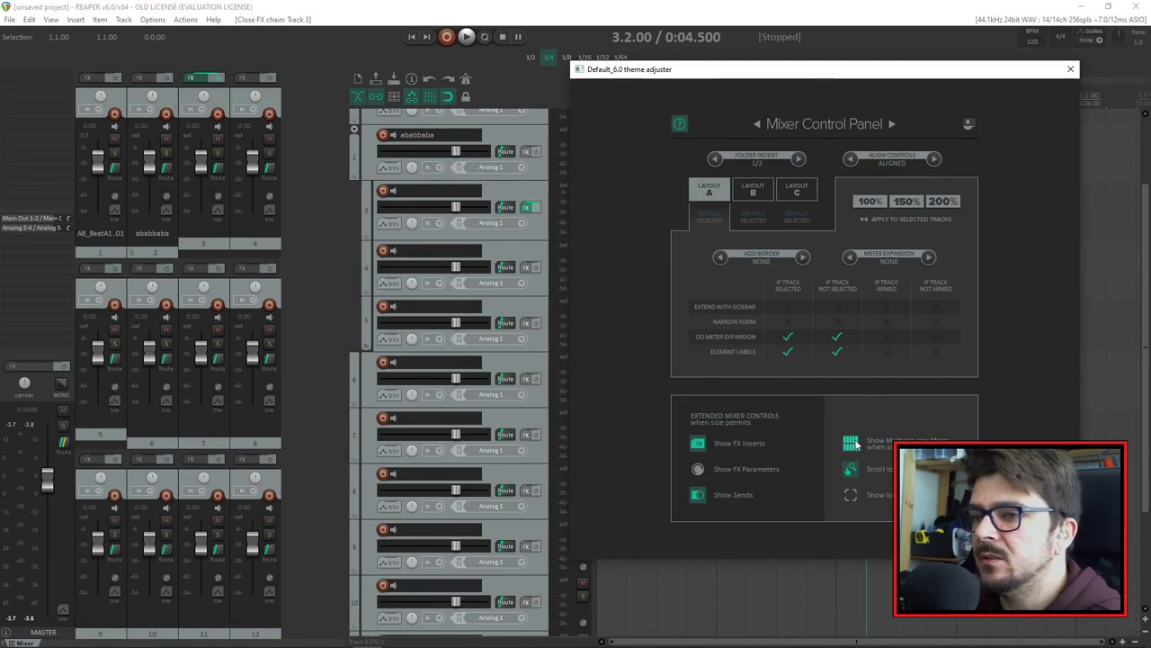
{"action": "left_click_drag", "start_coordinate": [344, 405], "coordinate": [388, 412]}
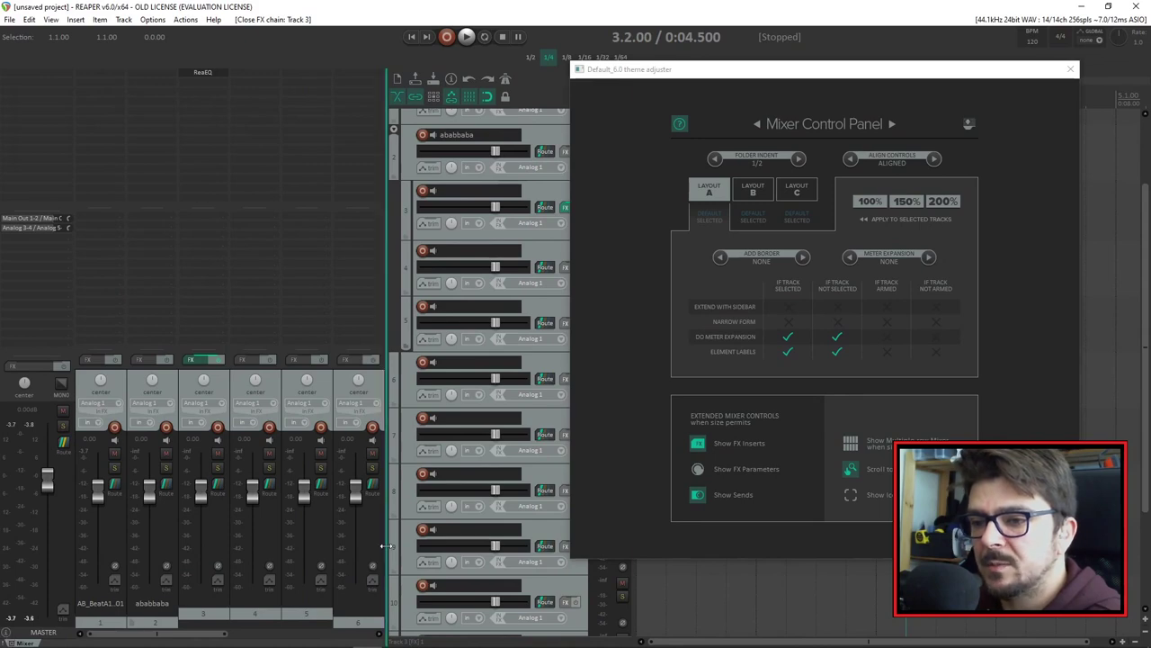
{"action": "left_click_drag", "start_coordinate": [388, 545], "coordinate": [143, 543]}
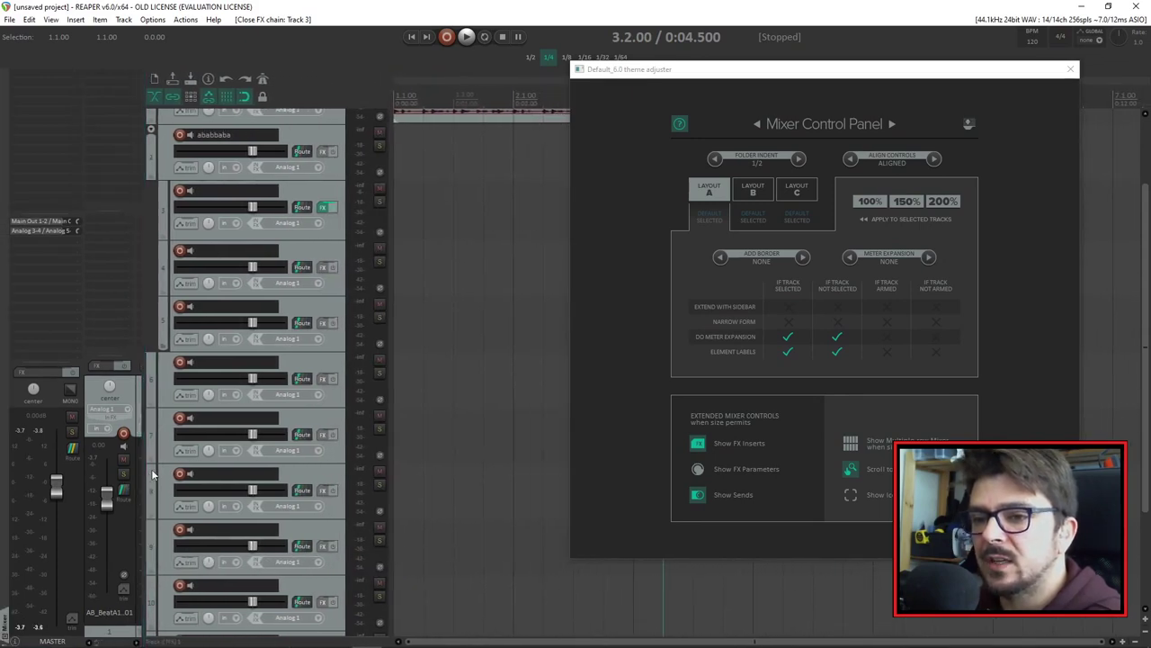
{"action": "left_click_drag", "start_coordinate": [153, 476], "coordinate": [570, 465]}
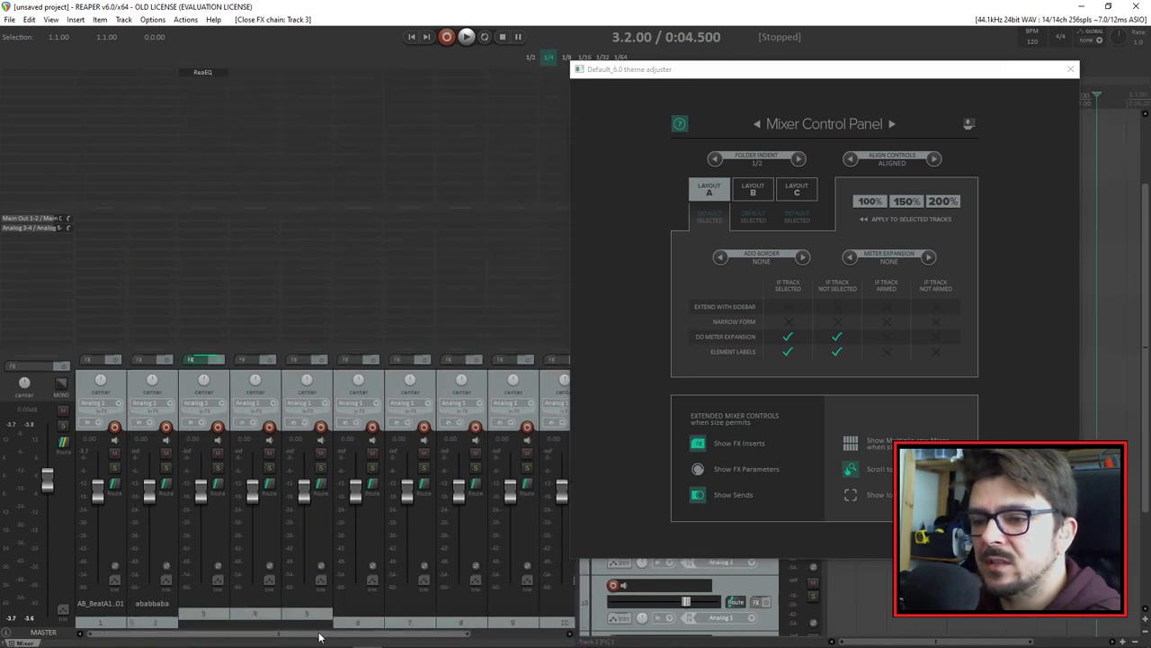
{"action": "left_click_drag", "start_coordinate": [321, 633], "coordinate": [552, 634]}
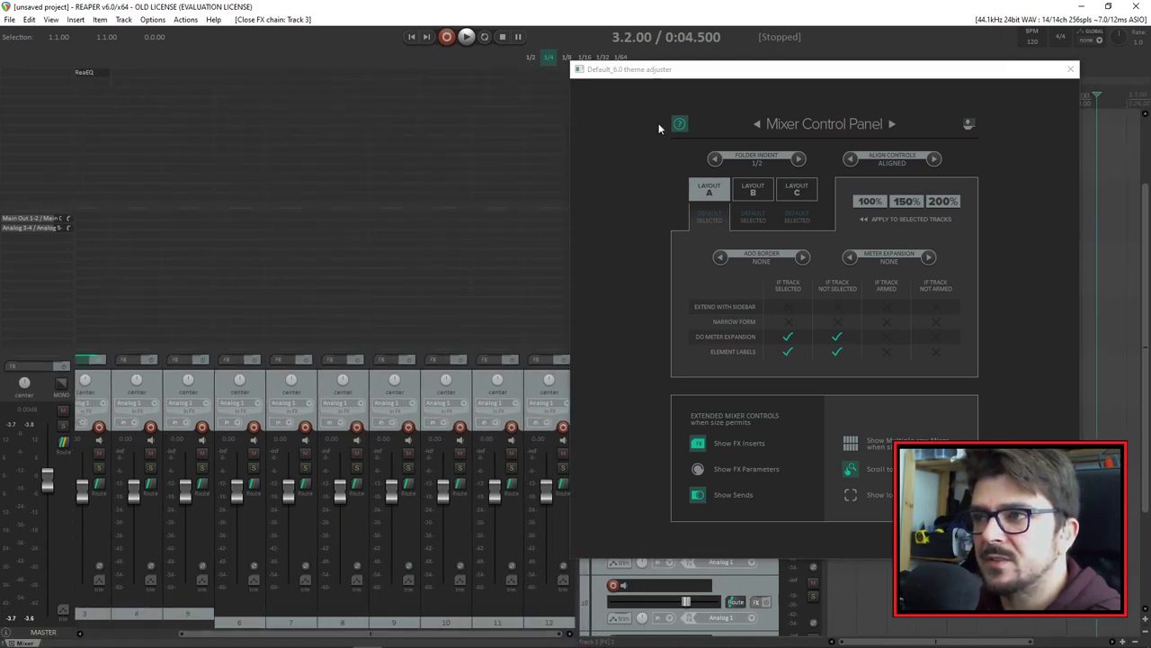
Step: Hide the master track from the mixer through the mixer's options
{"action": "left_click", "coordinate": [6, 632]}
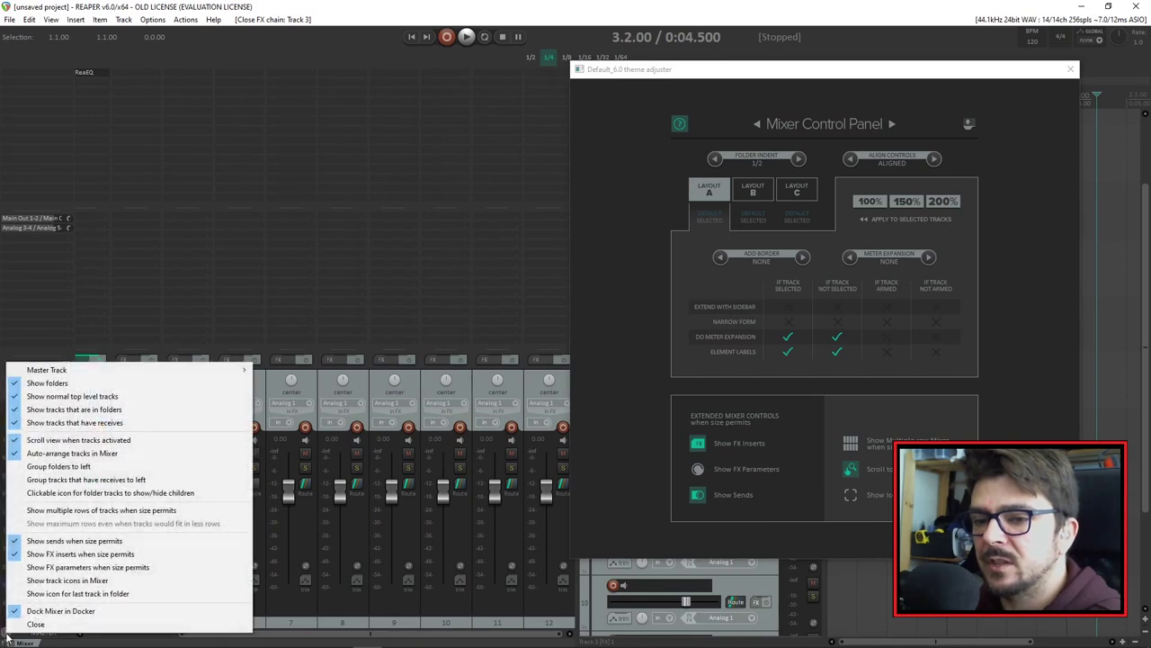
{"action": "mouse_move", "coordinate": [213, 371]}
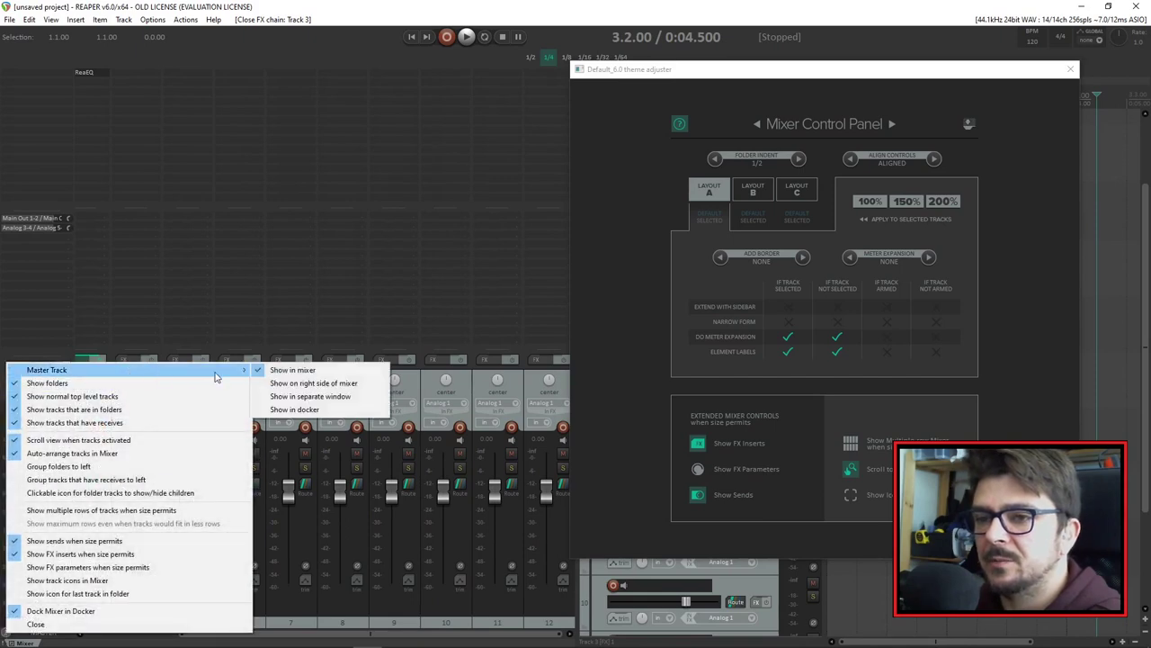
{"action": "left_click", "coordinate": [306, 371]}
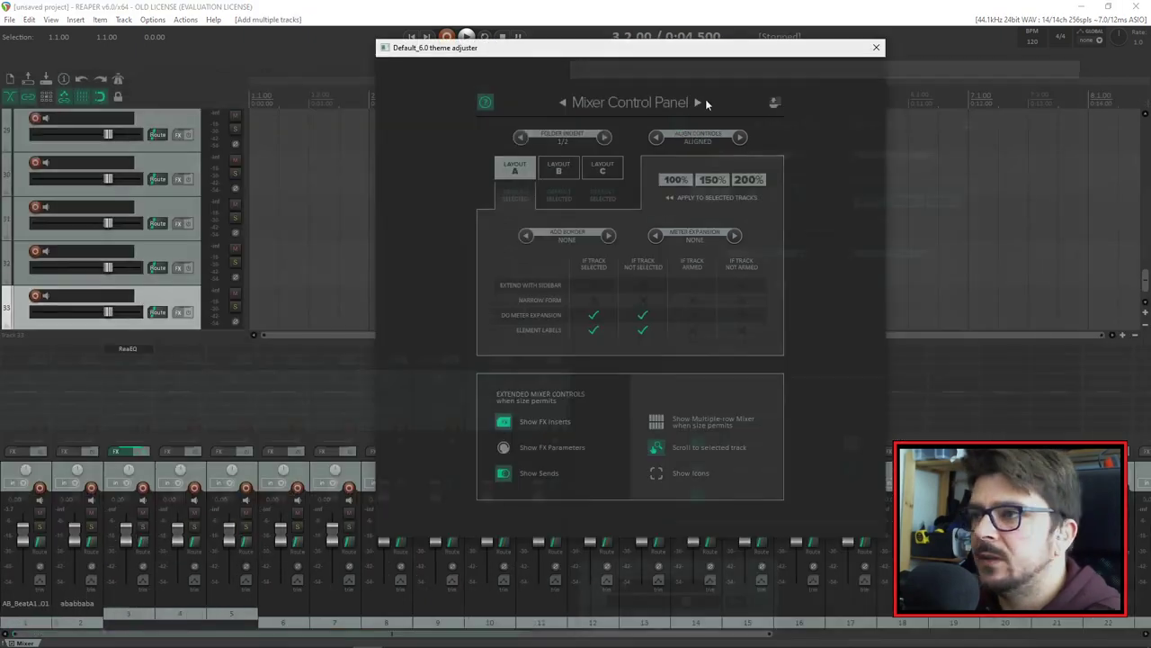
Step: Open the theme adjuster's Custom Colors page and place its window clear of the track list
{"action": "left_click", "coordinate": [698, 101]}
{"action": "left_click_drag", "start_coordinate": [685, 49], "coordinate": [846, 45]}
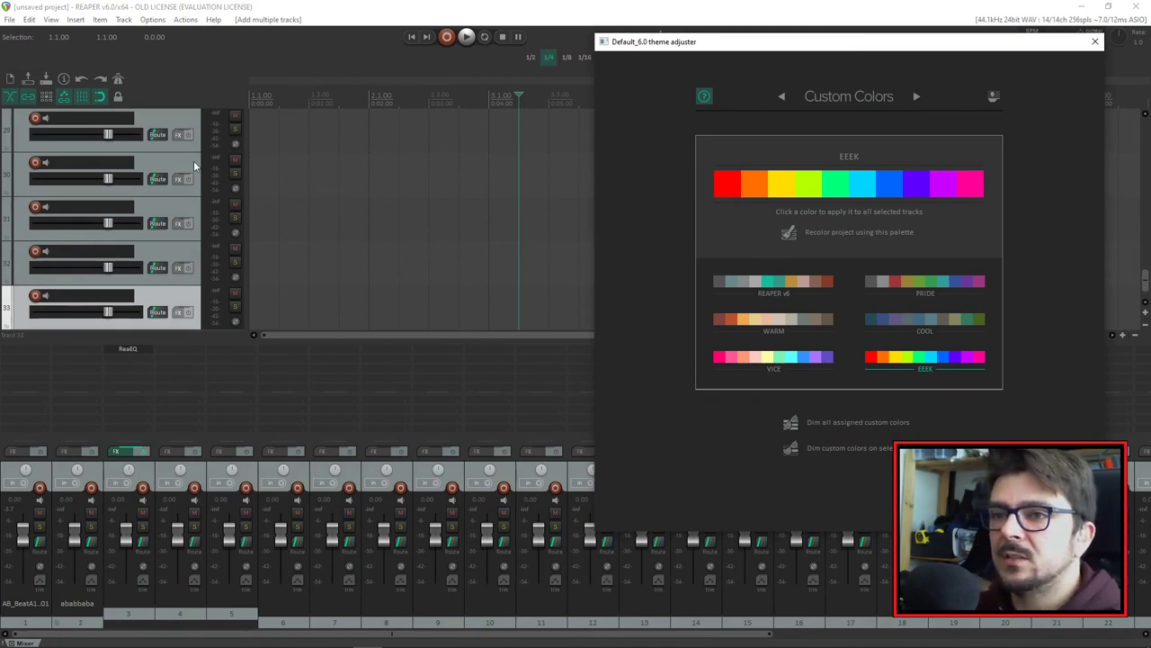
{"action": "left_click_drag", "start_coordinate": [734, 51], "coordinate": [683, 60]}
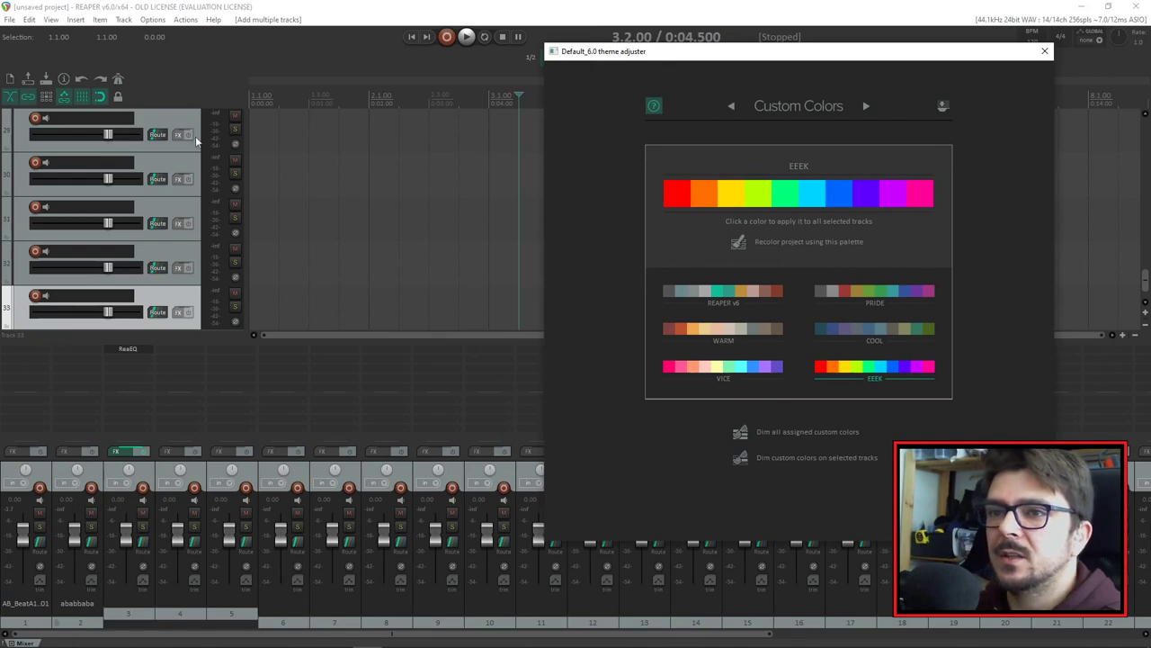
Step: Color track 29 yellow, track 31 light blue and track 33 purple from the EEEK palette
{"action": "left_click", "coordinate": [743, 203]}
{"action": "left_click", "coordinate": [176, 212]}
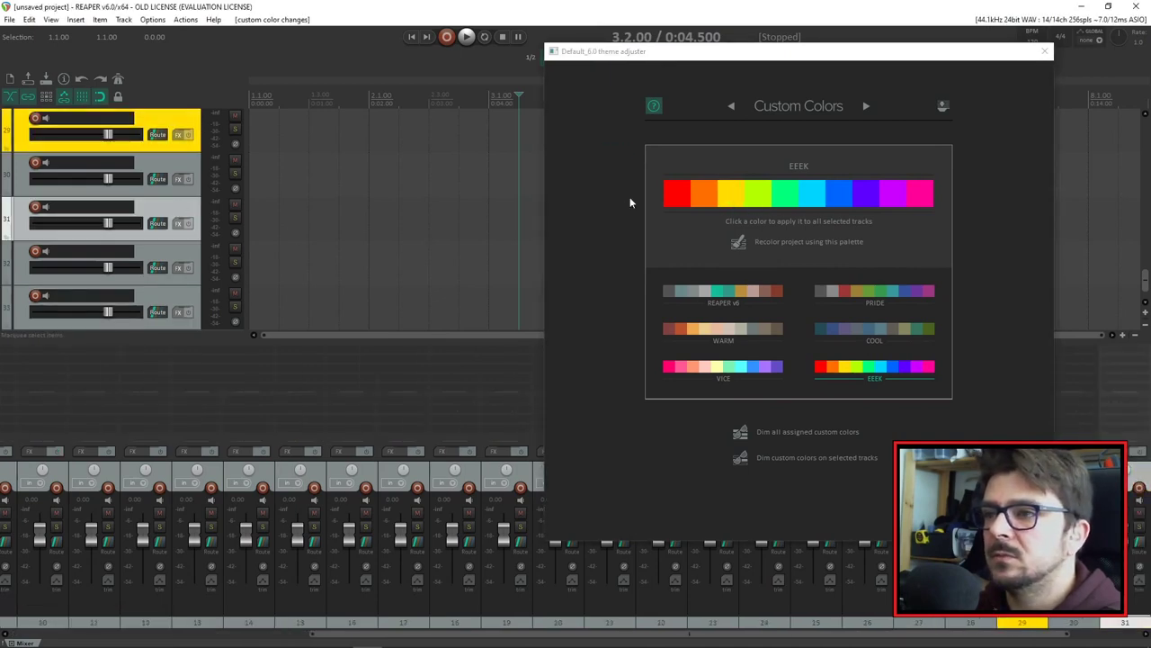
{"action": "left_click", "coordinate": [190, 300]}
{"action": "left_click", "coordinate": [869, 194]}
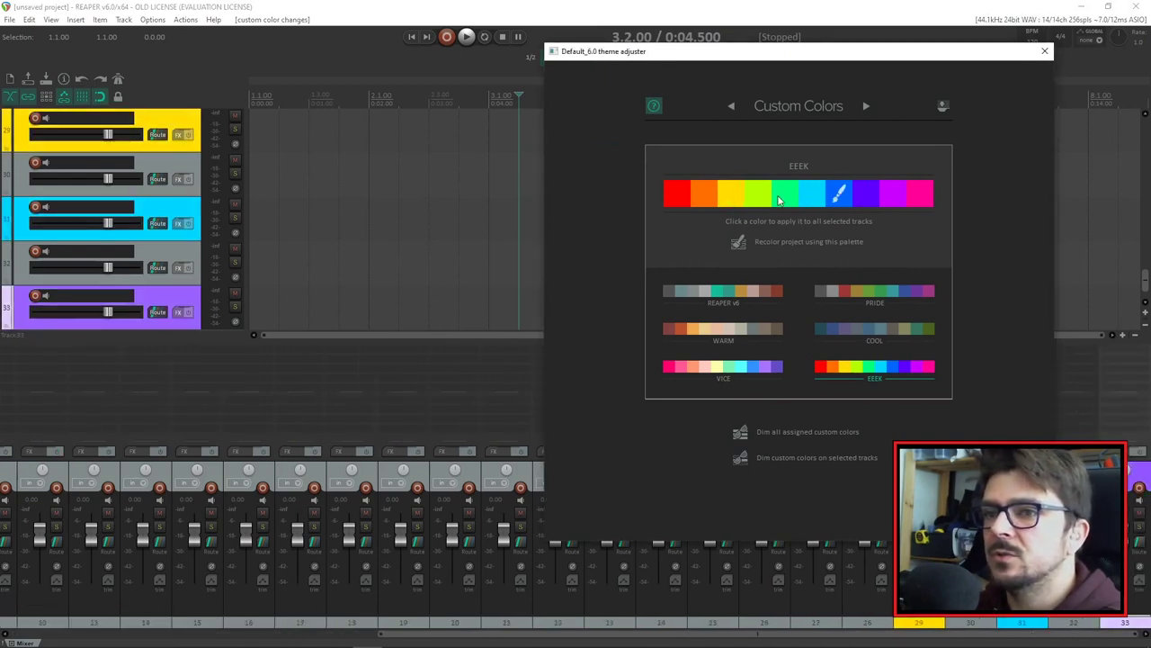
Step: Hide the mixer and color the folder track ababbaba red from the EEEK palette
{"action": "scroll", "coordinate": [175, 184], "scroll_direction": "up", "scroll_amount": 15}
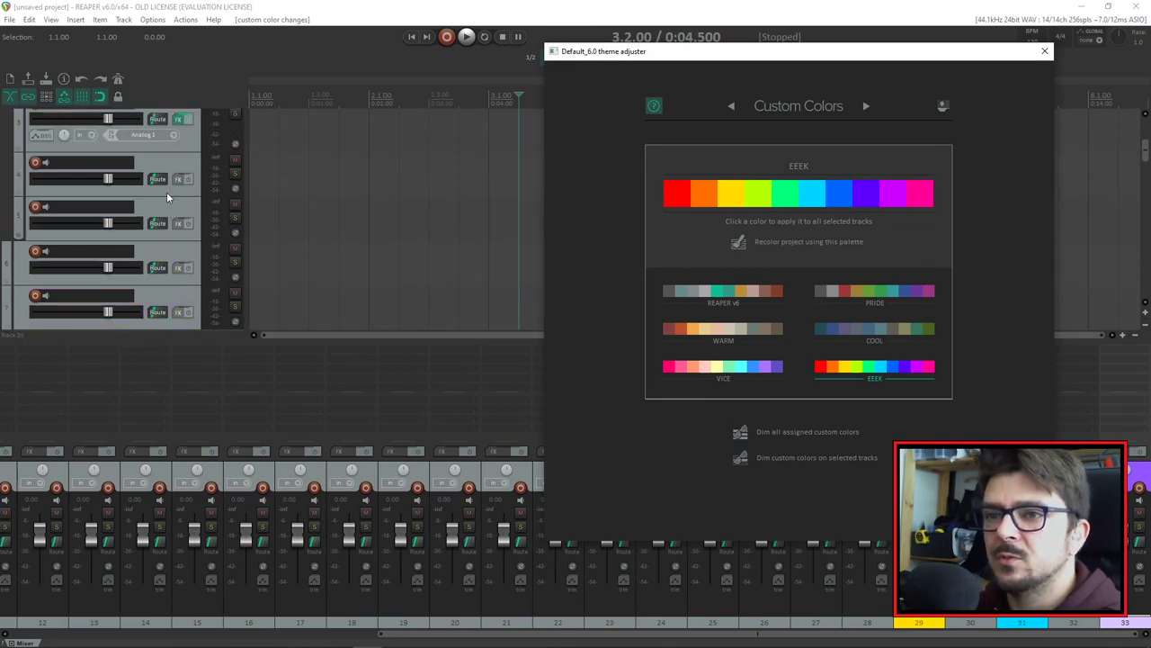
{"action": "scroll", "coordinate": [167, 198], "scroll_direction": "down", "scroll_amount": 3}
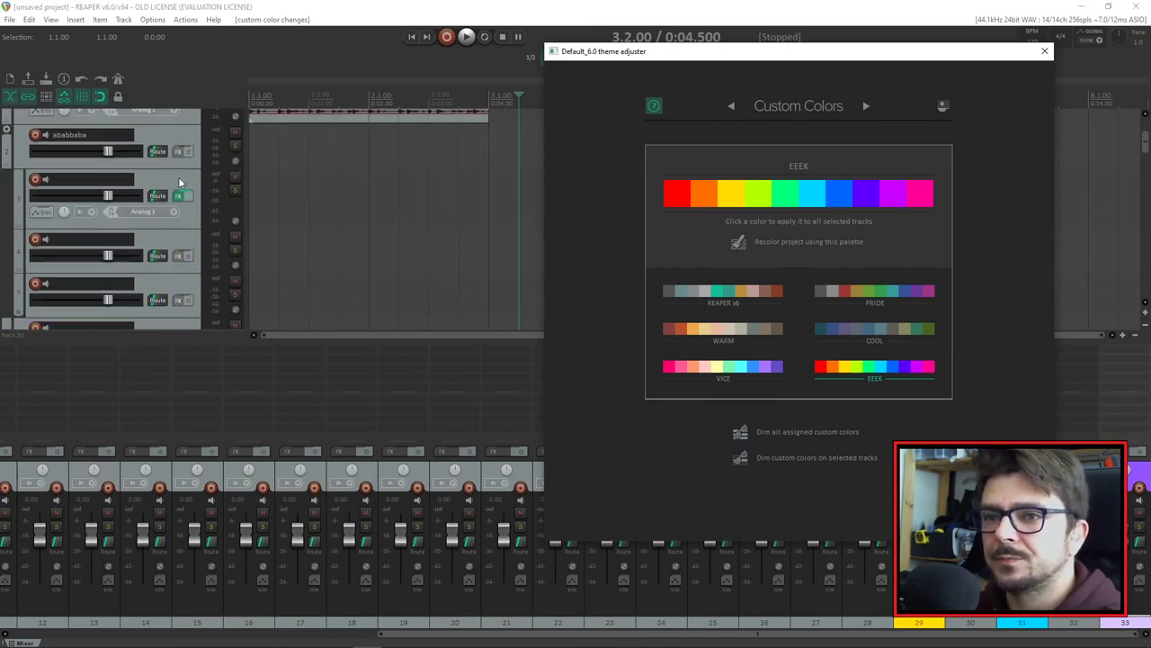
{"action": "left_click", "coordinate": [19, 642]}
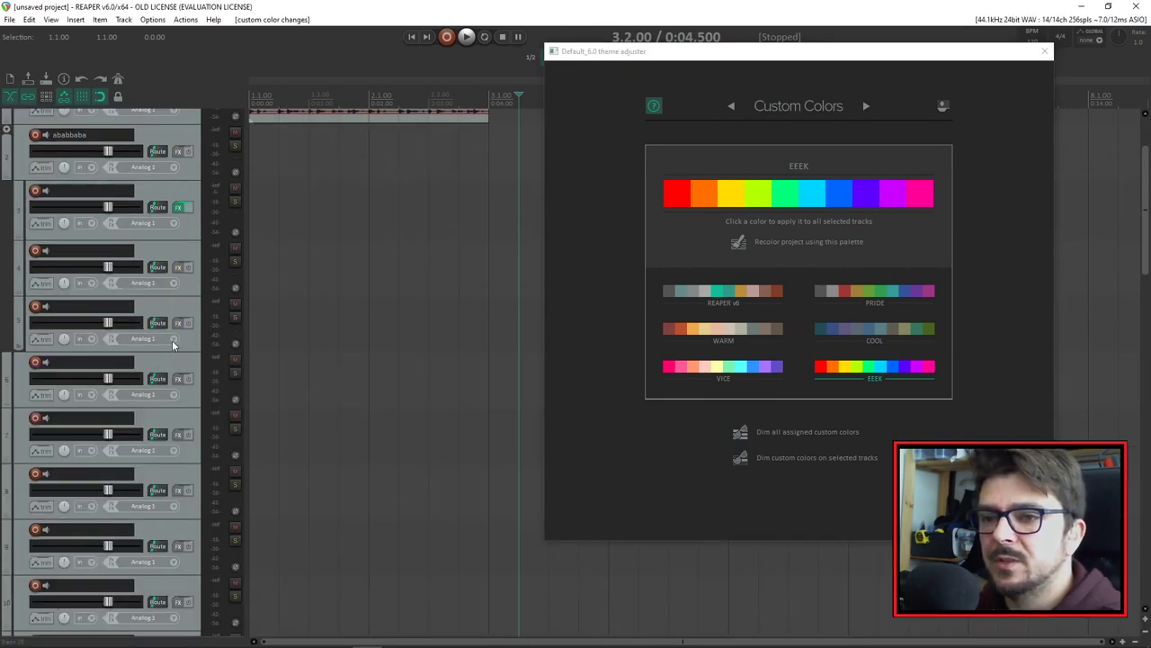
{"action": "scroll", "coordinate": [180, 319], "scroll_direction": "up", "scroll_amount": 3}
{"action": "left_click", "coordinate": [171, 239]}
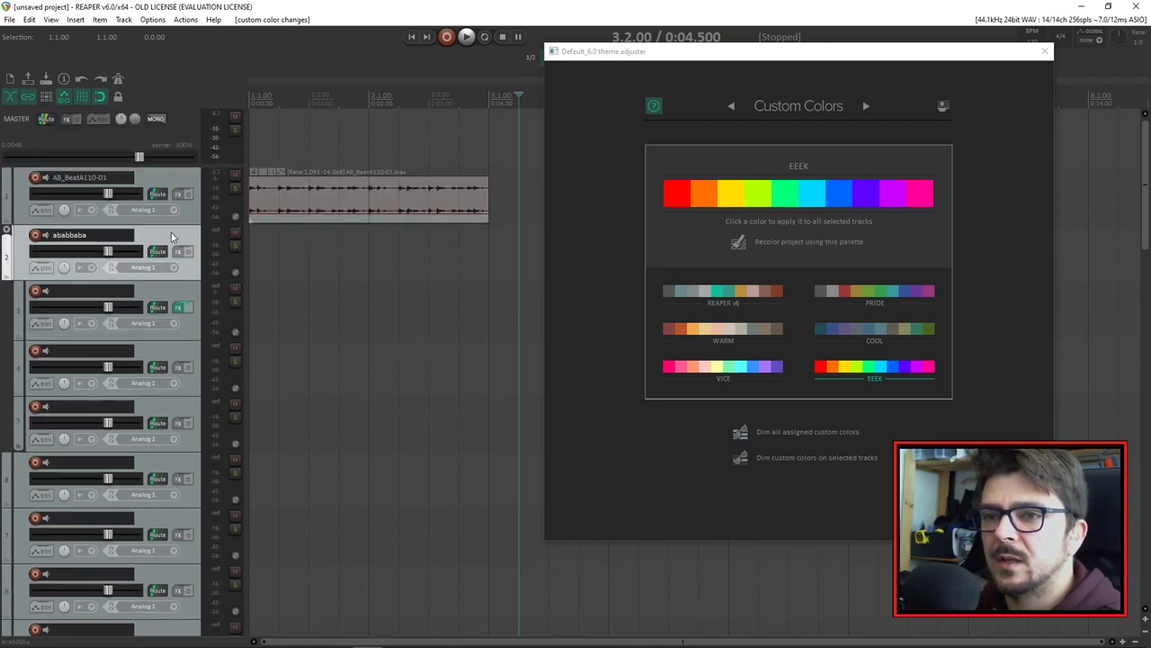
{"action": "left_click", "coordinate": [679, 197]}
Step: Color the folder's child tracks 3 to 5 orange from the EEEK palette
{"action": "left_click", "coordinate": [200, 315]}
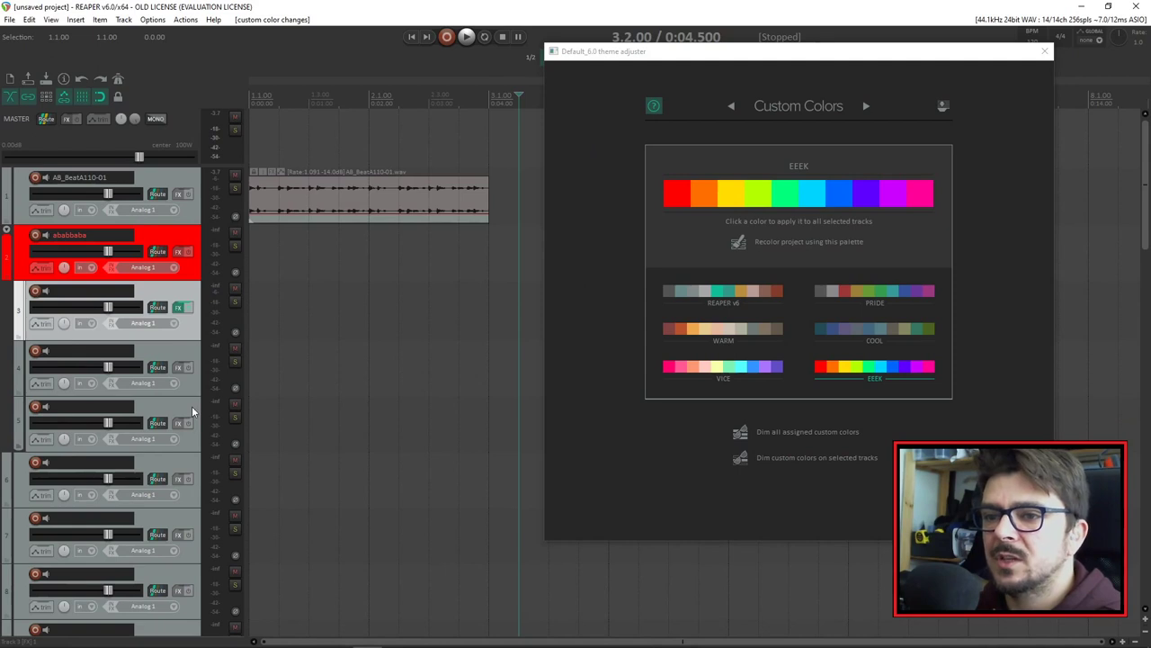
{"action": "left_click", "coordinate": [188, 410], "text": "shift"}
{"action": "left_click", "coordinate": [704, 193]}
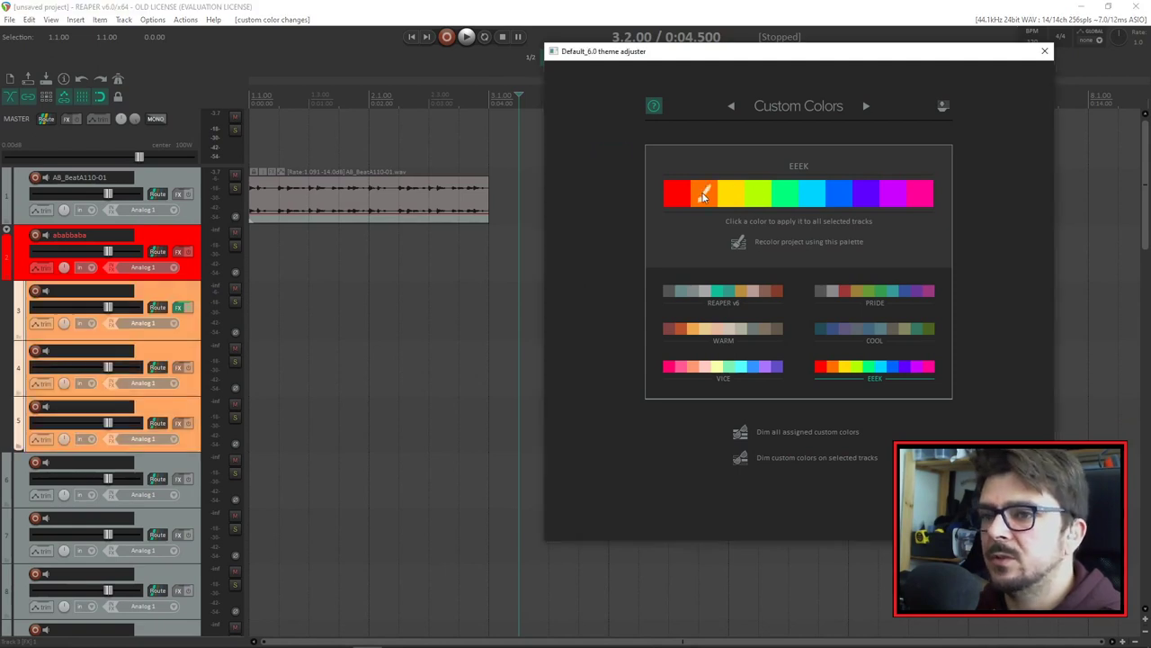
Step: Select tracks 1 to 5 one at a time to compare the folder and child track colors
{"action": "left_click", "coordinate": [180, 221]}
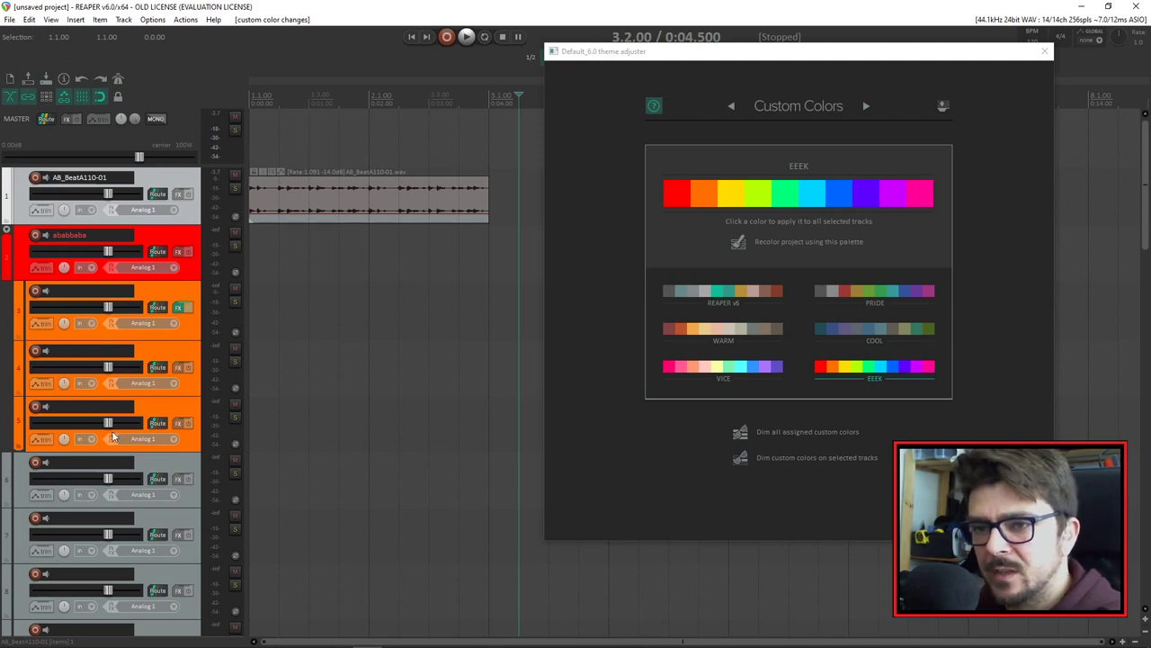
{"action": "left_click", "coordinate": [166, 244]}
{"action": "left_click", "coordinate": [175, 293]}
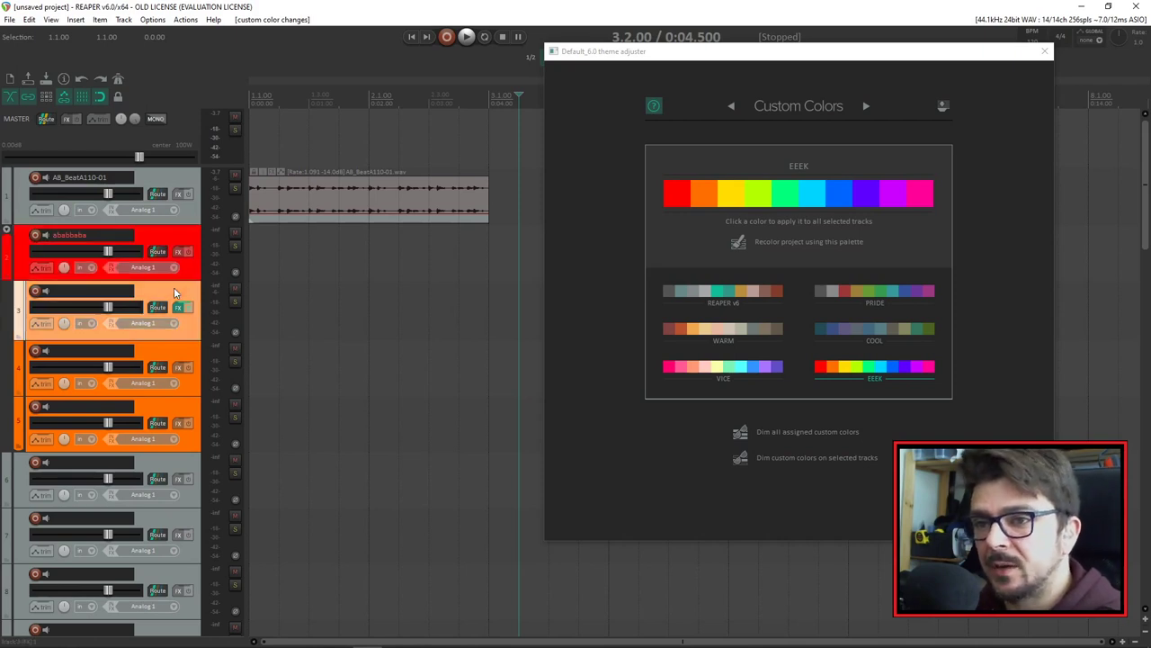
{"action": "left_click", "coordinate": [182, 353]}
{"action": "left_click", "coordinate": [179, 409]}
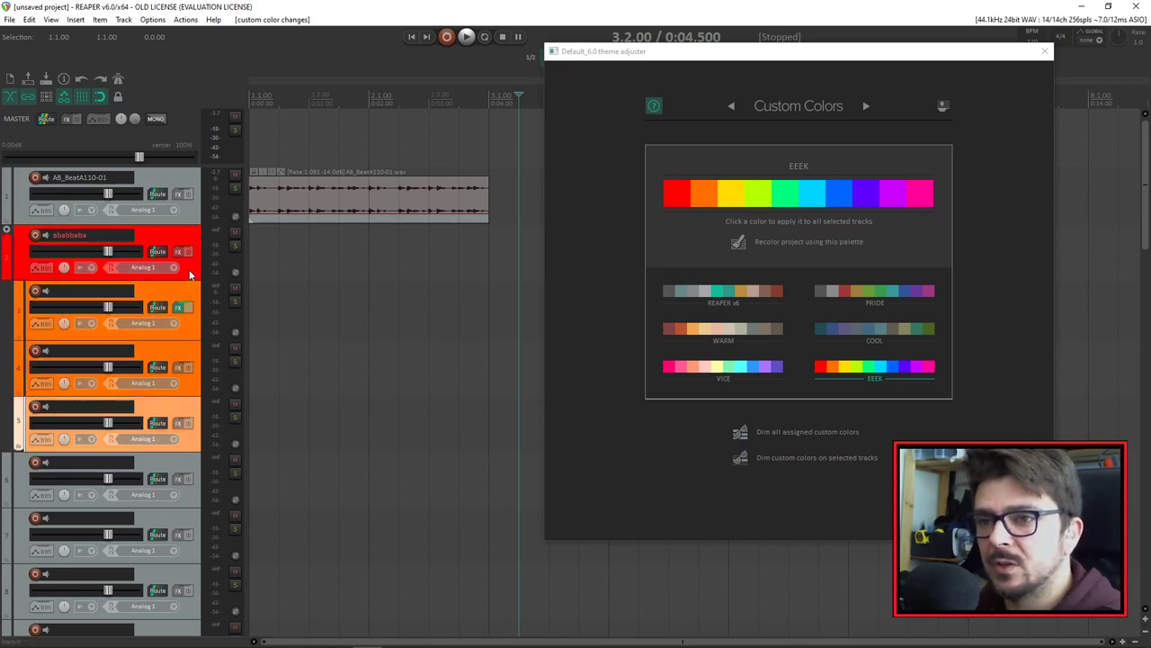
Step: Dim the custom colors on the folder's child tracks 3 to 5 only
{"action": "left_click", "coordinate": [180, 243]}
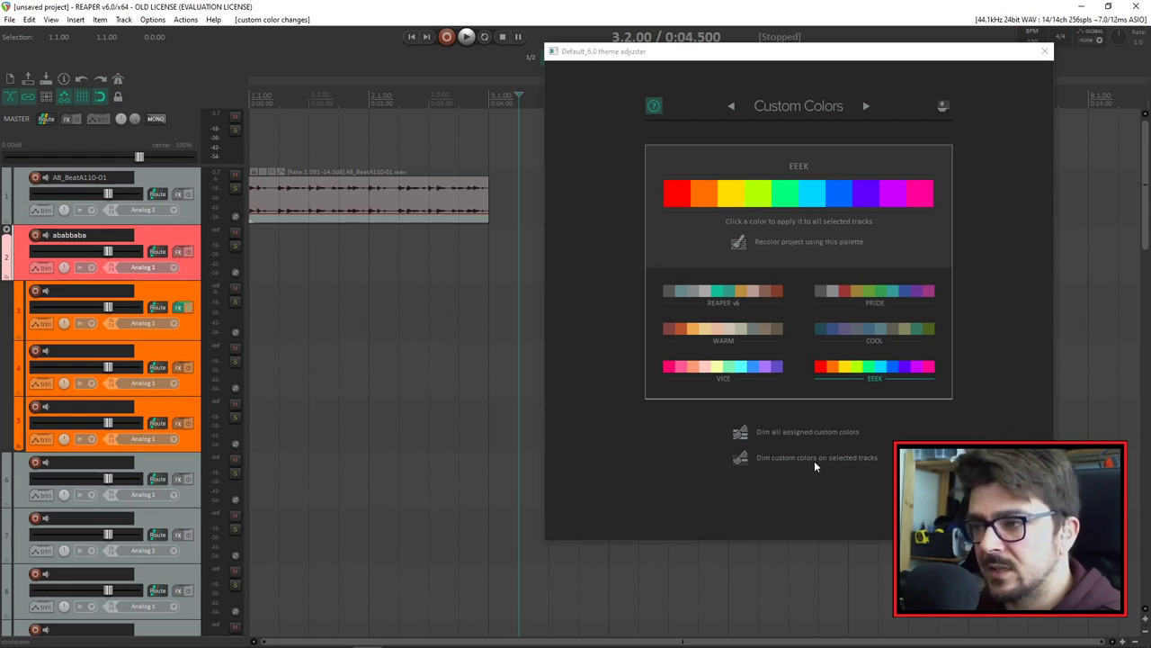
{"action": "left_click", "coordinate": [180, 293]}
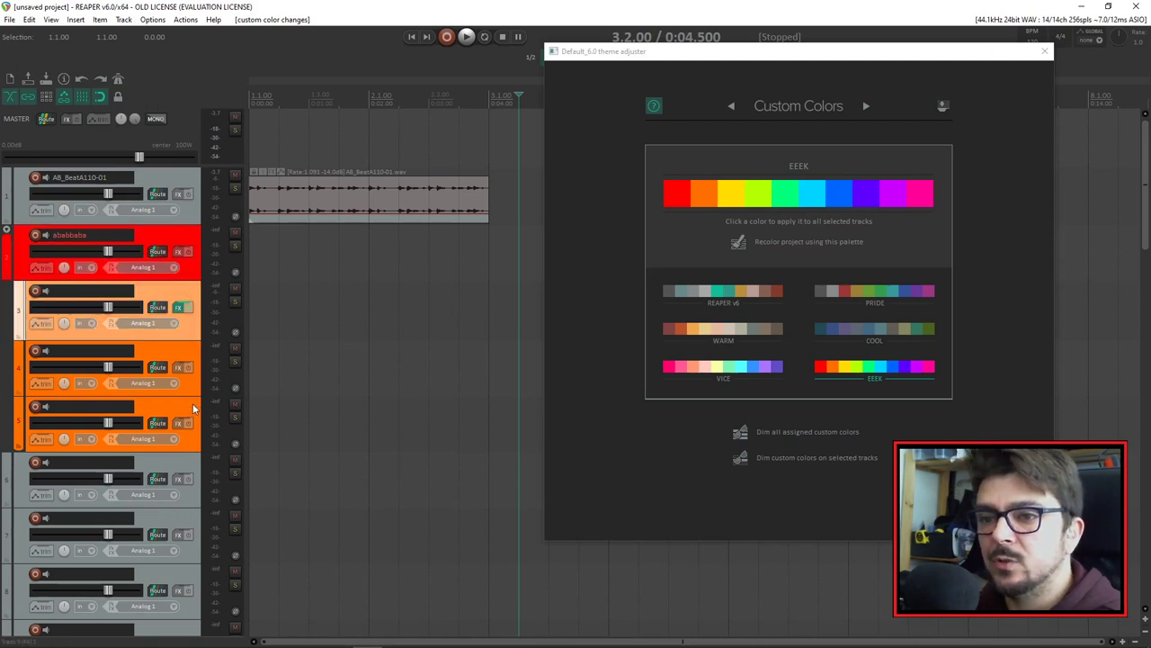
{"action": "left_click", "coordinate": [185, 405], "text": "shift"}
{"action": "left_click", "coordinate": [739, 460]}
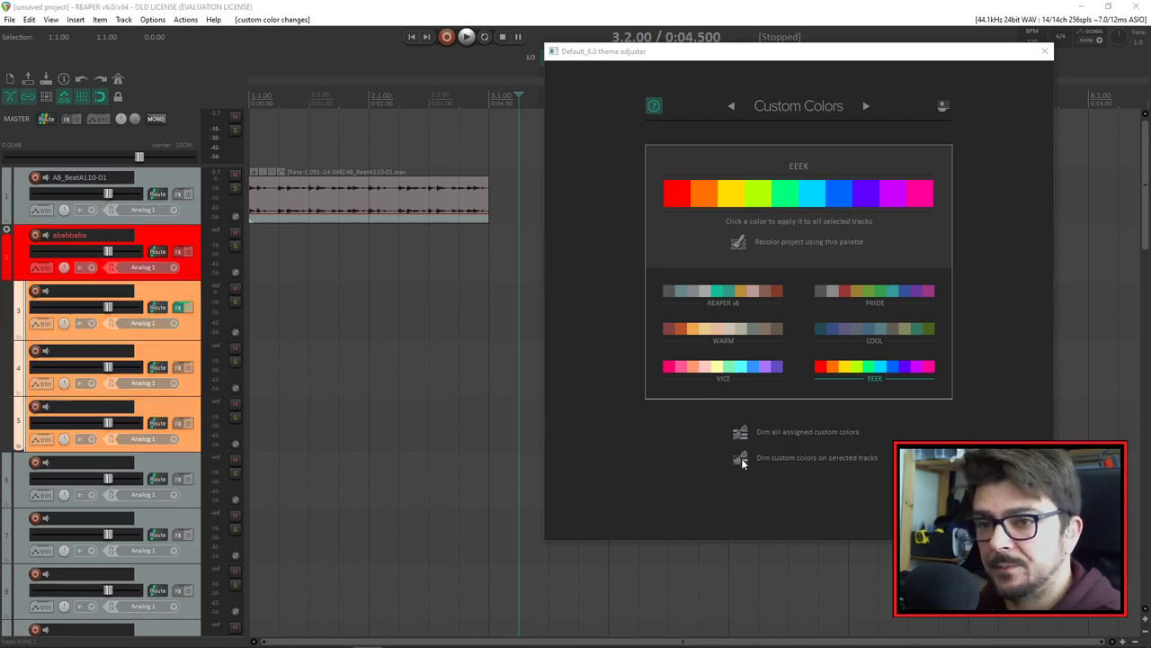
Step: Select tracks 5, 4, 3 and the folder track ababbaba one at a time to compare the dimmed and undimmed colors
{"action": "left_click", "coordinate": [192, 420]}
{"action": "left_click", "coordinate": [191, 354]}
{"action": "left_click", "coordinate": [180, 307]}
{"action": "left_click", "coordinate": [182, 252]}
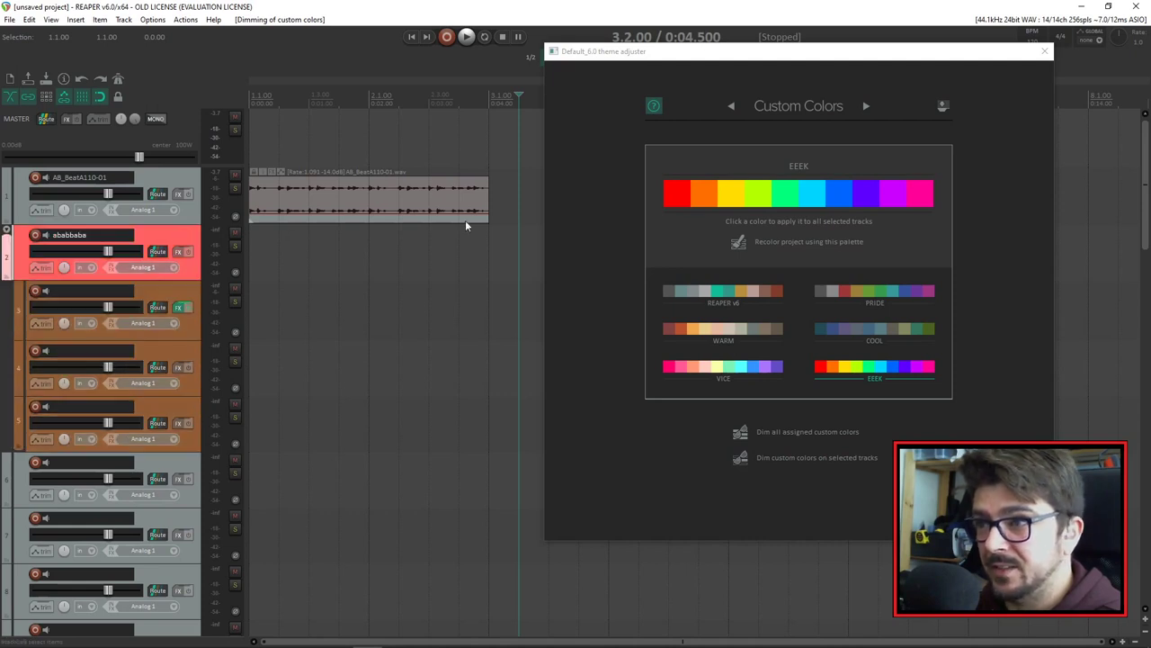
Step: Color the folder's child tracks 3 to 5 yellow from the EEEK palette
{"action": "left_click", "coordinate": [186, 301]}
{"action": "left_click", "coordinate": [180, 406], "text": "shift"}
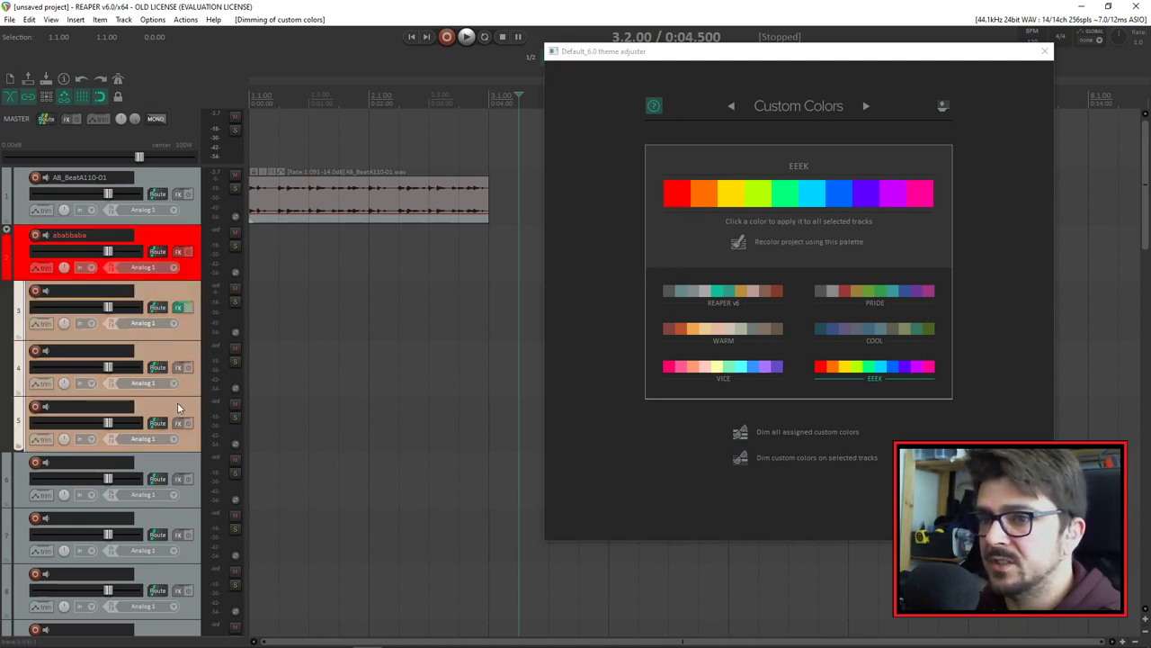
{"action": "left_click", "coordinate": [728, 191]}
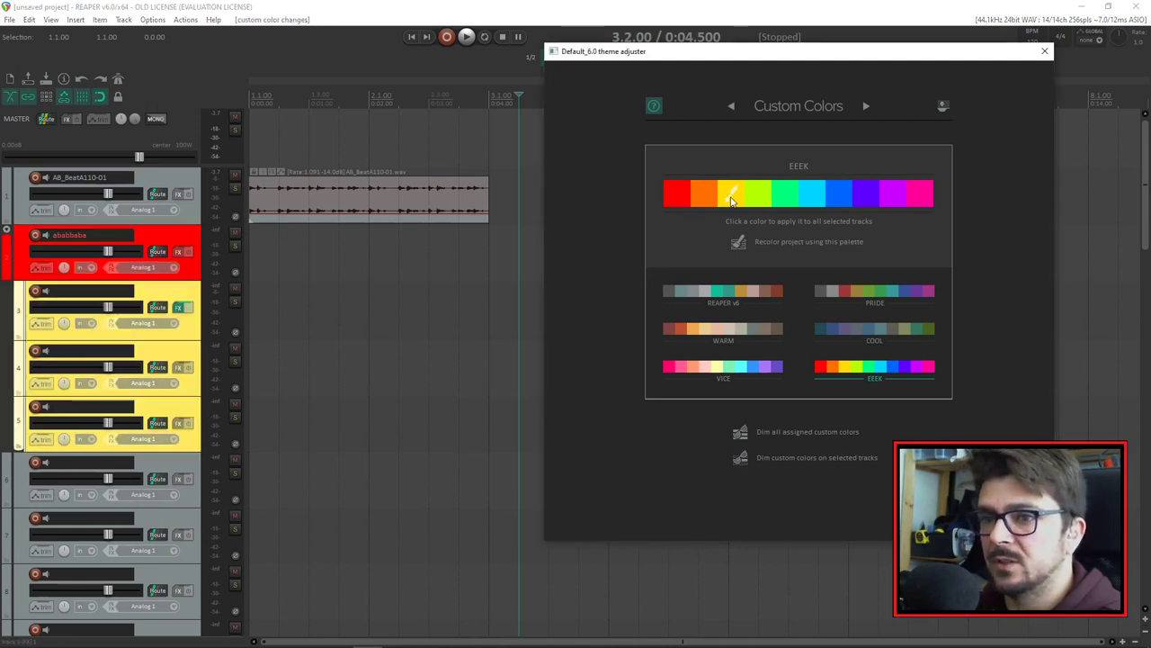
{"action": "left_click", "coordinate": [189, 277]}
{"action": "left_click", "coordinate": [188, 309]}
{"action": "left_click", "coordinate": [194, 413], "text": "shift"}
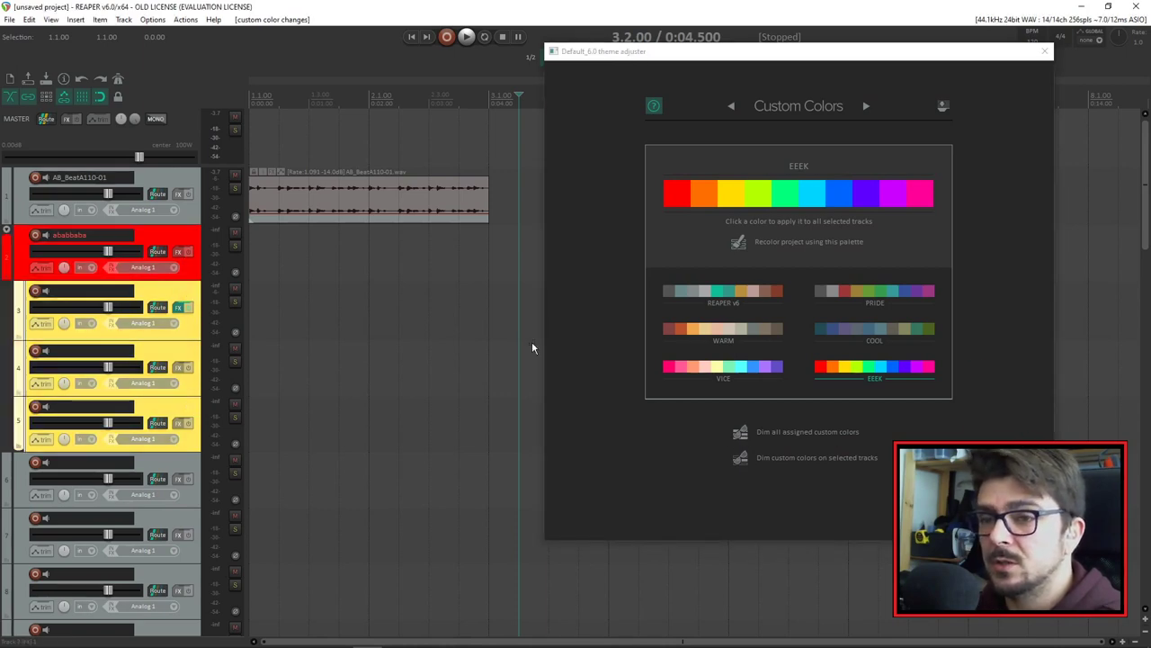
Step: Select all tracks and preview the REAPER v6 and PRIDE palettes, ending on REAPER v6
{"action": "left_click", "coordinate": [173, 234]}
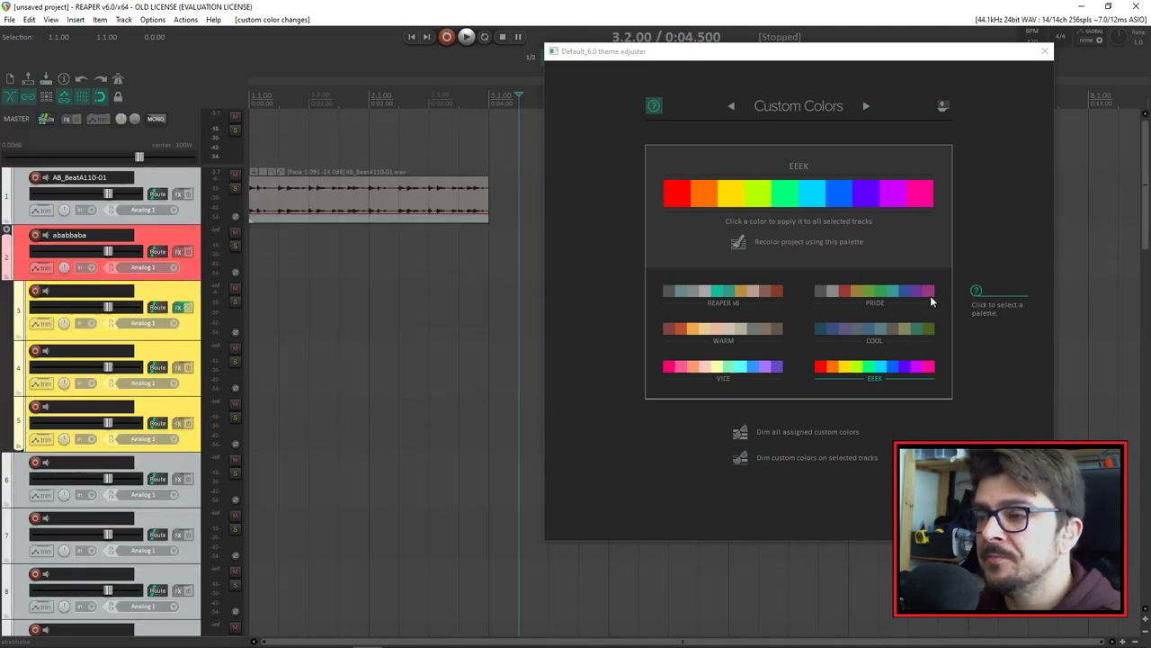
{"action": "left_click", "coordinate": [754, 295]}
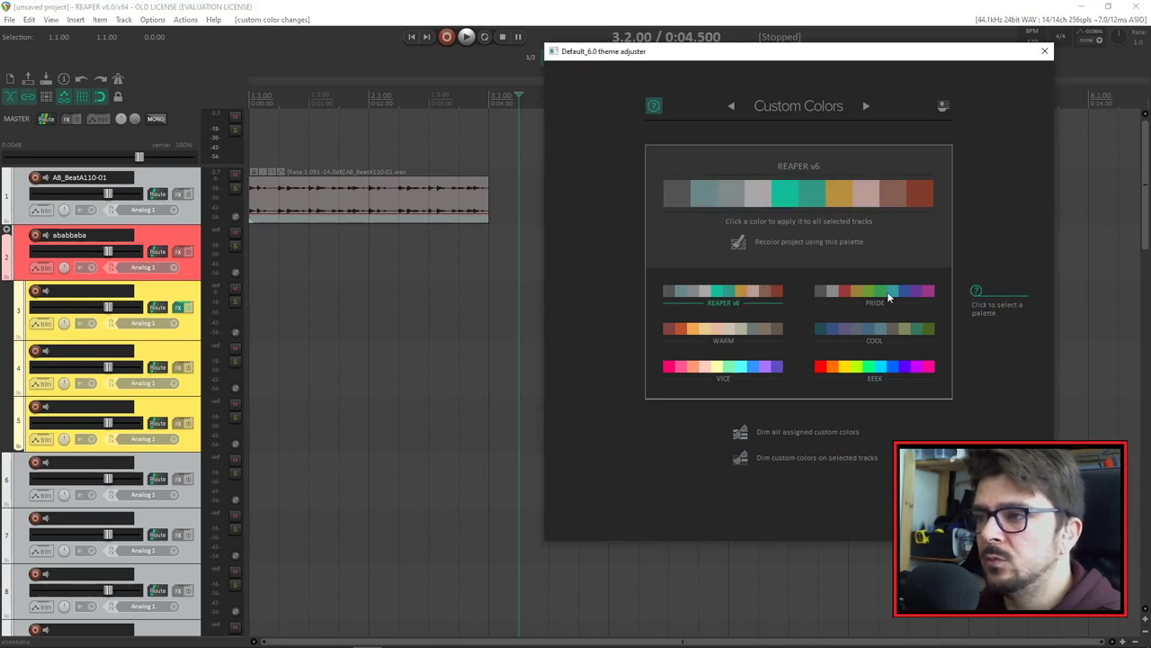
{"action": "left_click", "coordinate": [856, 293]}
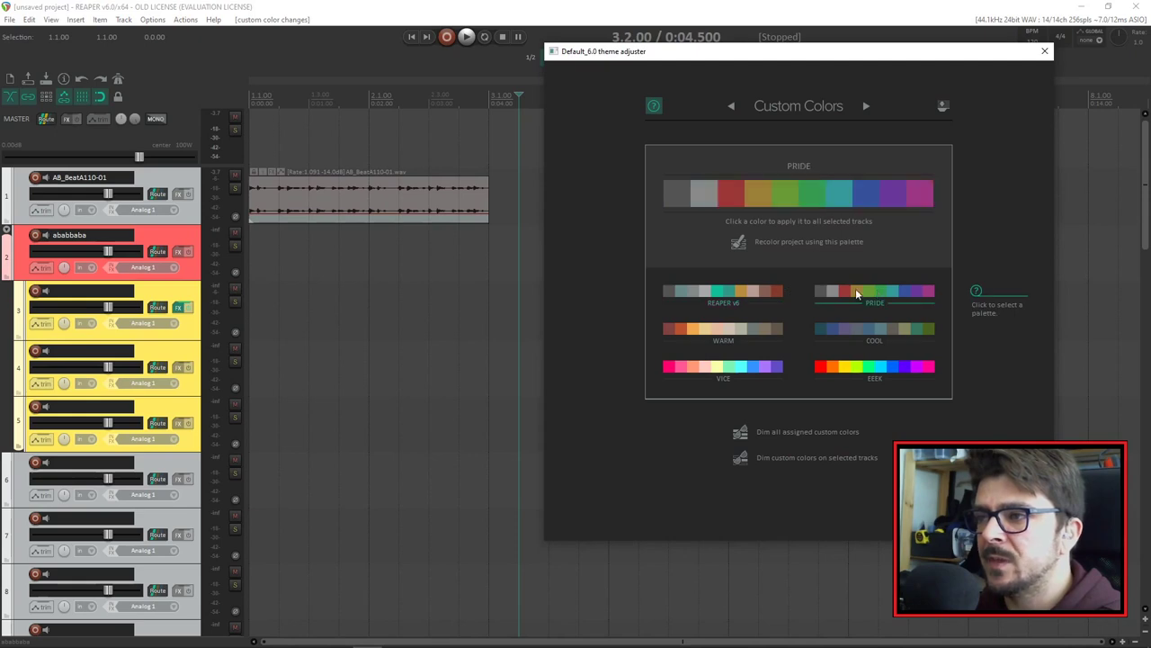
{"action": "left_click", "coordinate": [729, 291]}
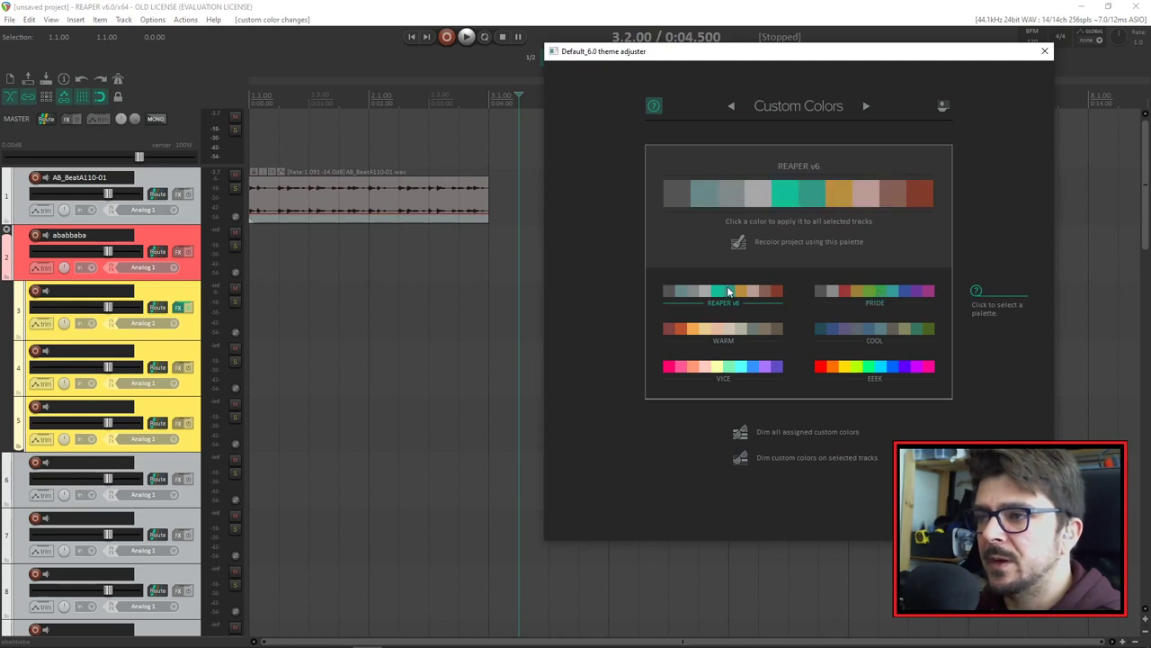
Step: Set all selected tracks to random colors and check the result through the track list
{"action": "right_click", "coordinate": [179, 463]}
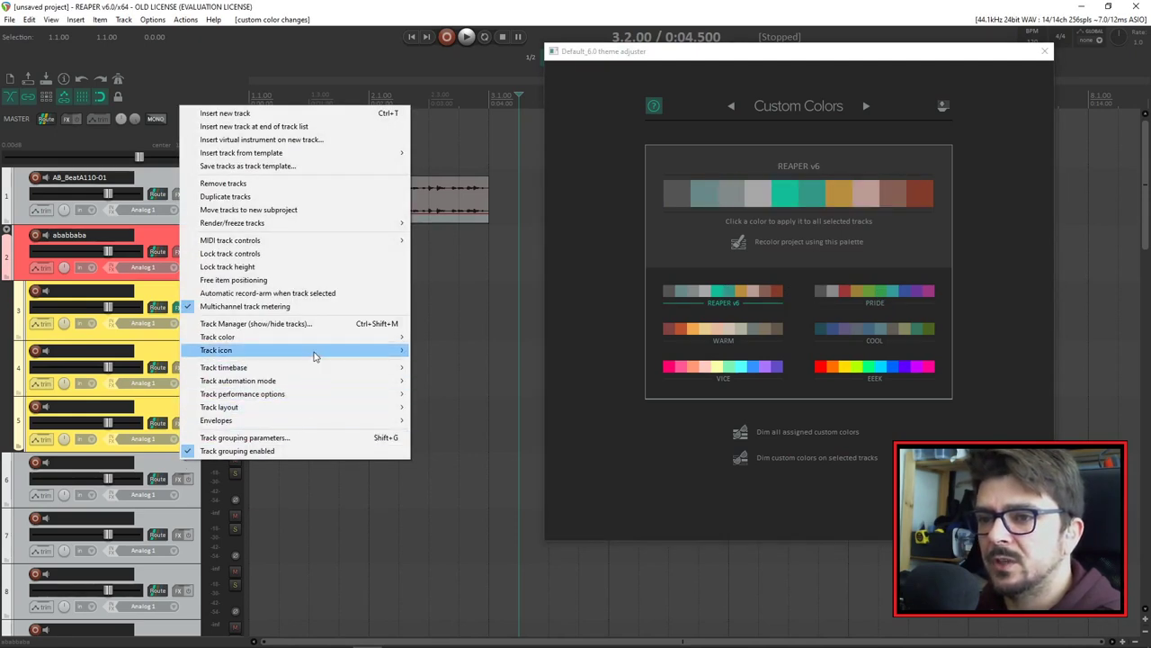
{"action": "mouse_move", "coordinate": [272, 340]}
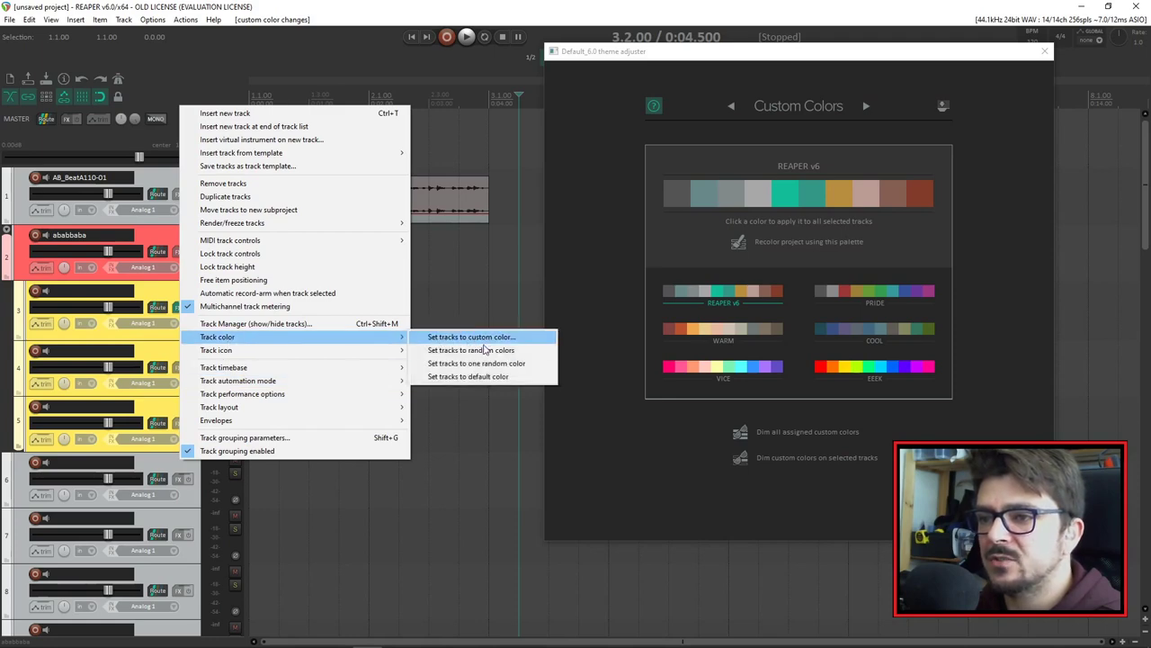
{"action": "left_click", "coordinate": [488, 351]}
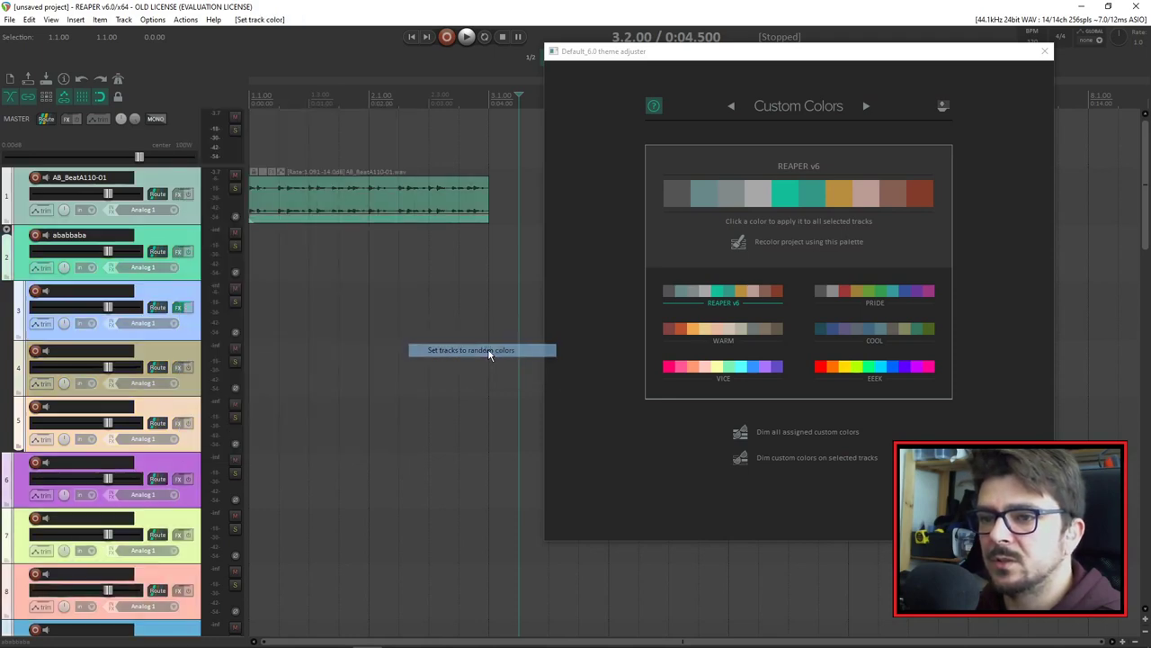
{"action": "left_click", "coordinate": [194, 239]}
{"action": "scroll", "coordinate": [180, 360], "scroll_direction": "down", "scroll_amount": 10}
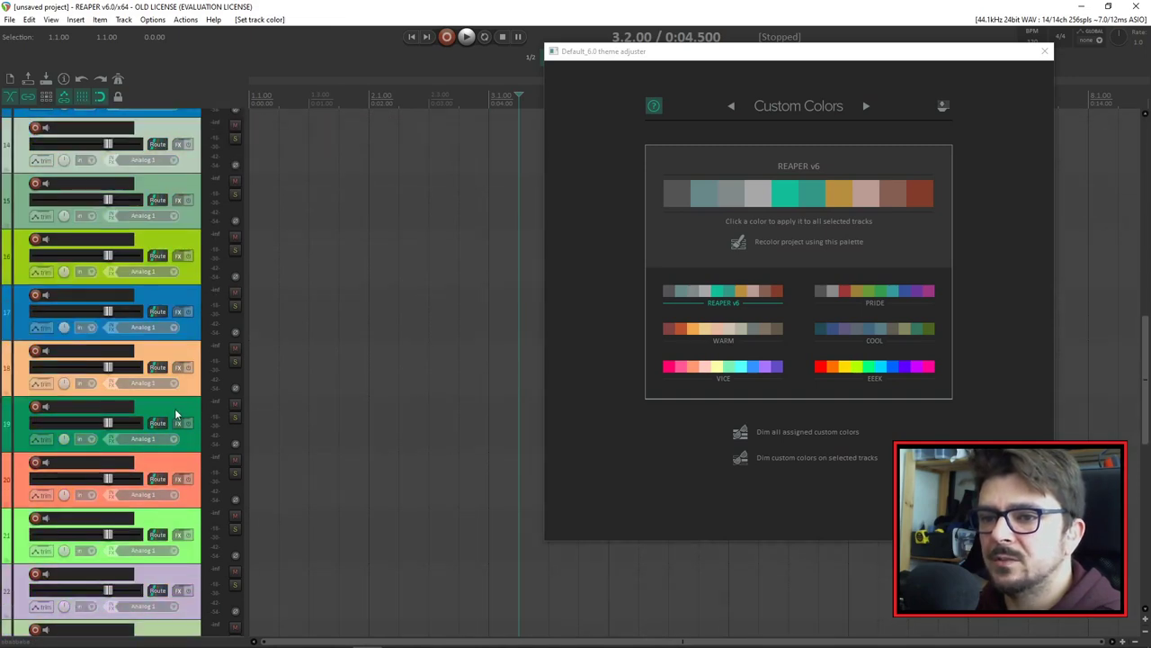
{"action": "scroll", "coordinate": [175, 444], "scroll_direction": "up", "scroll_amount": 10}
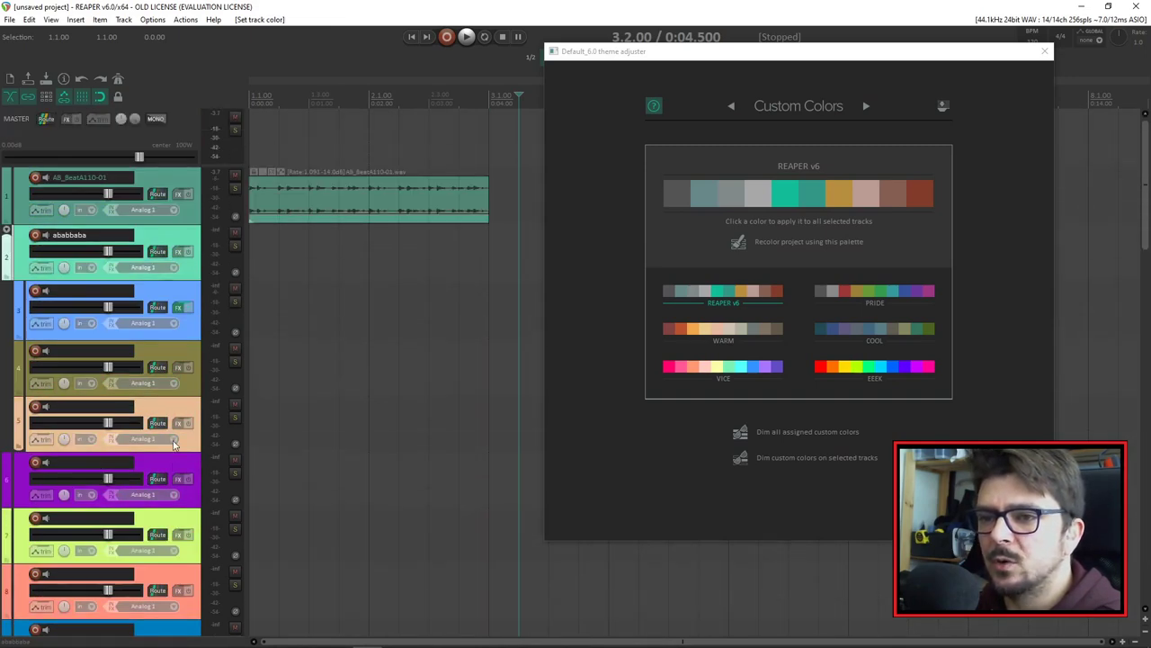
Step: Select all tracks again and preview the VICE, COOL and WARM palettes
{"action": "left_click", "coordinate": [188, 293]}
{"action": "key", "text": "ctrl+a"}
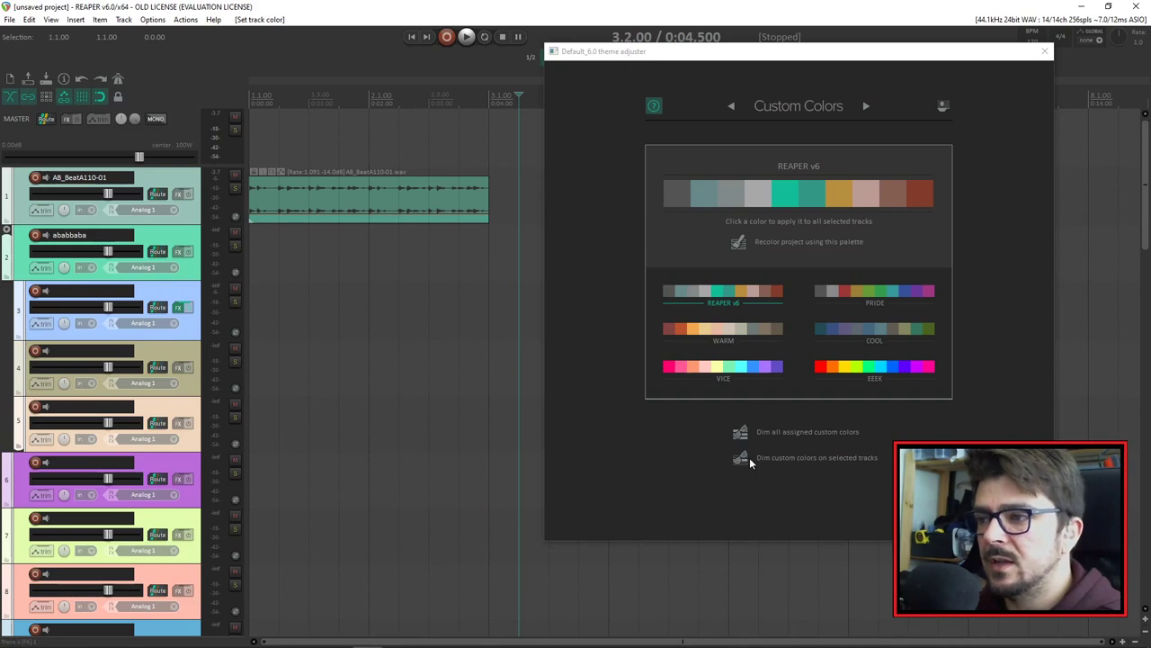
{"action": "left_click", "coordinate": [730, 380]}
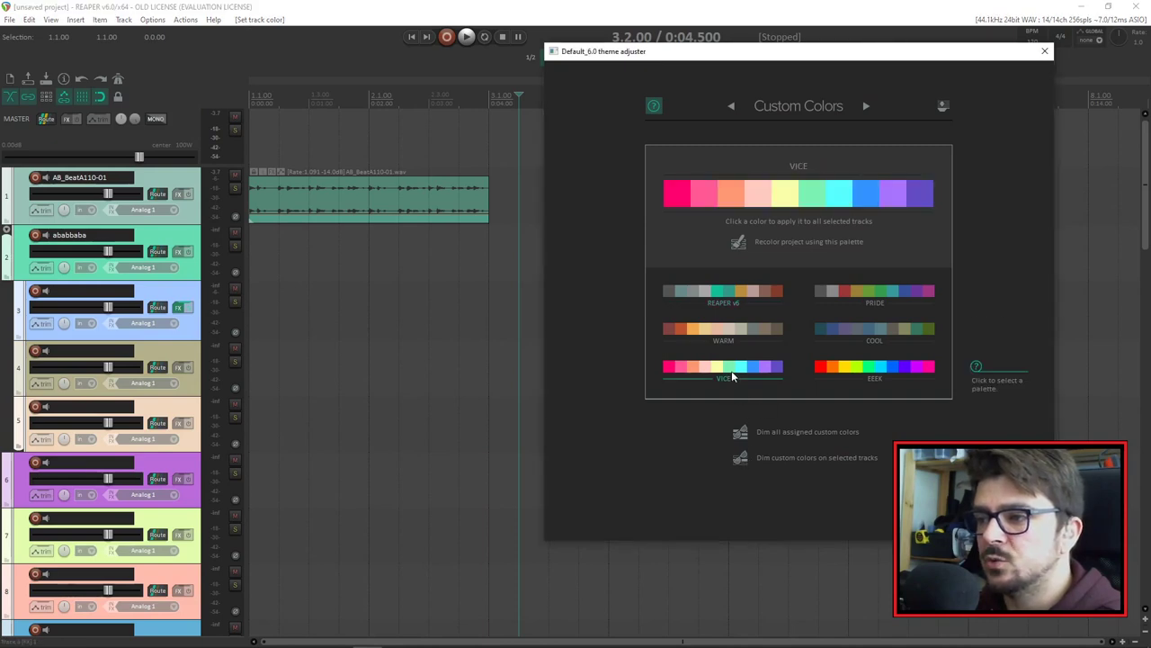
{"action": "left_click", "coordinate": [878, 331]}
{"action": "left_click", "coordinate": [750, 332]}
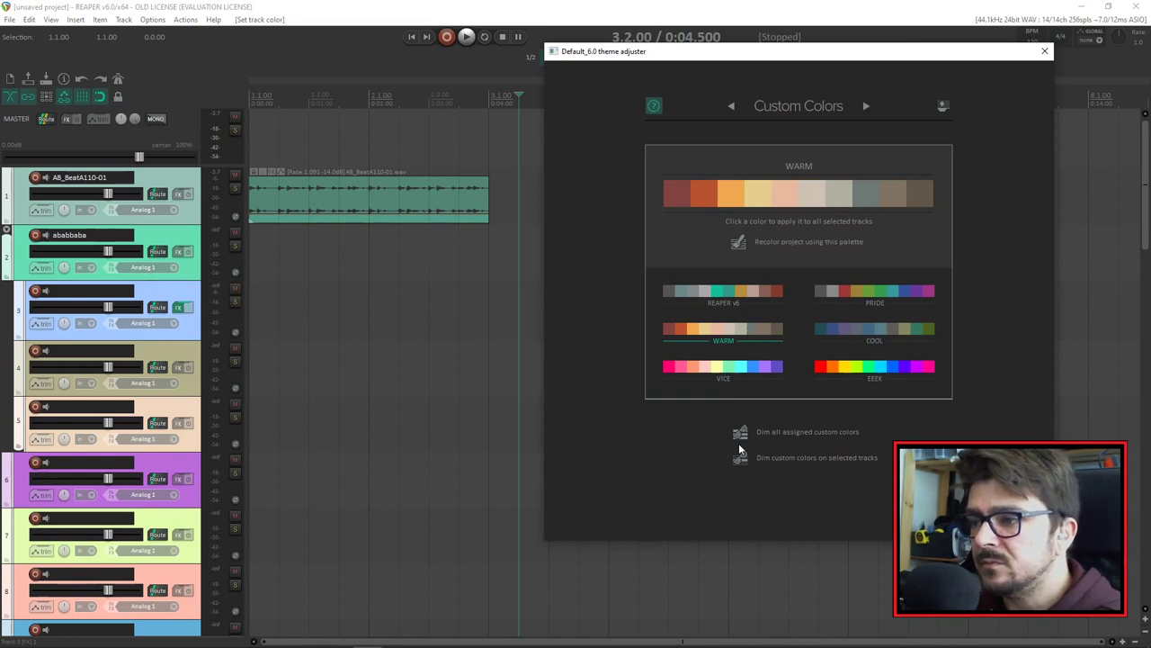
Step: Give all selected tracks a new set of random colors
{"action": "right_click", "coordinate": [177, 286]}
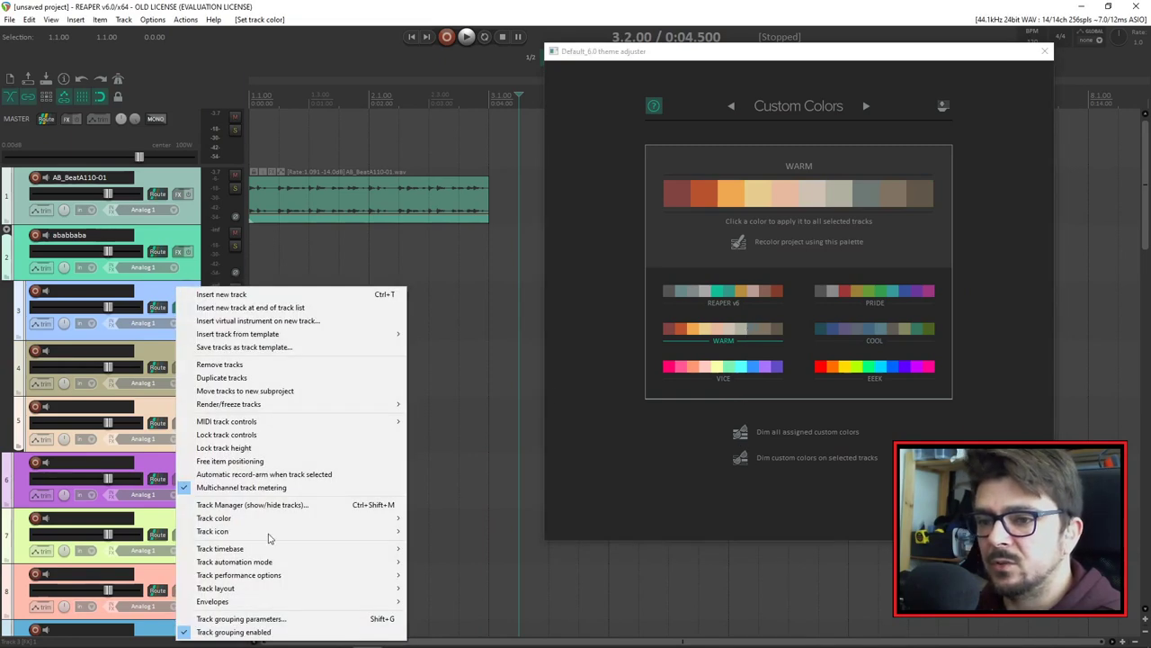
{"action": "mouse_move", "coordinate": [326, 522]}
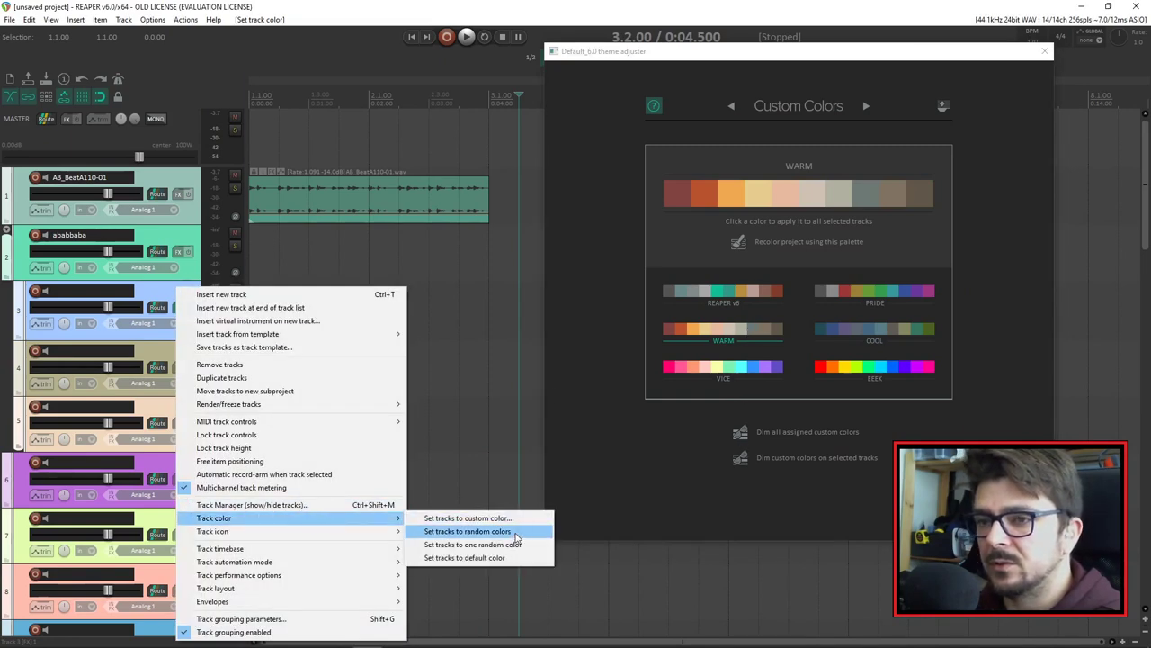
{"action": "left_click", "coordinate": [517, 533]}
{"action": "scroll", "coordinate": [213, 303], "scroll_direction": "down", "scroll_amount": 8}
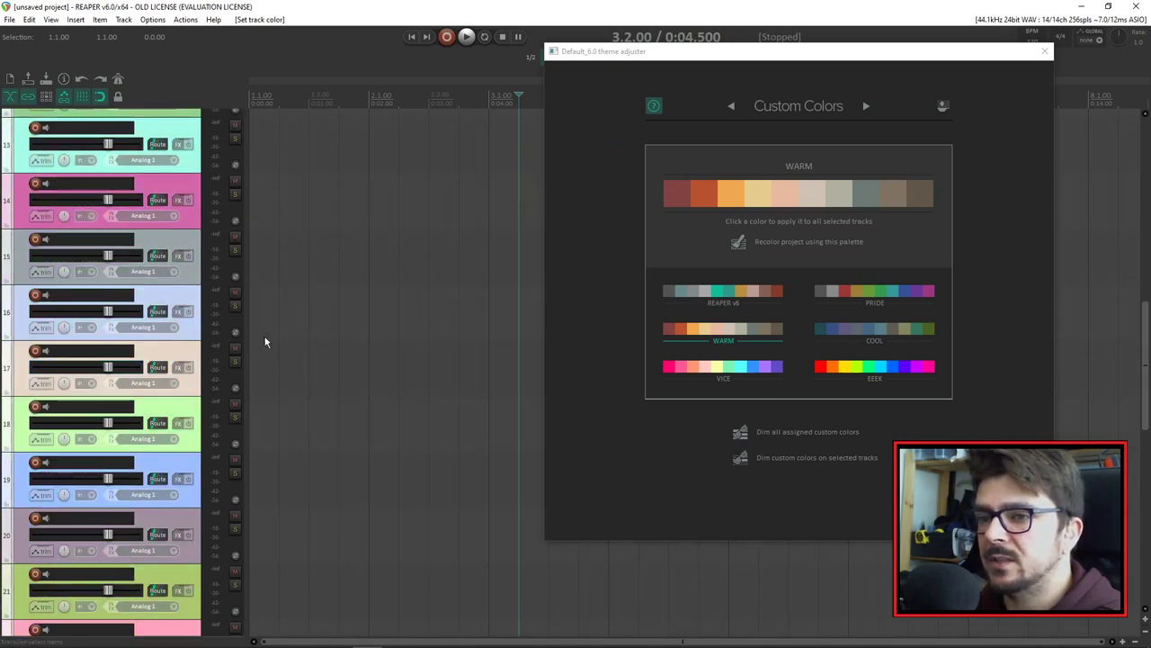
Step: Dim all assigned custom colors in the project and check individual tracks along the track list
{"action": "left_click", "coordinate": [740, 434]}
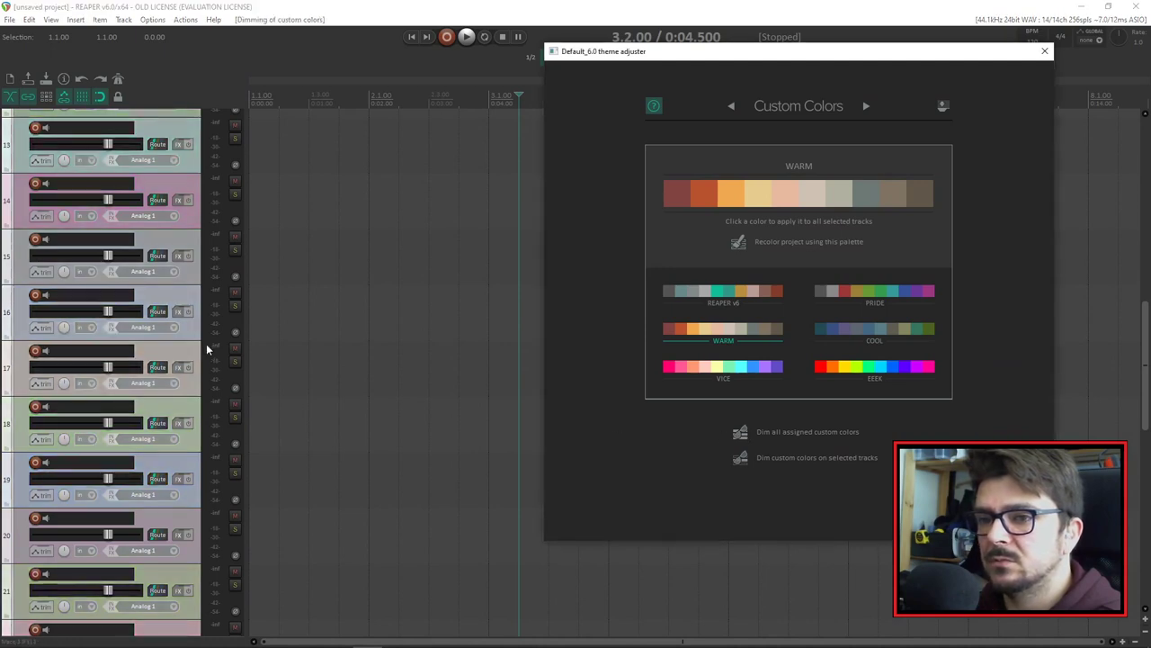
{"action": "left_click", "coordinate": [196, 331]}
{"action": "left_click", "coordinate": [193, 356]}
{"action": "scroll", "coordinate": [185, 430], "scroll_direction": "down", "scroll_amount": 5}
{"action": "scroll", "coordinate": [181, 440], "scroll_direction": "up", "scroll_amount": 5}
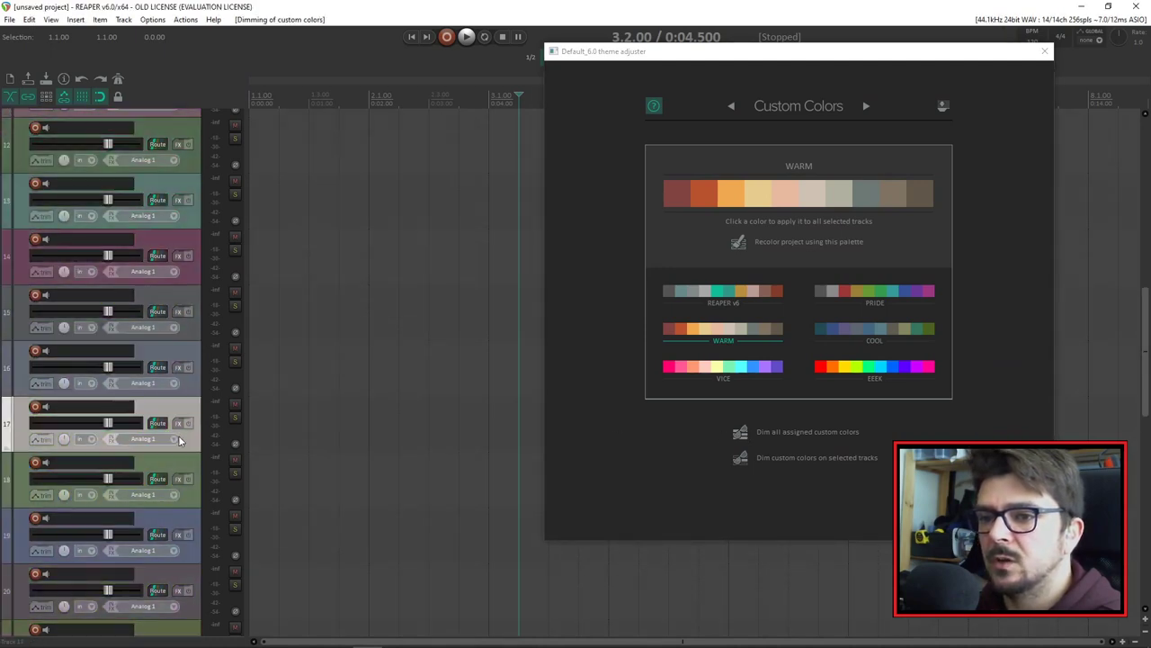
{"action": "scroll", "coordinate": [179, 440], "scroll_direction": "up", "scroll_amount": 15}
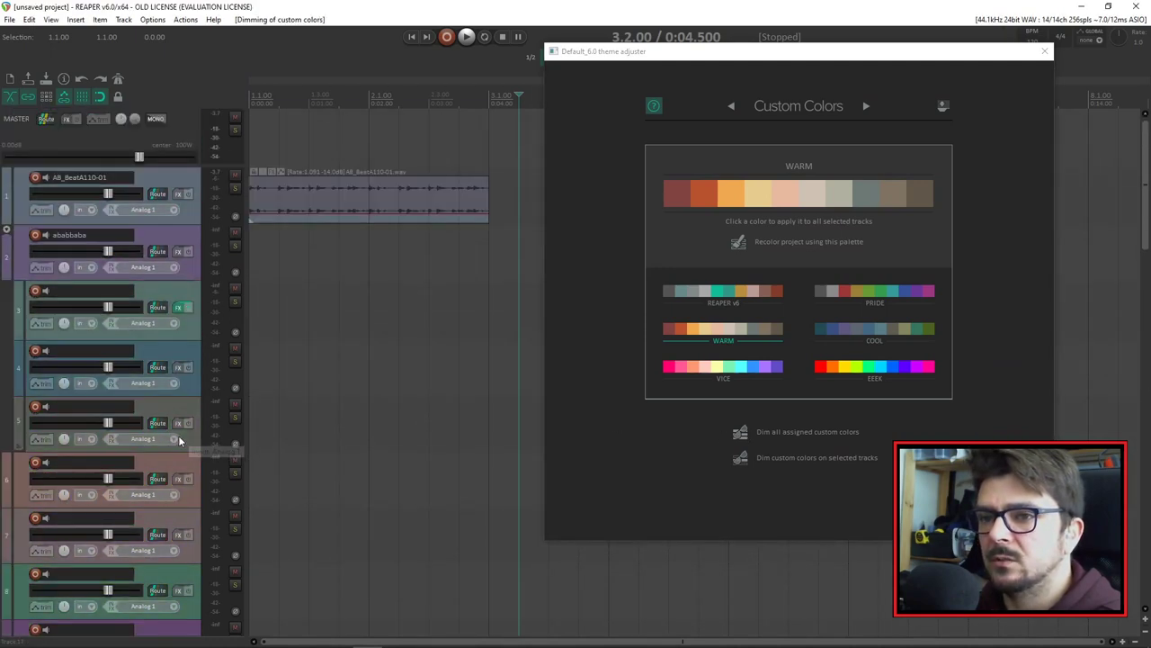
{"action": "left_click", "coordinate": [190, 213]}
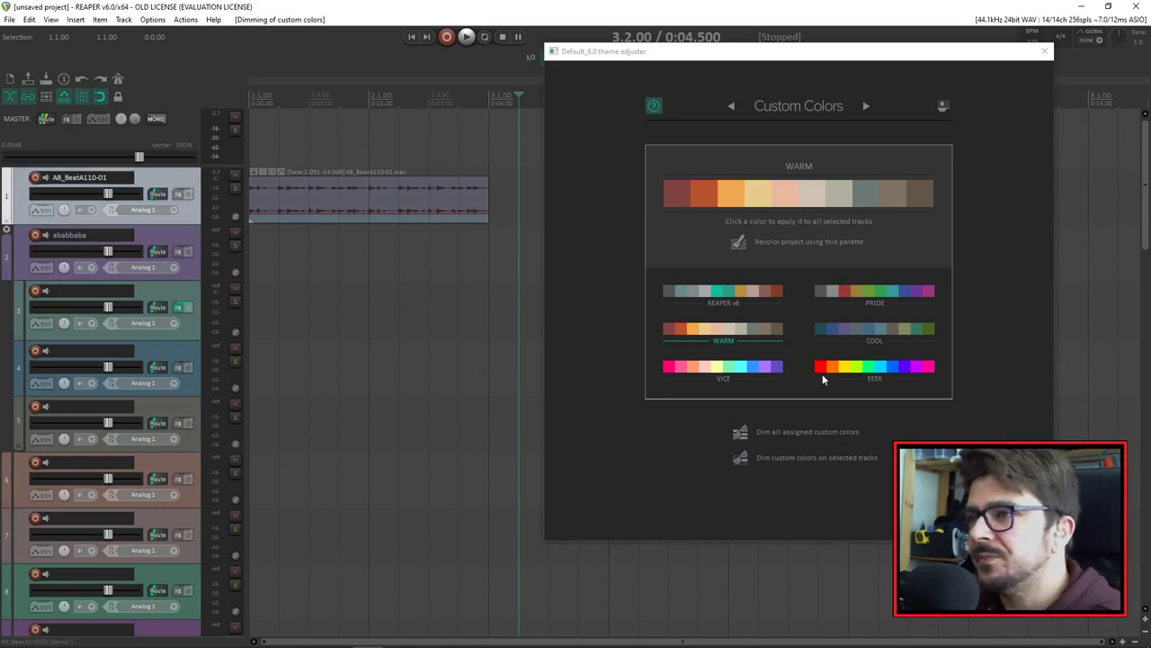
{"action": "mouse_move", "coordinate": [777, 249]}
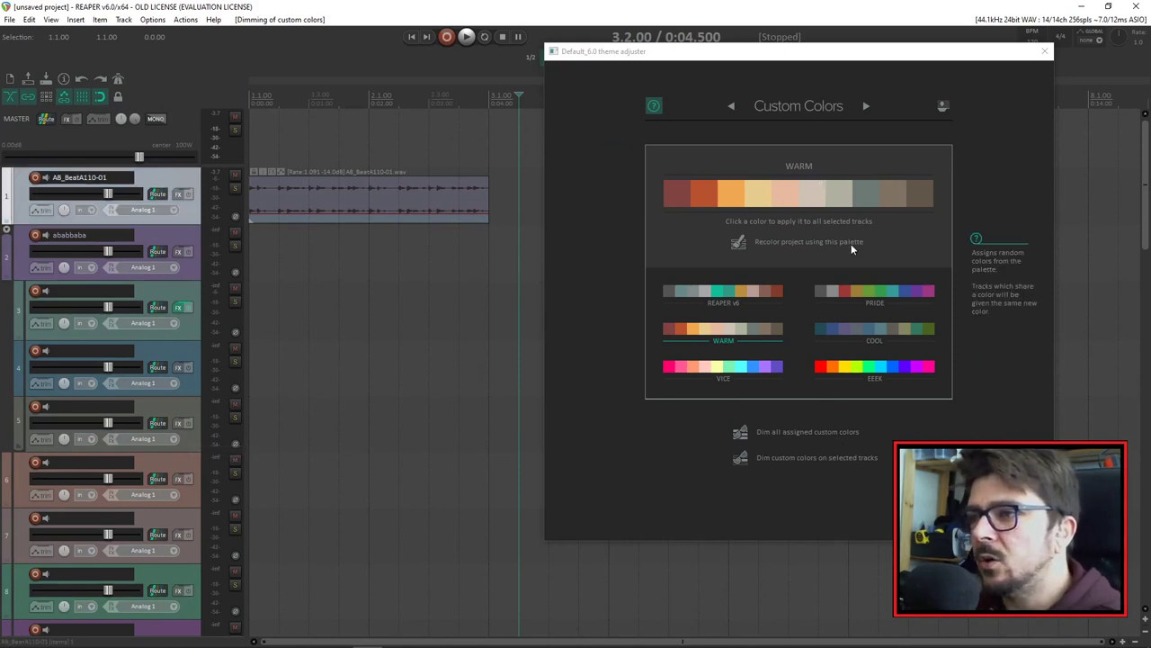
{"action": "left_click", "coordinate": [192, 240]}
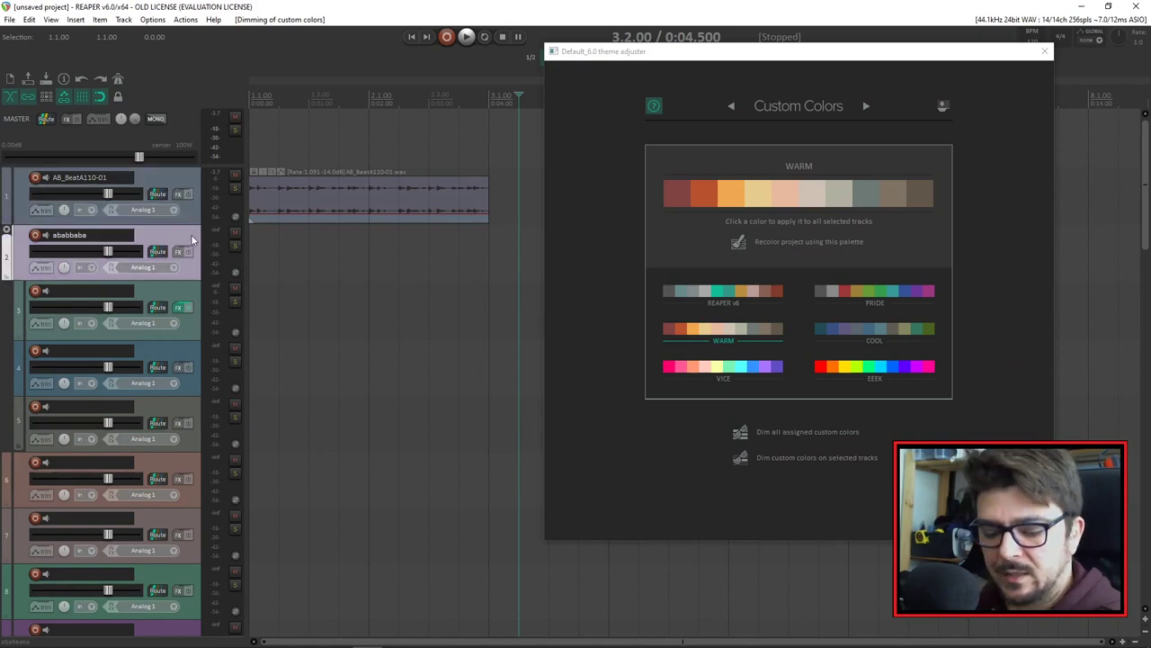
{"action": "key", "text": "ctrl+a"}
{"action": "scroll", "coordinate": [174, 317], "scroll_direction": "down", "scroll_amount": 4}
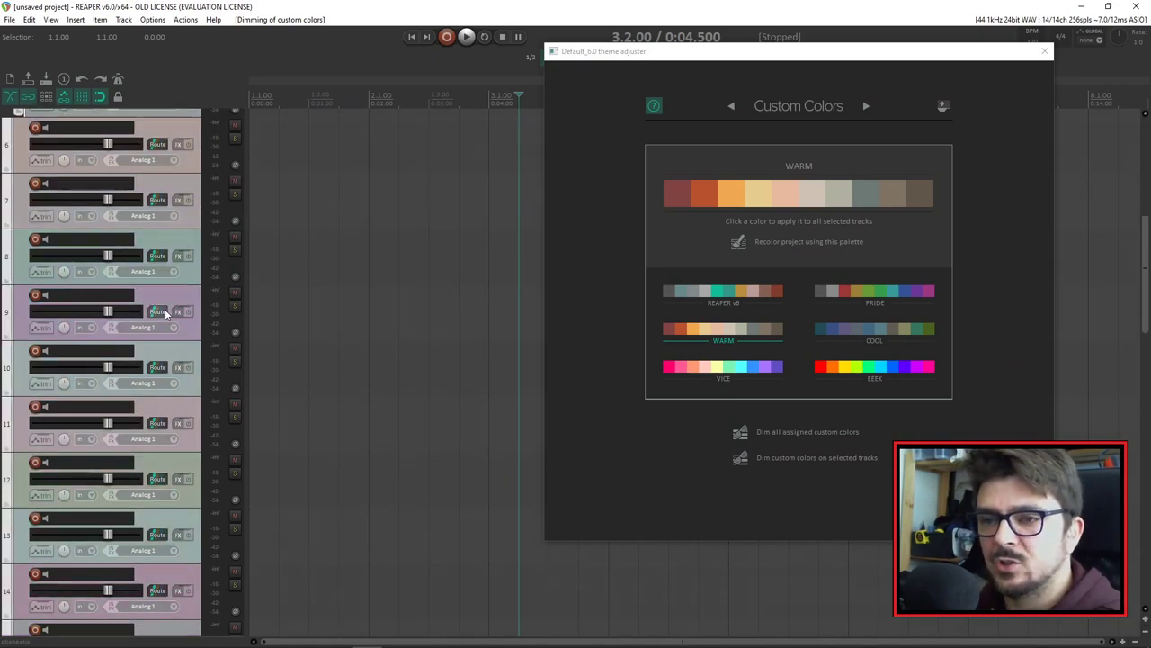
{"action": "scroll", "coordinate": [169, 313], "scroll_direction": "down", "scroll_amount": 2}
{"action": "right_click", "coordinate": [179, 312]}
{"action": "mouse_move", "coordinate": [220, 524]}
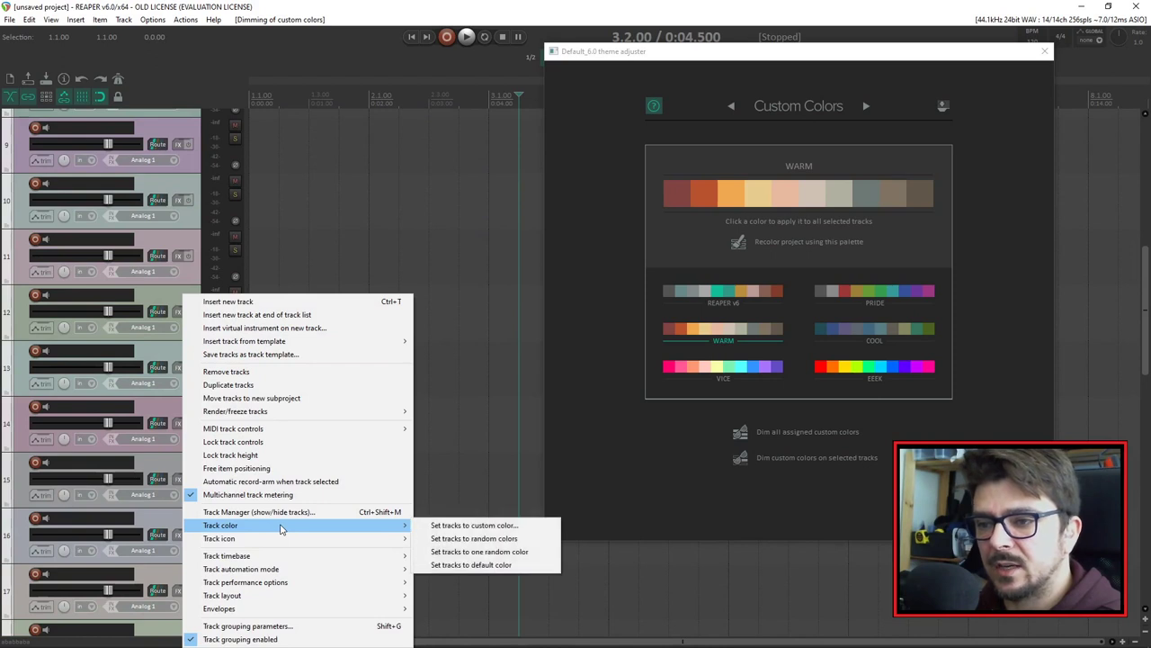
{"action": "left_click", "coordinate": [841, 71]}
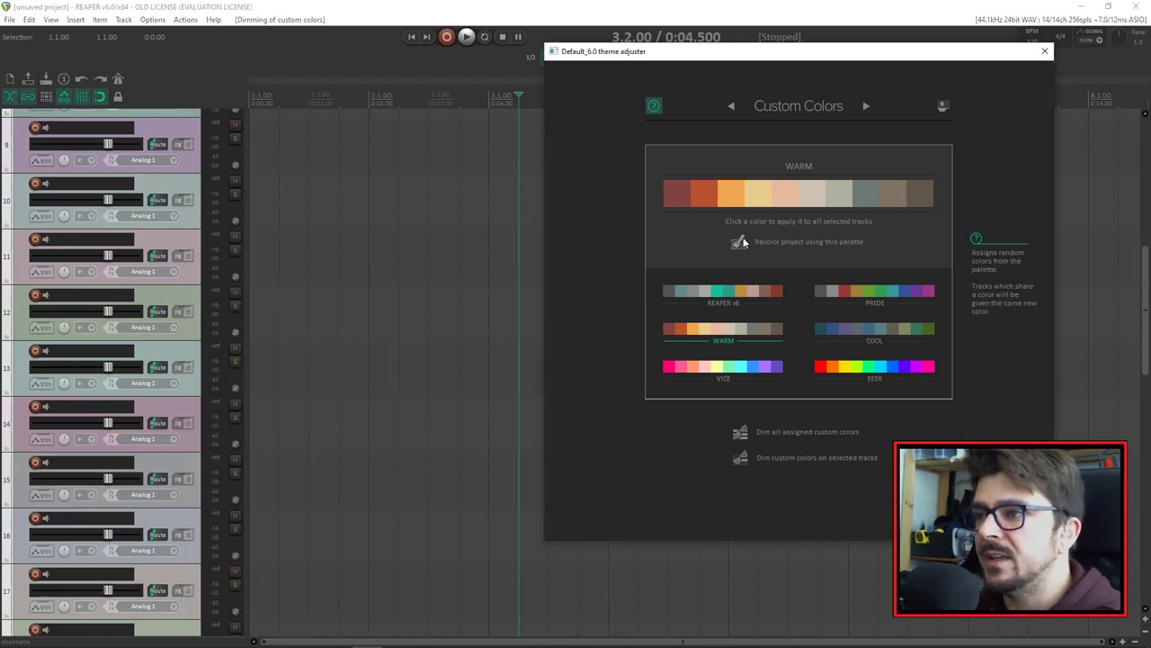
Step: Recolor the whole project using the COOL palette and review the tracks
{"action": "left_click", "coordinate": [880, 332]}
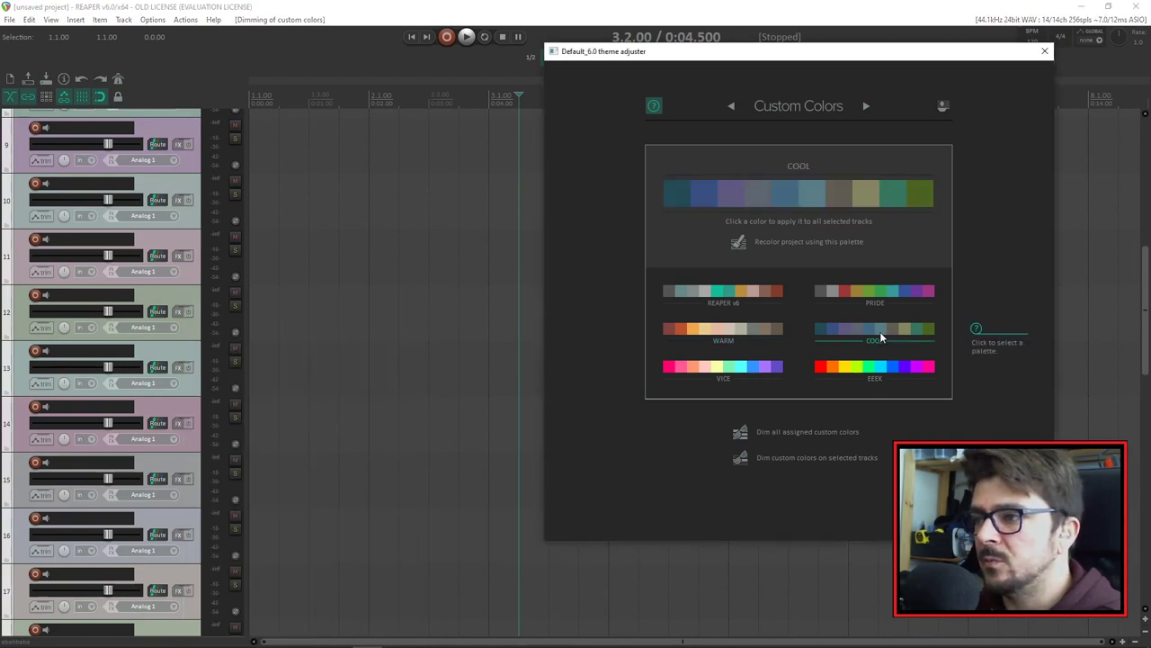
{"action": "left_click", "coordinate": [739, 244]}
{"action": "scroll", "coordinate": [198, 347], "scroll_direction": "down", "scroll_amount": 8}
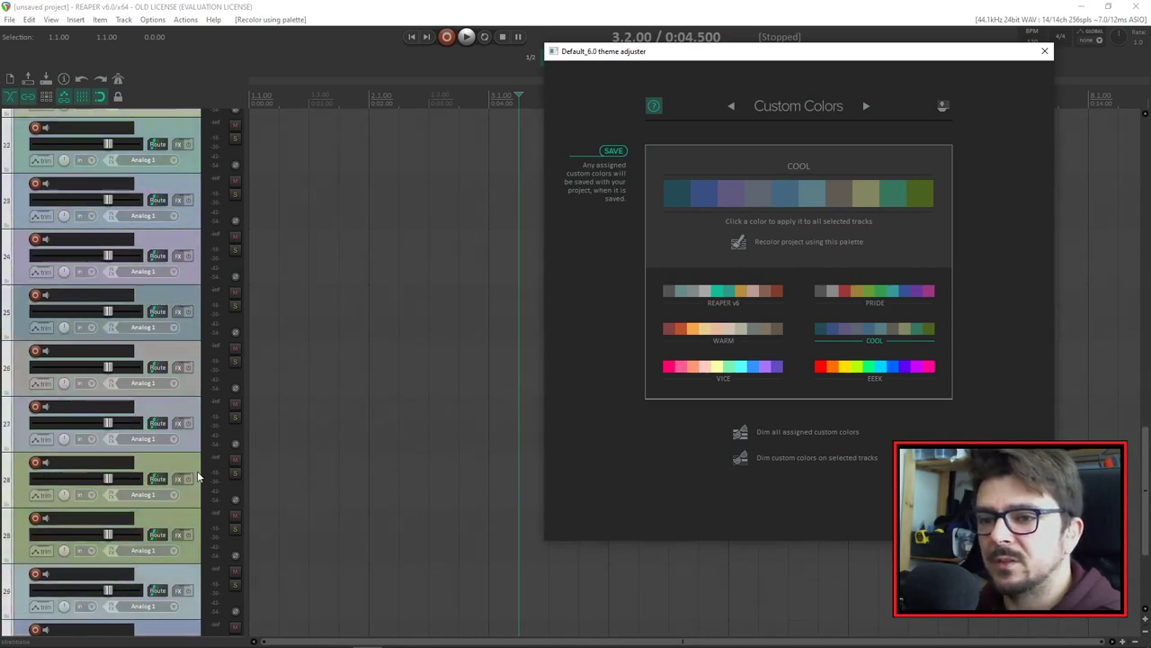
{"action": "scroll", "coordinate": [191, 468], "scroll_direction": "up", "scroll_amount": 5}
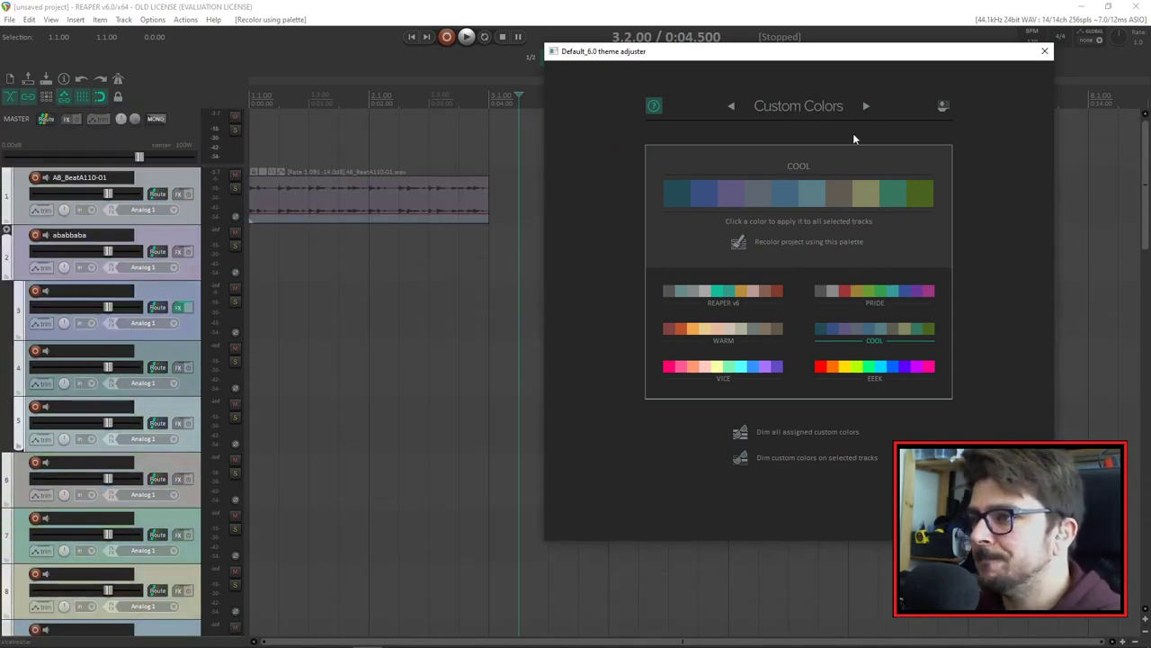
Step: Go to the Theme Adjuster's page with the Envelopes and Transport settings
{"action": "left_click", "coordinate": [865, 106]}
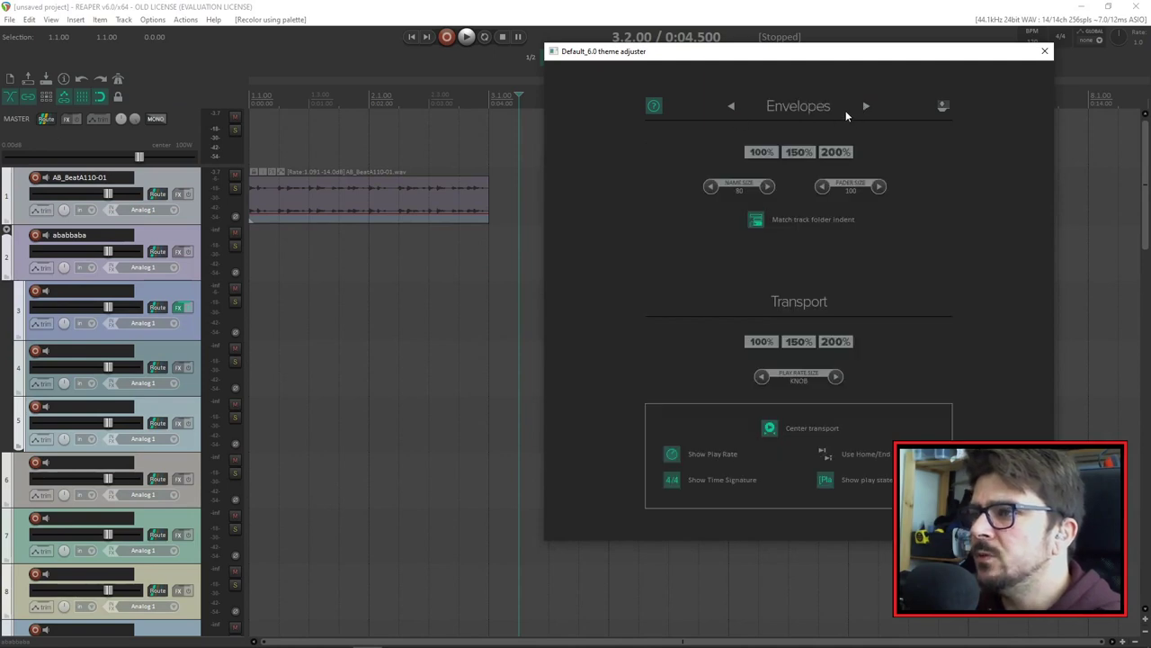
Step: Try the transport at 150% and 200% scale and return it to 100%
{"action": "left_click", "coordinate": [194, 178]}
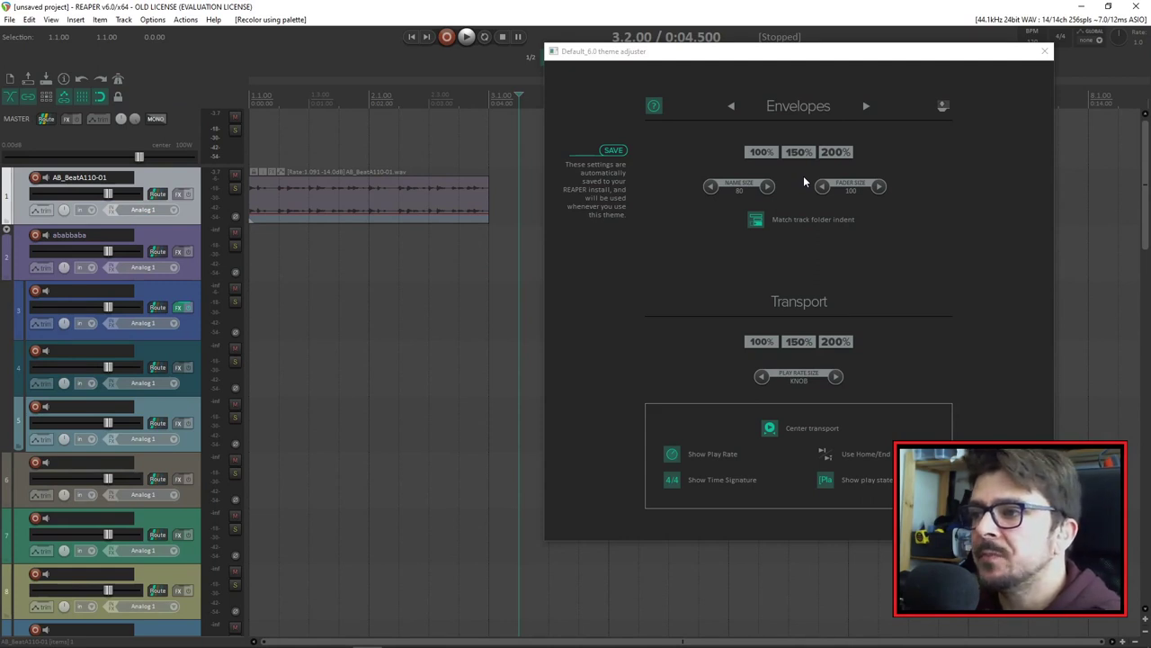
{"action": "left_click_drag", "start_coordinate": [908, 54], "coordinate": [917, 128]}
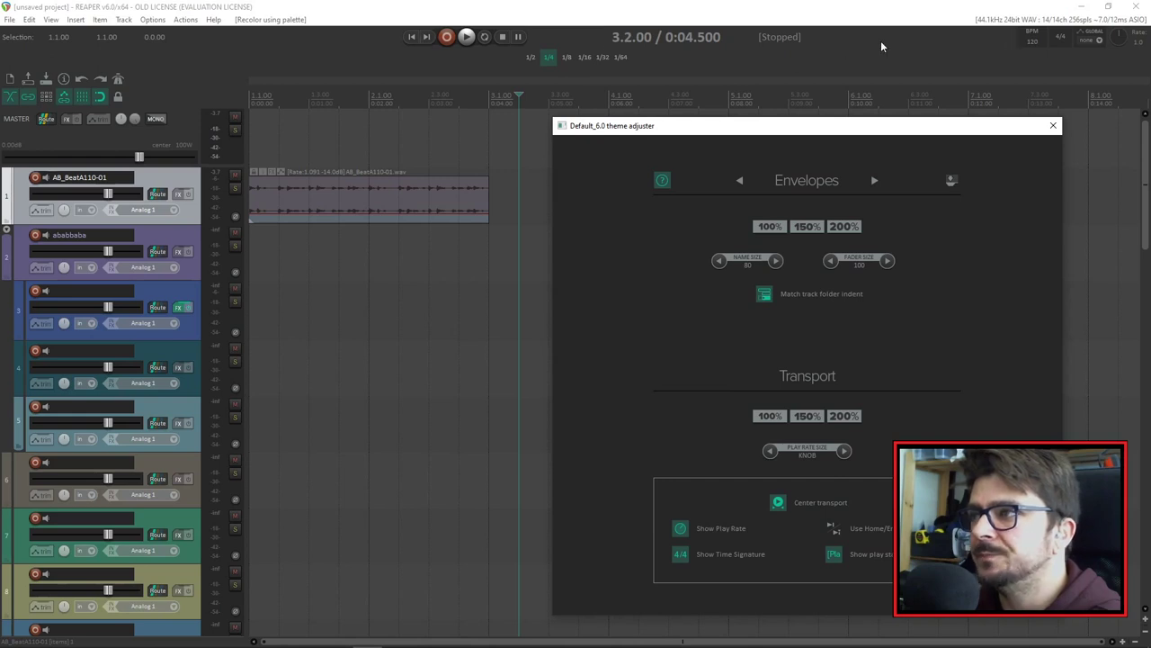
{"action": "left_click", "coordinate": [808, 416]}
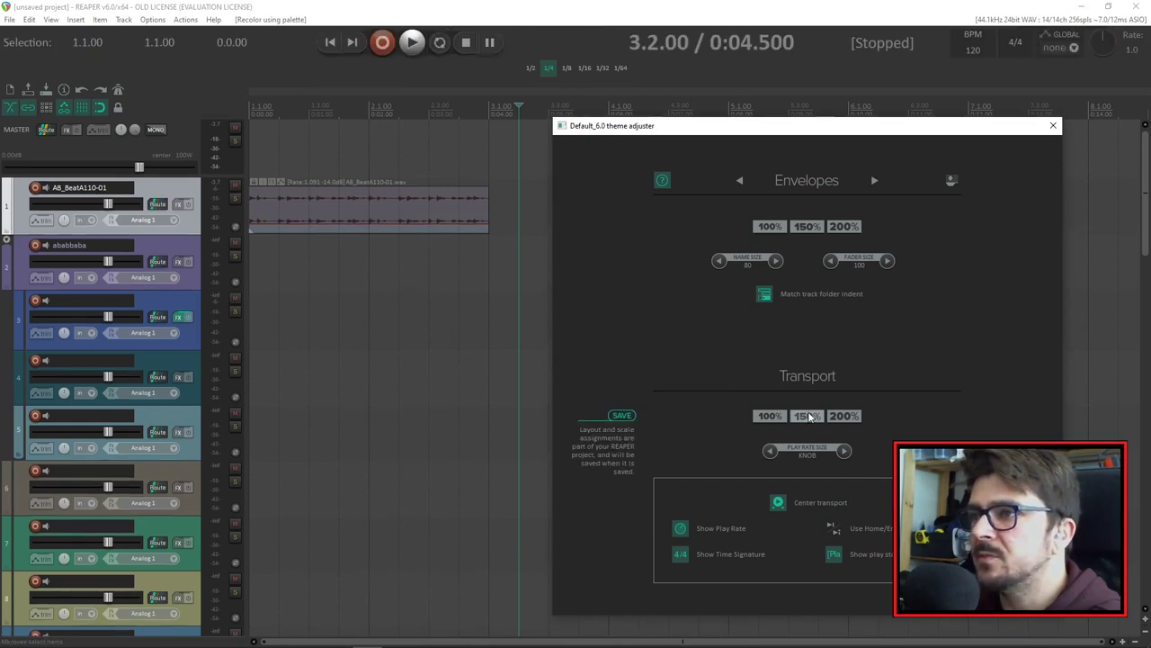
{"action": "left_click", "coordinate": [844, 415]}
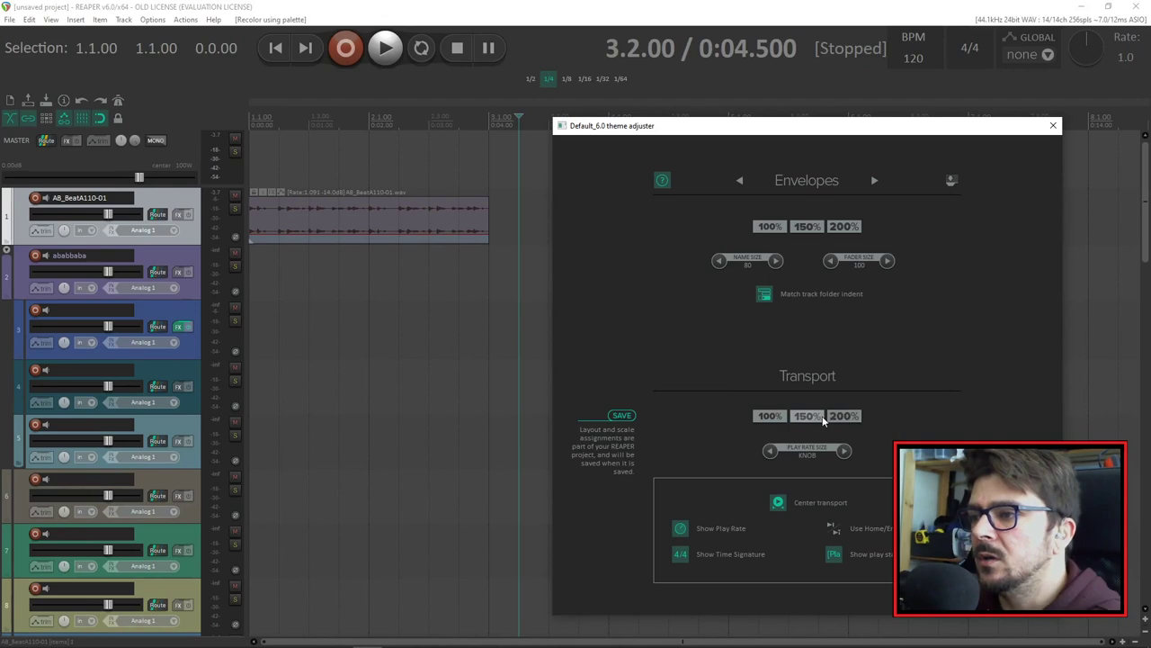
{"action": "left_click", "coordinate": [768, 420]}
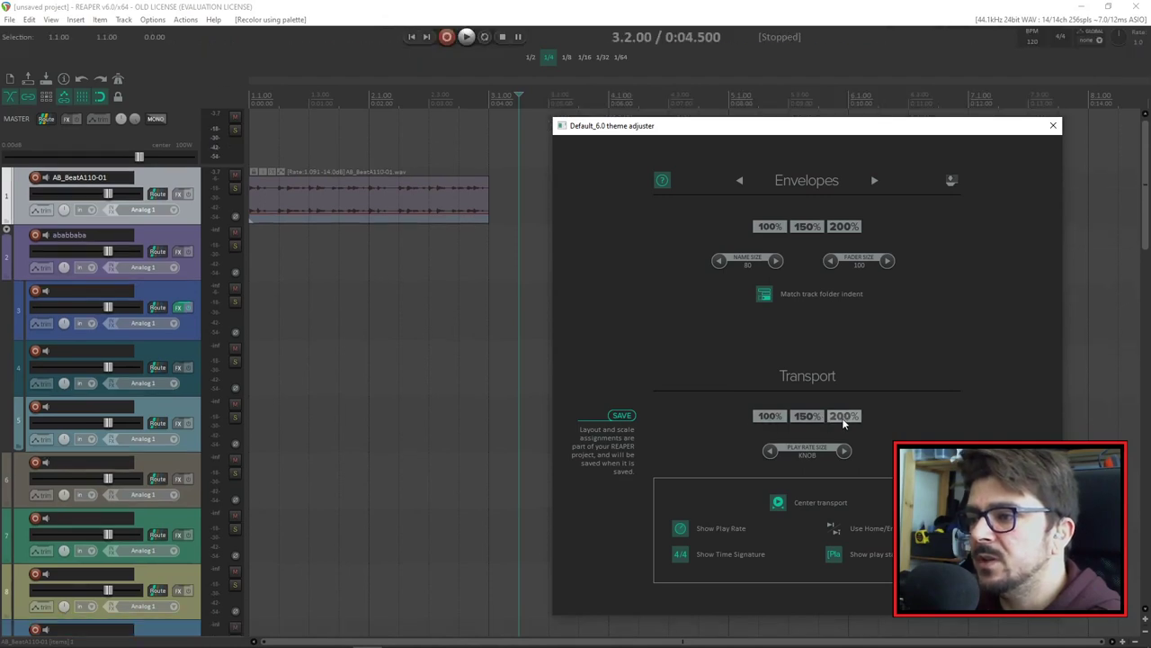
{"action": "left_click", "coordinate": [845, 420]}
{"action": "left_click", "coordinate": [776, 418]}
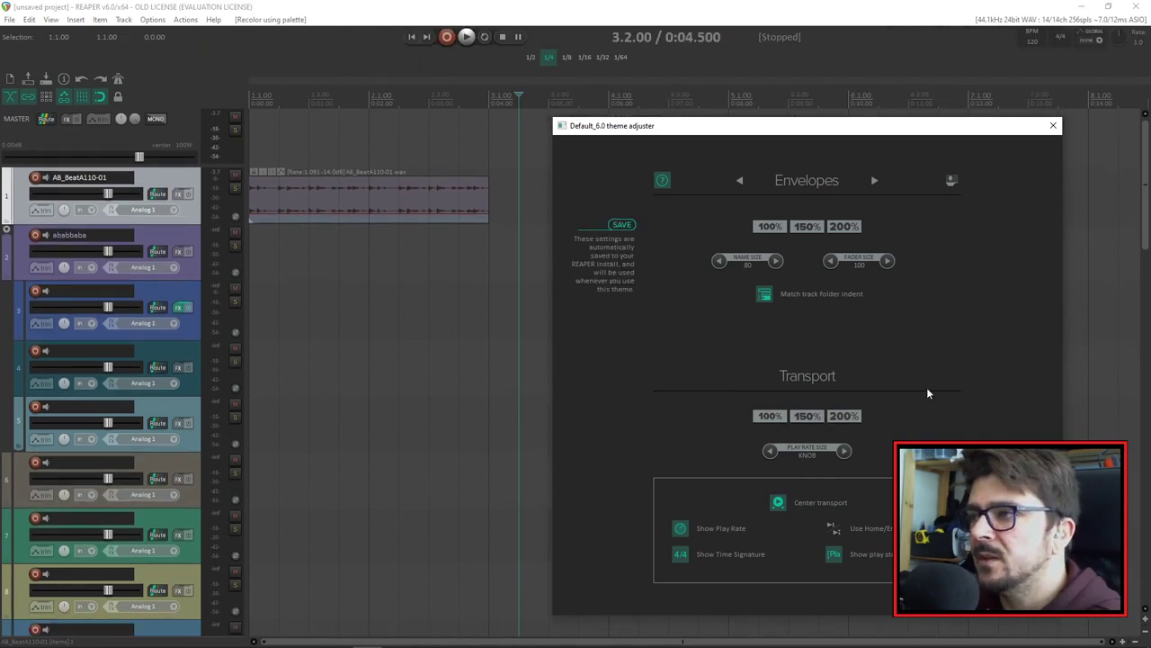
Step: Try a transport play rate size of 80 and an uncentered transport, restoring the KNOB size and centering
{"action": "left_click_drag", "start_coordinate": [978, 130], "coordinate": [849, 101]}
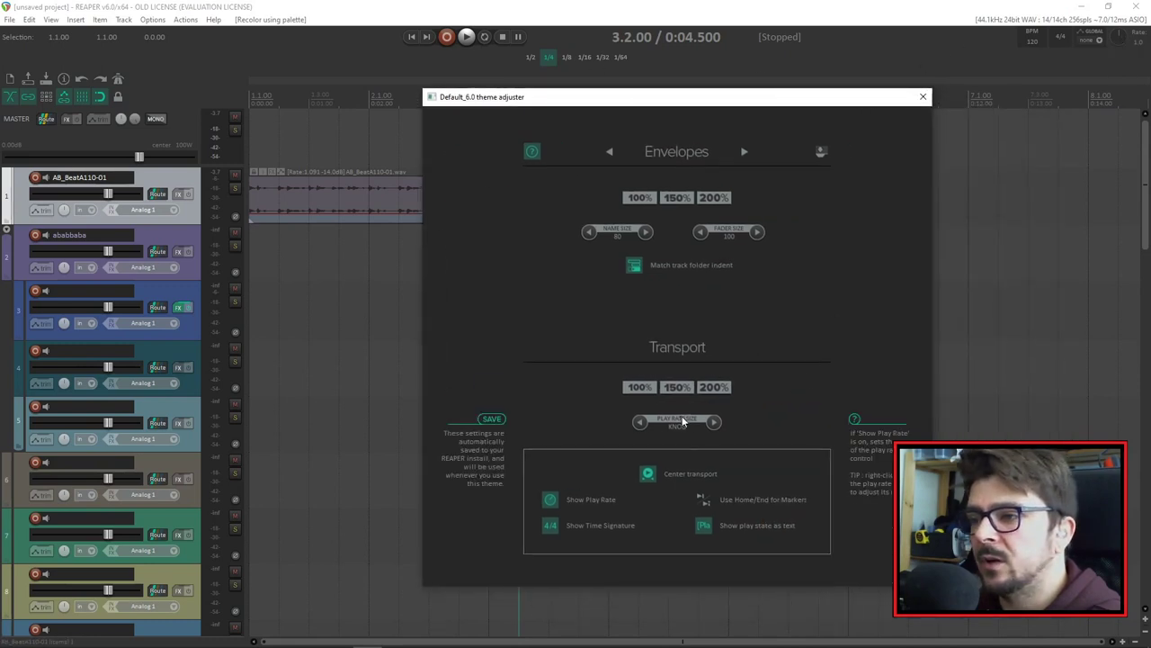
{"action": "left_click", "coordinate": [713, 422]}
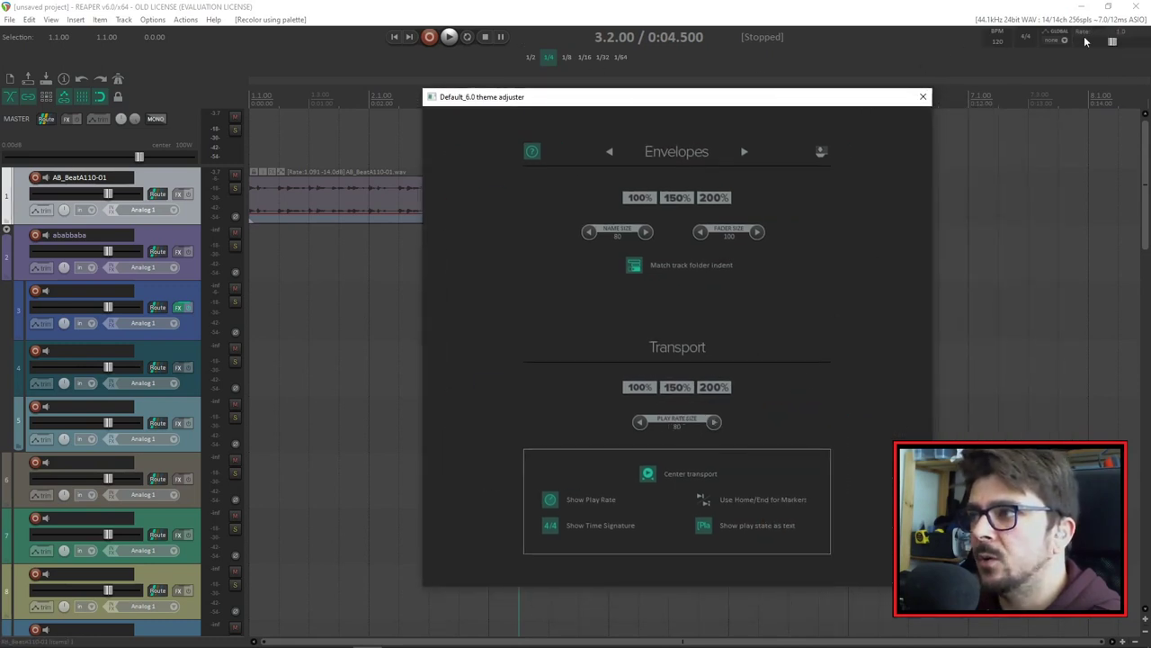
{"action": "left_click", "coordinate": [639, 422]}
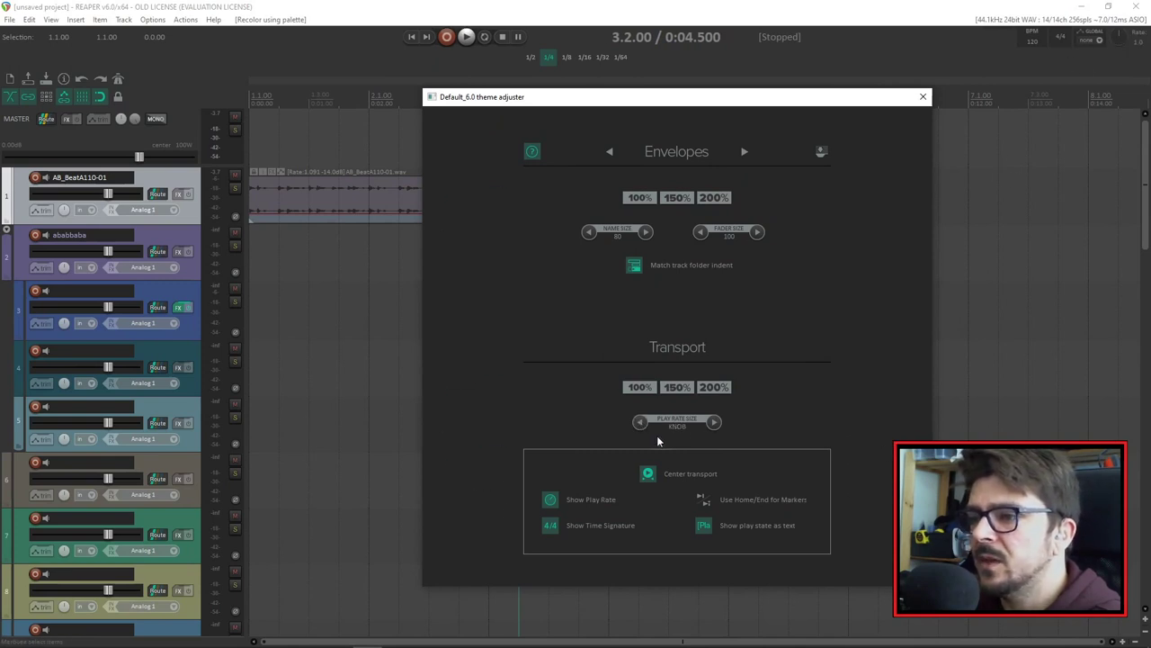
{"action": "left_click", "coordinate": [648, 474]}
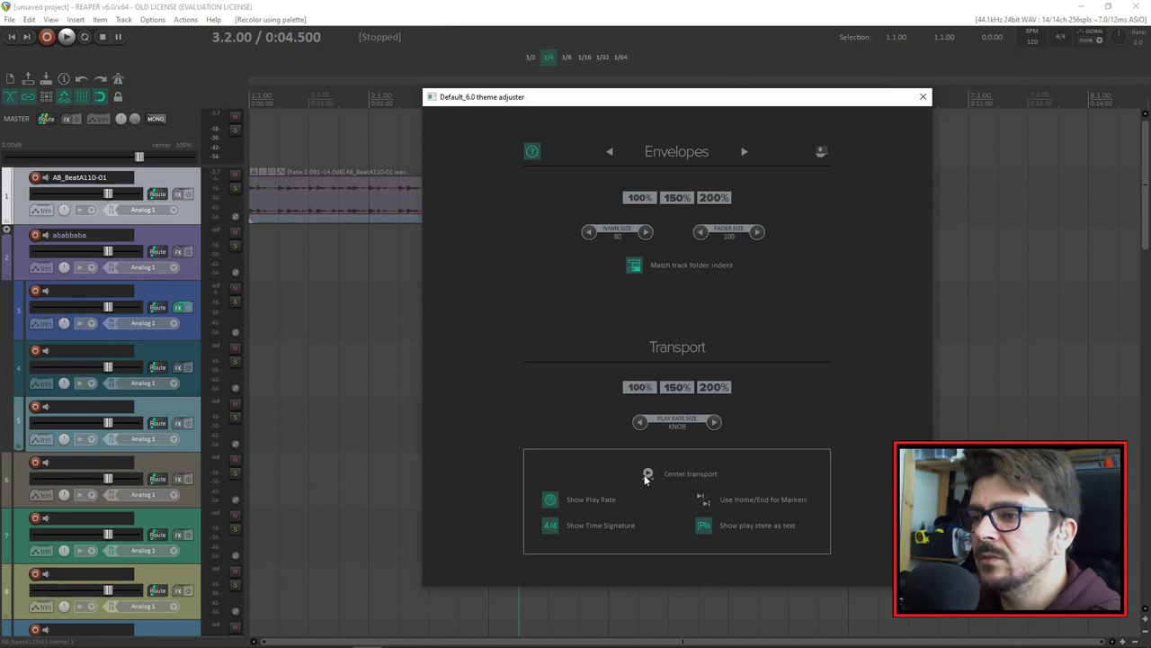
{"action": "left_click", "coordinate": [647, 475]}
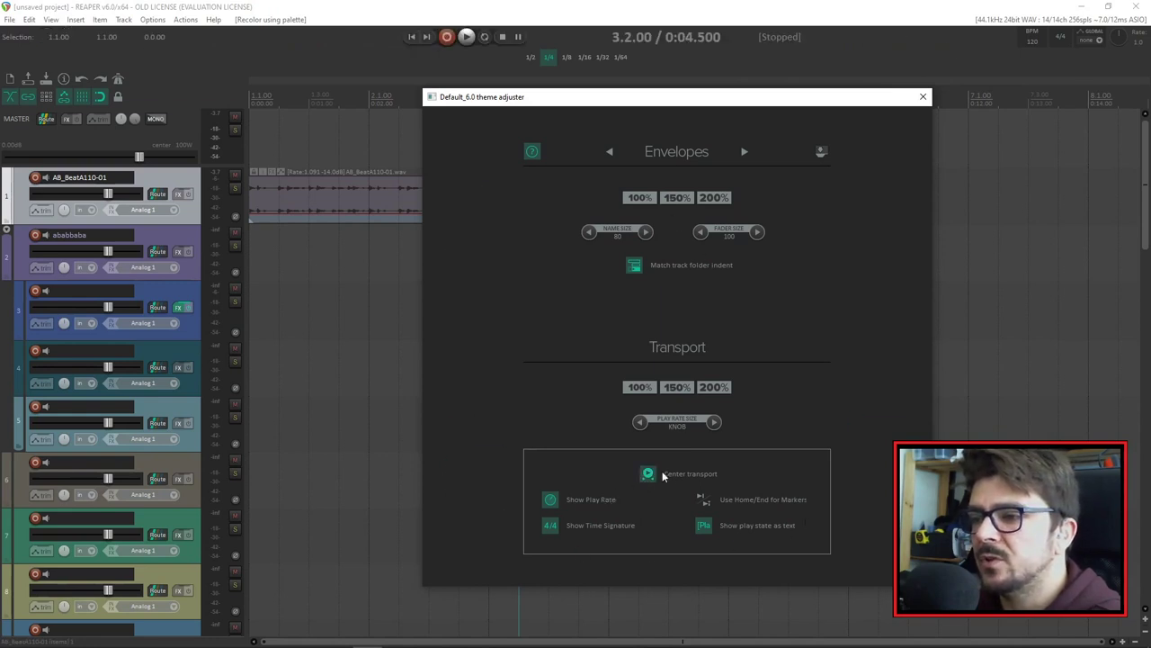
Step: Show the volume envelope lane of the AB_BeatA110-01 track and make the lane taller
{"action": "left_click_drag", "start_coordinate": [692, 95], "coordinate": [784, 88]}
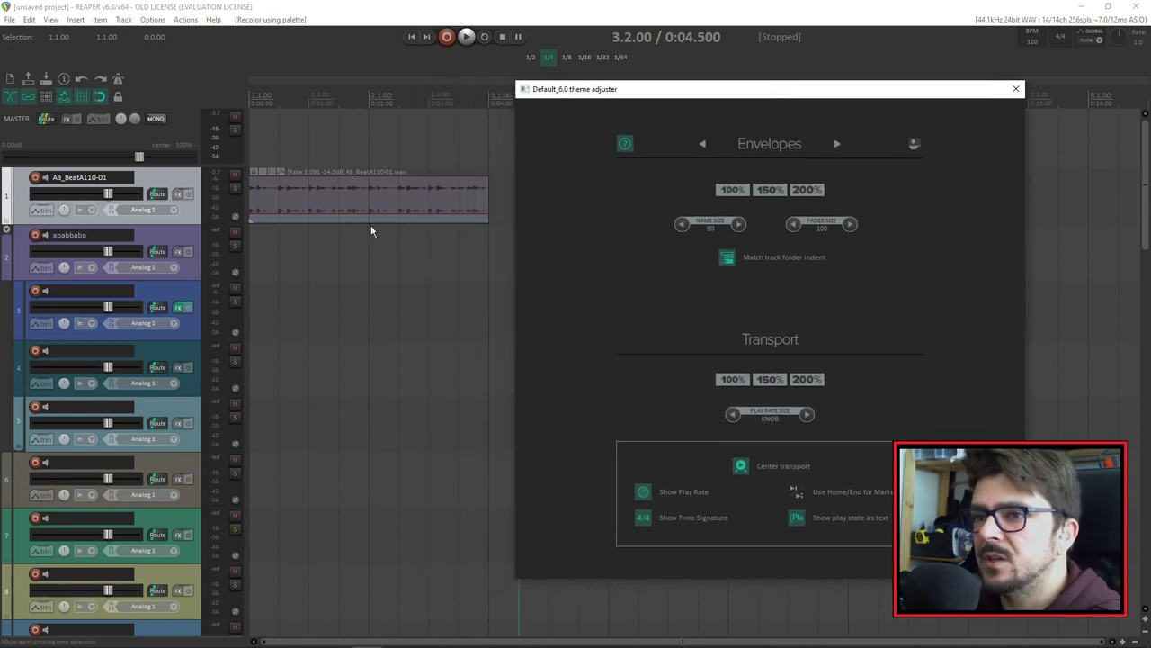
{"action": "left_click", "coordinate": [194, 219]}
{"action": "left_click", "coordinate": [184, 244]}
{"action": "left_click", "coordinate": [191, 217]}
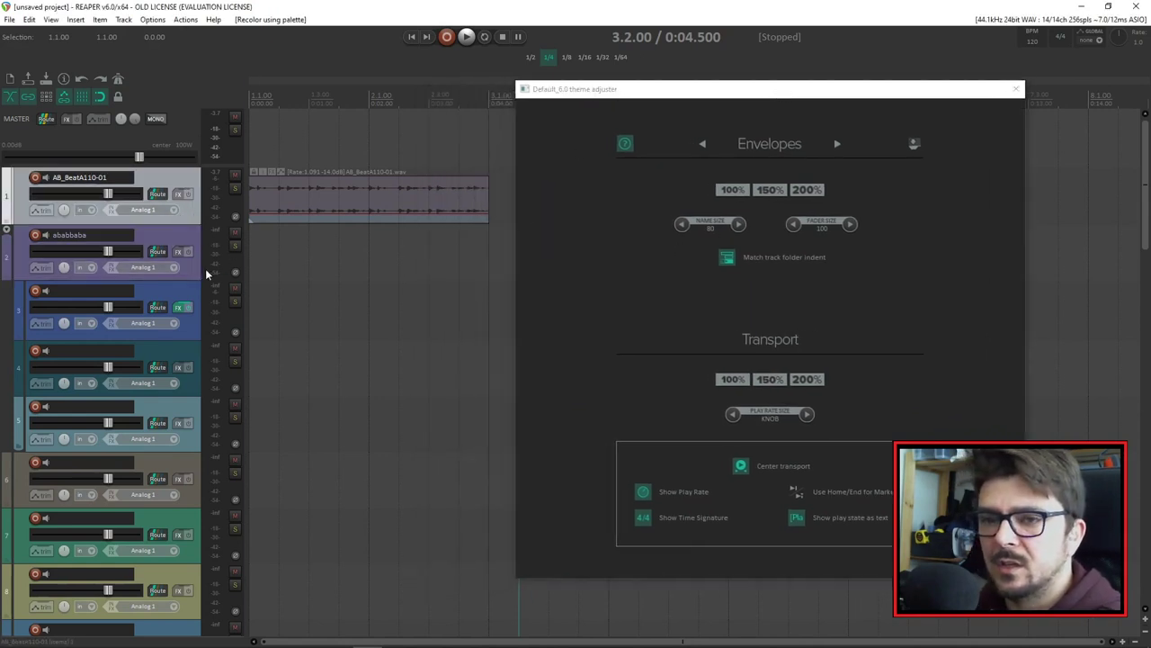
{"action": "key", "text": "v"}
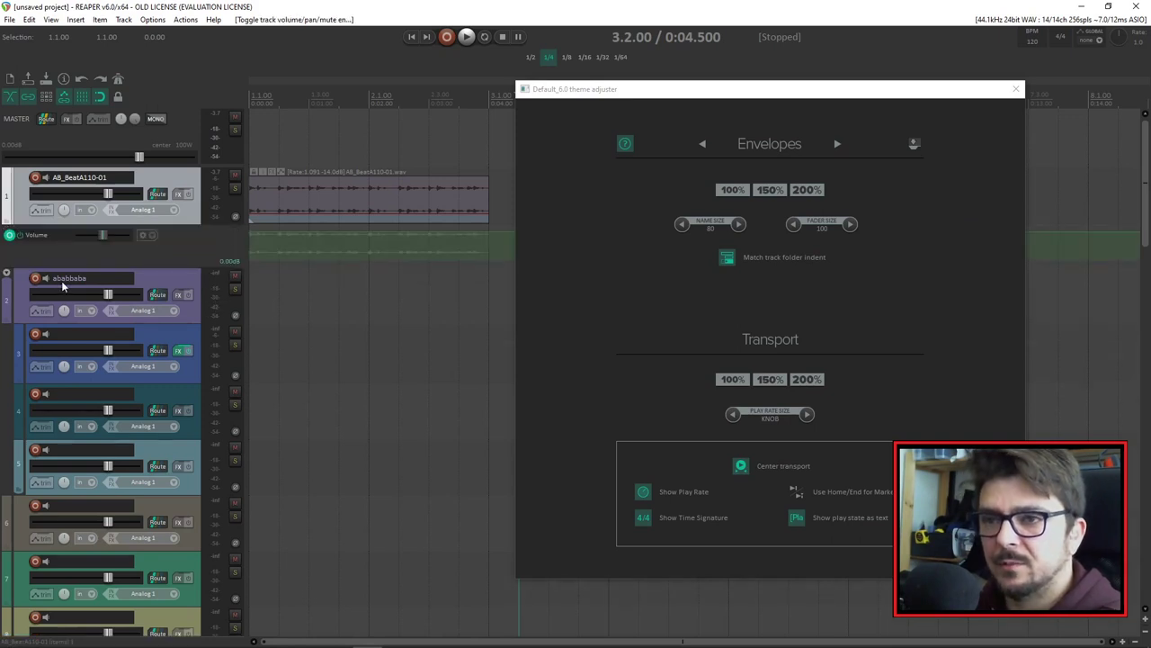
{"action": "left_click_drag", "start_coordinate": [198, 265], "coordinate": [198, 328]}
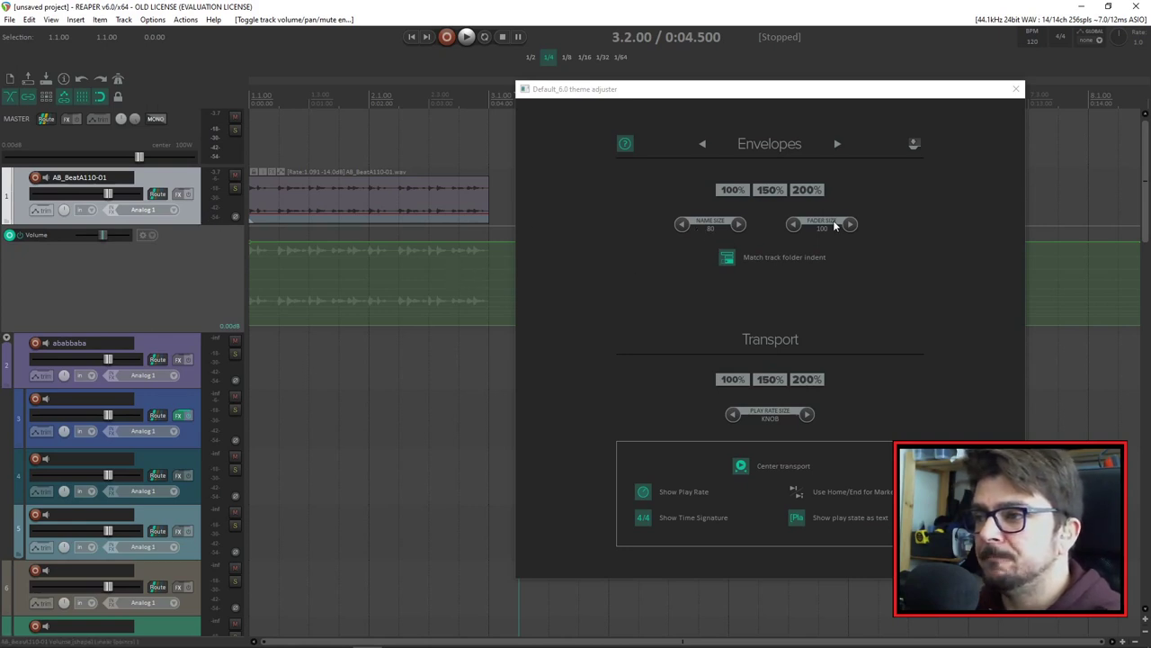
Step: Try the envelope name size at AUTO, 50 and wider values up to 170
{"action": "left_click", "coordinate": [684, 225]}
{"action": "left_click", "coordinate": [683, 225]}
{"action": "left_click", "coordinate": [683, 226]}
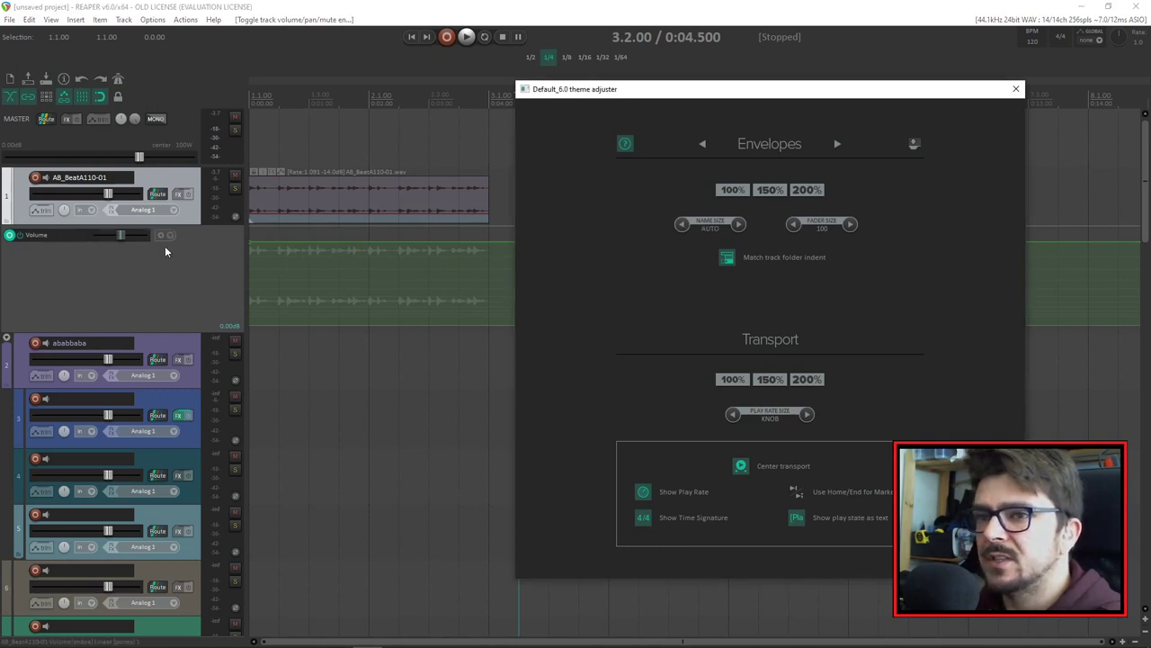
{"action": "left_click", "coordinate": [740, 226]}
{"action": "left_click", "coordinate": [740, 226]}
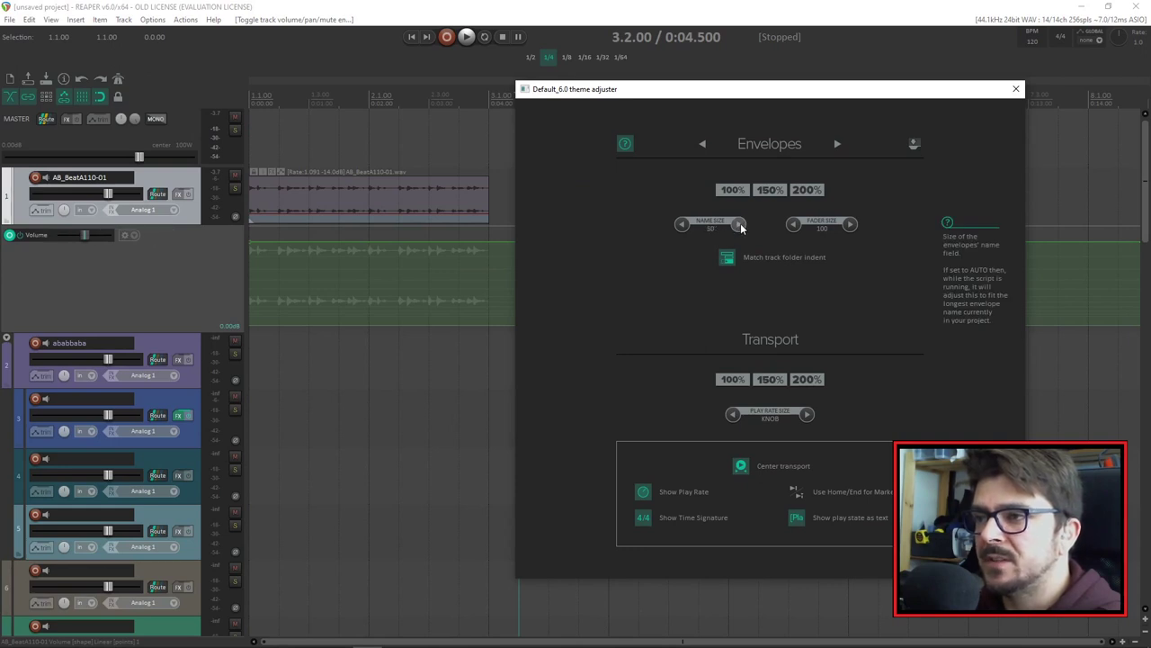
{"action": "left_click", "coordinate": [740, 226]}
{"action": "left_click", "coordinate": [739, 226]}
{"action": "left_click", "coordinate": [741, 225]}
{"action": "left_click", "coordinate": [742, 225]}
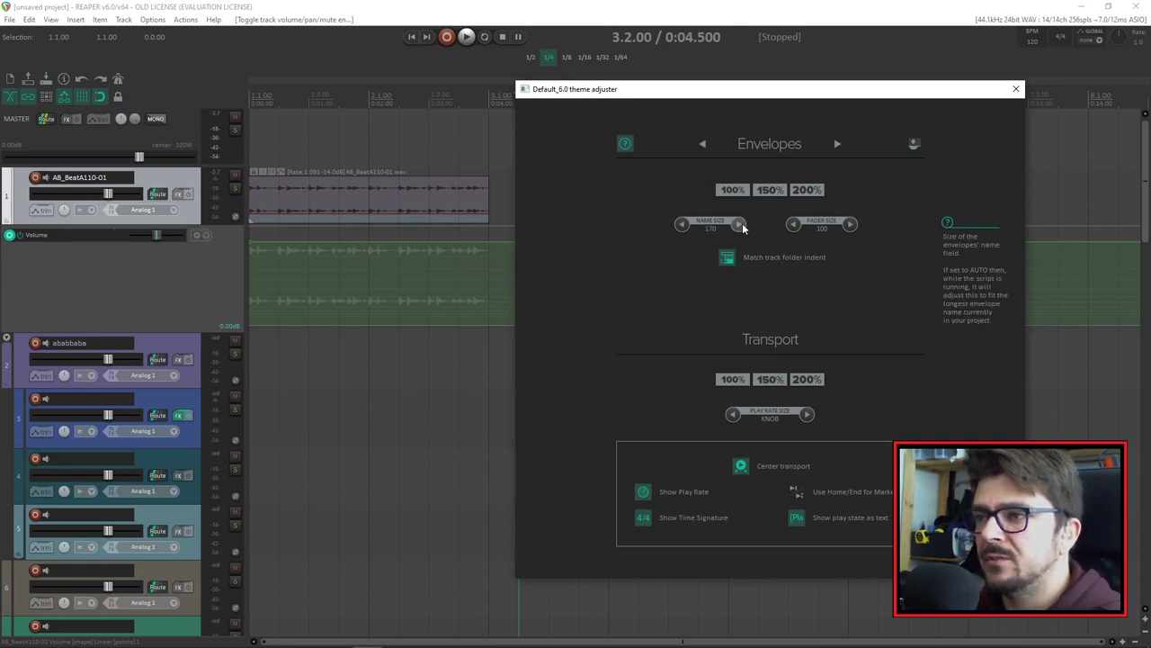
Step: Bring the envelope name size down to 80, try 110, and settle back on 80
{"action": "left_click", "coordinate": [687, 226]}
{"action": "left_click", "coordinate": [686, 226]}
{"action": "left_click", "coordinate": [687, 225]}
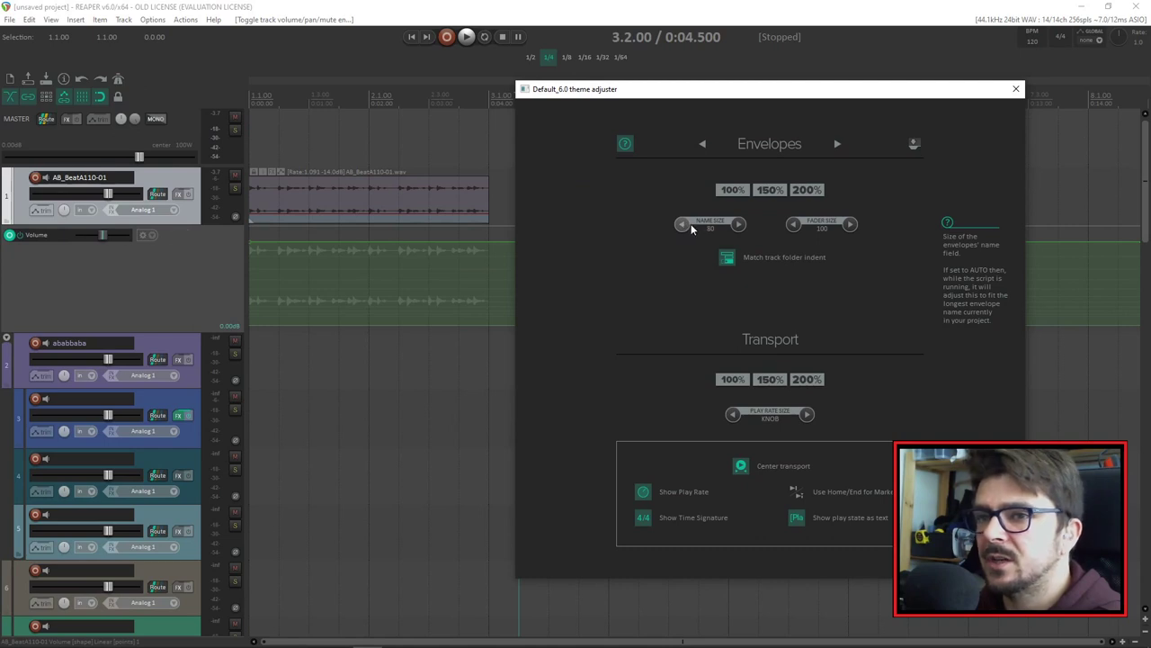
{"action": "left_click", "coordinate": [738, 226]}
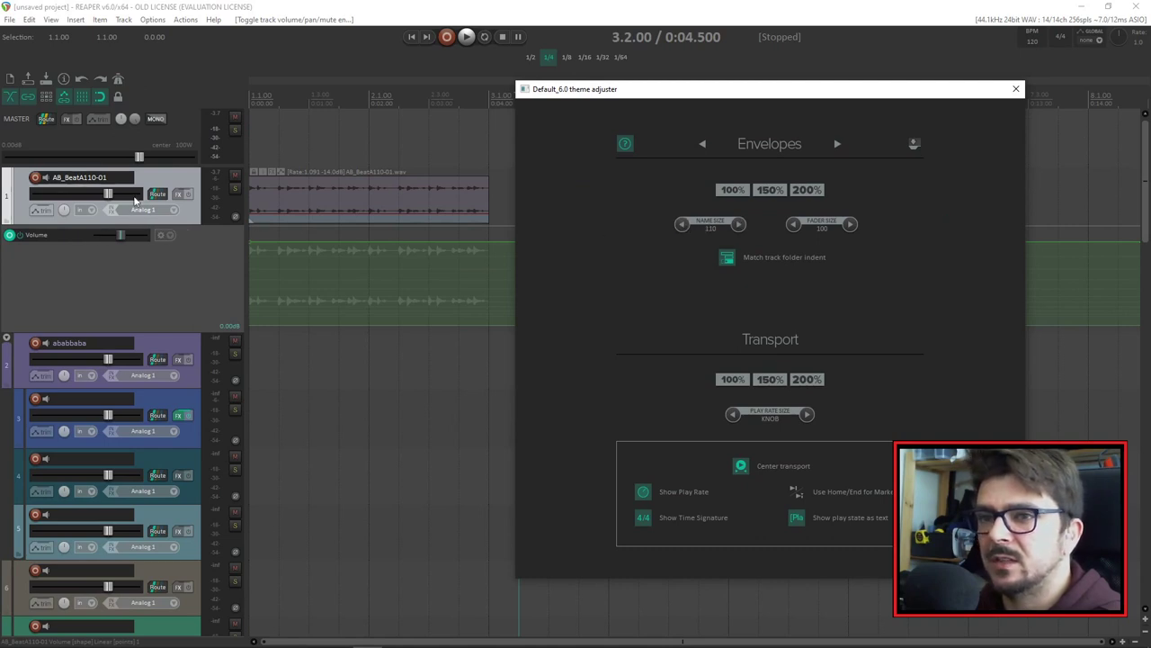
{"action": "left_click", "coordinate": [682, 225]}
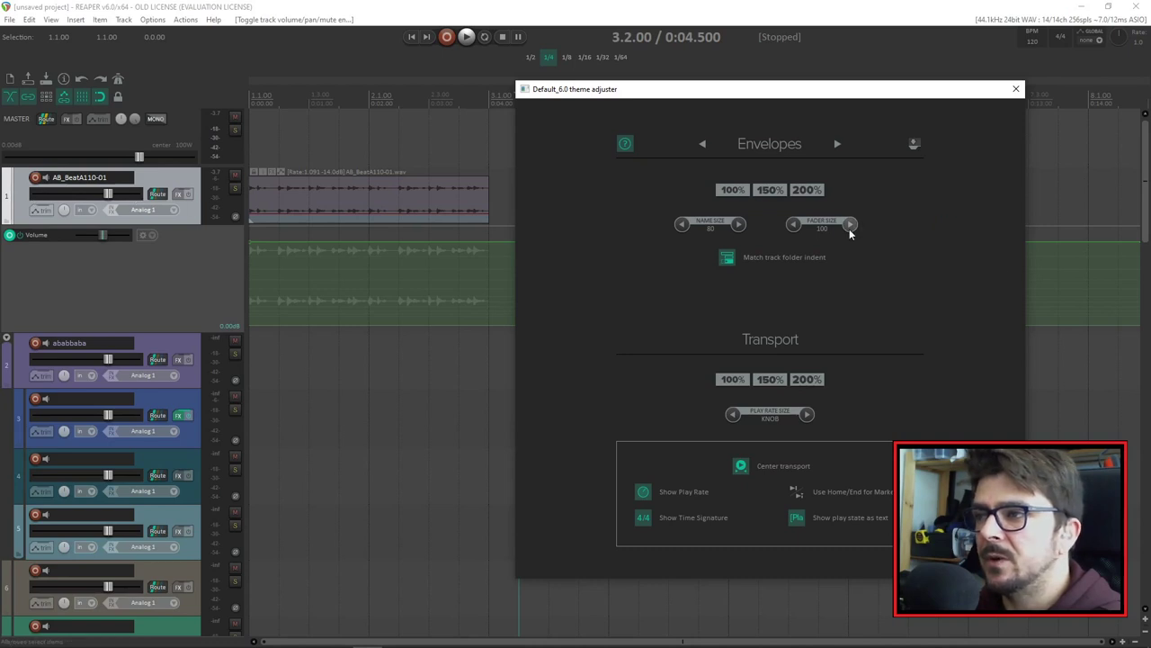
Step: Set the envelope fader size to KNOB
{"action": "left_click", "coordinate": [795, 224]}
{"action": "left_click", "coordinate": [795, 225]}
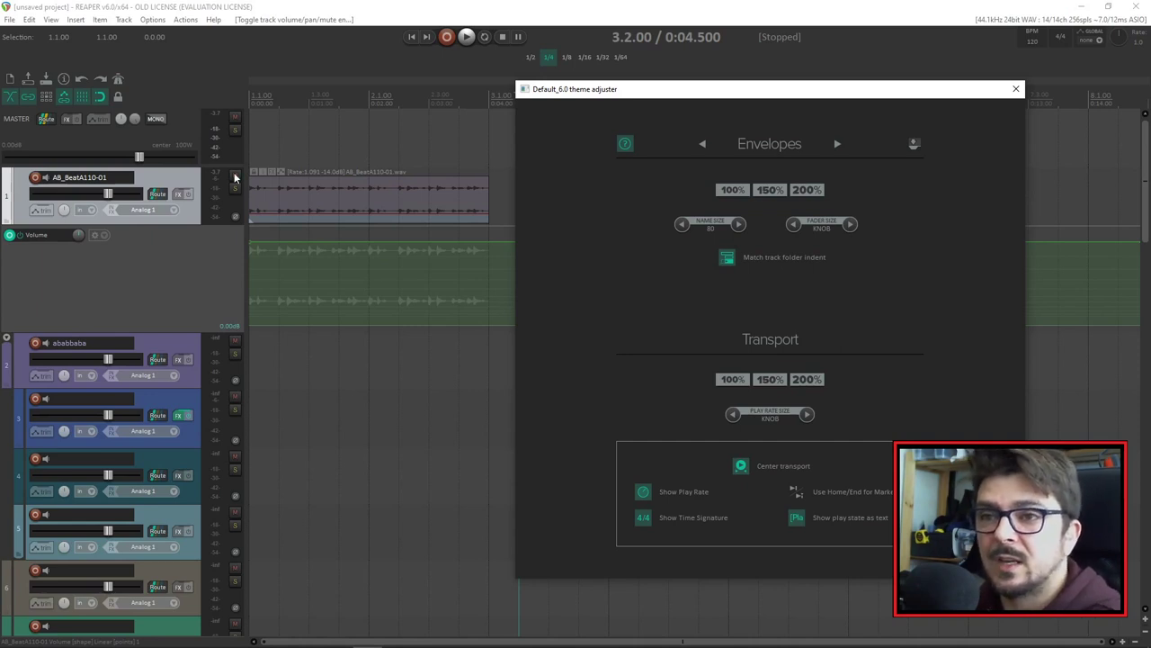
{"action": "left_click", "coordinate": [178, 181]}
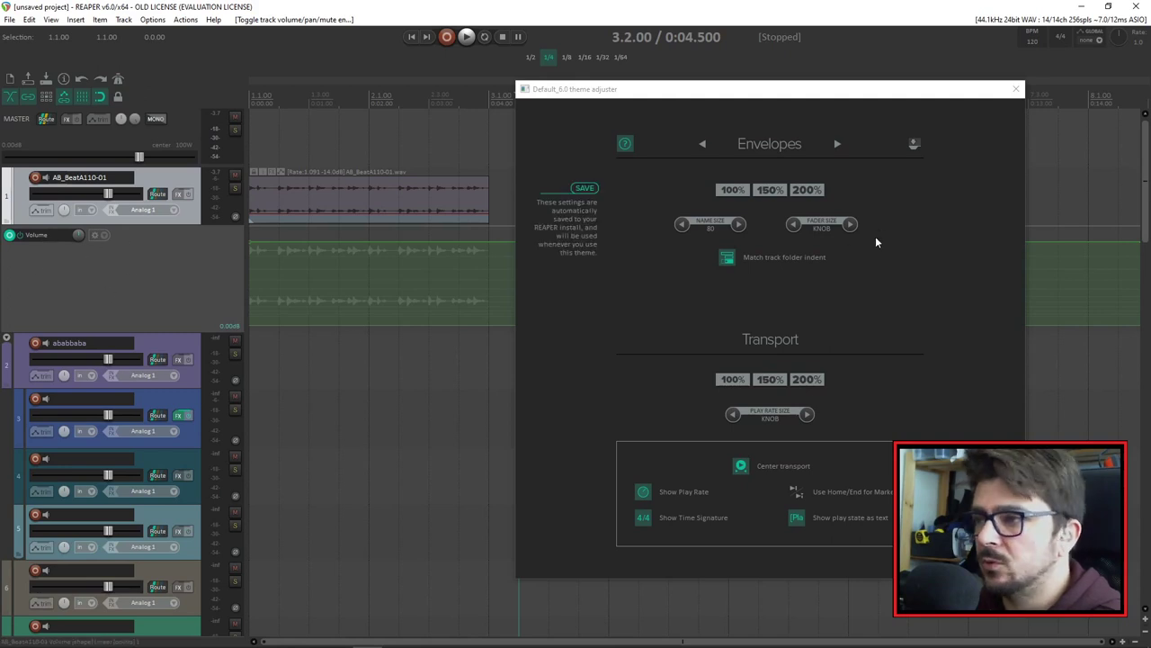
Step: Set the envelope fader size to 130
{"action": "left_click", "coordinate": [853, 226]}
{"action": "left_click", "coordinate": [854, 227]}
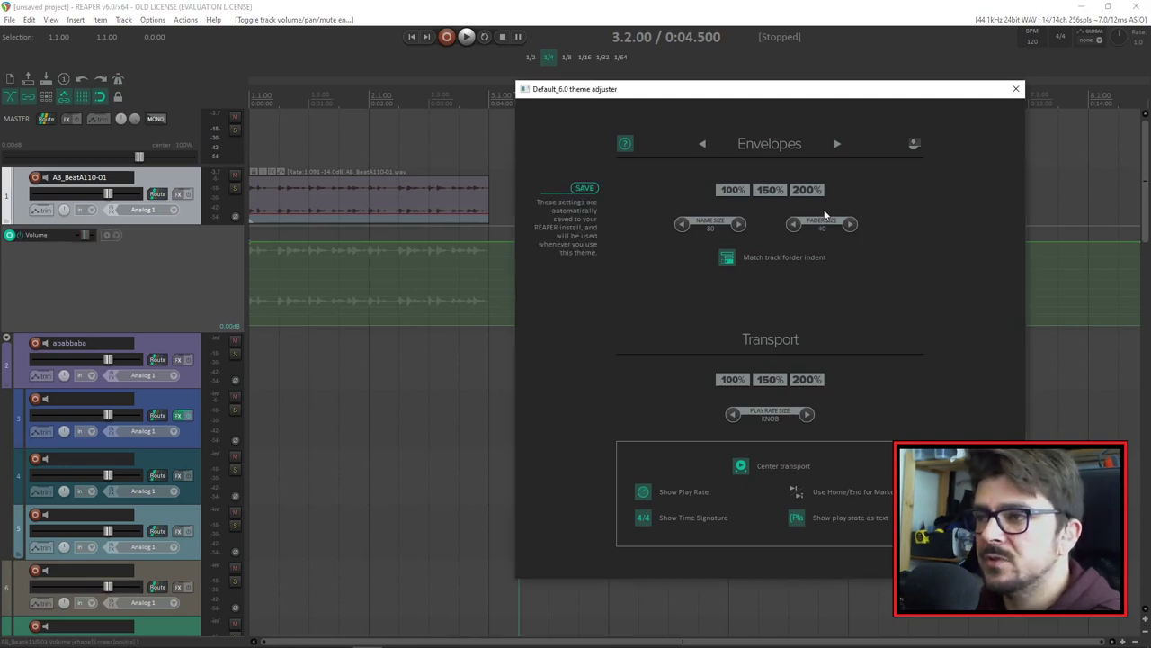
{"action": "left_click", "coordinate": [852, 227]}
{"action": "left_click", "coordinate": [852, 227]}
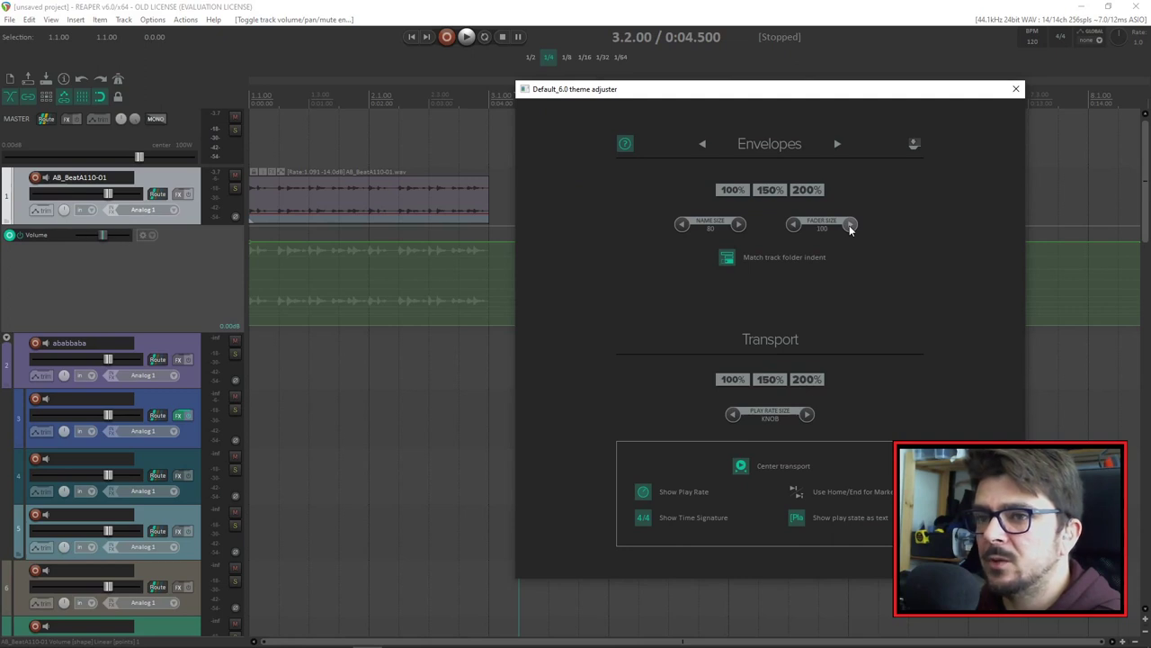
{"action": "left_click", "coordinate": [851, 227]}
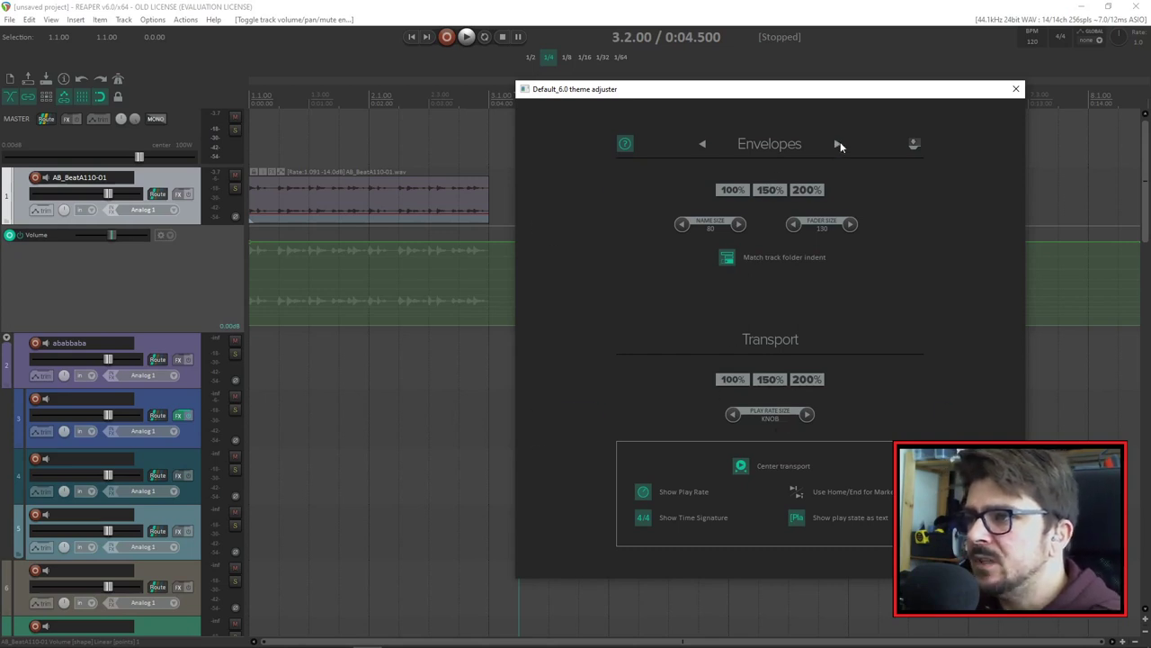
Step: Page through the Theme Adjuster's sections and return to the Track Control Panel page
{"action": "left_click", "coordinate": [837, 144]}
{"action": "left_click", "coordinate": [700, 145]}
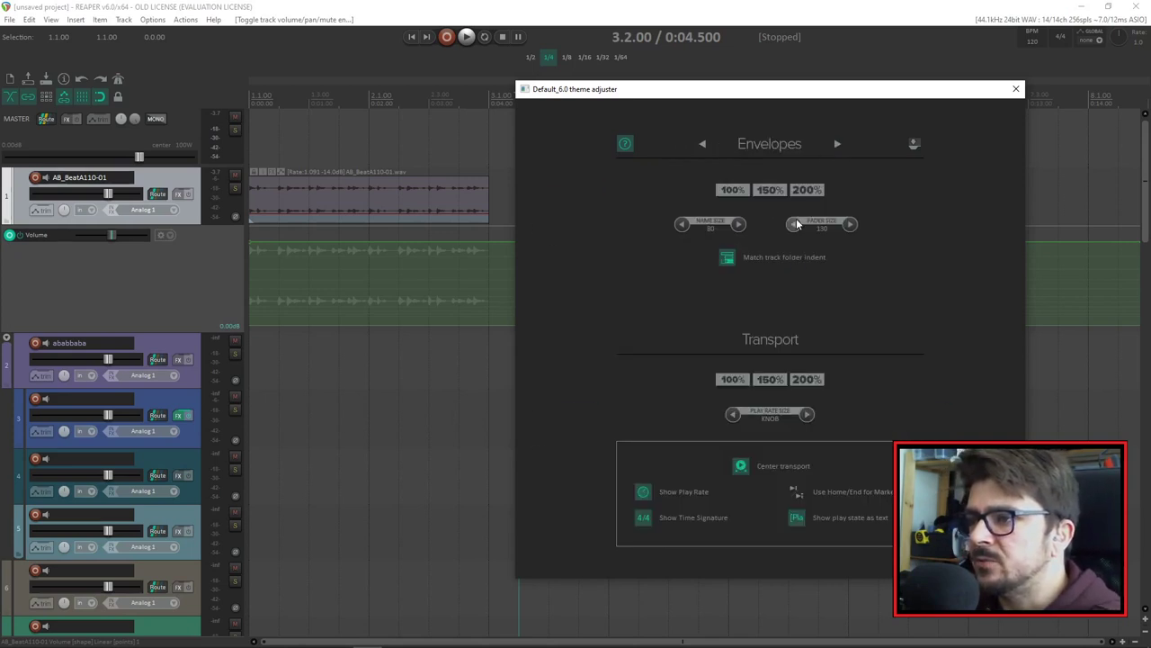
{"action": "left_click", "coordinate": [838, 144]}
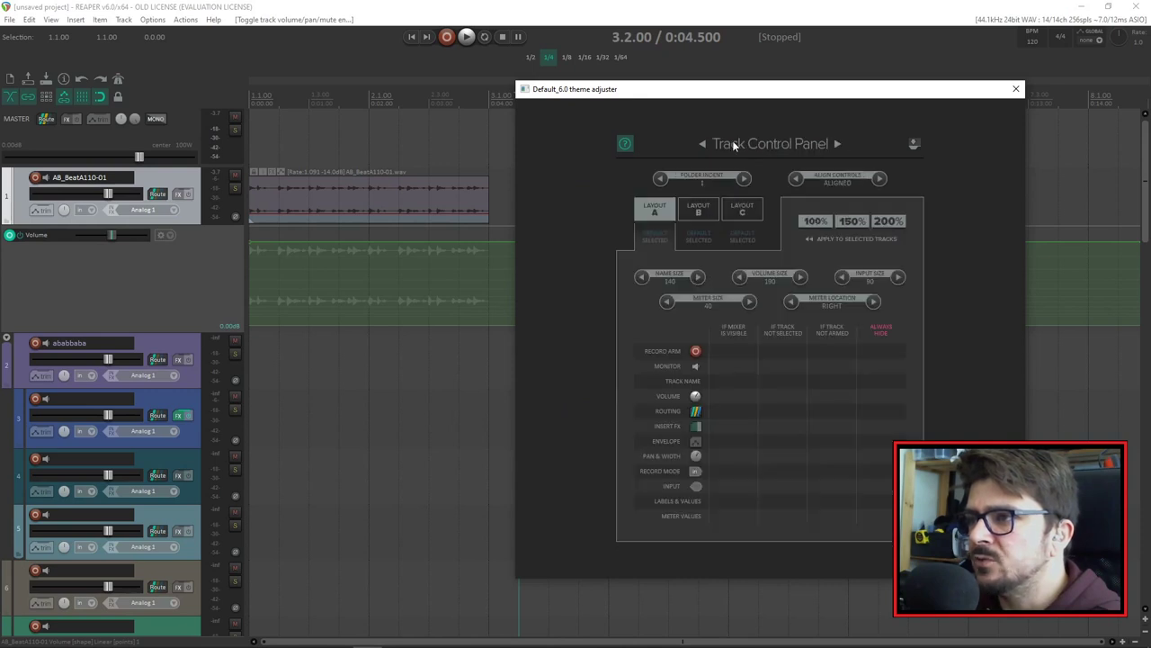
{"action": "left_click", "coordinate": [703, 145]}
{"action": "left_click", "coordinate": [703, 145]}
{"action": "left_click", "coordinate": [704, 145]}
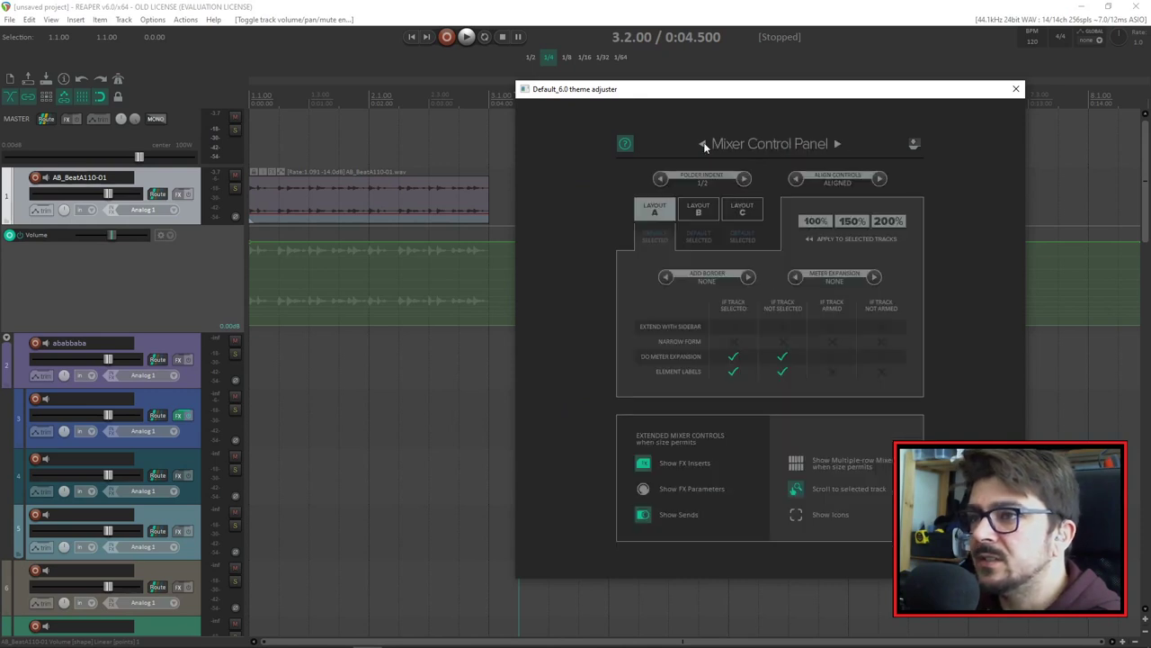
{"action": "left_click", "coordinate": [703, 145]}
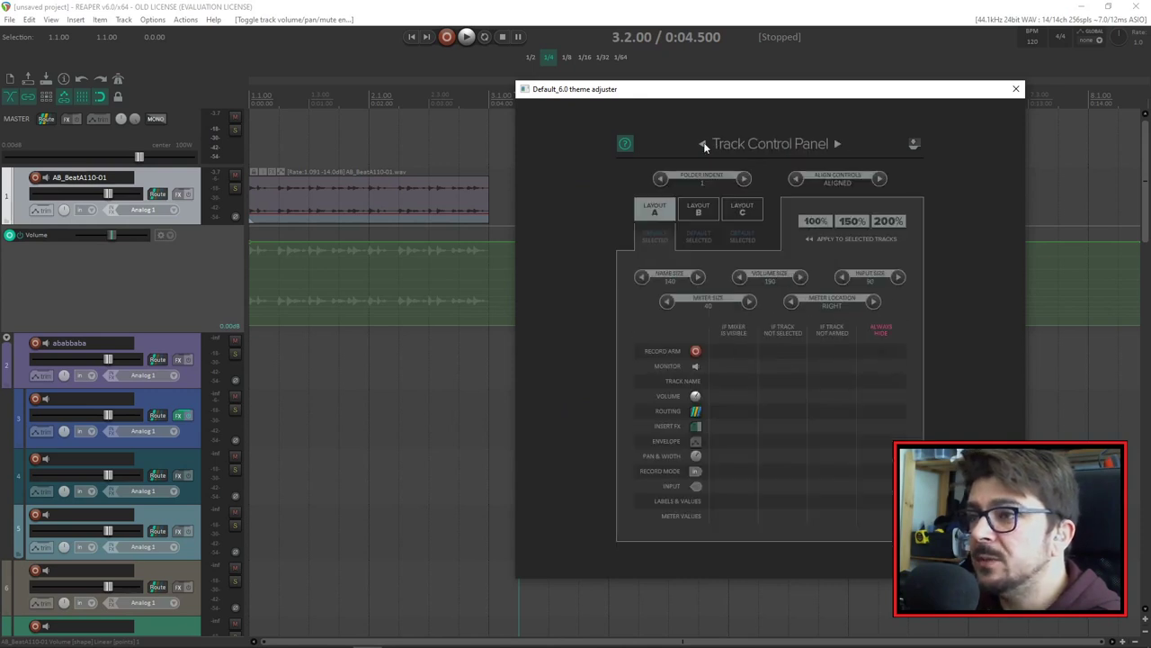
Step: Locate the Theme Adjuster among the theme options, filter the action list for "theme" and select the Default_6.0_theme_adjuster.lua script
{"action": "left_click", "coordinate": [151, 20]}
{"action": "mouse_move", "coordinate": [218, 441]}
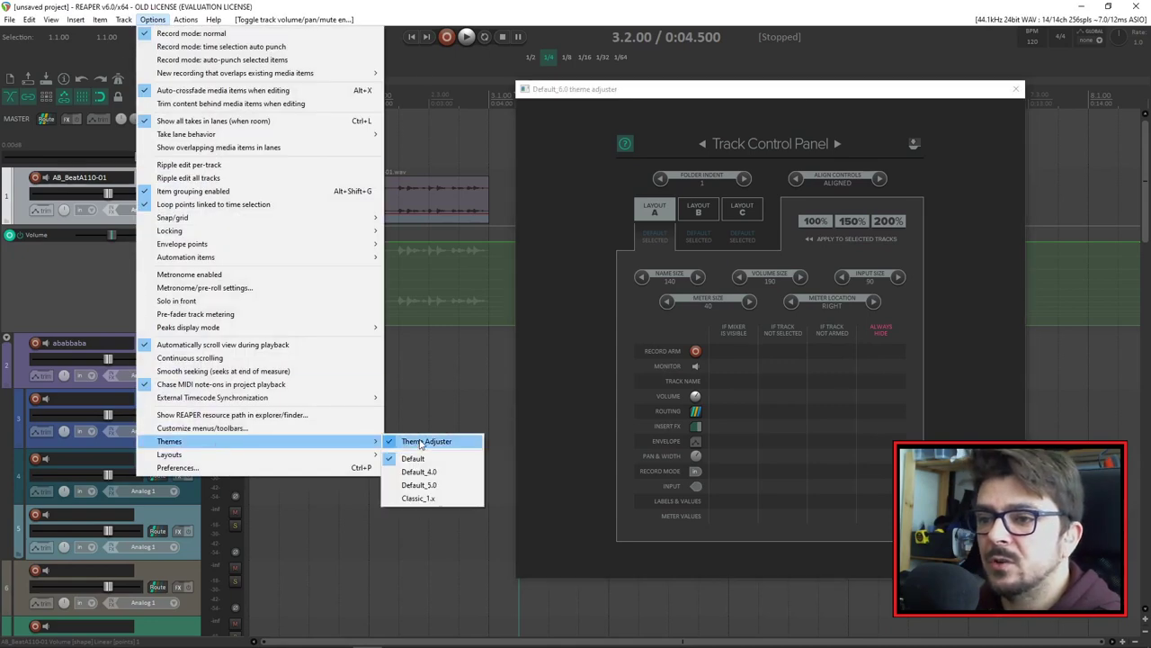
{"action": "left_click", "coordinate": [198, 34]}
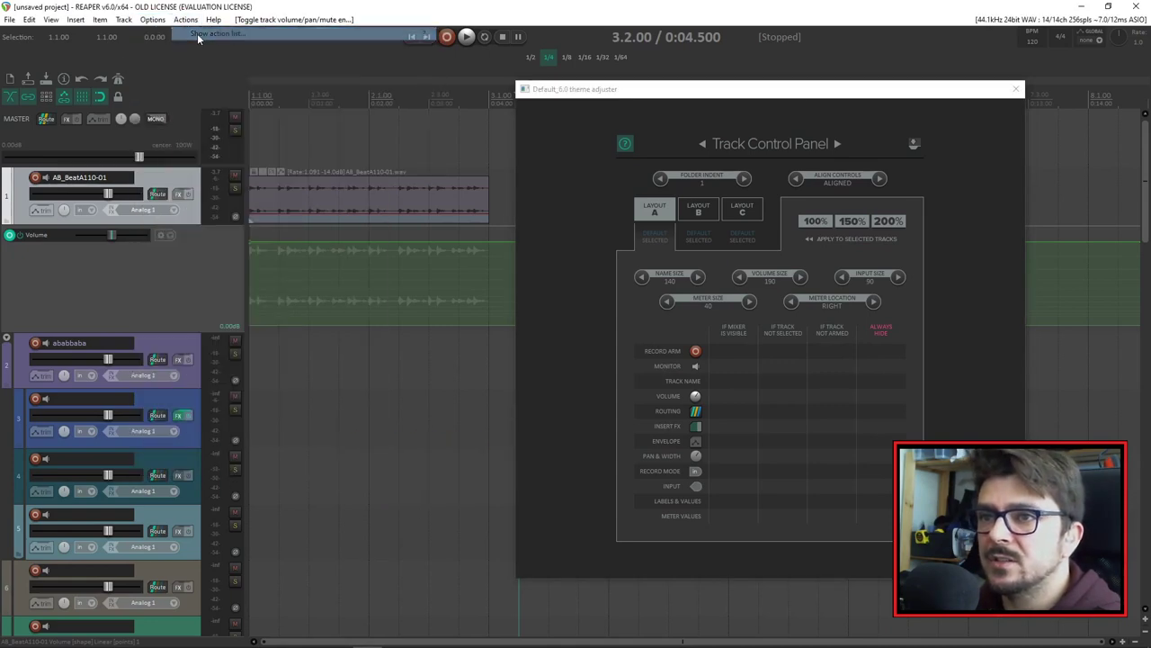
{"action": "type", "text": "theme"}
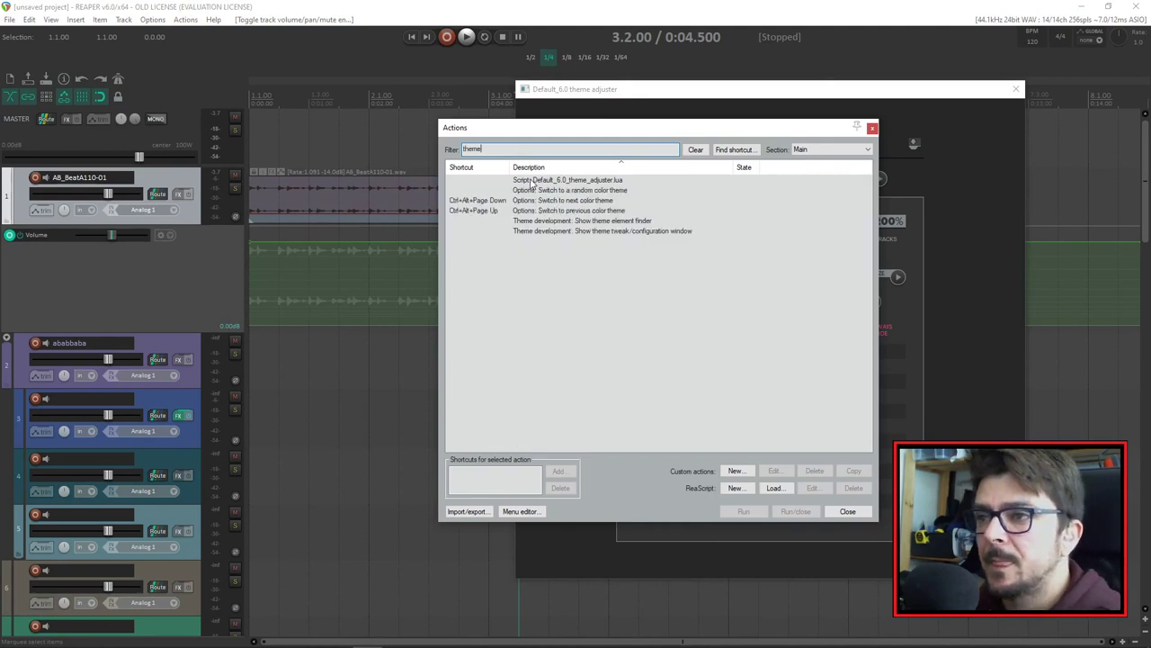
{"action": "left_click", "coordinate": [519, 180]}
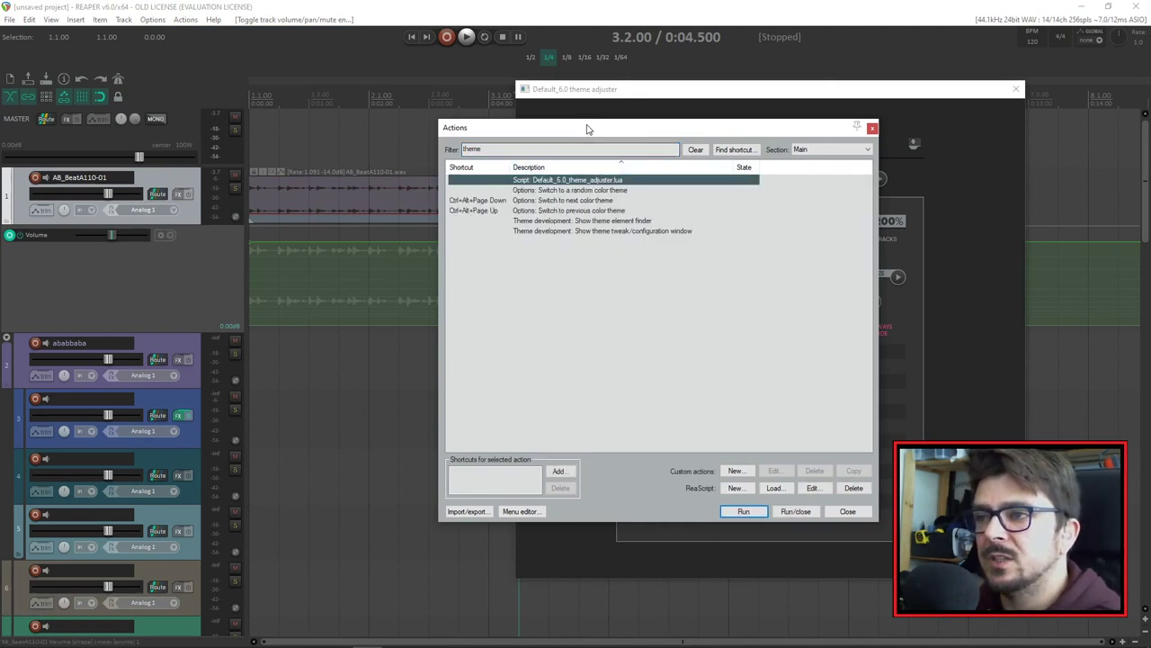
{"action": "left_click_drag", "start_coordinate": [585, 125], "coordinate": [724, 102]}
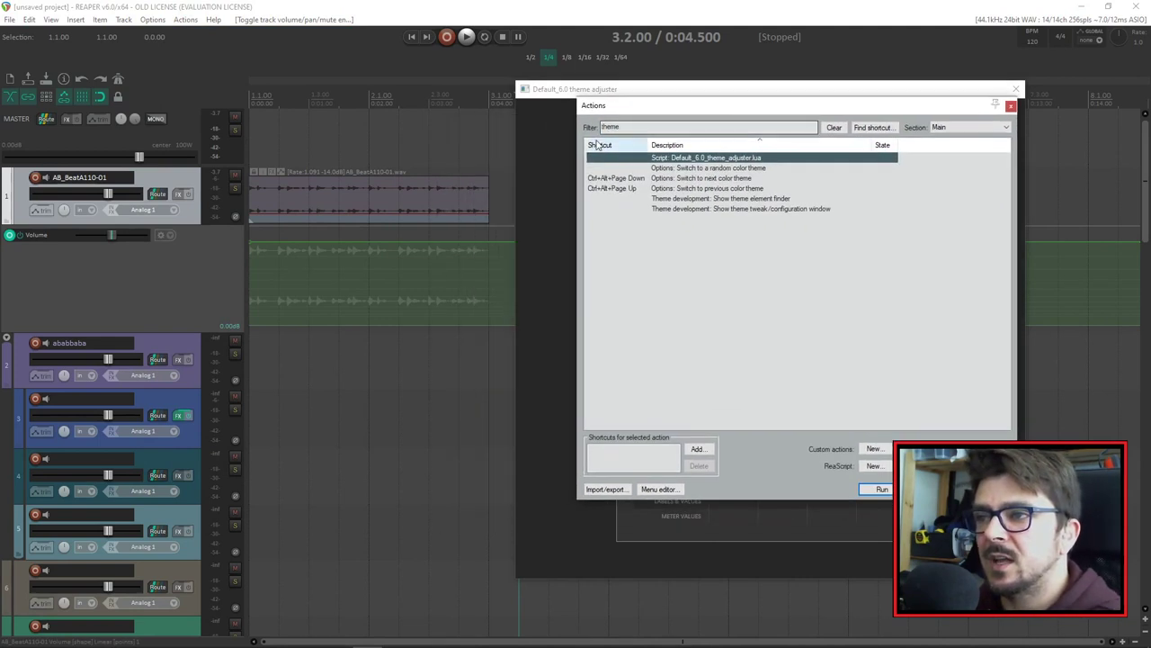
Step: Open the theme tweak/configuration window beside the Theme Adjuster and filter its color and font settings for "transp"
{"action": "double_click", "coordinate": [776, 209]}
{"action": "left_click_drag", "start_coordinate": [526, 191], "coordinate": [693, 168]}
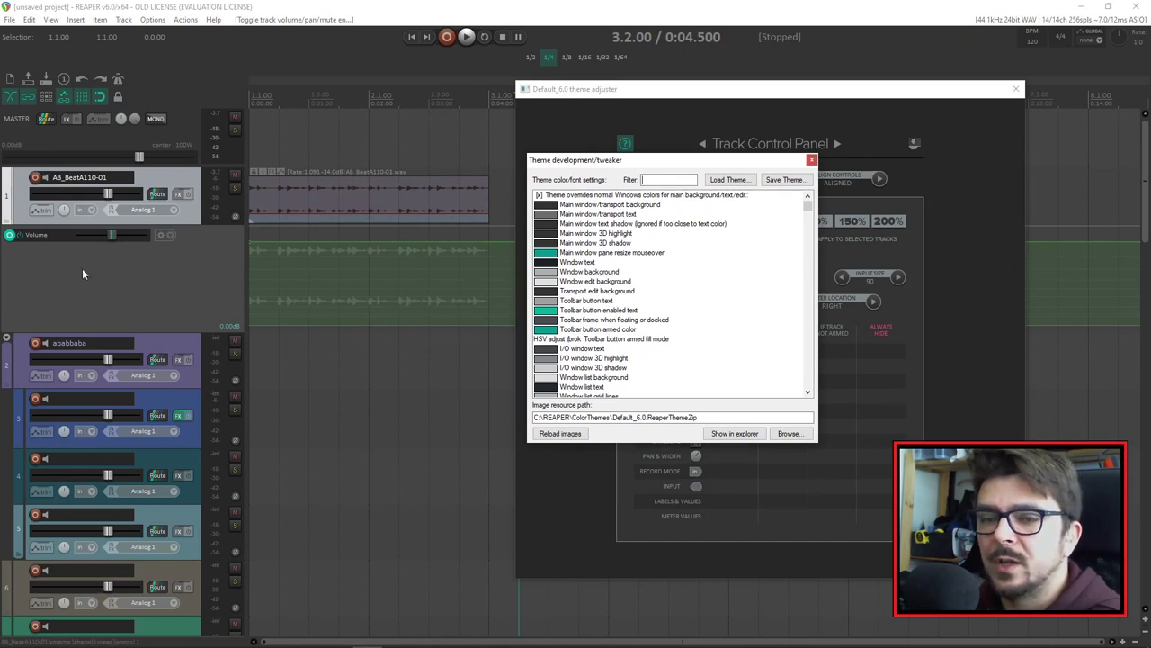
{"action": "left_click_drag", "start_coordinate": [655, 165], "coordinate": [541, 171]}
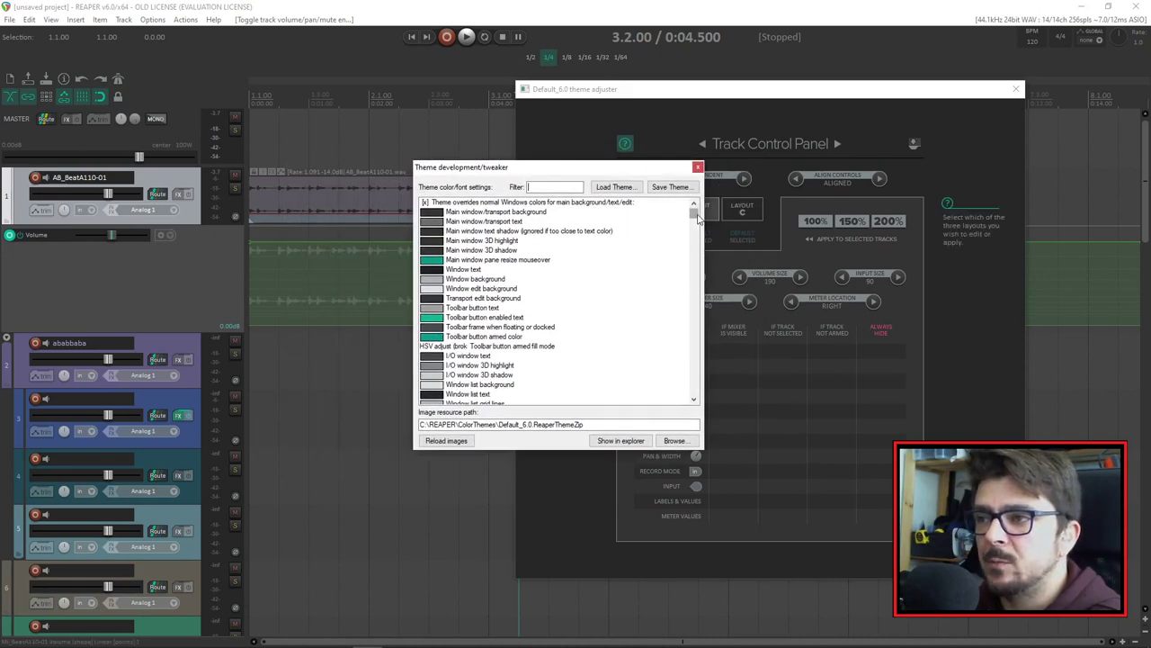
{"action": "mouse_move", "coordinate": [697, 216]}
{"action": "left_mouse_down"}
{"action": "mouse_move", "coordinate": [695, 263]}
{"action": "mouse_move", "coordinate": [695, 210]}
{"action": "left_mouse_up"}
{"action": "left_click_drag", "start_coordinate": [645, 169], "coordinate": [380, 147]}
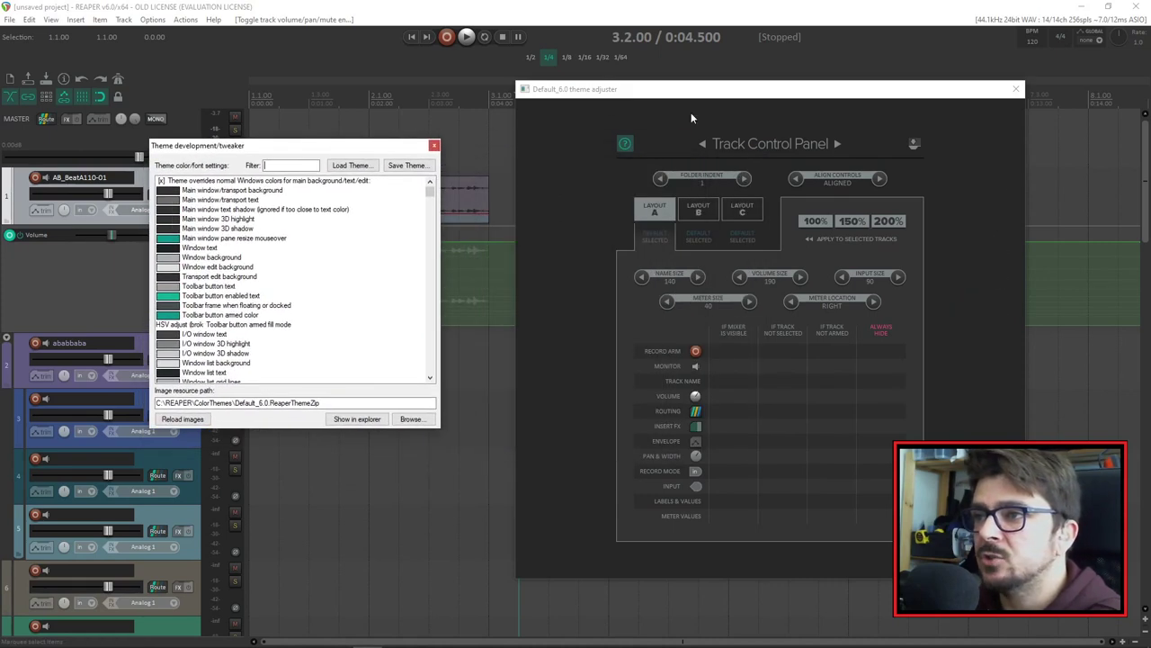
{"action": "mouse_move", "coordinate": [706, 90]}
{"action": "left_mouse_down"}
{"action": "mouse_move", "coordinate": [742, 74]}
{"action": "mouse_move", "coordinate": [710, 101]}
{"action": "left_mouse_up"}
{"action": "left_click_drag", "start_coordinate": [380, 151], "coordinate": [456, 101]}
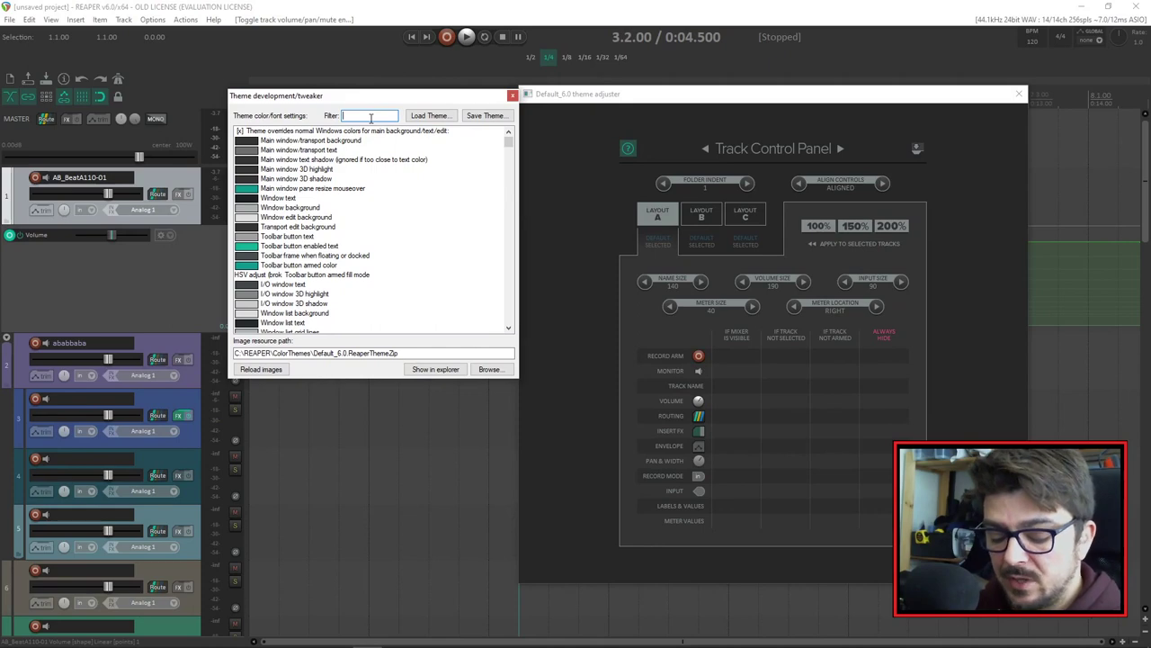
{"action": "type", "text": "ans"}
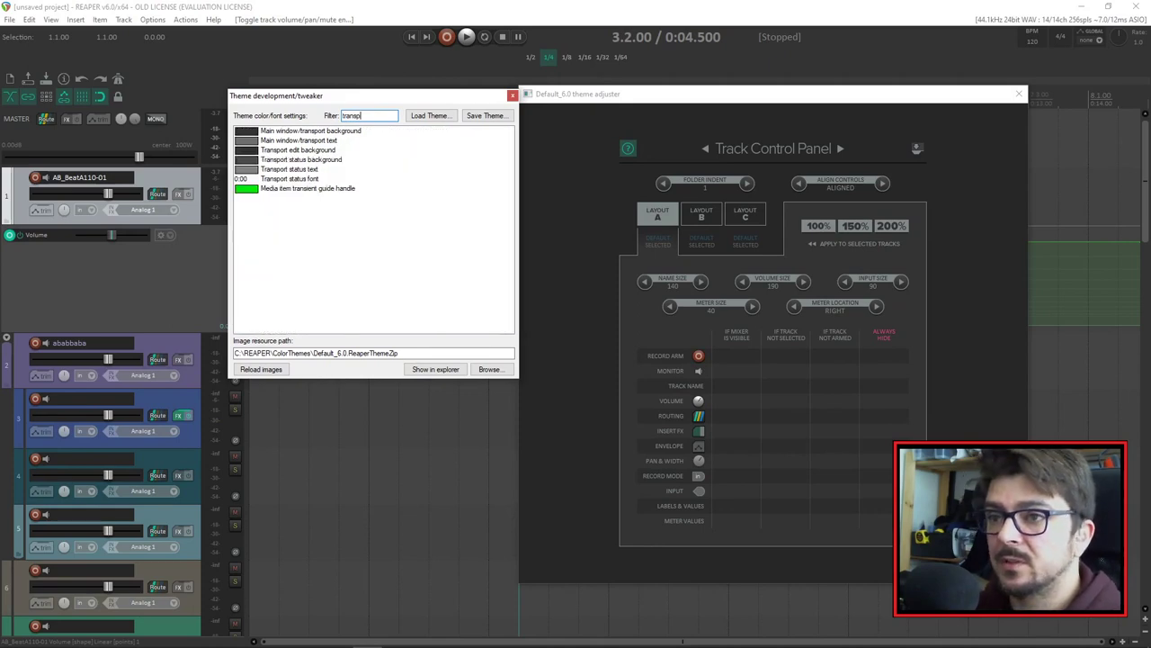
{"action": "type", "text": "p"}
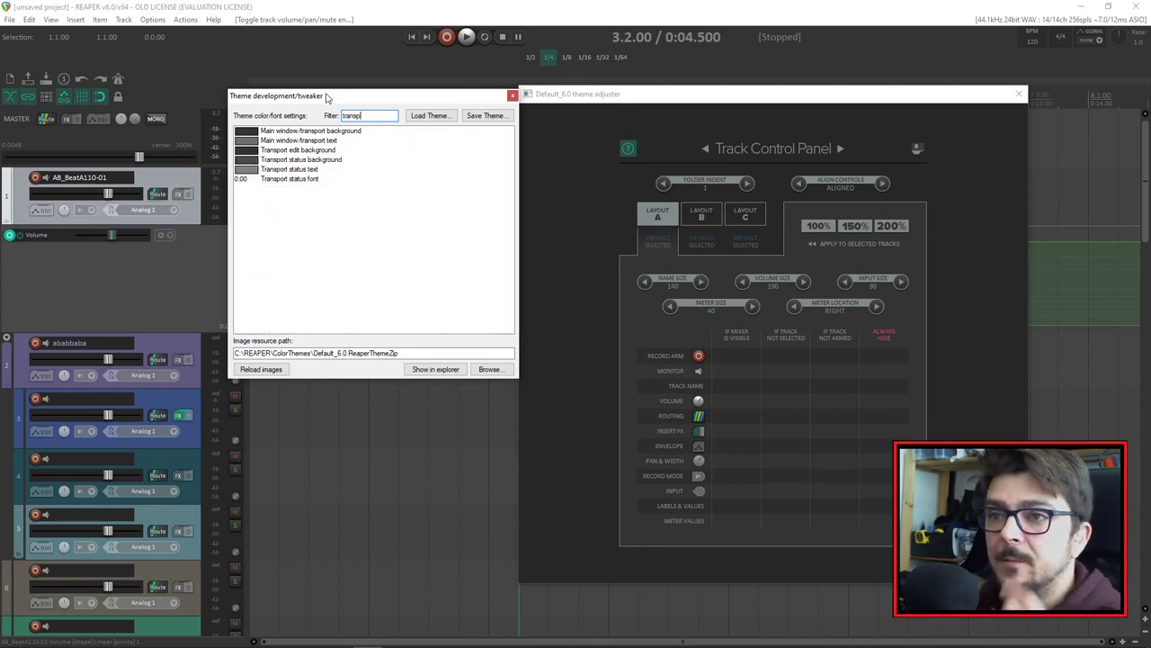
Step: Try white as the main window/transport background color, restore the dark grey and close the theme tweaker
{"action": "double_click", "coordinate": [256, 132]}
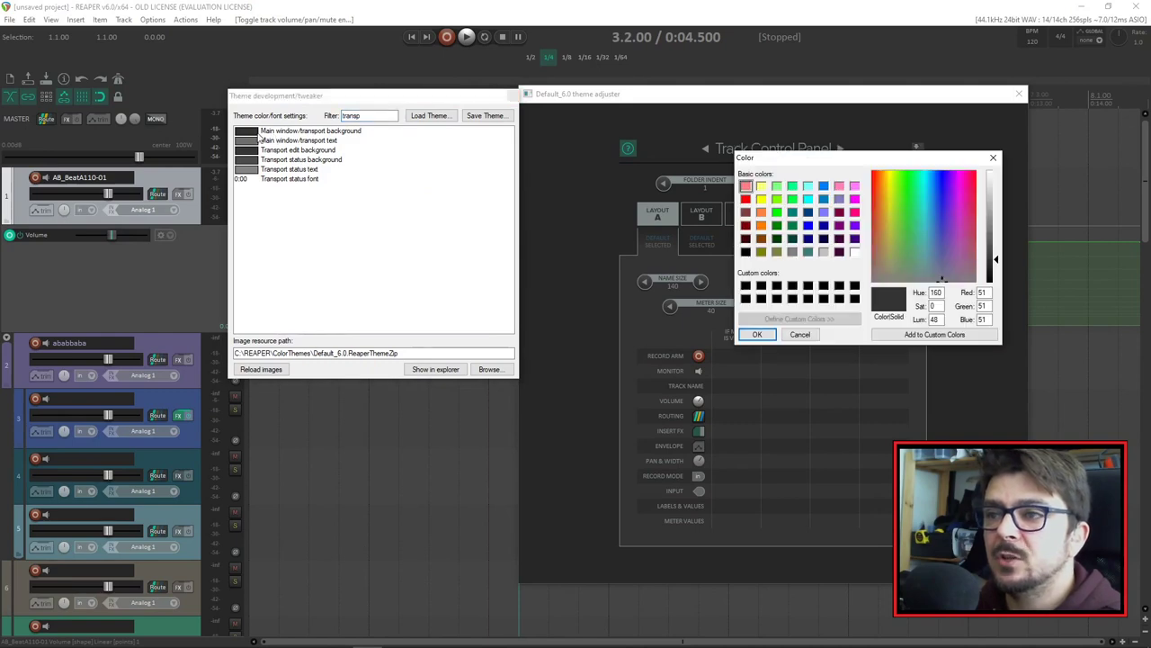
{"action": "left_click", "coordinate": [757, 334]}
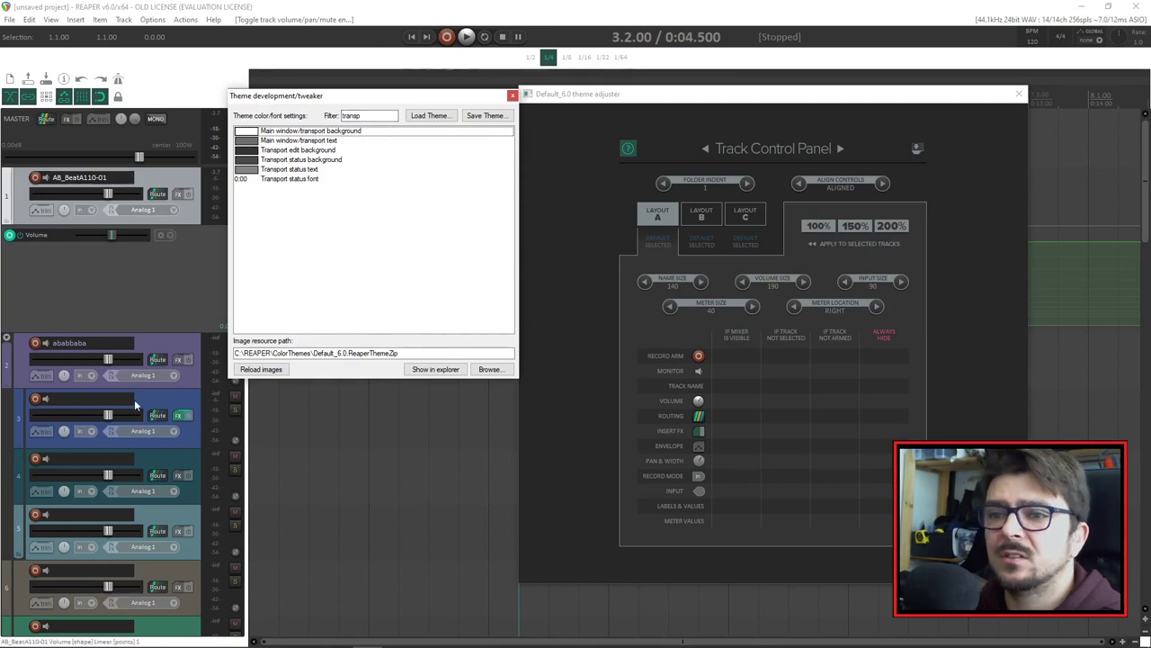
{"action": "left_click", "coordinate": [250, 135]}
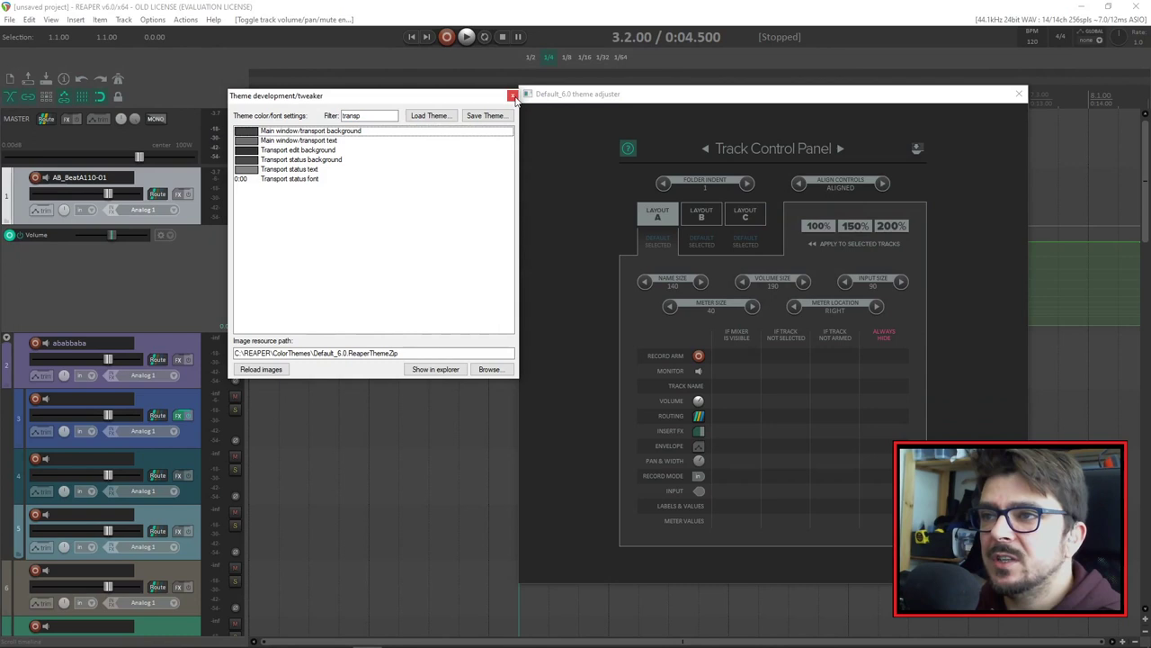
{"action": "left_click", "coordinate": [511, 96]}
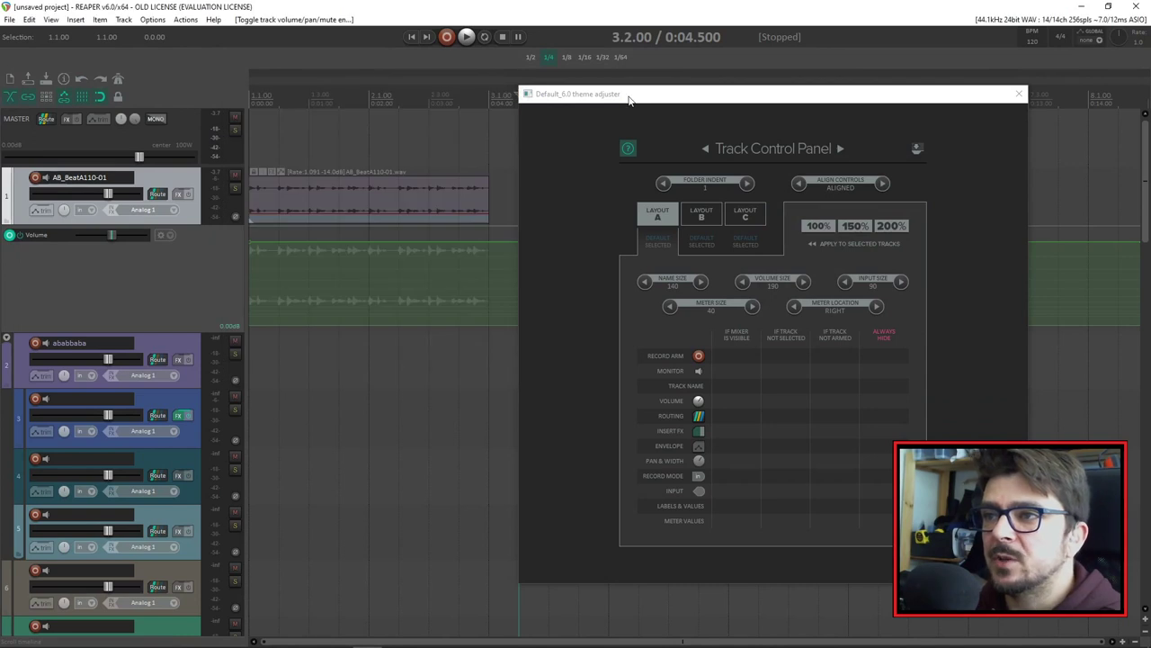
{"action": "left_click_drag", "start_coordinate": [629, 100], "coordinate": [686, 107]}
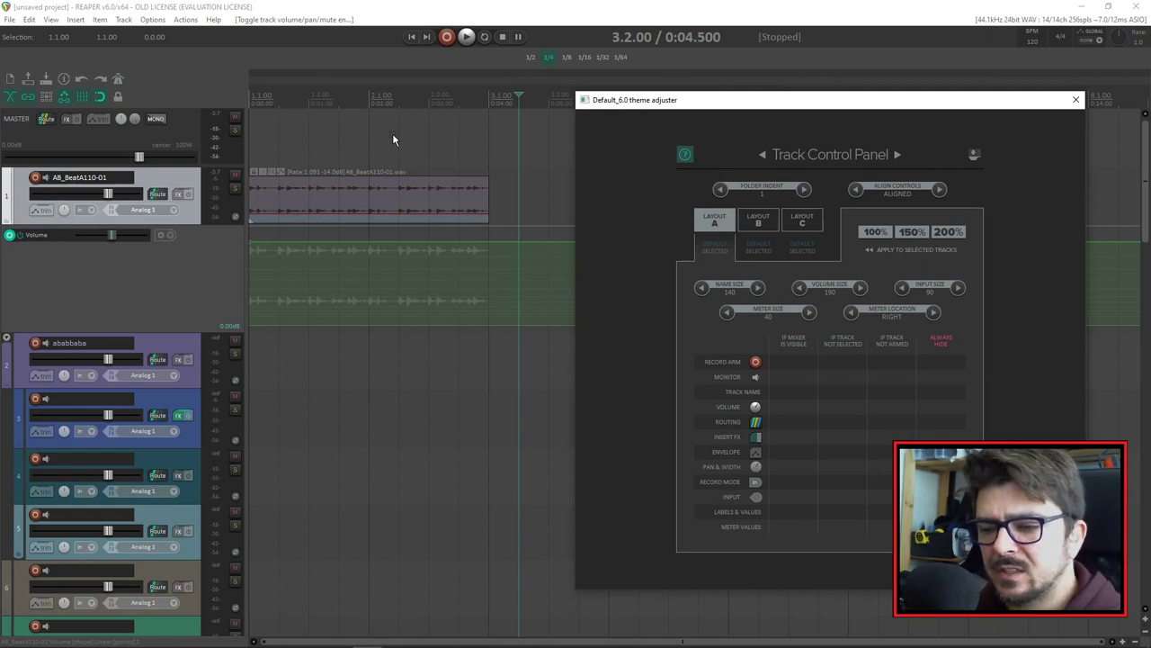
{"action": "left_click", "coordinate": [185, 346]}
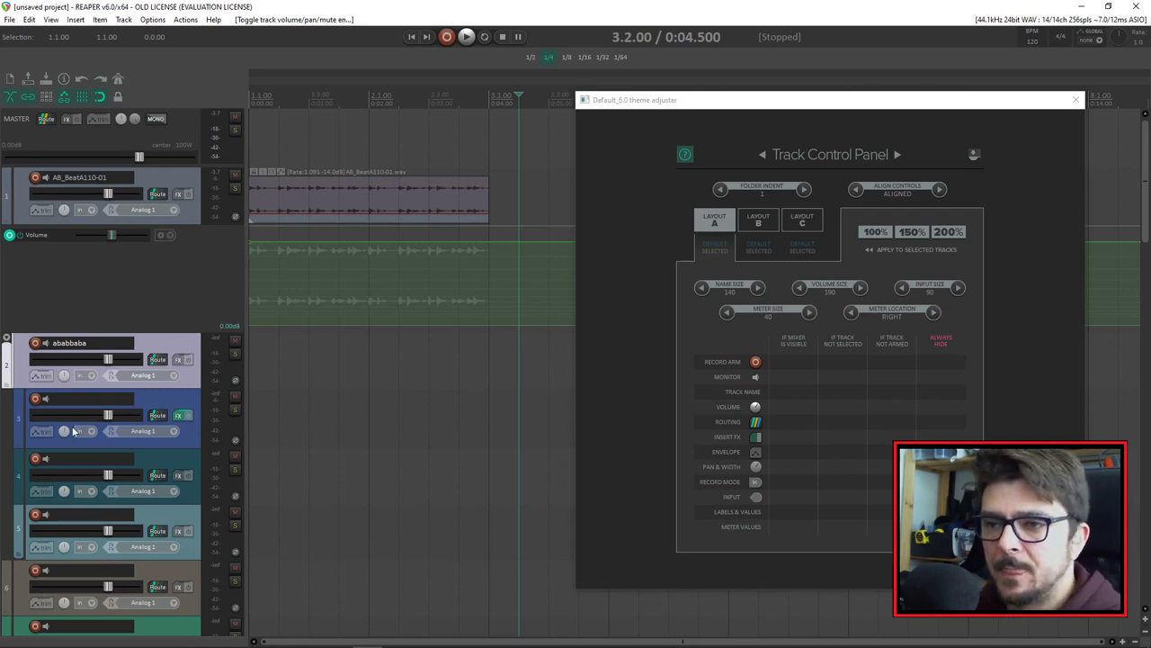
{"action": "left_click", "coordinate": [178, 398]}
{"action": "left_click", "coordinate": [166, 341]}
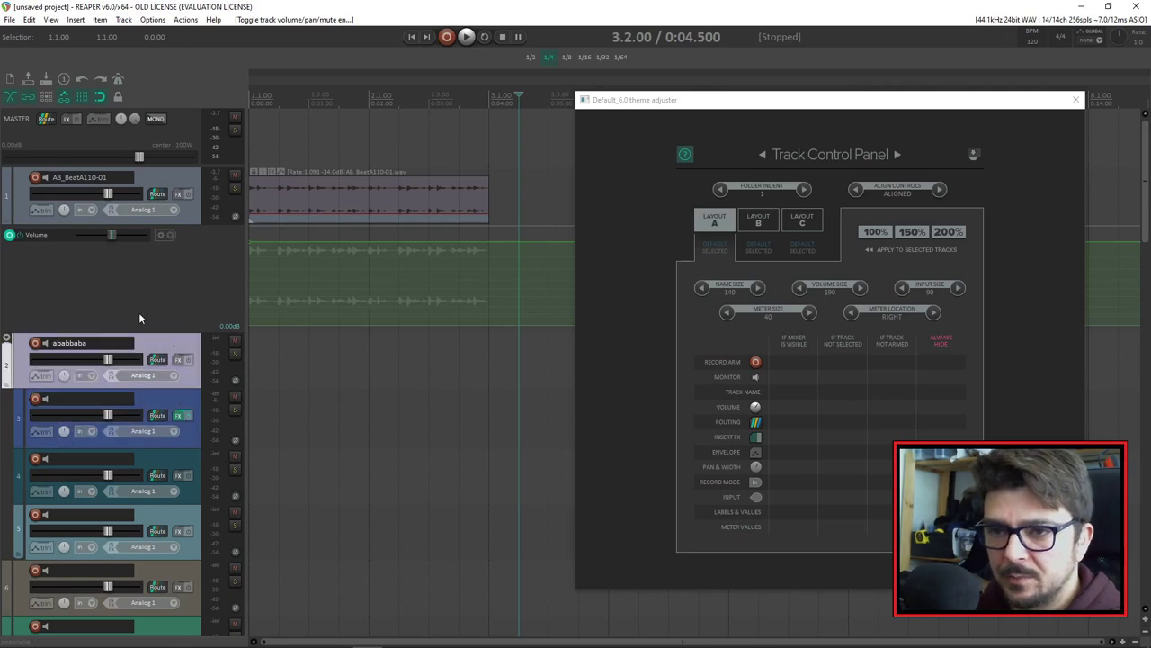
Step: Add the TX16Wx (CWITEC) sampler plug-in to track 6, finding it in the full plug-in list by filtering for "tx"
{"action": "scroll", "coordinate": [140, 317], "scroll_direction": "down", "scroll_amount": 5}
{"action": "left_click", "coordinate": [183, 245]}
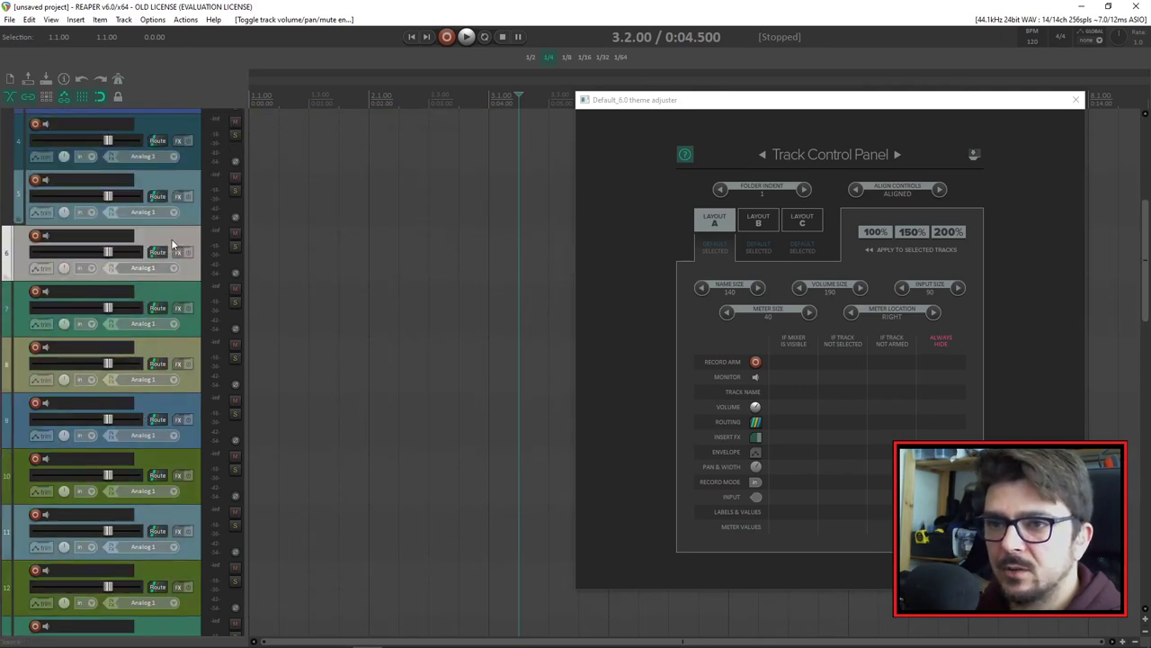
{"action": "left_click", "coordinate": [178, 252]}
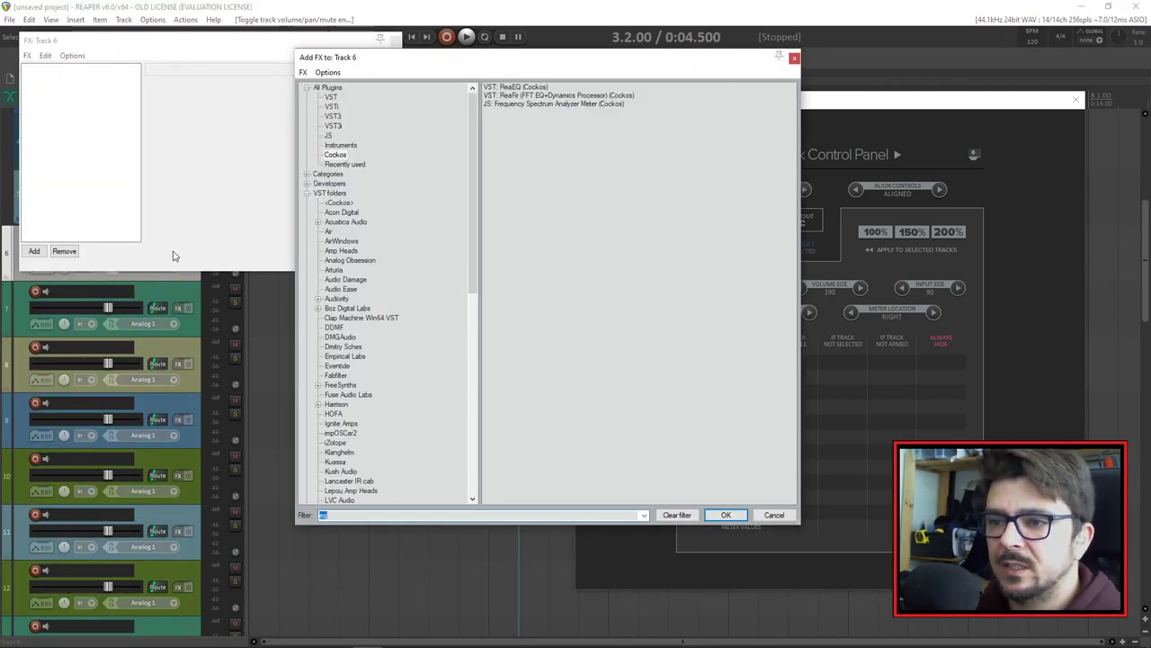
{"action": "type", "text": "tx"}
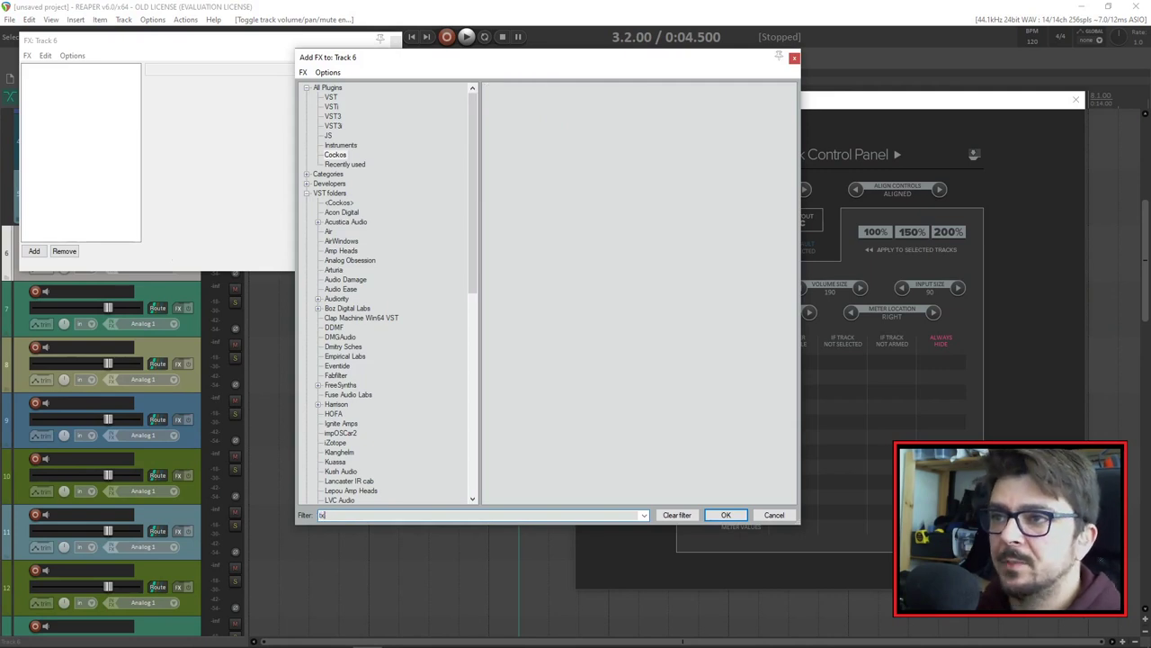
{"action": "left_click", "coordinate": [328, 88]}
{"action": "left_click", "coordinate": [531, 88]}
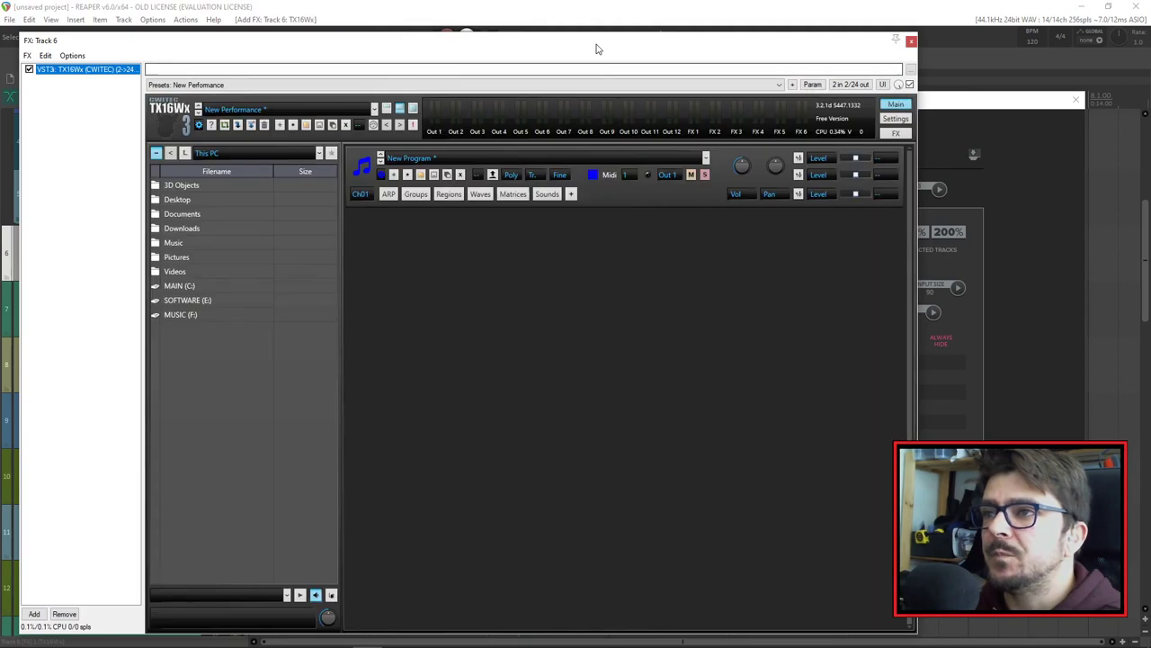
{"action": "left_click_drag", "start_coordinate": [599, 45], "coordinate": [724, 29]}
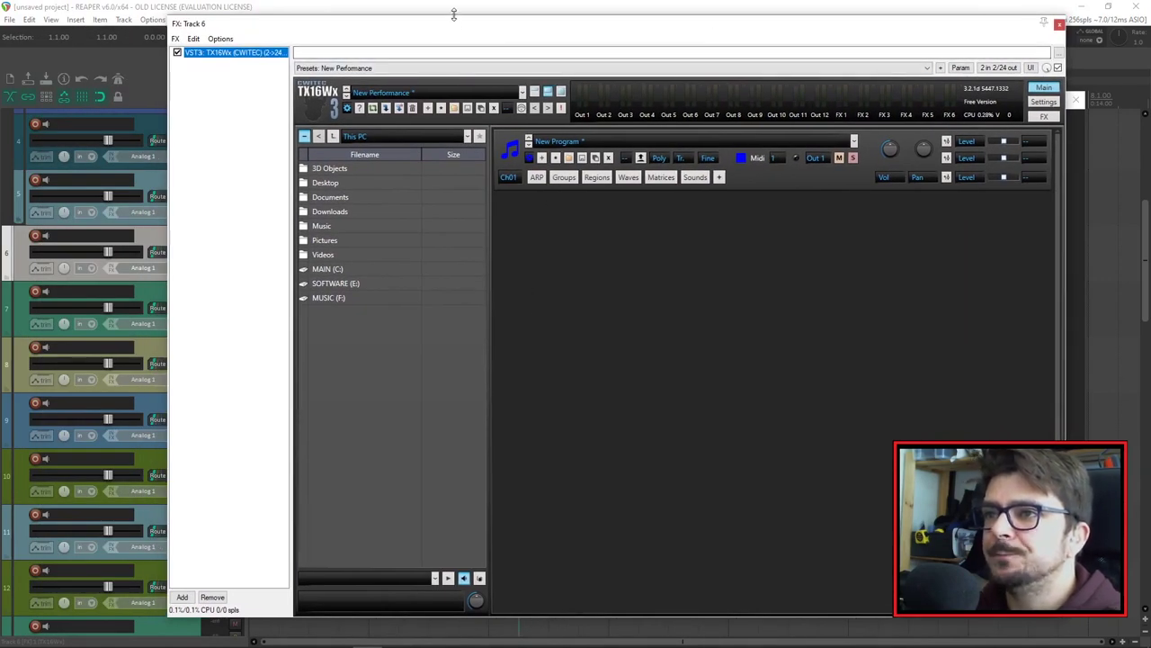
{"action": "left_click_drag", "start_coordinate": [454, 13], "coordinate": [477, 33]}
Step: Show the ARP, Groups, Regions and Waves sections in the TX16Wx sampler
{"action": "left_click", "coordinate": [558, 198]}
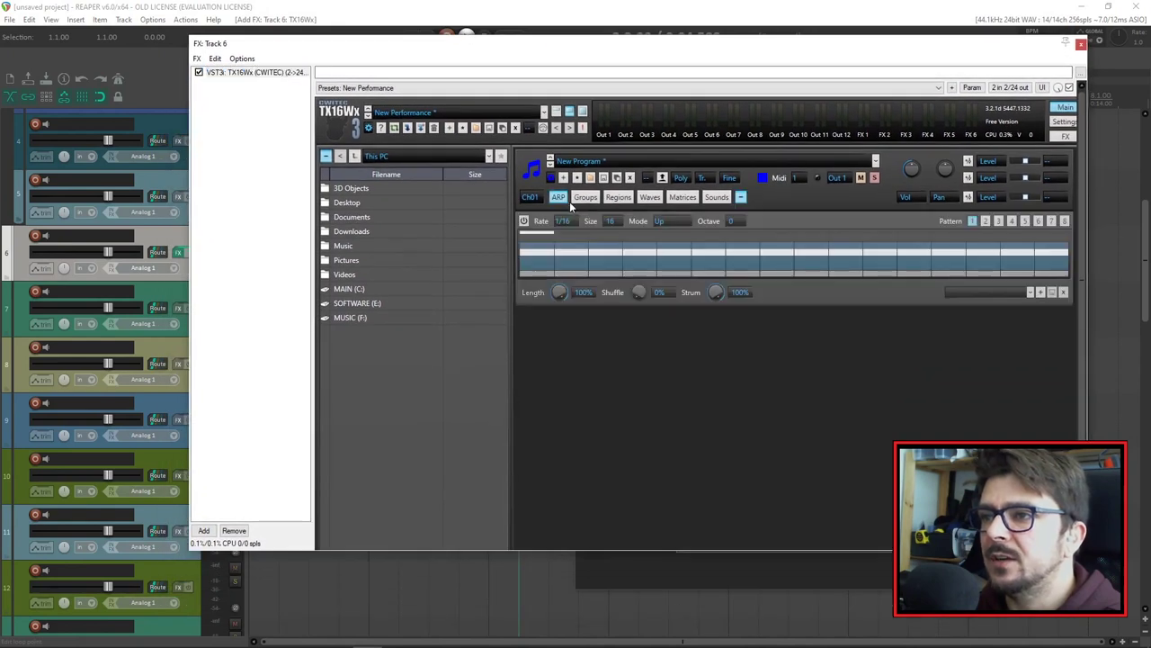
{"action": "left_click", "coordinate": [586, 197]}
{"action": "left_click", "coordinate": [618, 197]}
{"action": "left_click", "coordinate": [649, 197]}
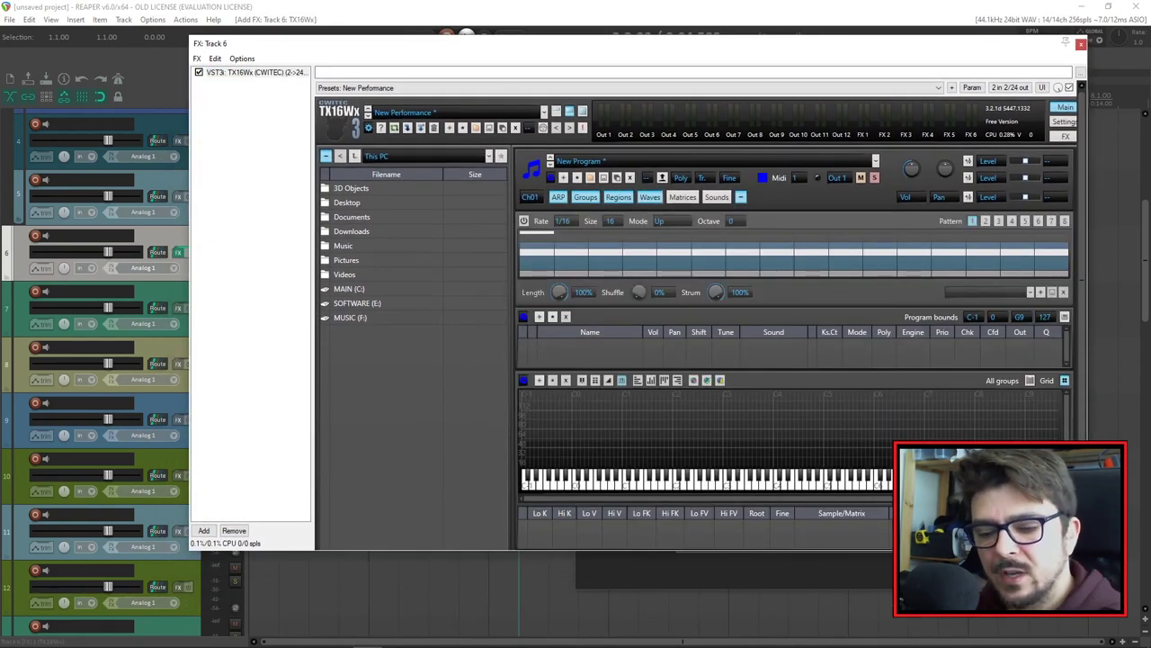
Step: Browse the sampler's files to the Linda Ronstatd Snare folder inside SOUND LIBRARY\2-Snares on the MUSIC (F:) drive
{"action": "double_click", "coordinate": [360, 317]}
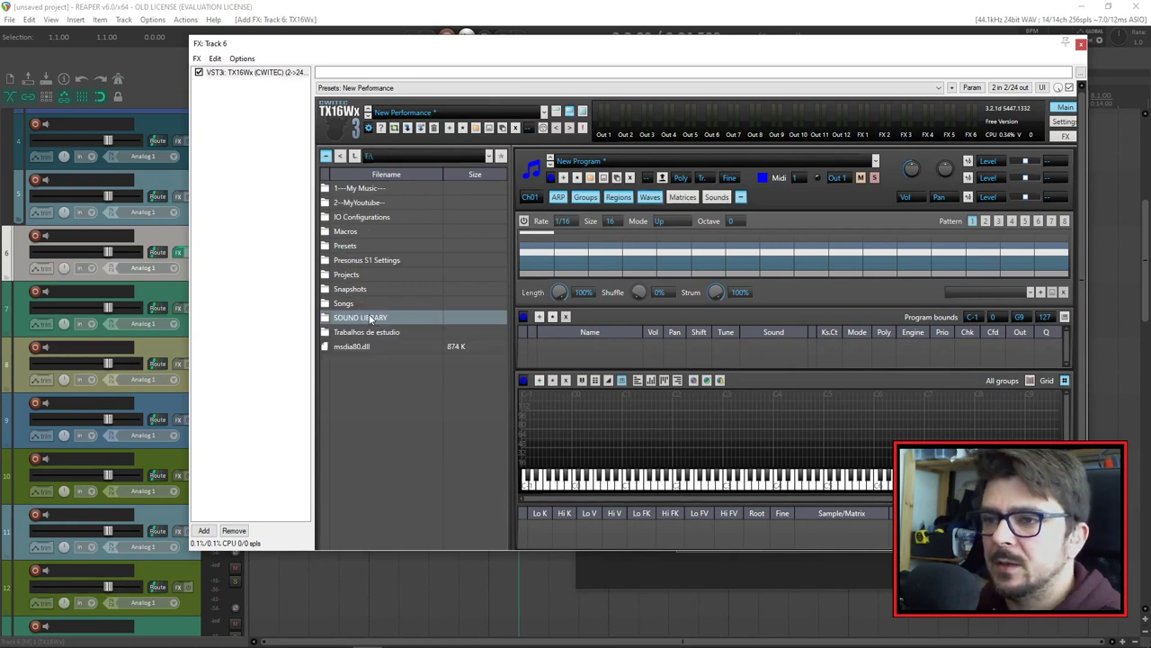
{"action": "double_click", "coordinate": [392, 333]}
{"action": "double_click", "coordinate": [367, 218]}
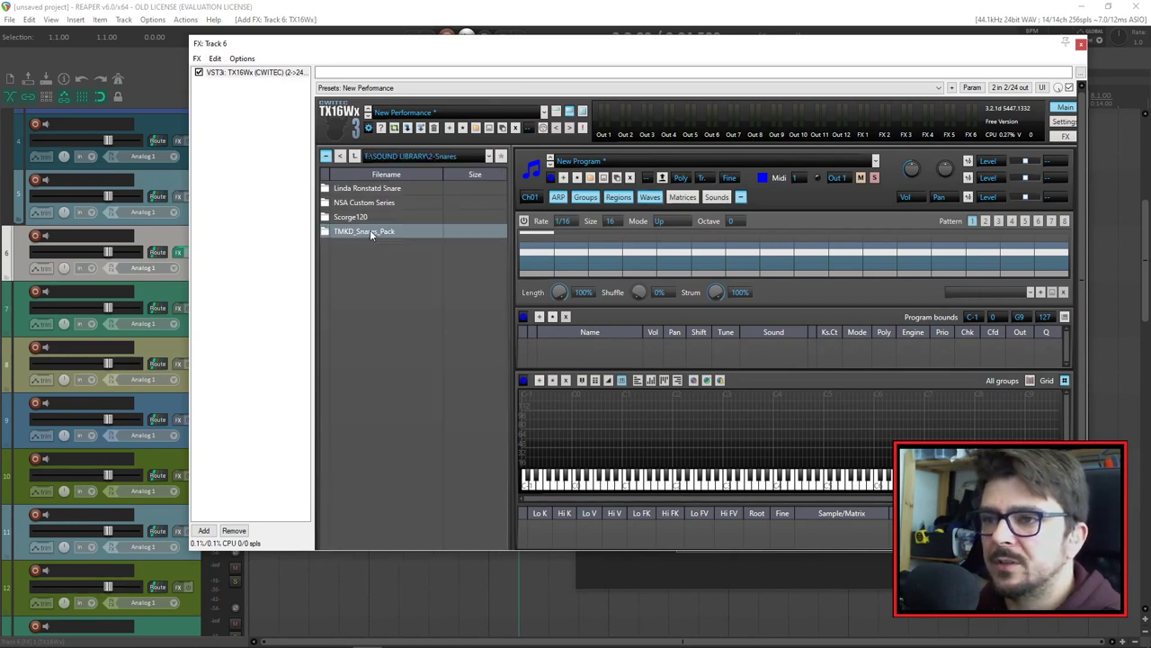
{"action": "double_click", "coordinate": [369, 202]}
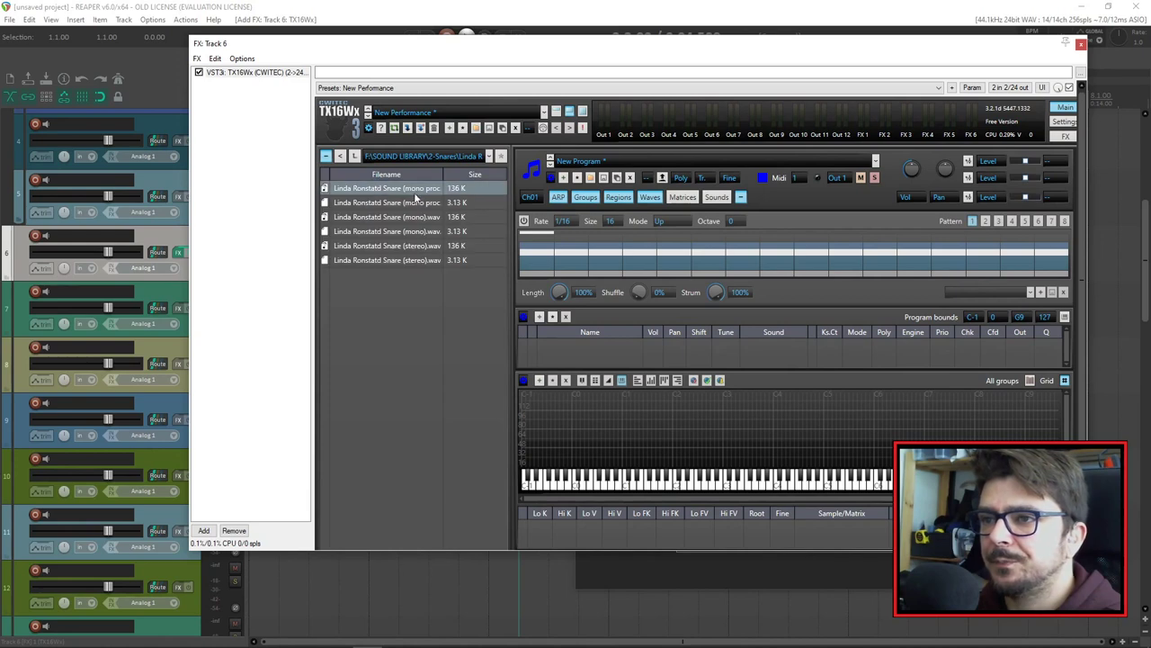
Step: Map the Linda Ronstatd Snare samples to keys: mono proc. on C1, mono on G1 and stereo on C2
{"action": "left_click_drag", "start_coordinate": [434, 196], "coordinate": [624, 423]}
{"action": "left_click_drag", "start_coordinate": [370, 218], "coordinate": [655, 432]}
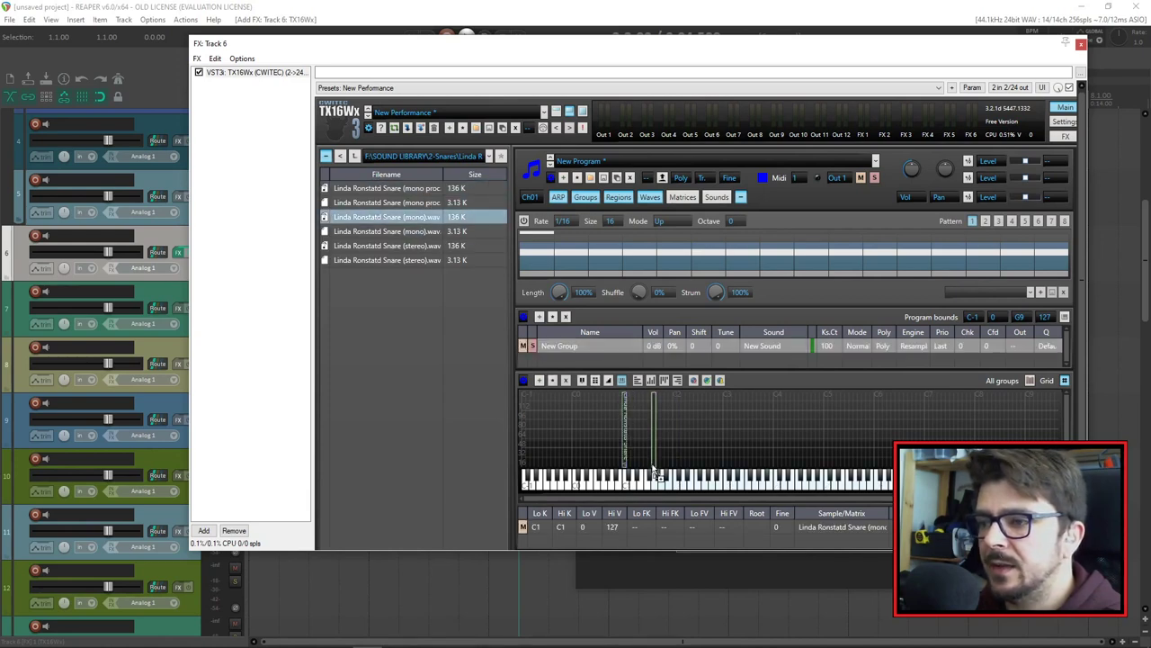
{"action": "left_click_drag", "start_coordinate": [387, 246], "coordinate": [674, 422]}
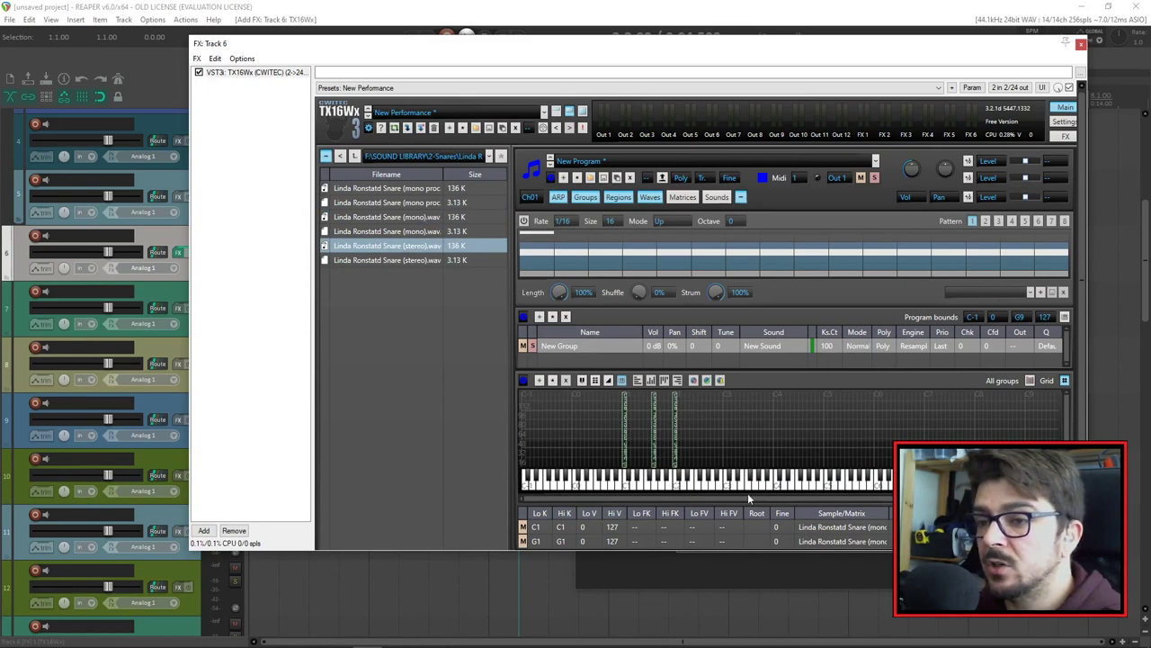
Step: Close track 6's FX window and the Theme Adjuster to uncover the arrangement
{"action": "left_click_drag", "start_coordinate": [379, 53], "coordinate": [385, 82]}
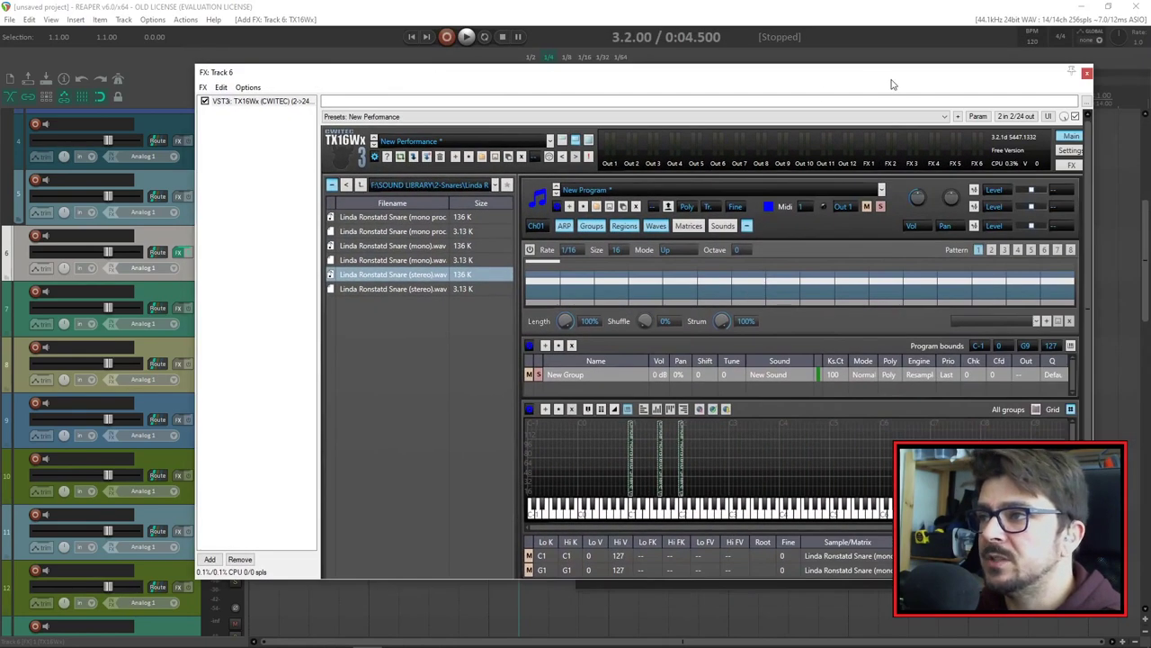
{"action": "left_click_drag", "start_coordinate": [891, 84], "coordinate": [837, 86]}
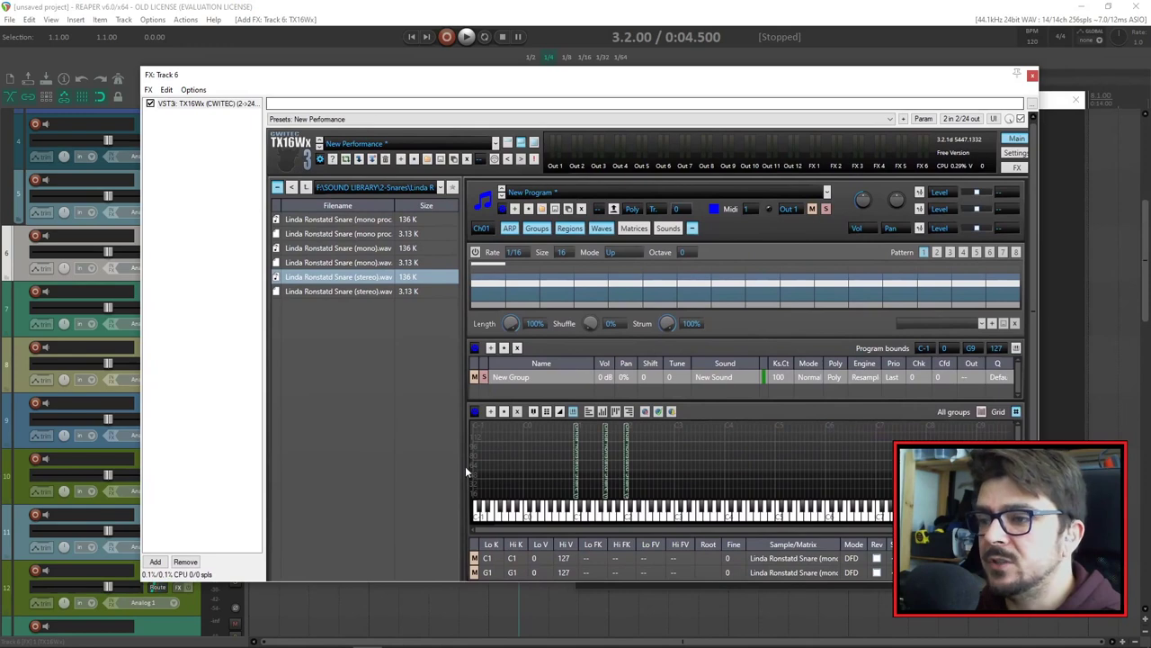
{"action": "left_click", "coordinate": [1033, 77]}
{"action": "left_click", "coordinate": [1076, 100]}
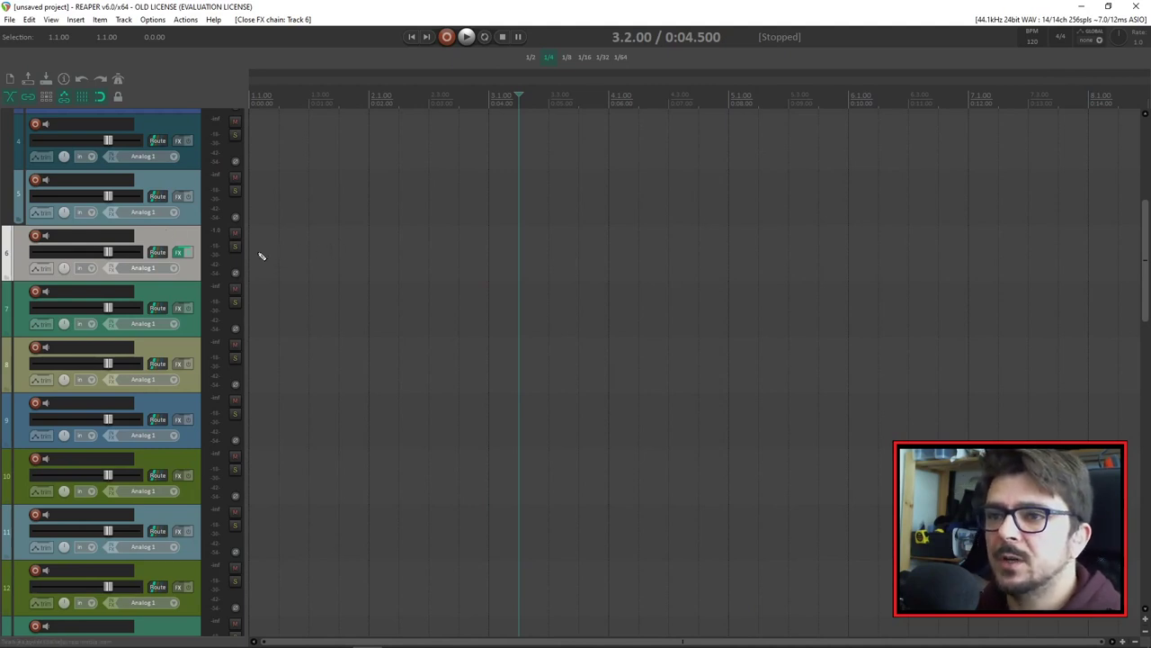
Step: Draw a MIDI item on track 6 from 1.1 to about 2.2 and view the key names around C1 to C2 in the MIDI editor
{"action": "mouse_move", "coordinate": [257, 259]}
{"action": "left_mouse_down"}
{"action": "mouse_move", "coordinate": [398, 263]}
{"action": "mouse_move", "coordinate": [453, 196]}
{"action": "left_mouse_up"}
{"action": "double_click", "coordinate": [305, 266]}
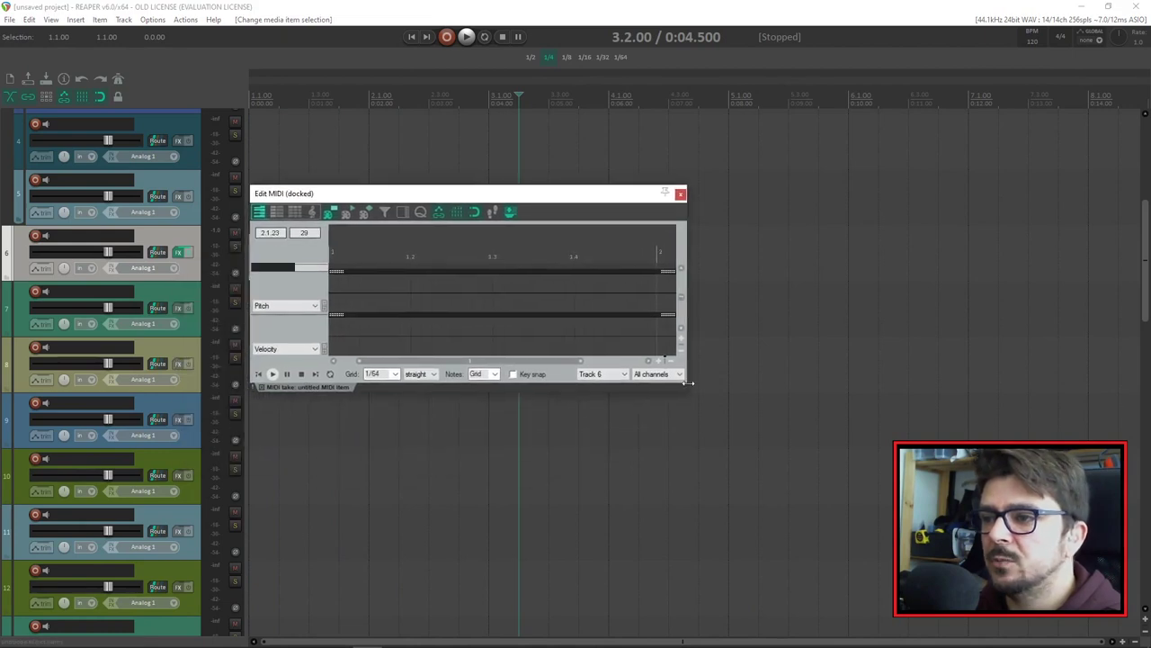
{"action": "left_click_drag", "start_coordinate": [689, 387], "coordinate": [904, 587]}
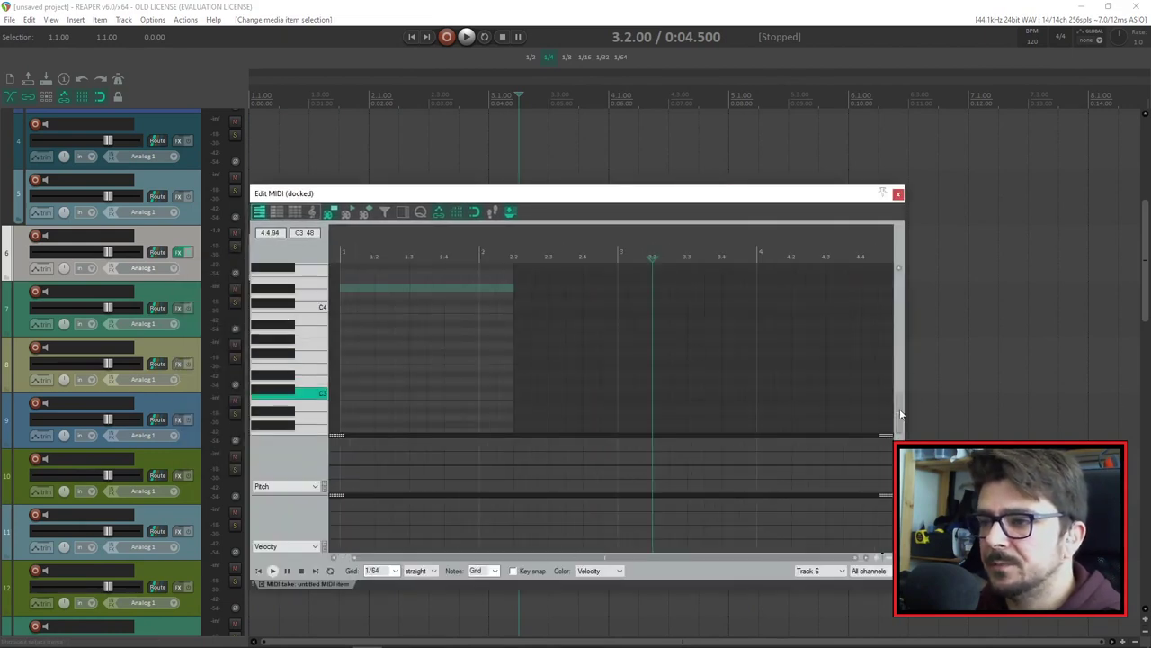
{"action": "scroll", "coordinate": [276, 358], "scroll_direction": "down", "scroll_amount": 6}
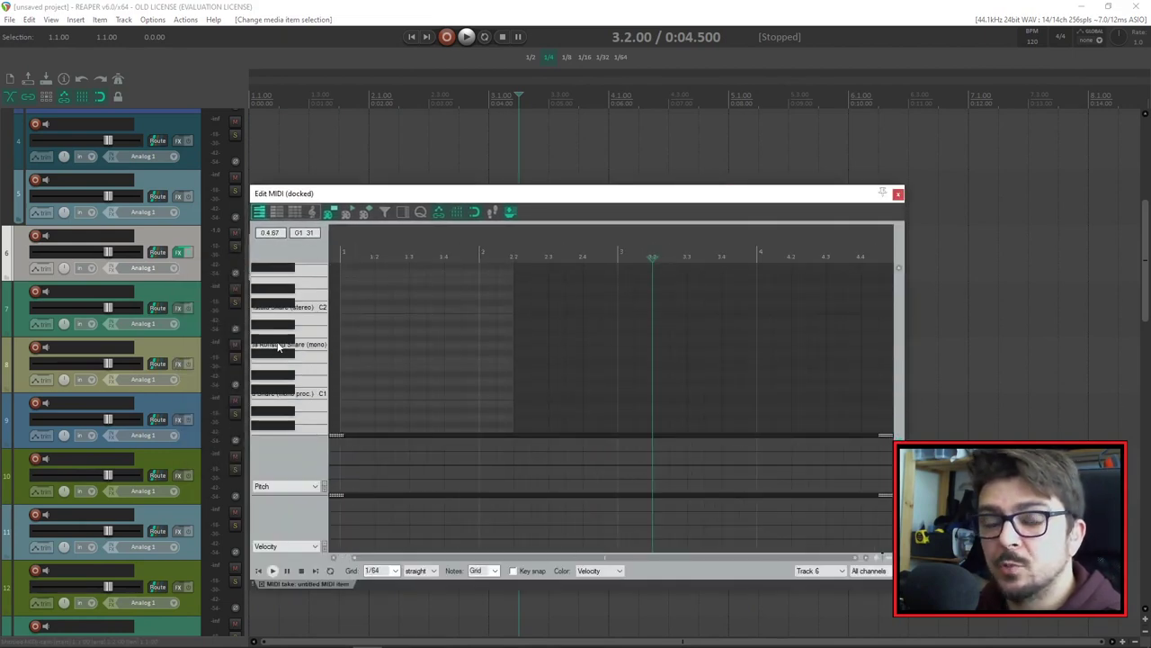
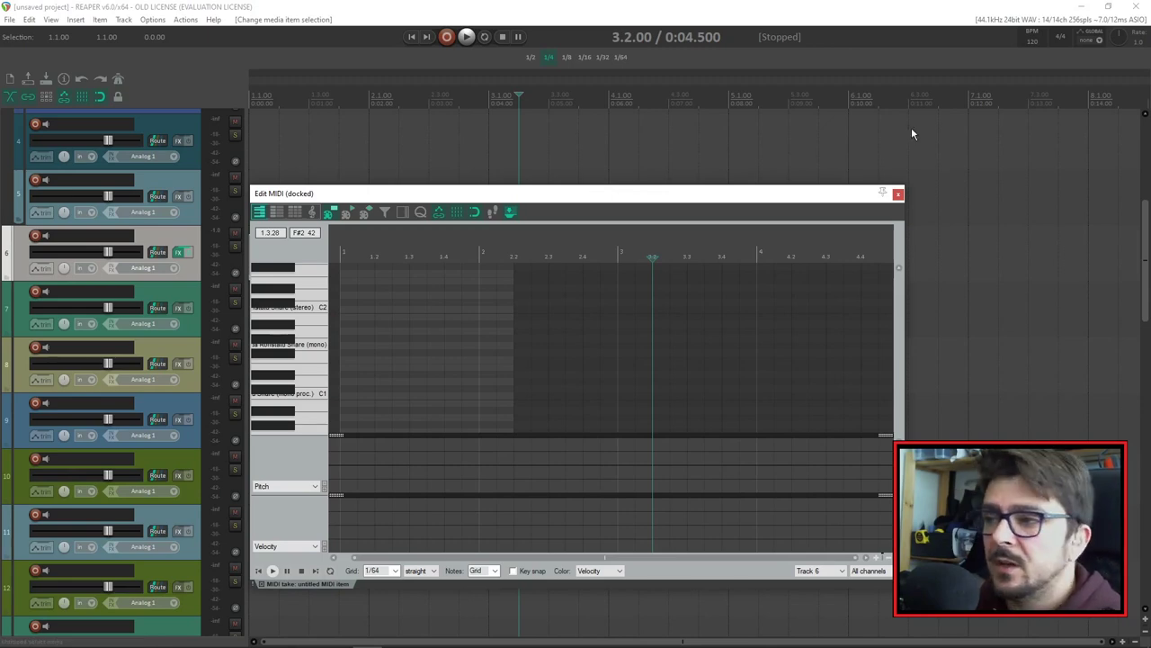
{"action": "left_click", "coordinate": [899, 195]}
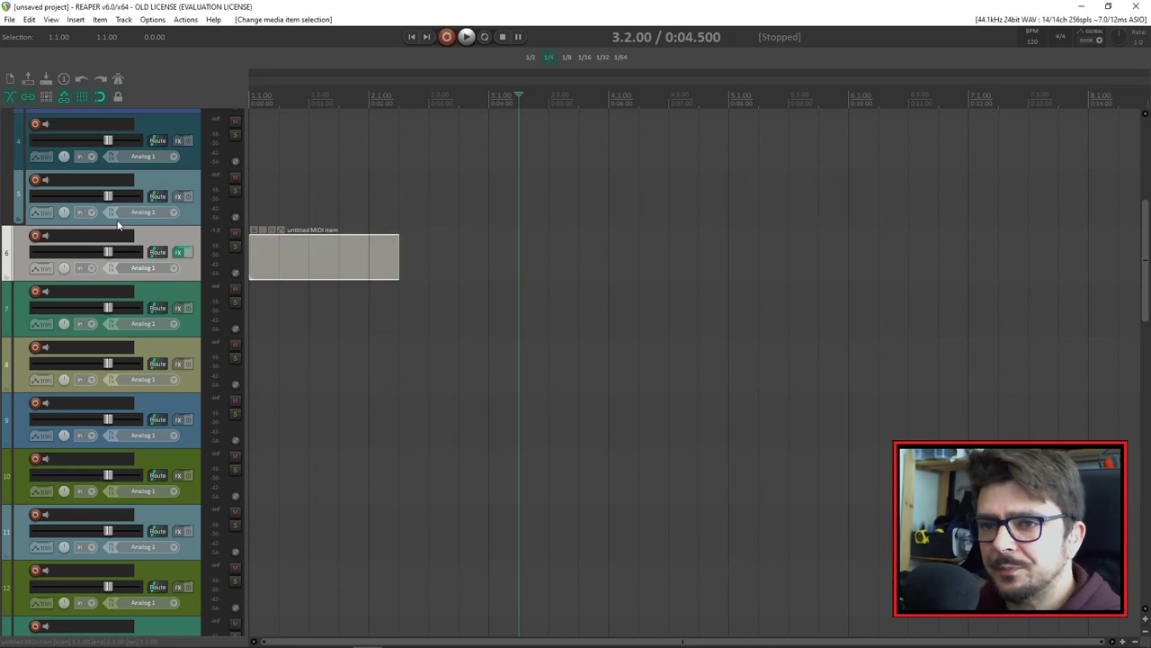
Step: Add the ReaFir plug-in to track 6's FX chain and place the FX window over the empty arrangement area
{"action": "left_click", "coordinate": [185, 252]}
{"action": "left_click", "coordinate": [155, 622]}
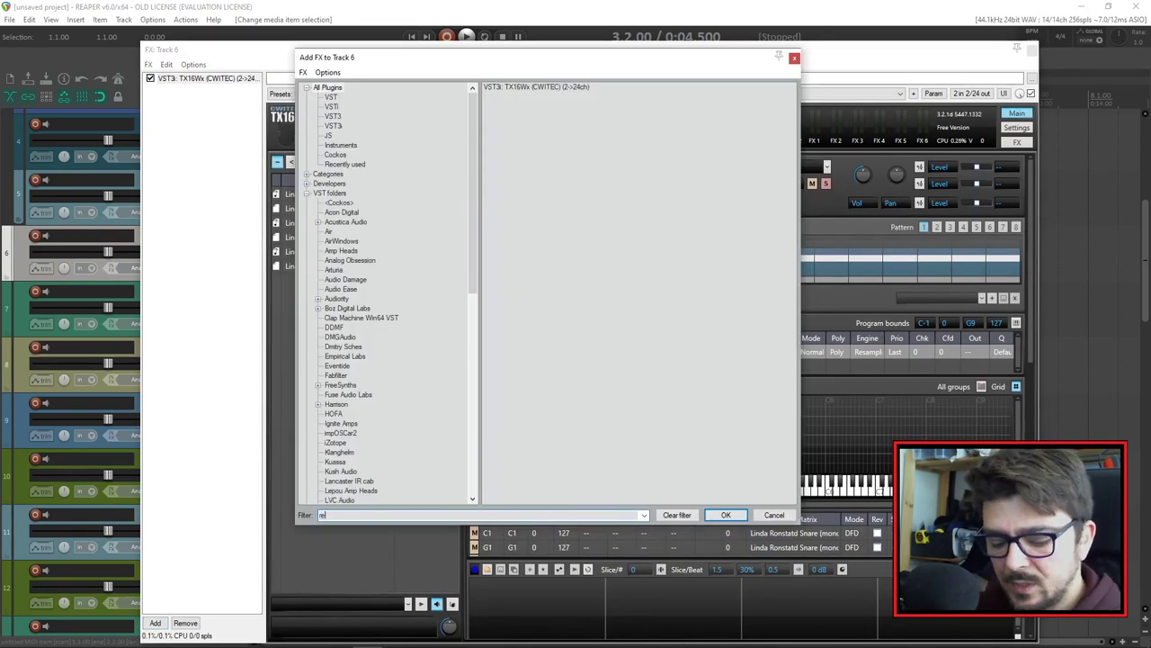
{"action": "type", "text": "reaf"}
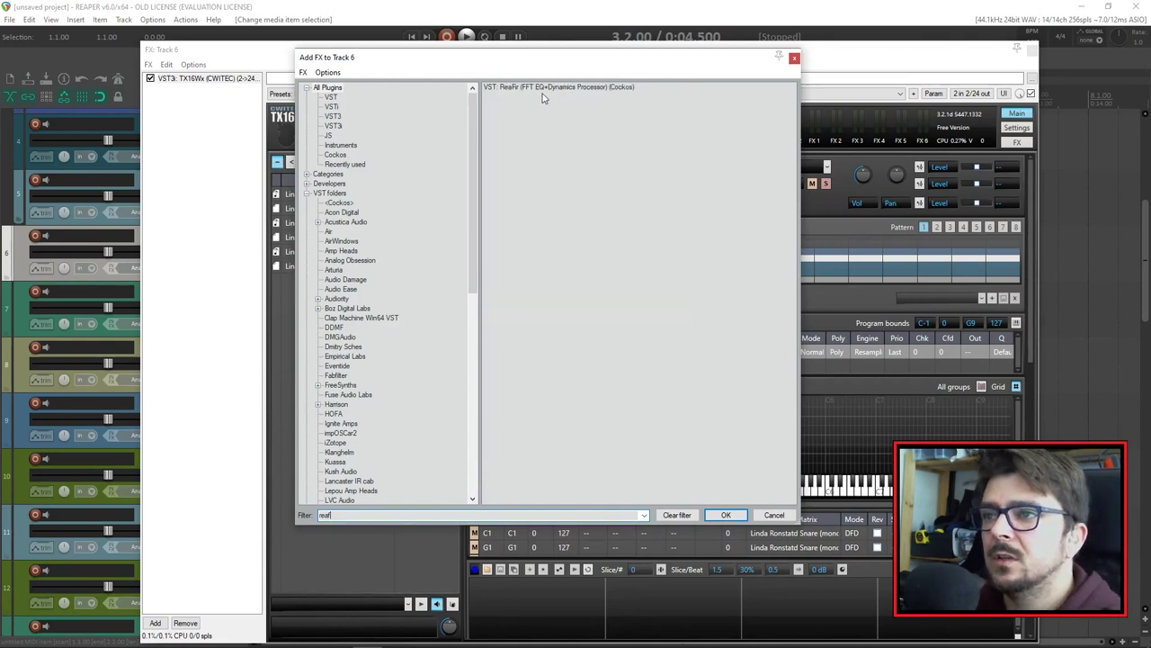
{"action": "double_click", "coordinate": [544, 88]}
{"action": "left_click_drag", "start_coordinate": [522, 54], "coordinate": [740, 108]}
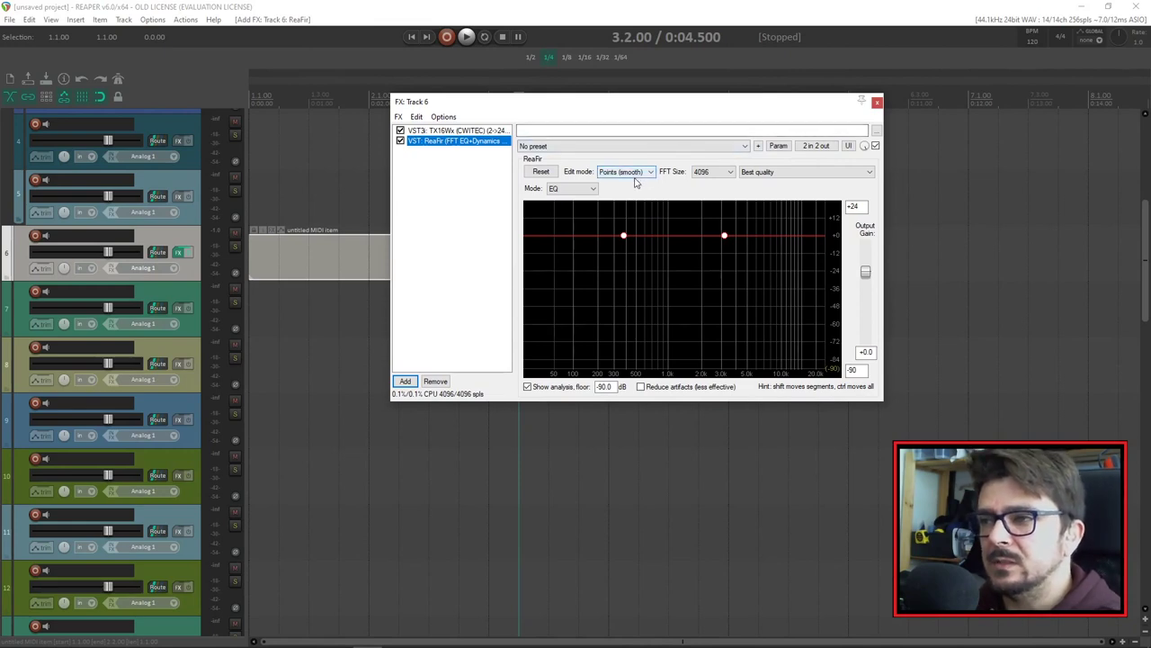
{"action": "left_click_drag", "start_coordinate": [663, 103], "coordinate": [668, 151]}
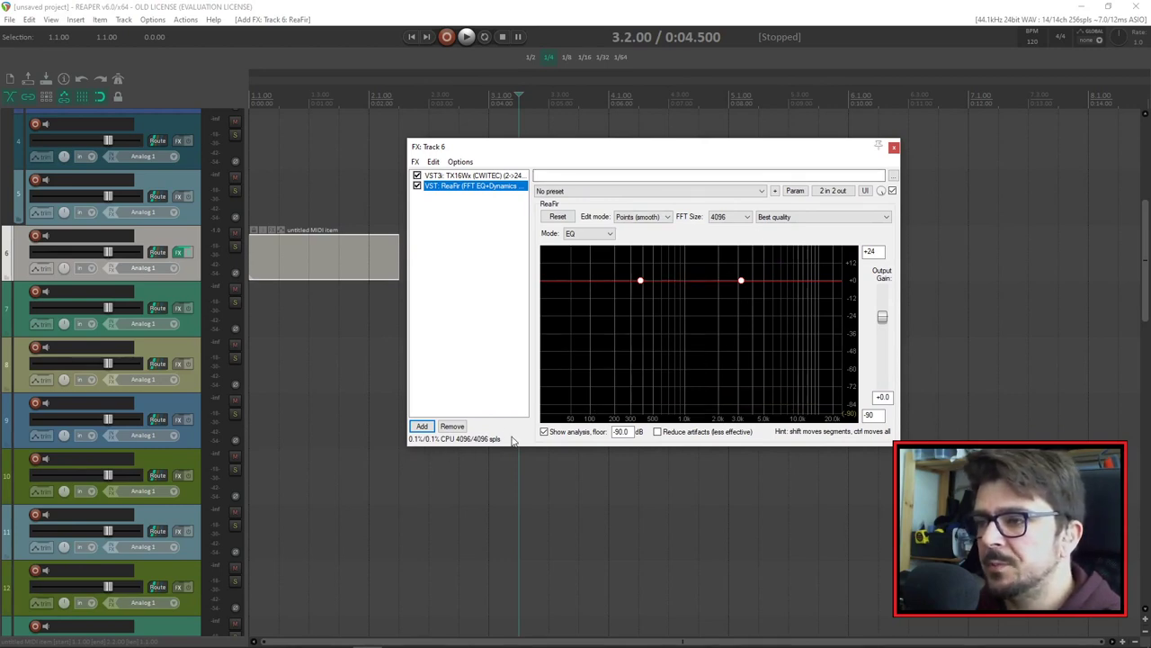
Step: Try an FFT size of 128 in ReaFir and restore it to 4096
{"action": "left_click", "coordinate": [746, 217]}
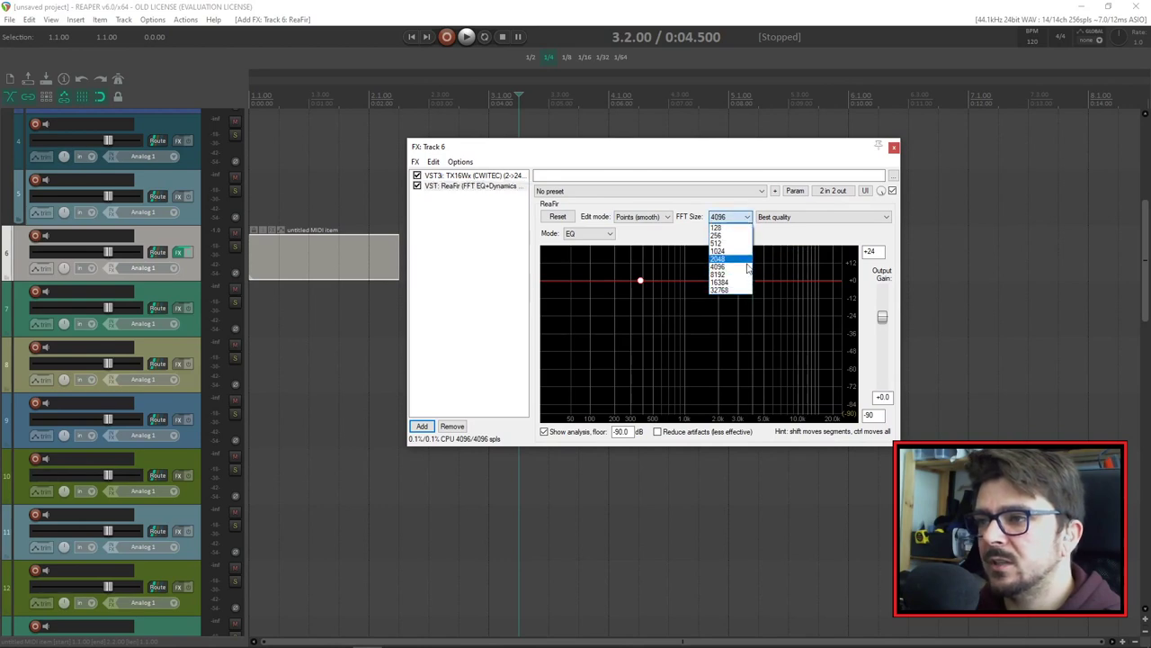
{"action": "left_click", "coordinate": [730, 227]}
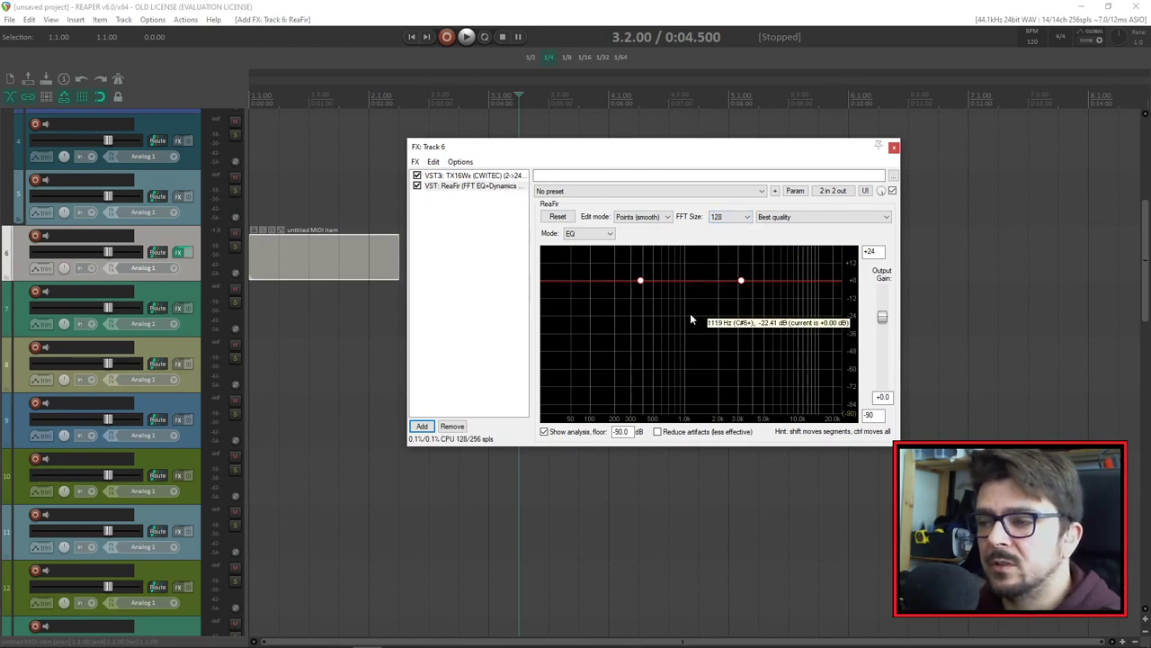
{"action": "mouse_move", "coordinate": [687, 151]}
{"action": "left_mouse_down"}
{"action": "mouse_move", "coordinate": [707, 153]}
{"action": "mouse_move", "coordinate": [676, 159]}
{"action": "left_mouse_up"}
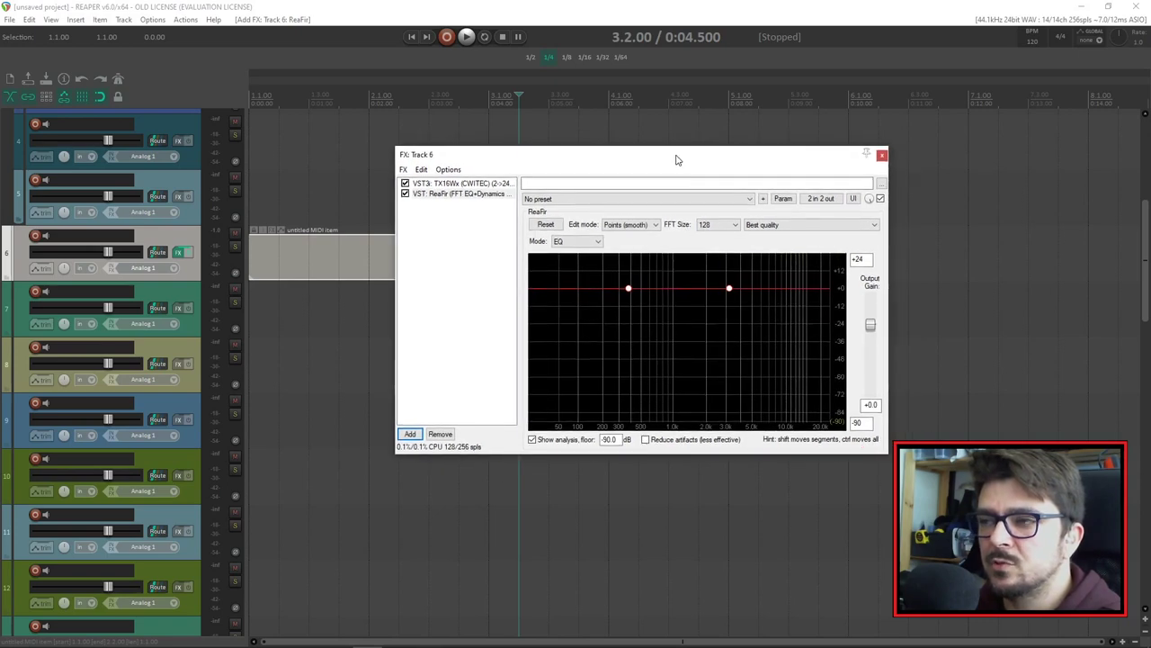
{"action": "left_click", "coordinate": [711, 225]}
{"action": "left_click", "coordinate": [715, 279]}
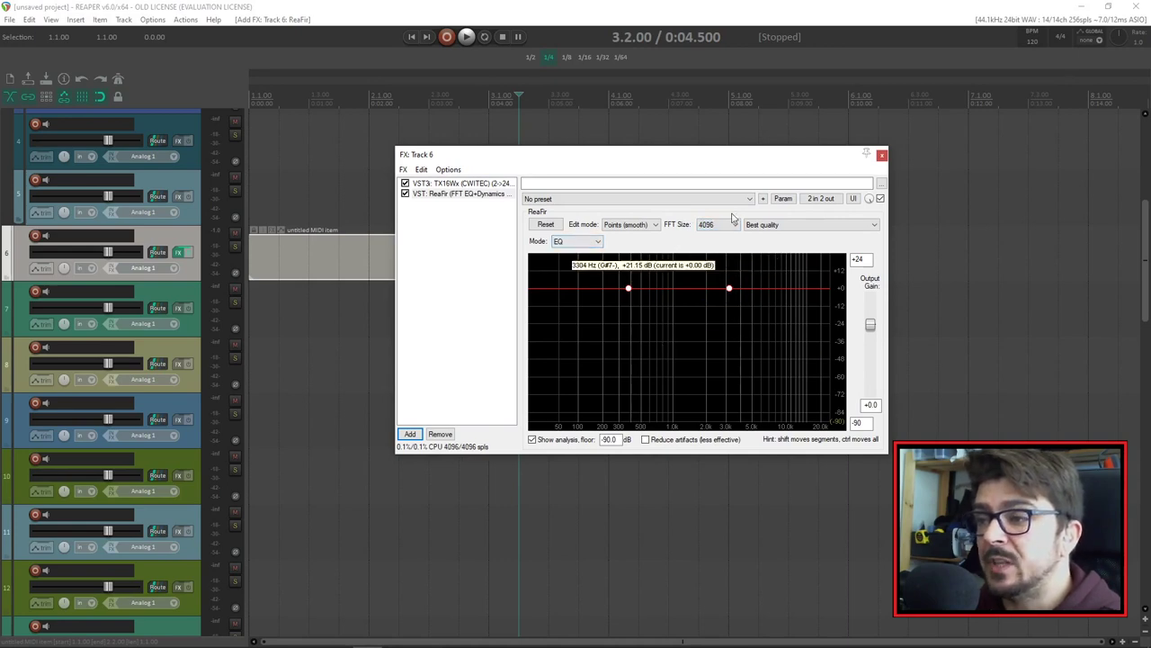
{"action": "left_click_drag", "start_coordinate": [644, 166], "coordinate": [635, 155]}
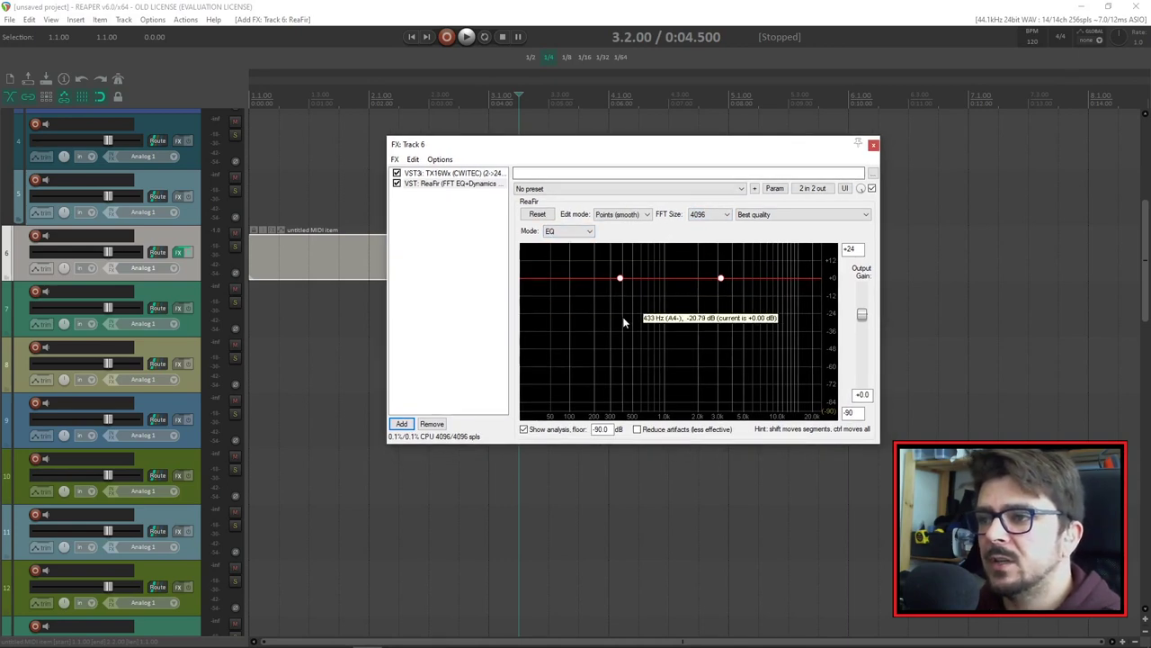
Step: Look through the ReaFir graph's context options, including FFT size and quality settings, and close track 6's FX window
{"action": "right_click", "coordinate": [669, 333]}
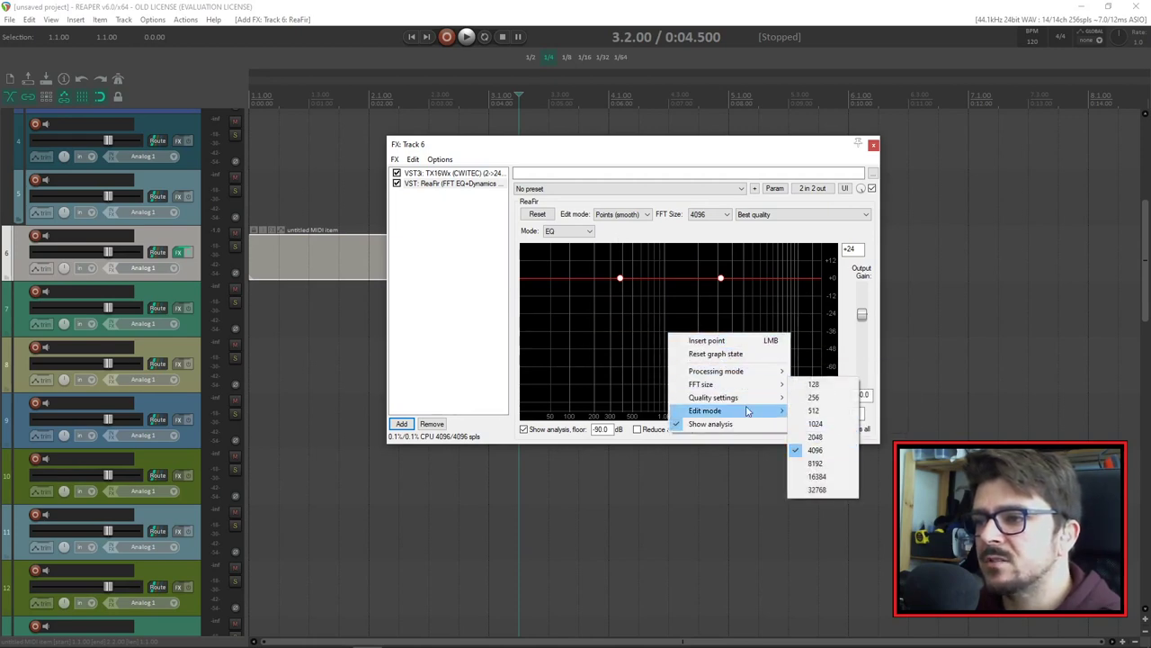
{"action": "mouse_move", "coordinate": [727, 400]}
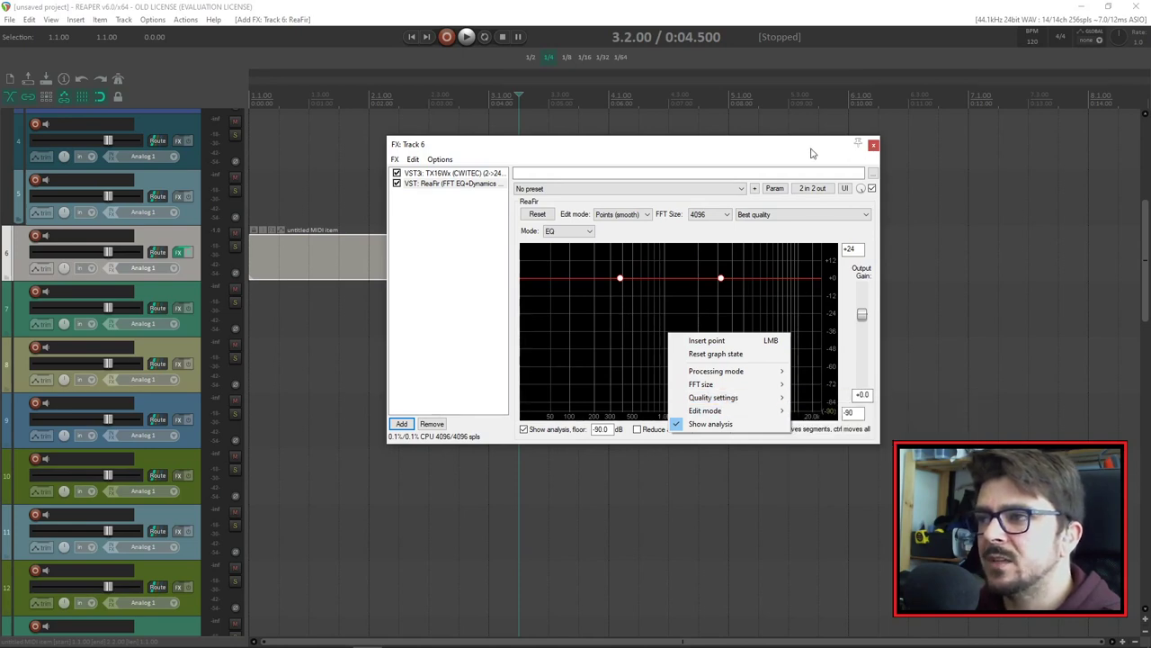
{"action": "left_click_drag", "start_coordinate": [811, 149], "coordinate": [825, 146]}
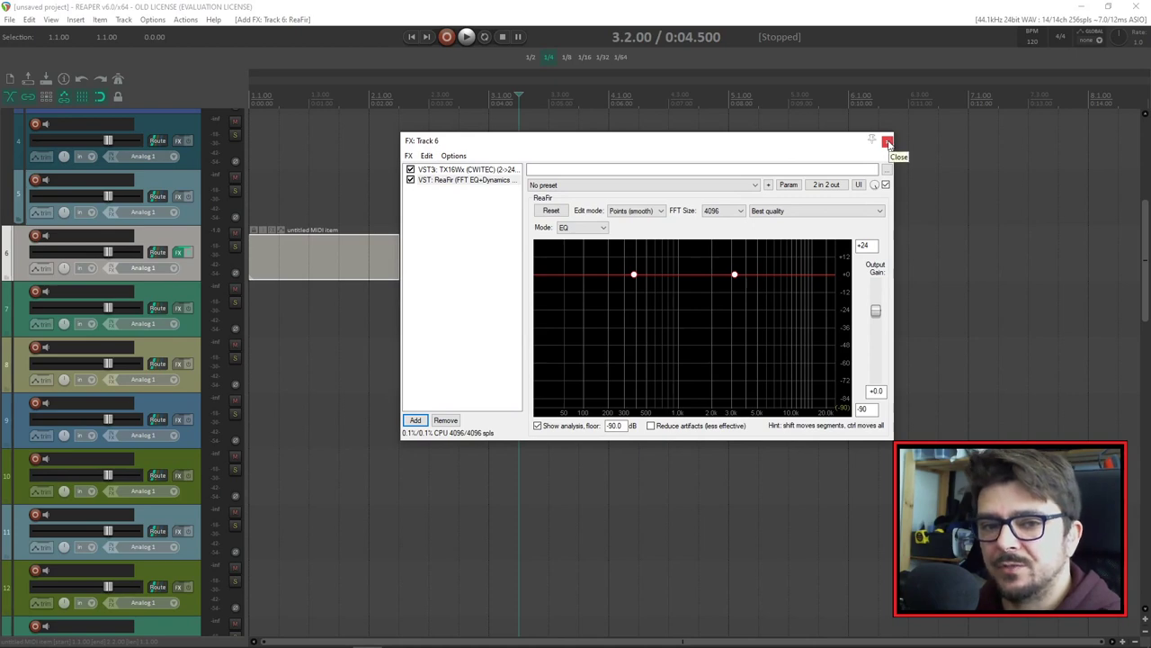
{"action": "left_click", "coordinate": [887, 142]}
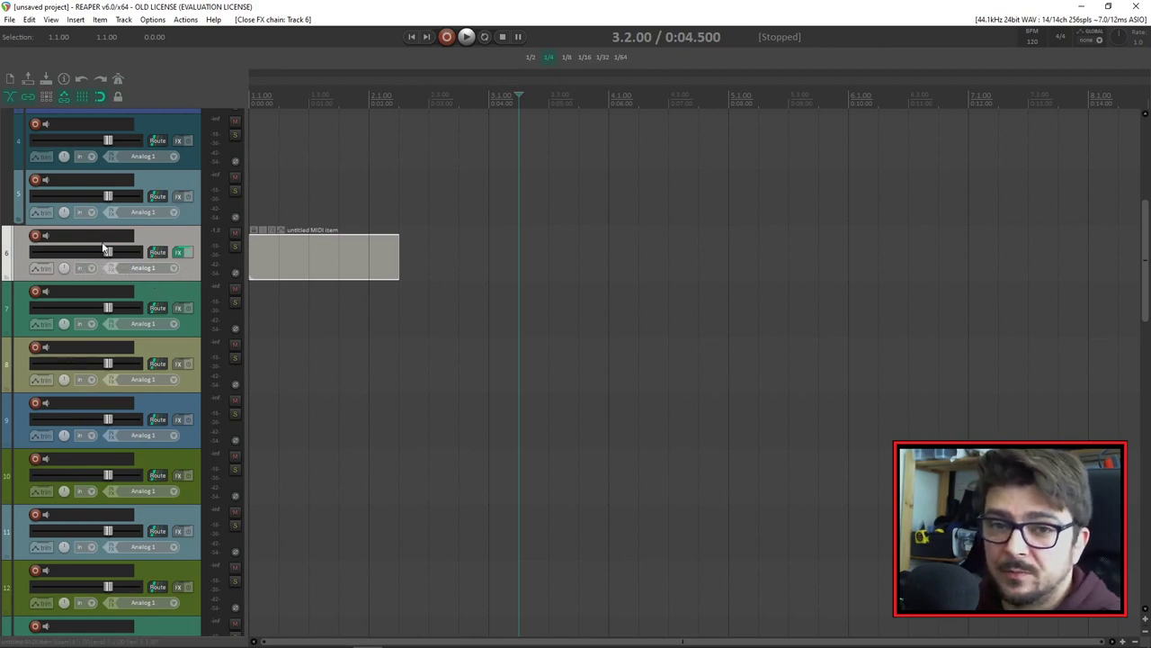
Step: Try the playback time offset controls and their ms and samples units in track 6's routing, and close the routing window
{"action": "left_click", "coordinate": [159, 252]}
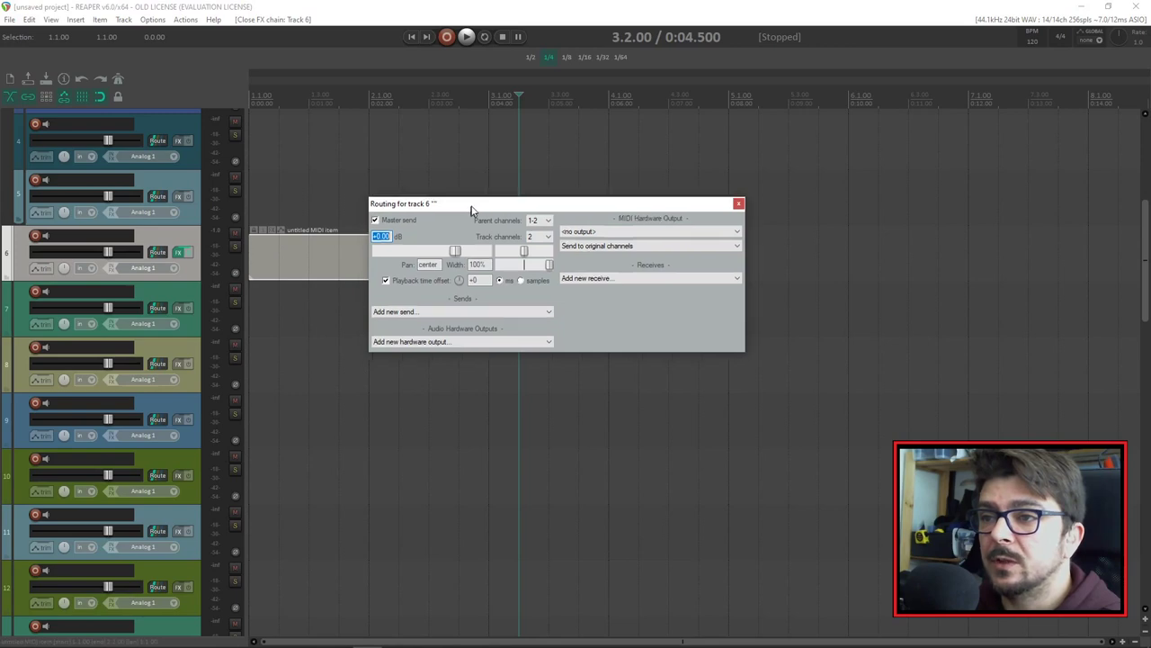
{"action": "left_click_drag", "start_coordinate": [470, 207], "coordinate": [555, 176]}
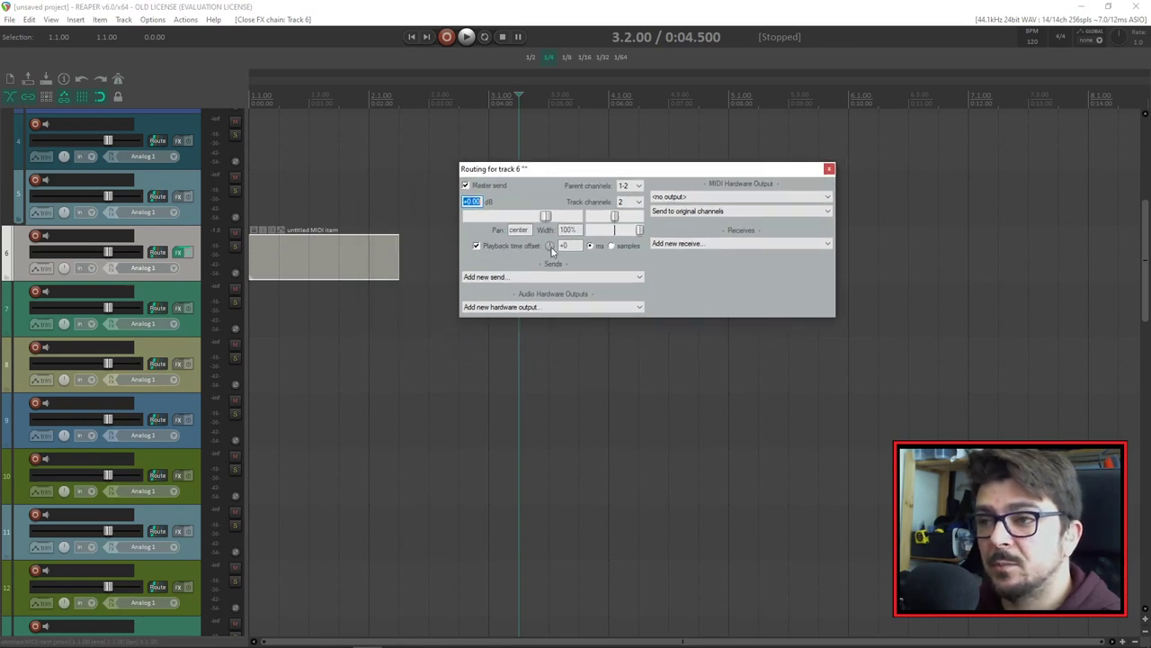
{"action": "left_click_drag", "start_coordinate": [551, 248], "coordinate": [550, 246]}
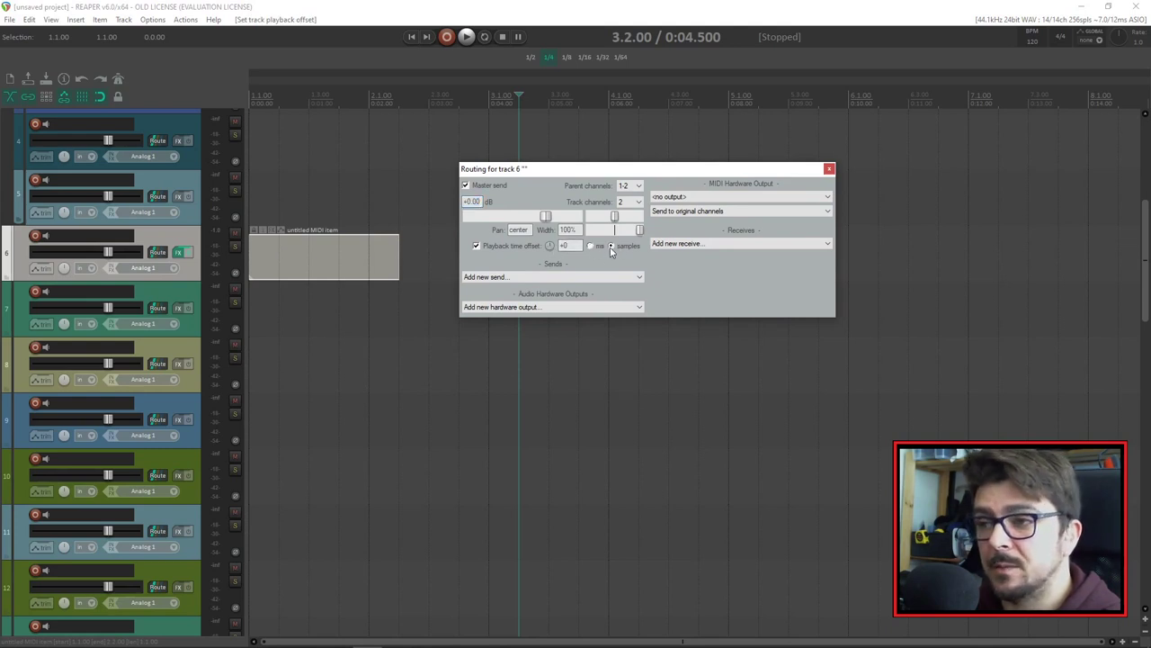
{"action": "left_click_drag", "start_coordinate": [575, 171], "coordinate": [581, 164]}
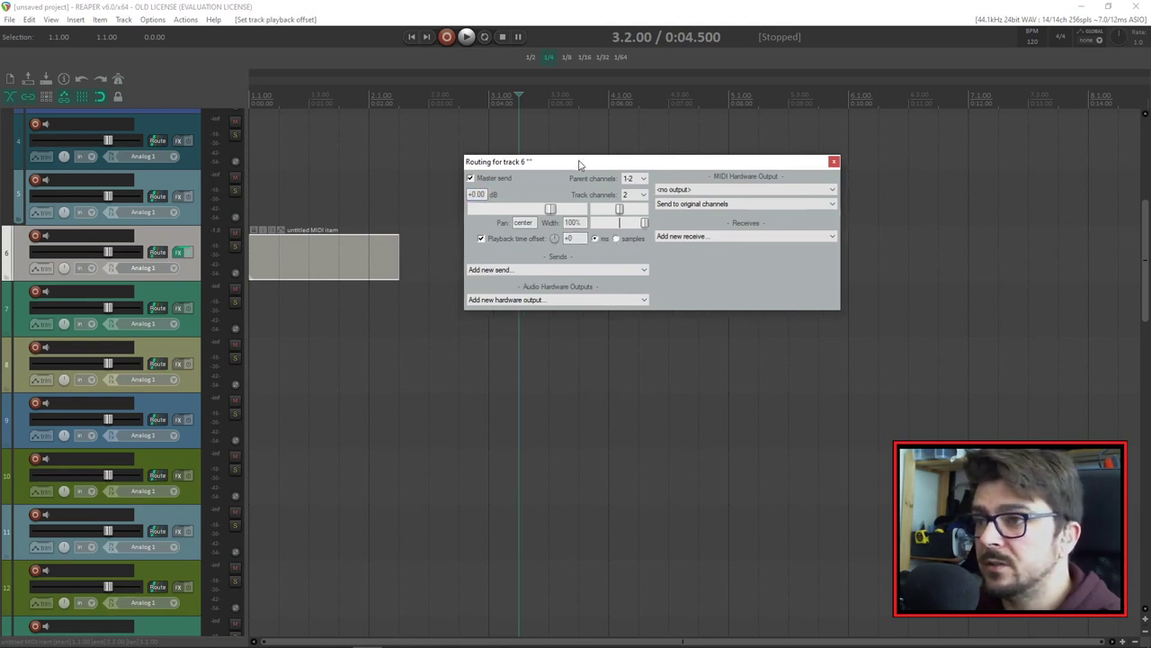
{"action": "left_click_drag", "start_coordinate": [799, 166], "coordinate": [822, 162]}
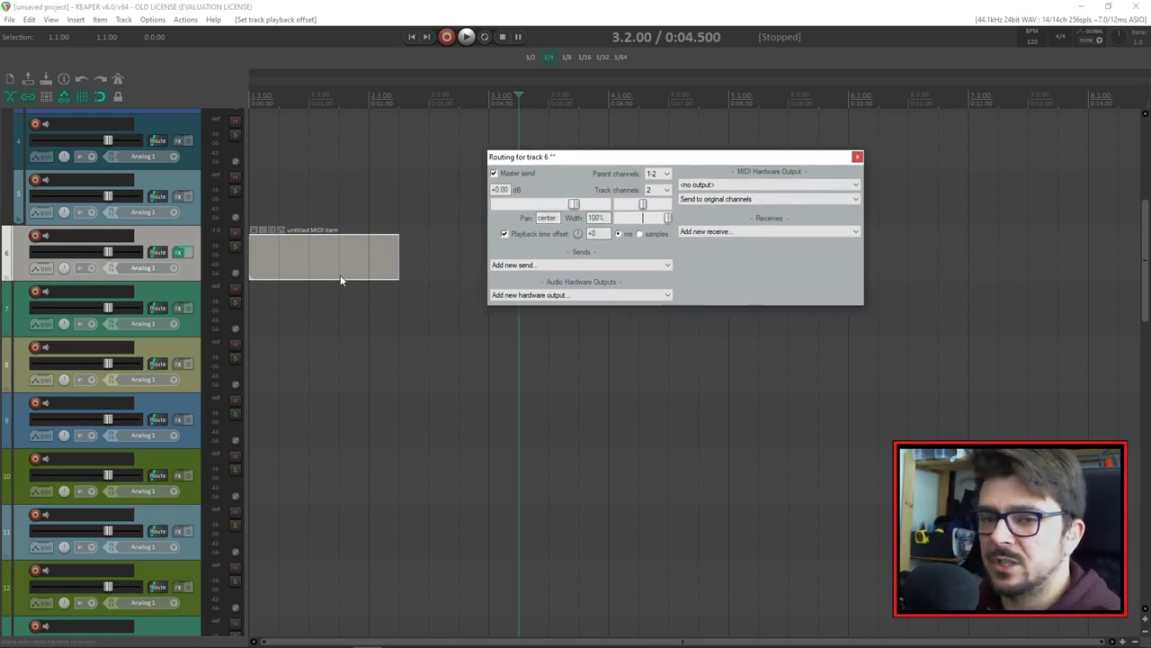
{"action": "left_click", "coordinate": [857, 158]}
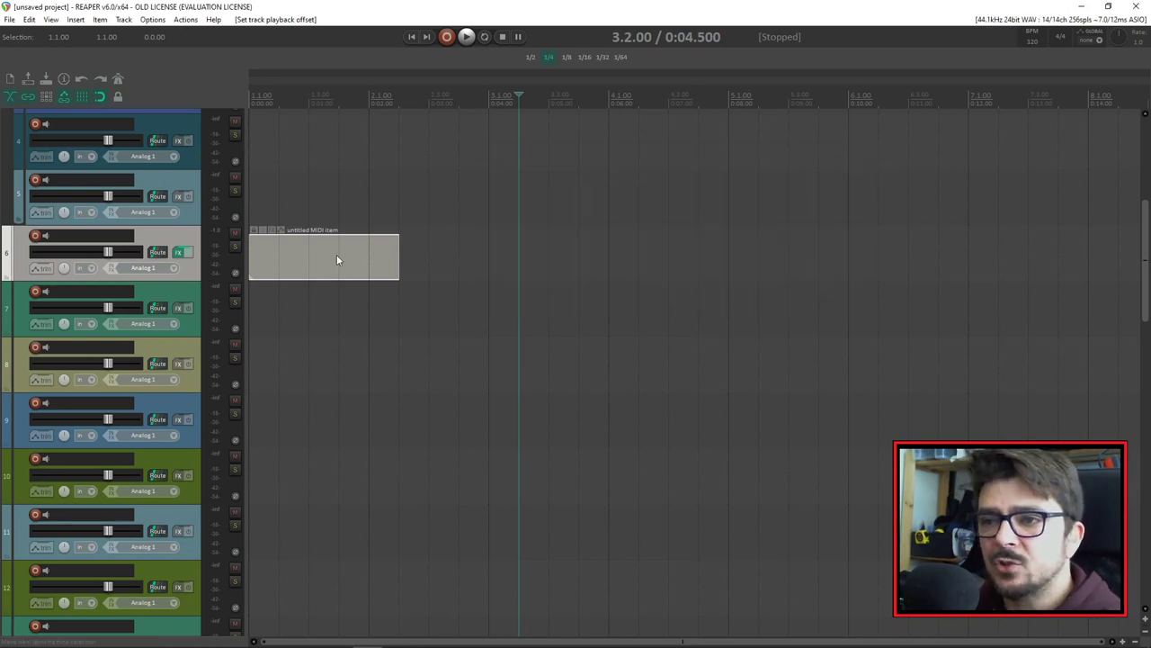
Step: Open track 6's MIDI item in the MIDI editor and dock the editor in the main window below the arrangement
{"action": "double_click", "coordinate": [316, 271]}
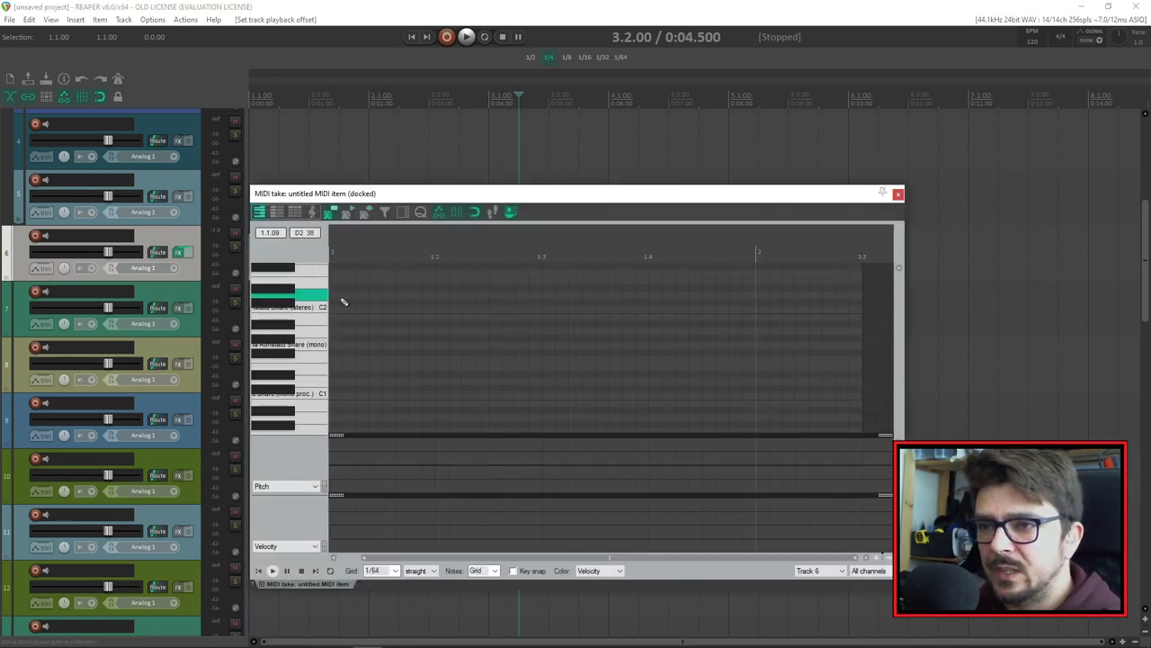
{"action": "right_click", "coordinate": [656, 581]}
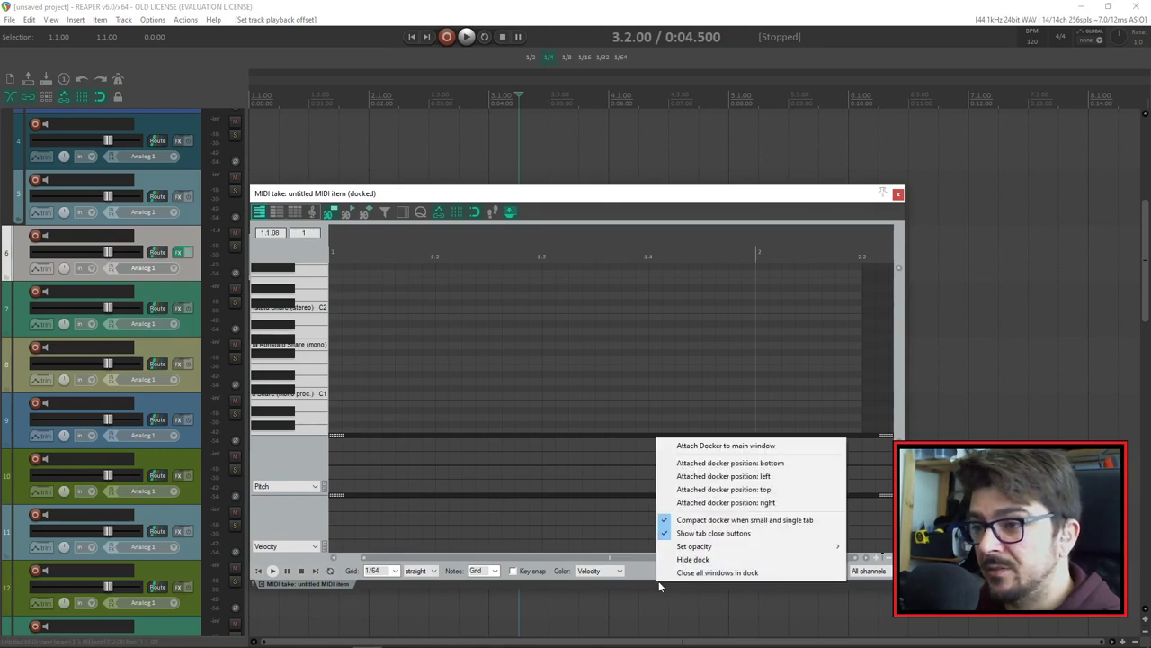
{"action": "left_click", "coordinate": [740, 446]}
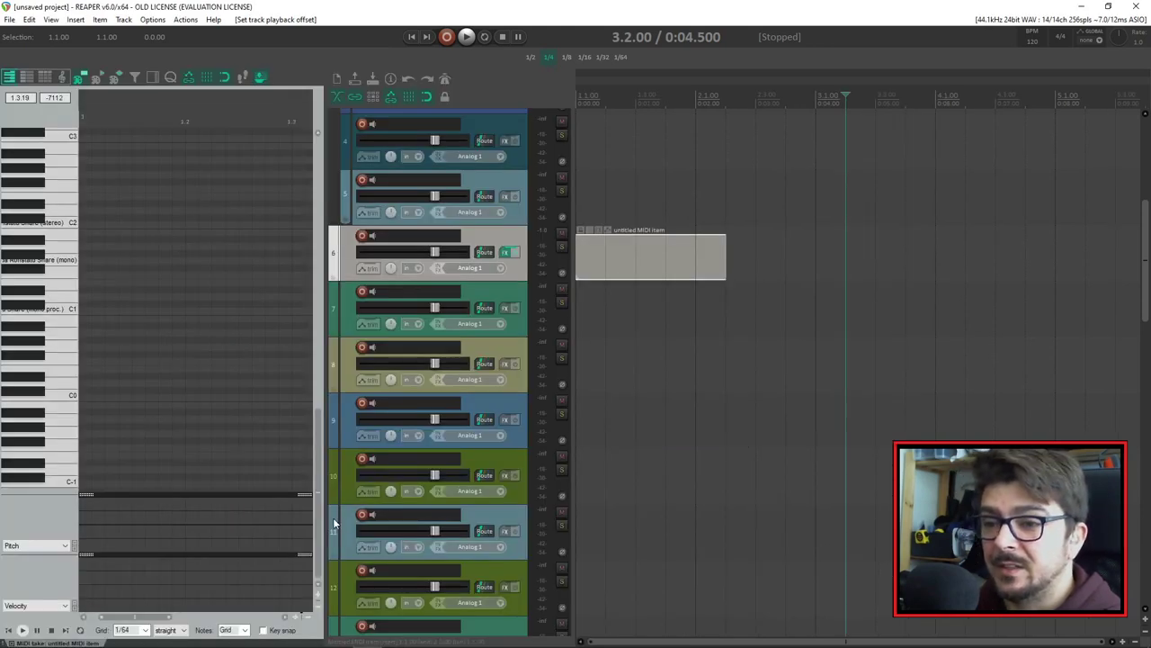
{"action": "left_click_drag", "start_coordinate": [34, 644], "coordinate": [560, 630]}
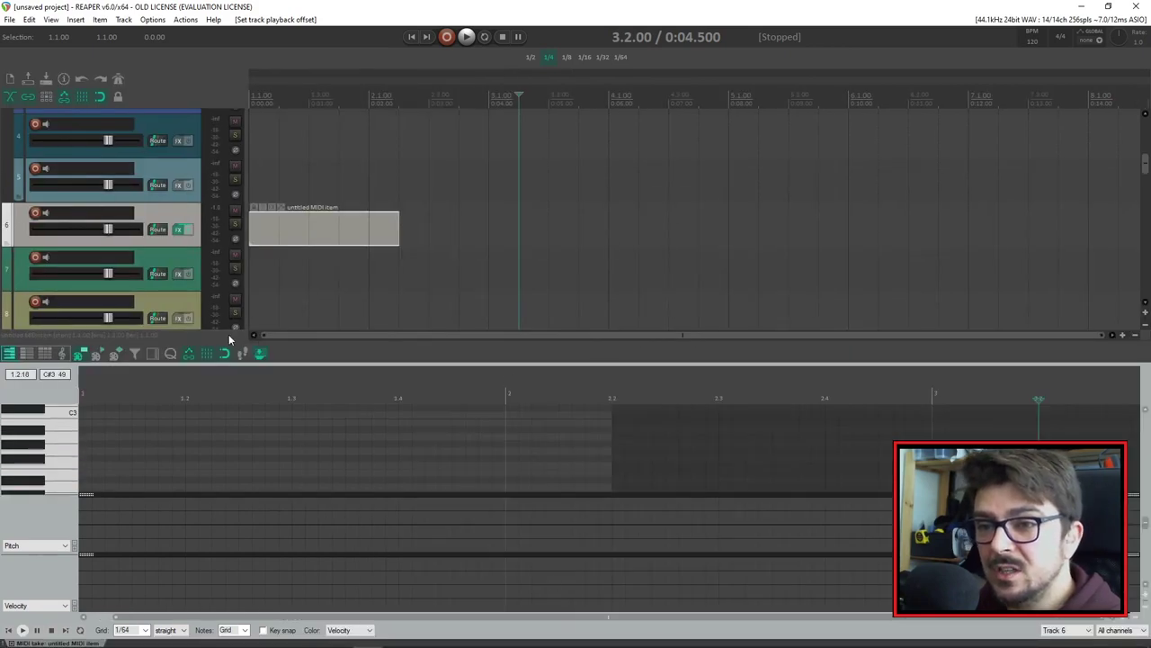
Step: Remove the Pitch lane from the MIDI editor, insert a C1 note at the item's start and enlarge the editor
{"action": "left_click", "coordinate": [75, 548]}
{"action": "scroll", "coordinate": [75, 490], "scroll_direction": "down", "scroll_amount": 2}
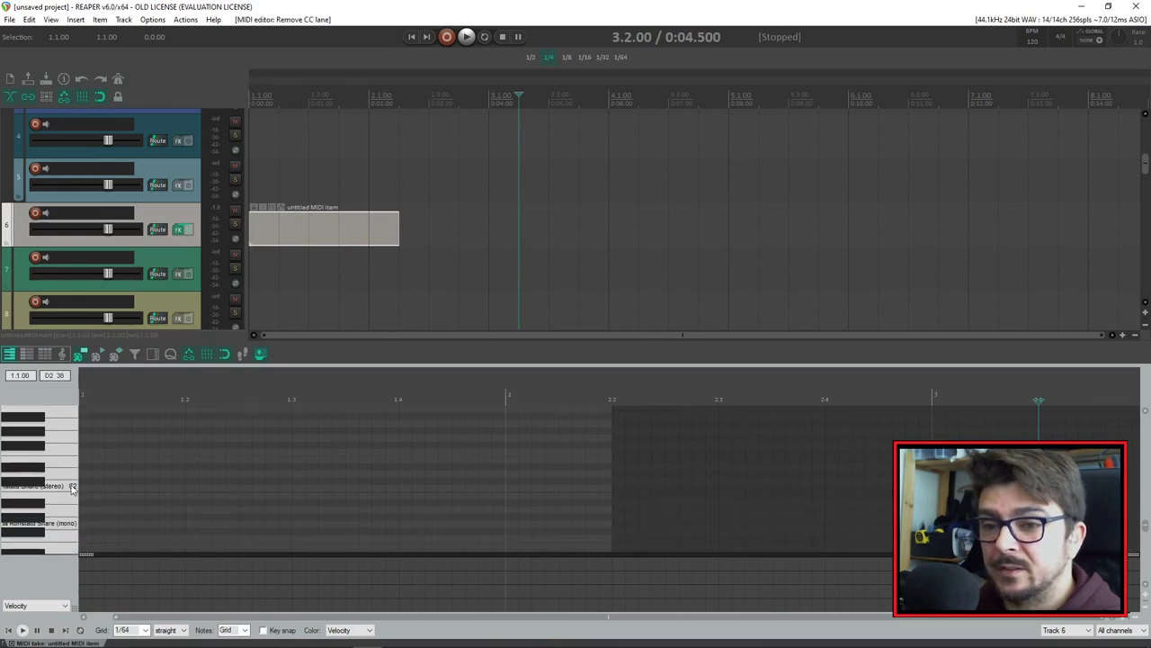
{"action": "scroll", "coordinate": [129, 522], "scroll_direction": "down", "scroll_amount": 2}
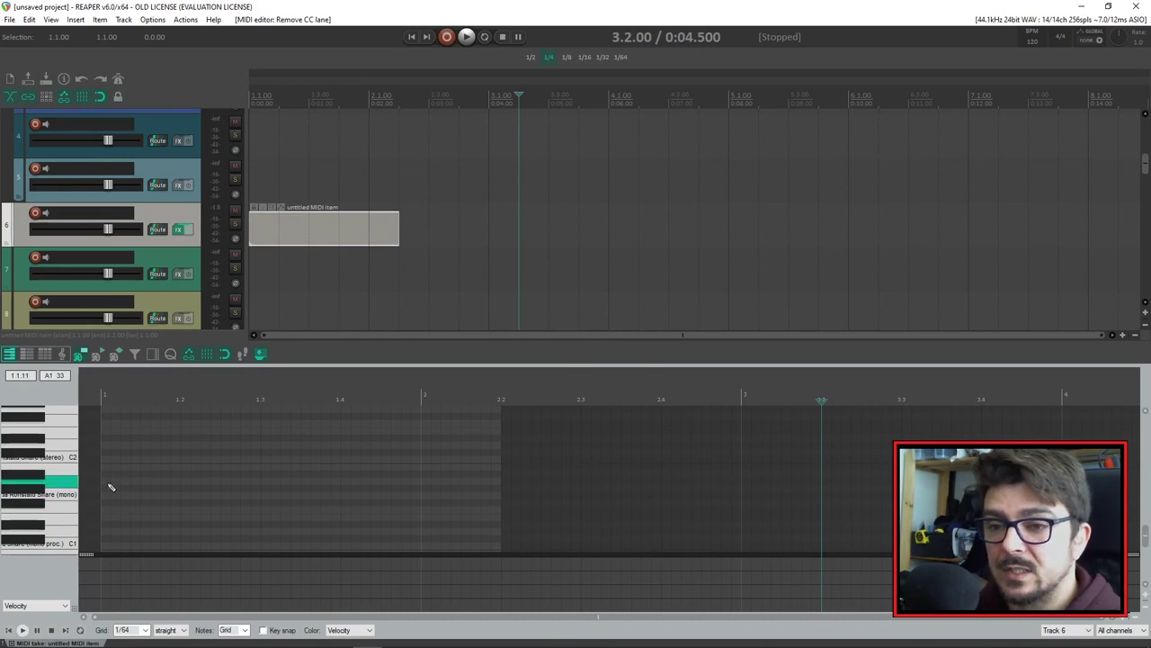
{"action": "left_click", "coordinate": [105, 545]}
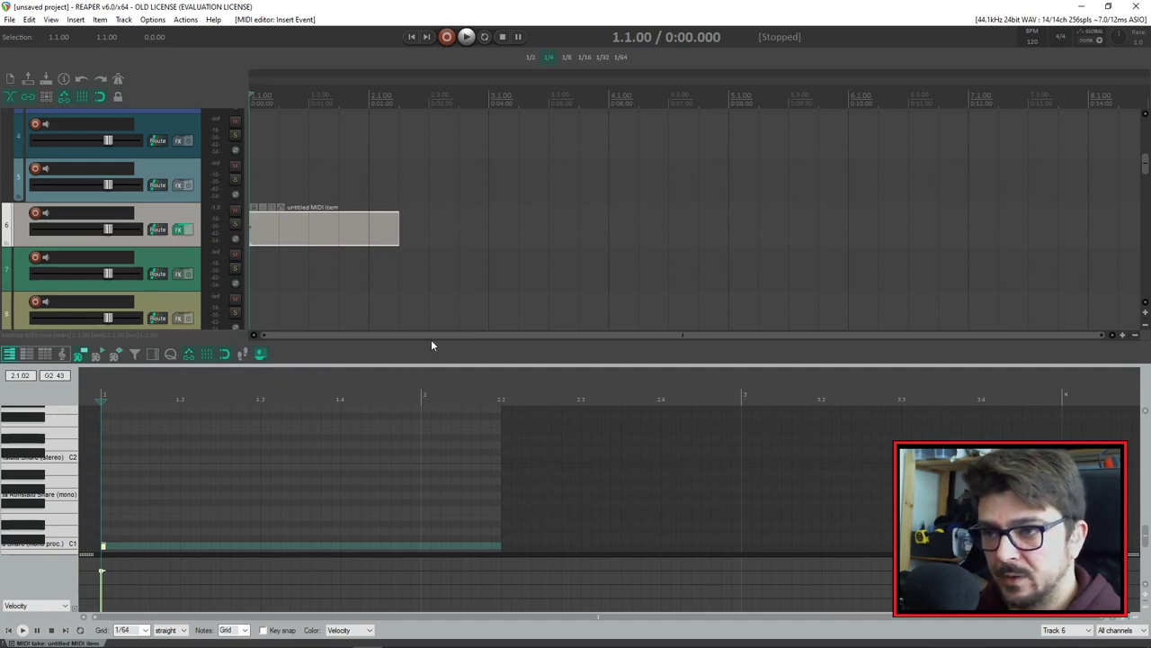
{"action": "left_click_drag", "start_coordinate": [432, 342], "coordinate": [429, 253]}
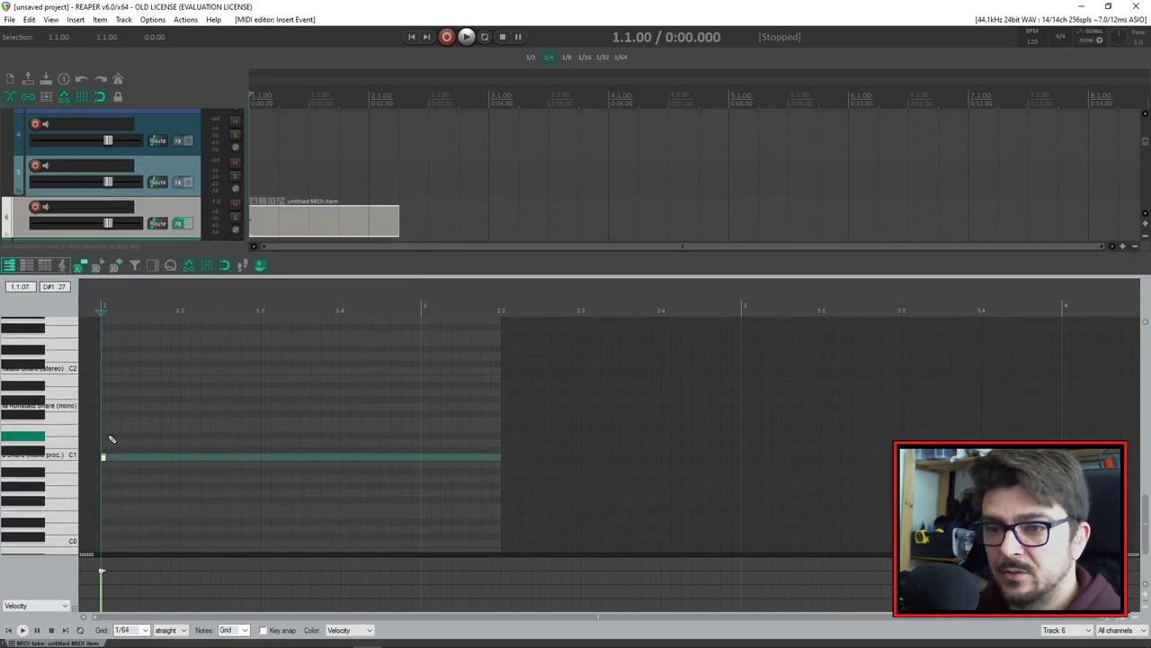
Step: Set the MIDI editor's grid to 1/8 and extend the C1 note to an eighth note
{"action": "scroll", "coordinate": [116, 352], "scroll_direction": "up", "scroll_amount": 3}
{"action": "left_click", "coordinate": [133, 630]}
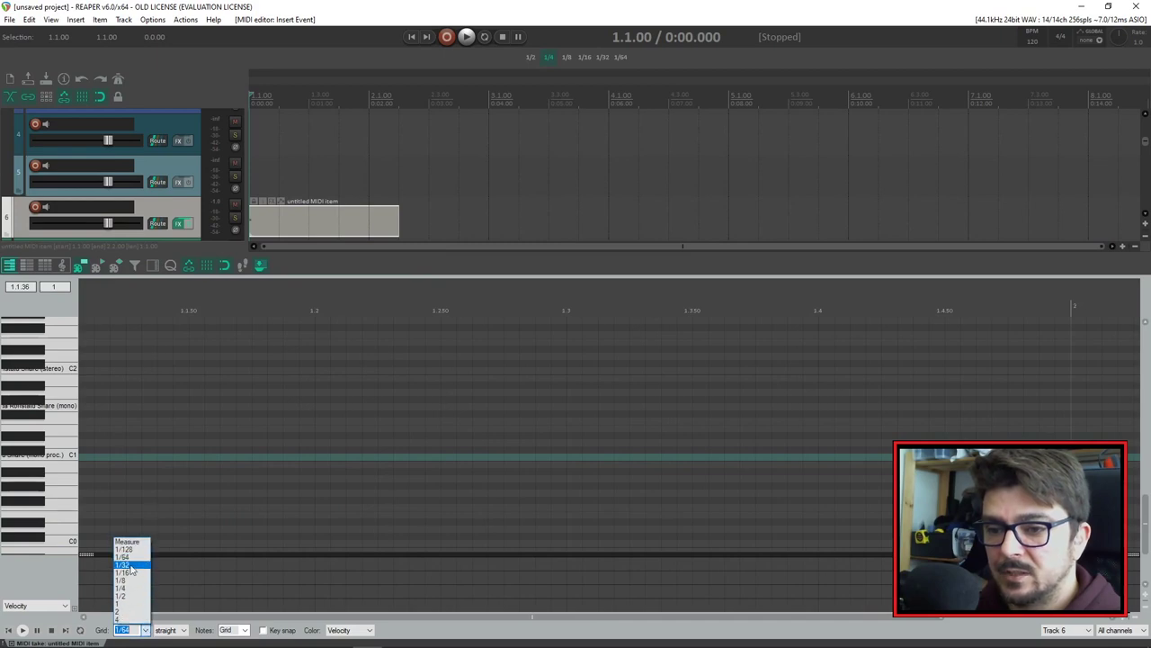
{"action": "left_click", "coordinate": [133, 573]}
{"action": "scroll", "coordinate": [159, 480], "scroll_direction": "down", "scroll_amount": 2}
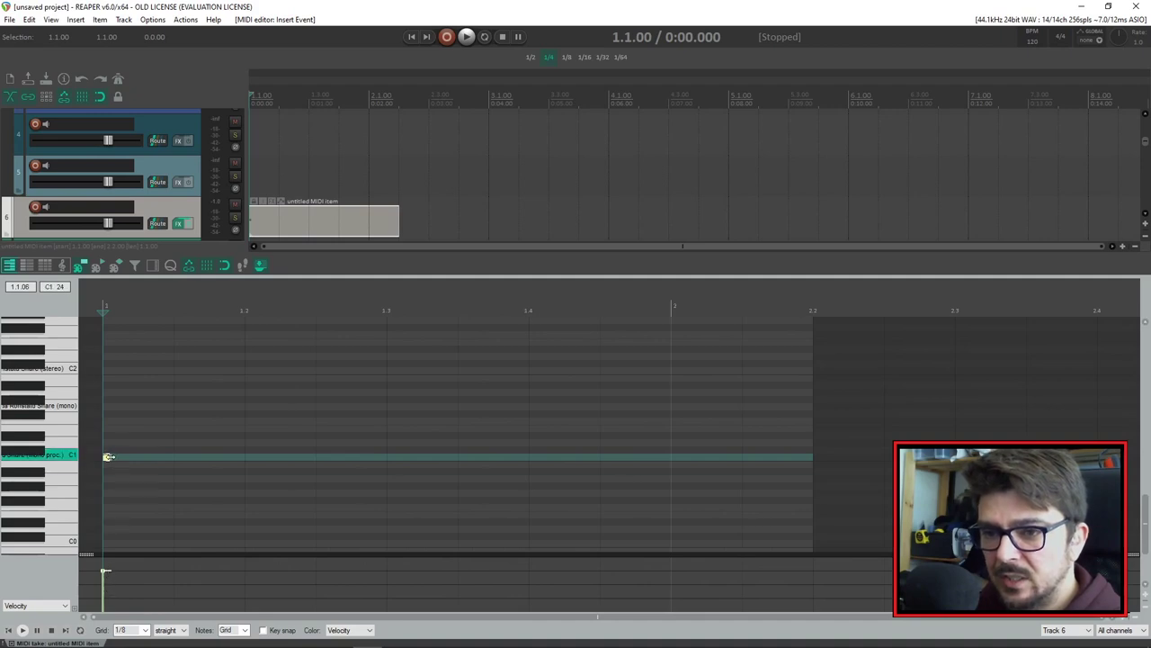
{"action": "left_click_drag", "start_coordinate": [108, 456], "coordinate": [184, 456]}
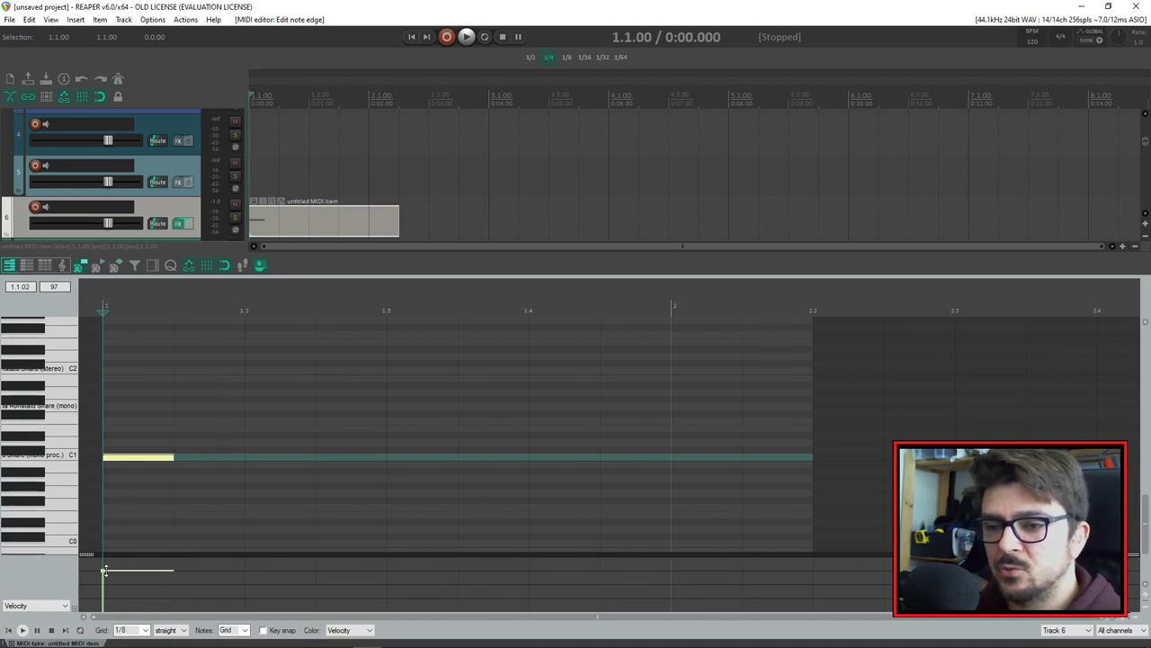
Step: Insert three consecutive eighth notes on E1, A1 and C2 directly after the C1 note
{"action": "left_click", "coordinate": [195, 430]}
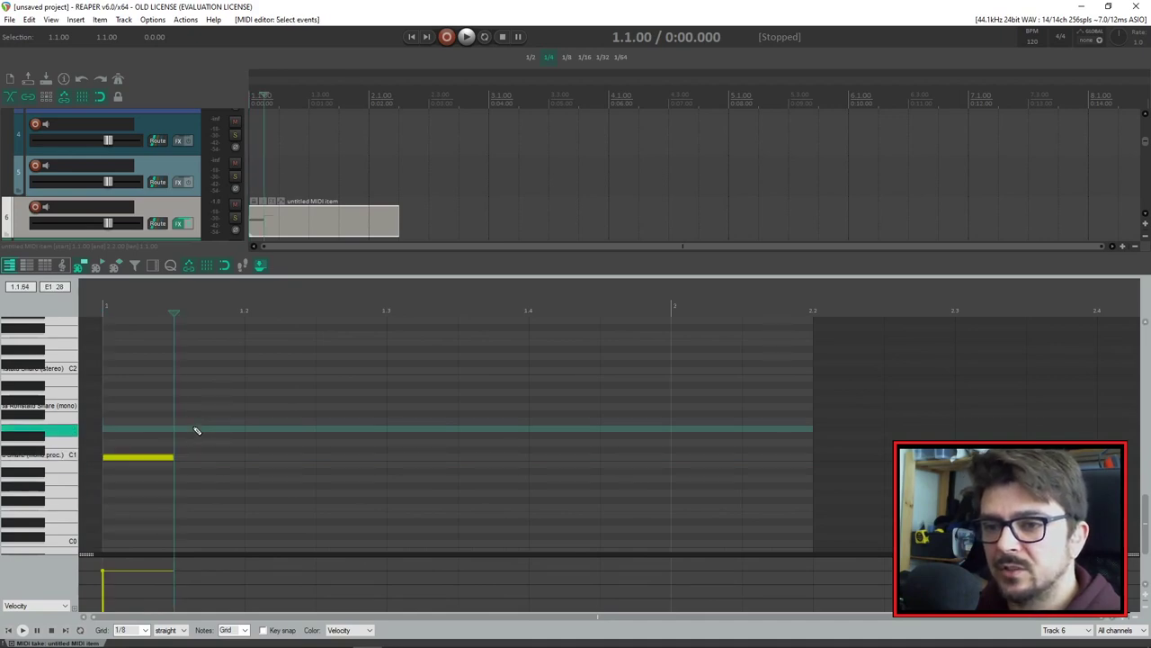
{"action": "left_click", "coordinate": [270, 393]}
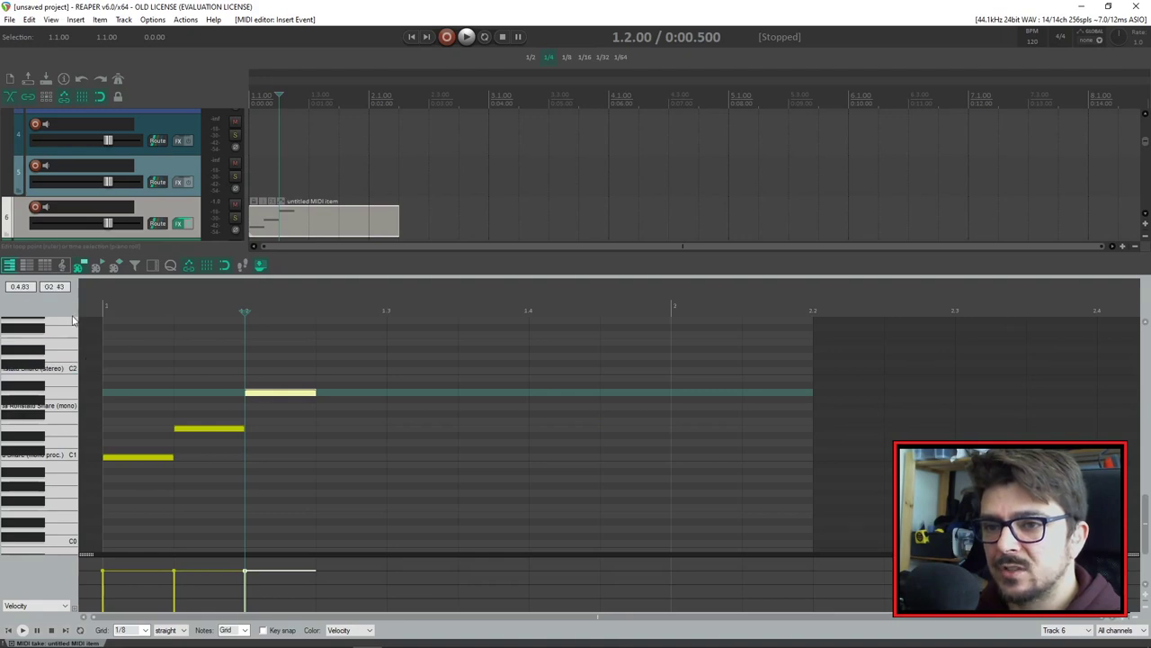
{"action": "left_click", "coordinate": [349, 370]}
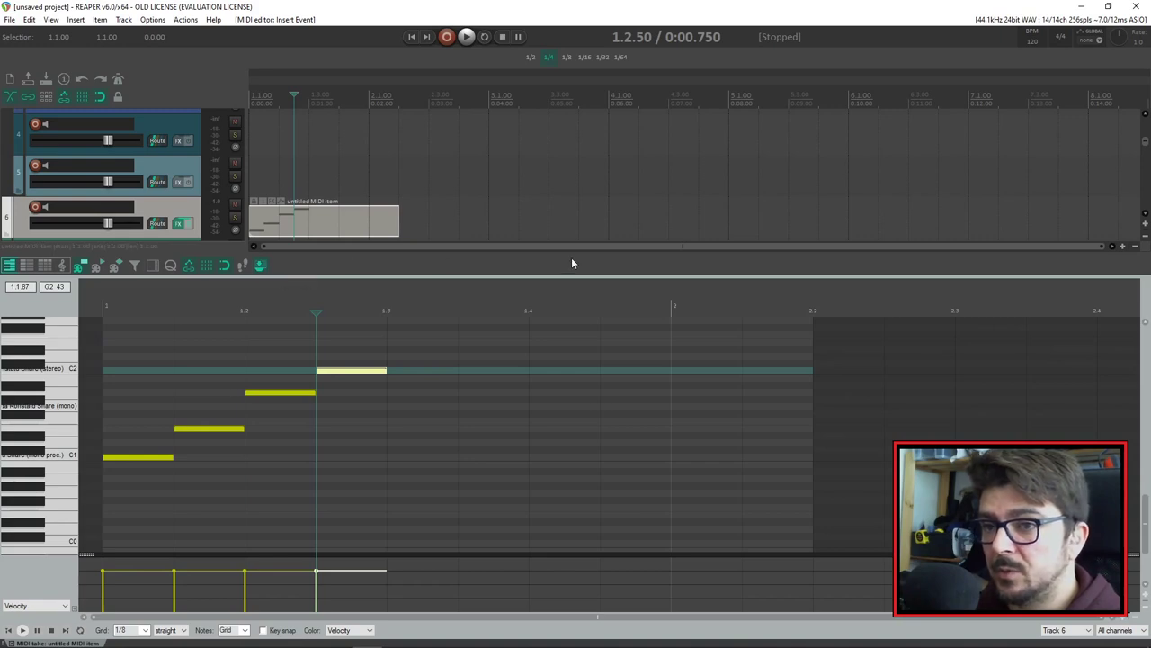
Step: Turn off note length display in the velocity lane and lower the E1 note's velocity to 40
{"action": "right_click", "coordinate": [55, 307]}
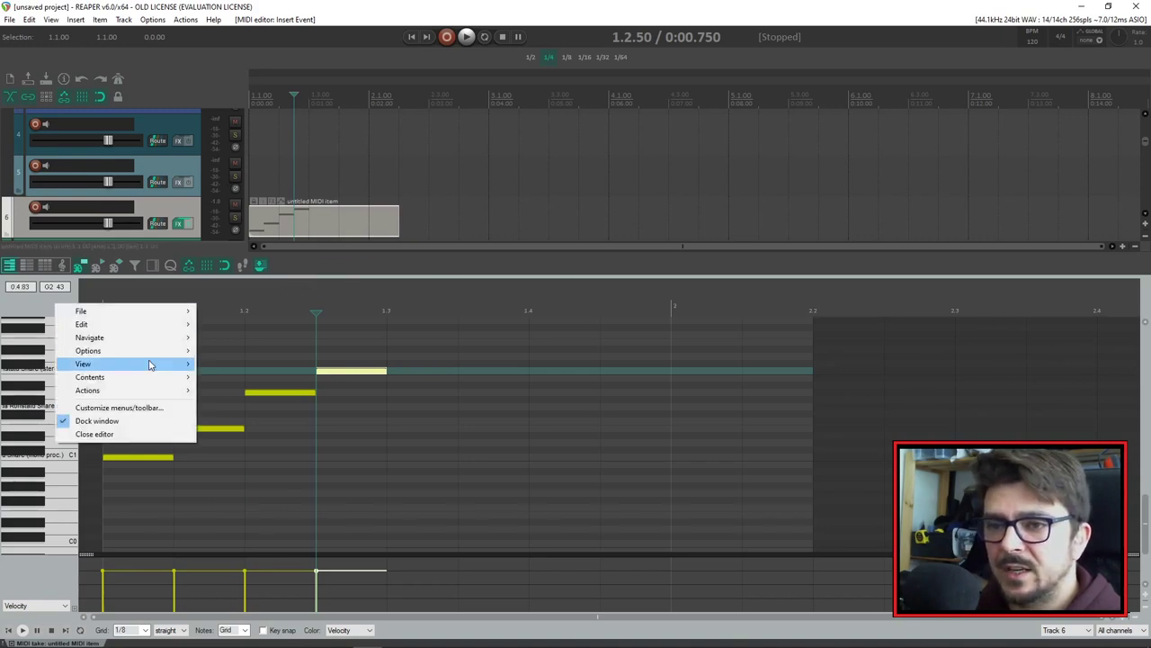
{"action": "mouse_move", "coordinate": [158, 352]}
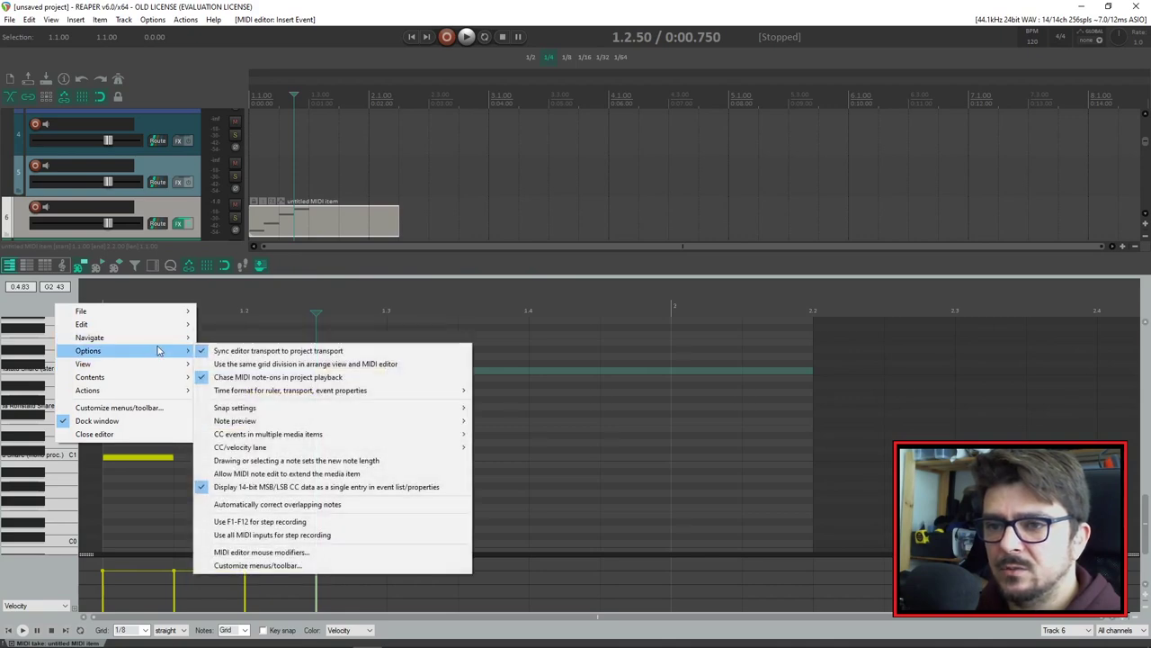
{"action": "mouse_move", "coordinate": [321, 435]}
{"action": "mouse_move", "coordinate": [270, 447]}
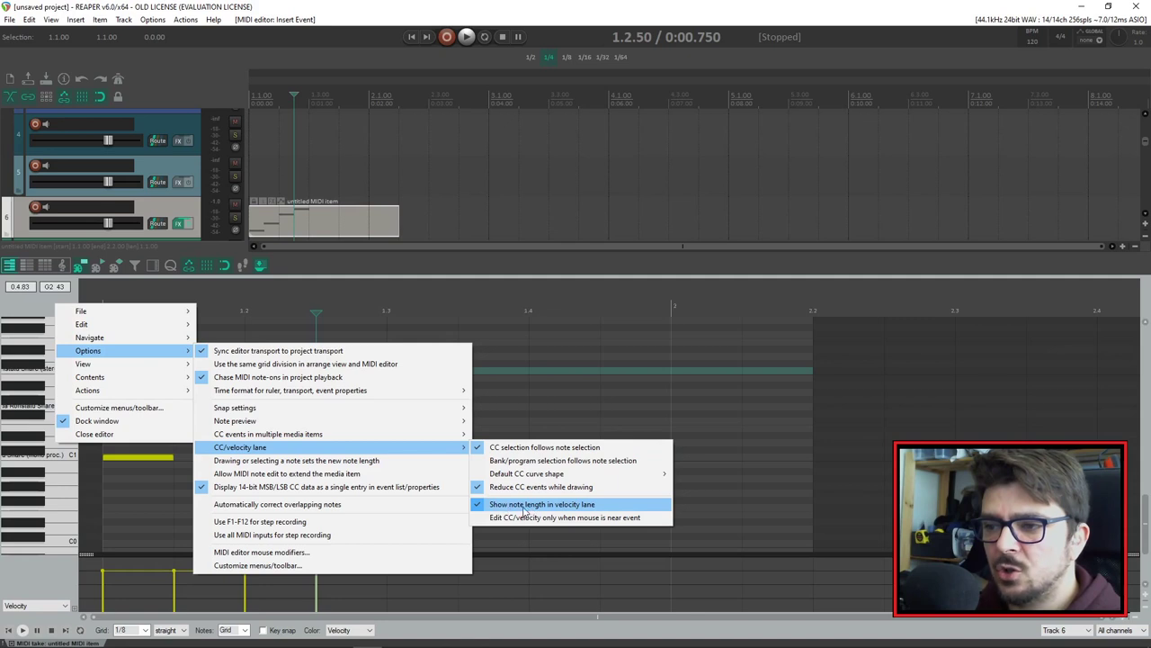
{"action": "left_click", "coordinate": [596, 505]}
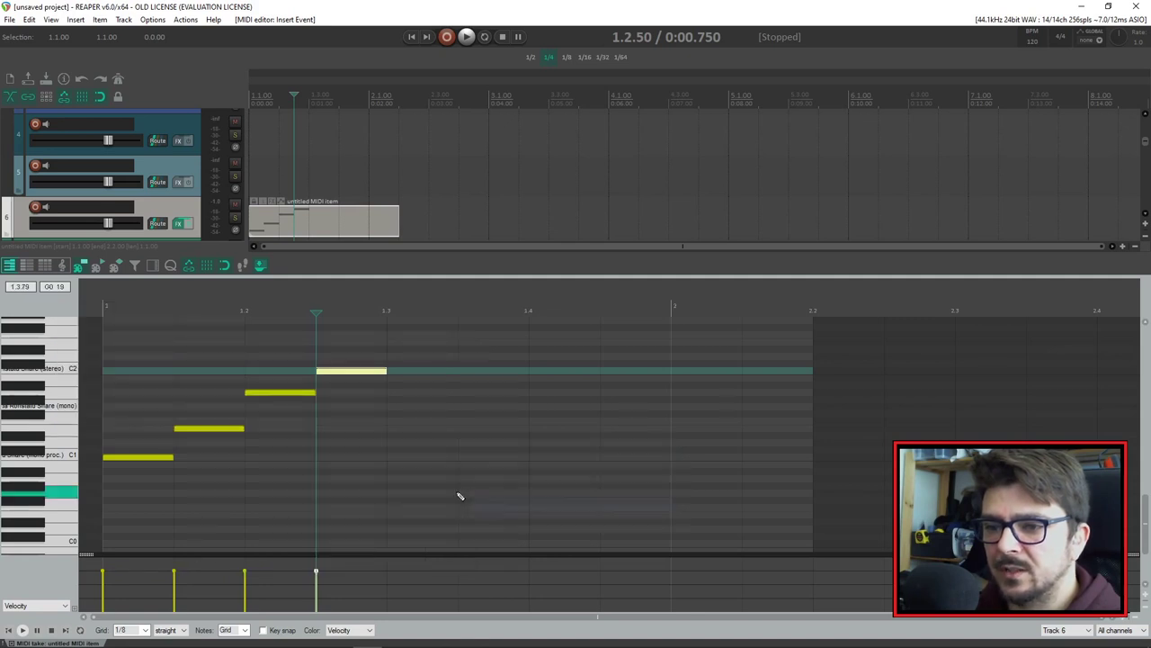
{"action": "left_click_drag", "start_coordinate": [174, 571], "coordinate": [174, 598]}
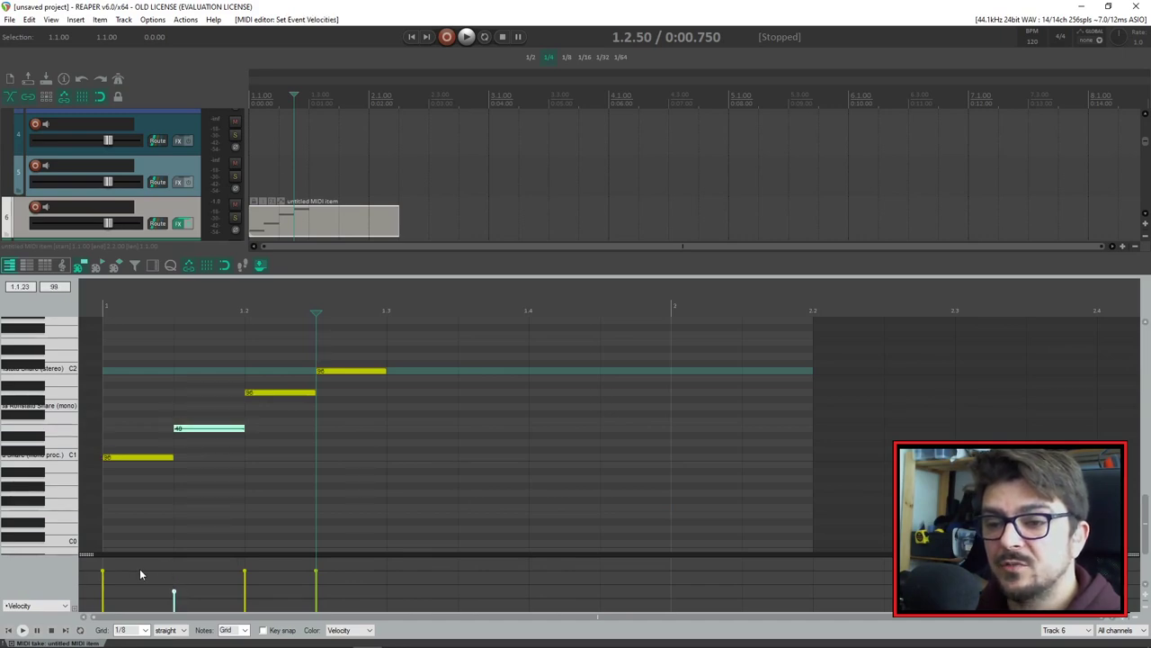
Step: Set the MIDI editor's grid to 1/16 and shorten the C1 note to a sixteenth note
{"action": "left_click", "coordinate": [182, 632]}
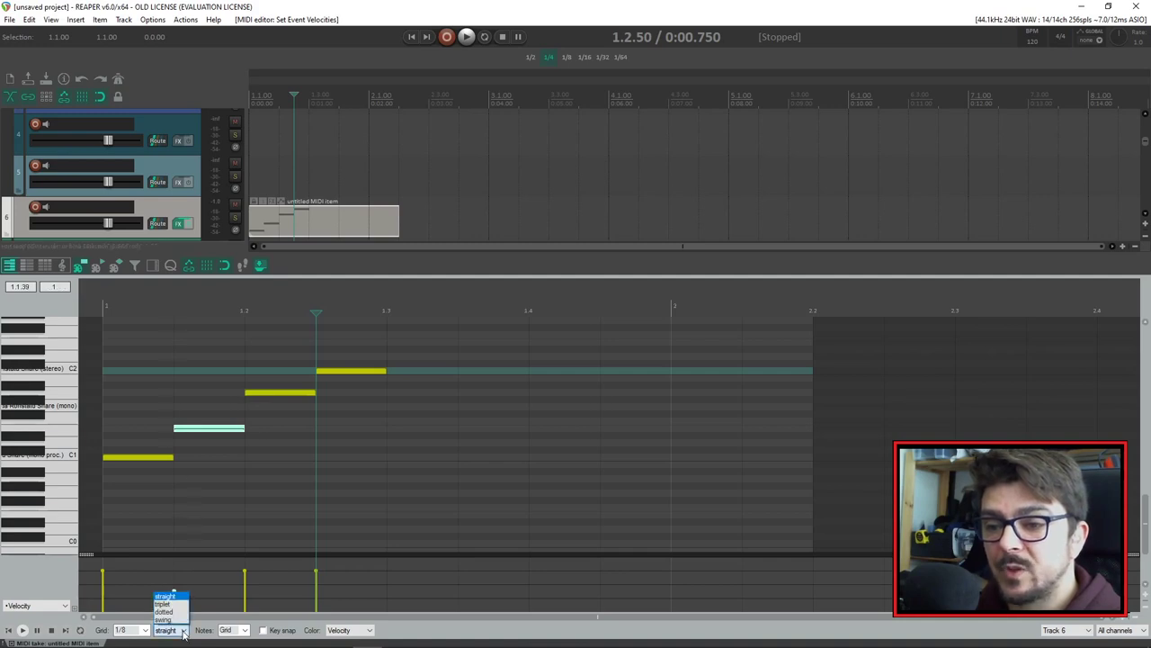
{"action": "left_click", "coordinate": [180, 631]}
{"action": "left_click", "coordinate": [139, 629]}
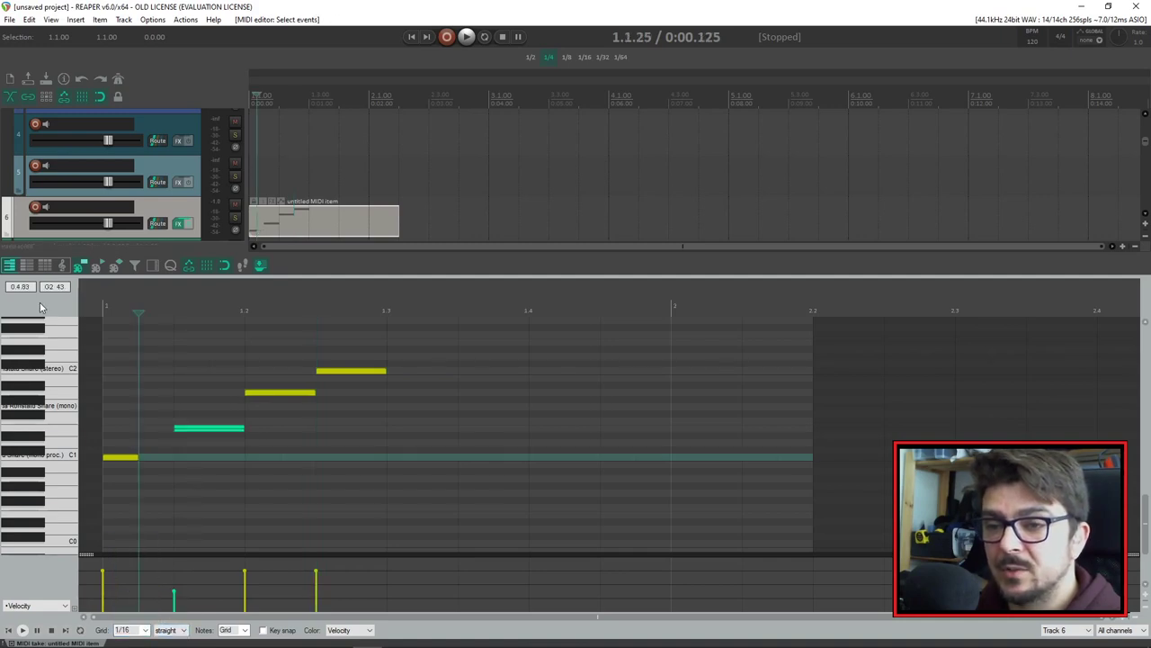
Step: Turn on the MIDI editor's option to show note length in the velocity lane
{"action": "right_click", "coordinate": [38, 303]}
{"action": "key", "text": "Escape"}
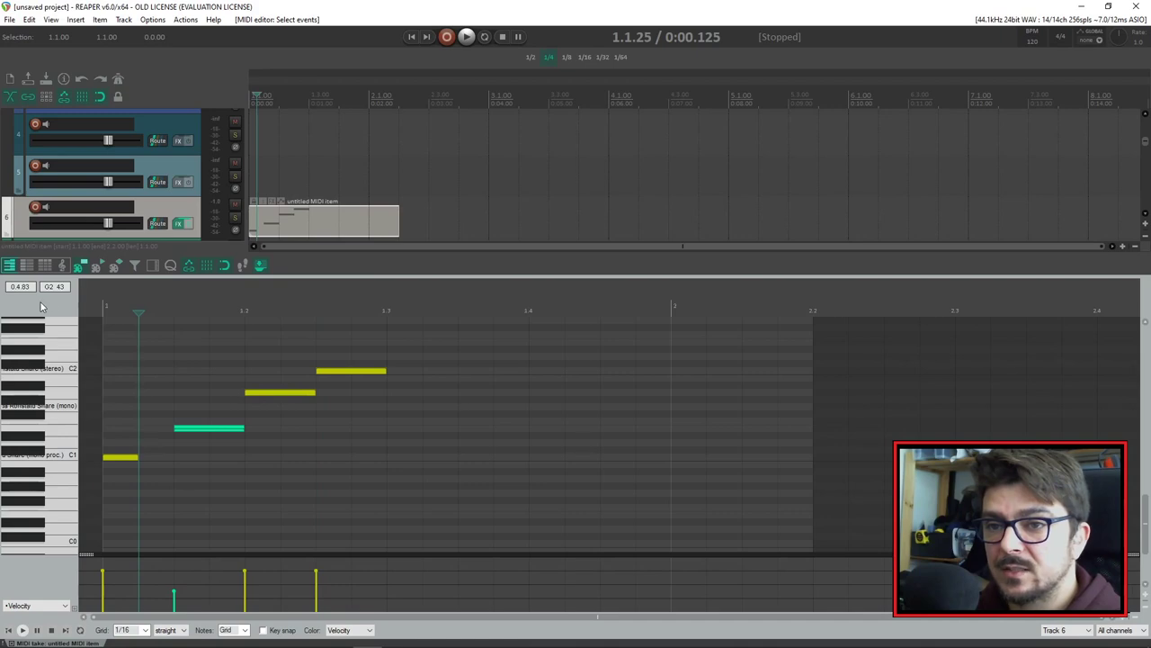
{"action": "right_click", "coordinate": [40, 303]}
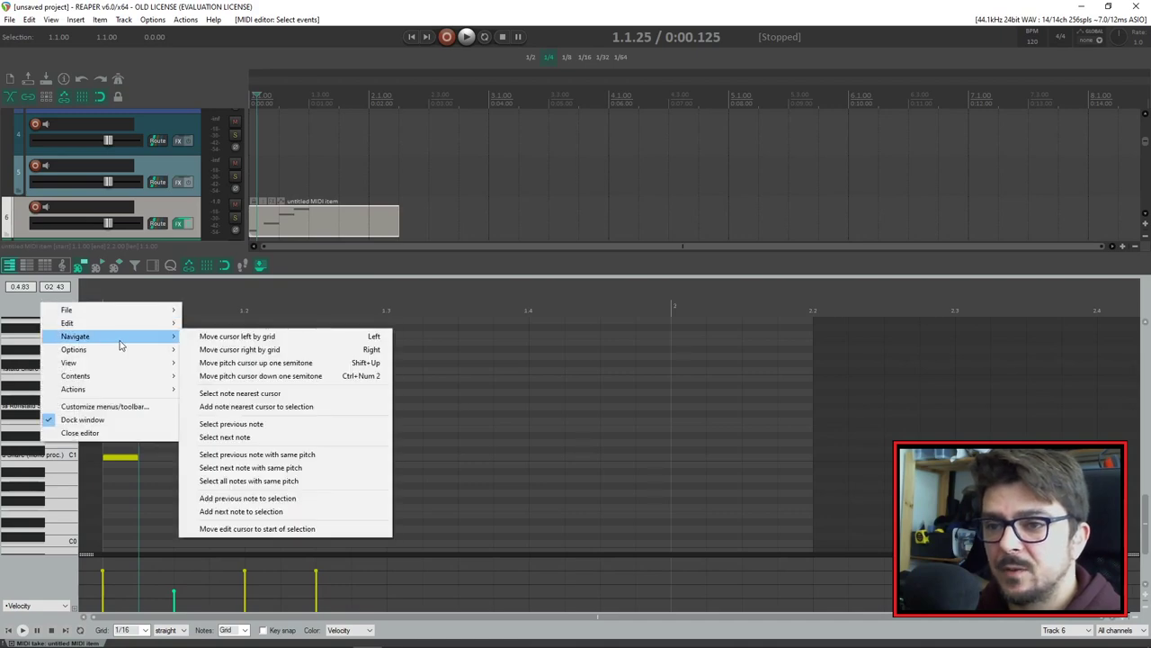
{"action": "mouse_move", "coordinate": [133, 351]}
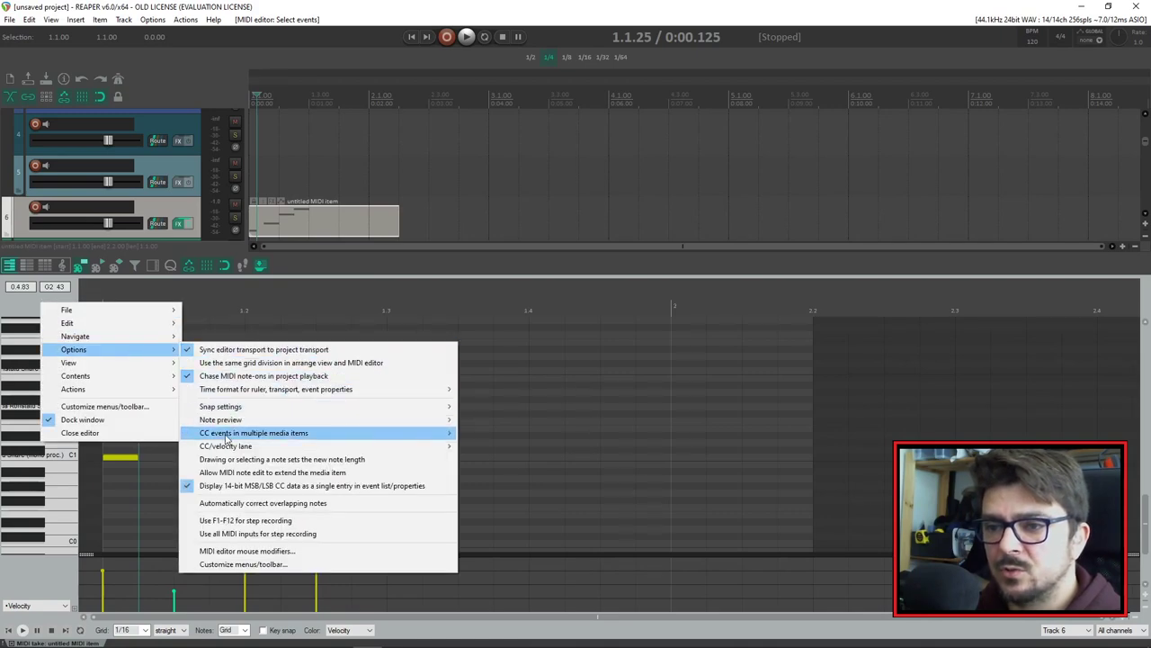
{"action": "mouse_move", "coordinate": [223, 448]}
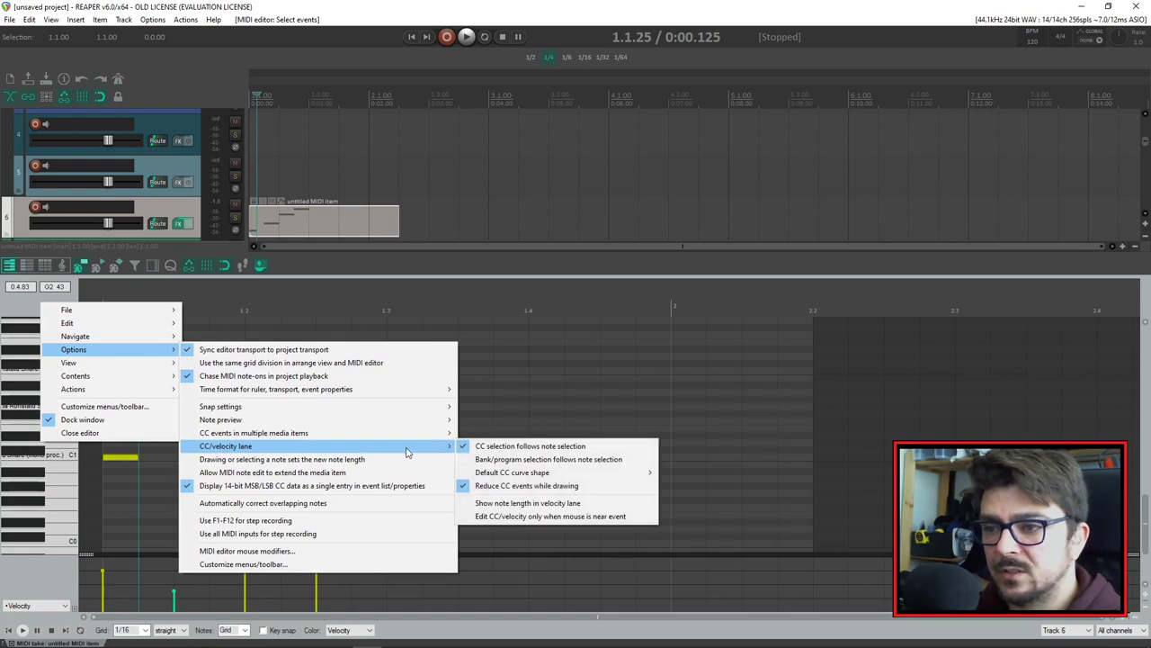
{"action": "left_click", "coordinate": [541, 507]}
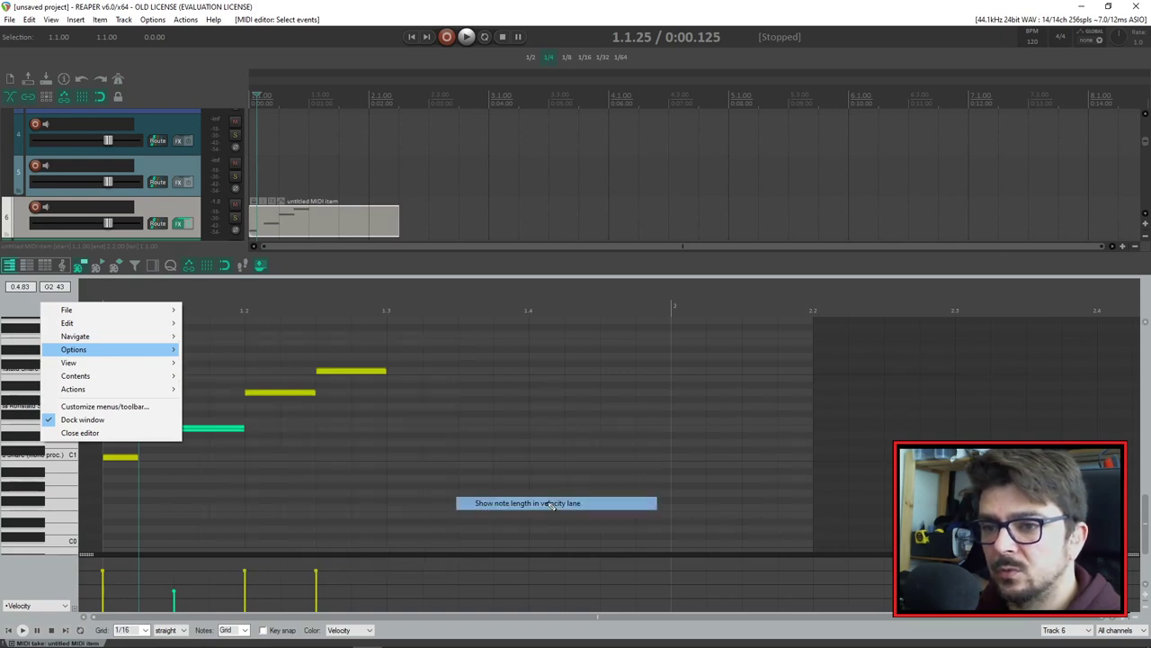
Step: Lower the velocities of the C1, A1 and C2 notes, with C2 at about 73, and close the docked MIDI editor
{"action": "mouse_move", "coordinate": [136, 568]}
{"action": "left_mouse_down"}
{"action": "mouse_move", "coordinate": [207, 591]}
{"action": "mouse_move", "coordinate": [275, 578]}
{"action": "left_mouse_up"}
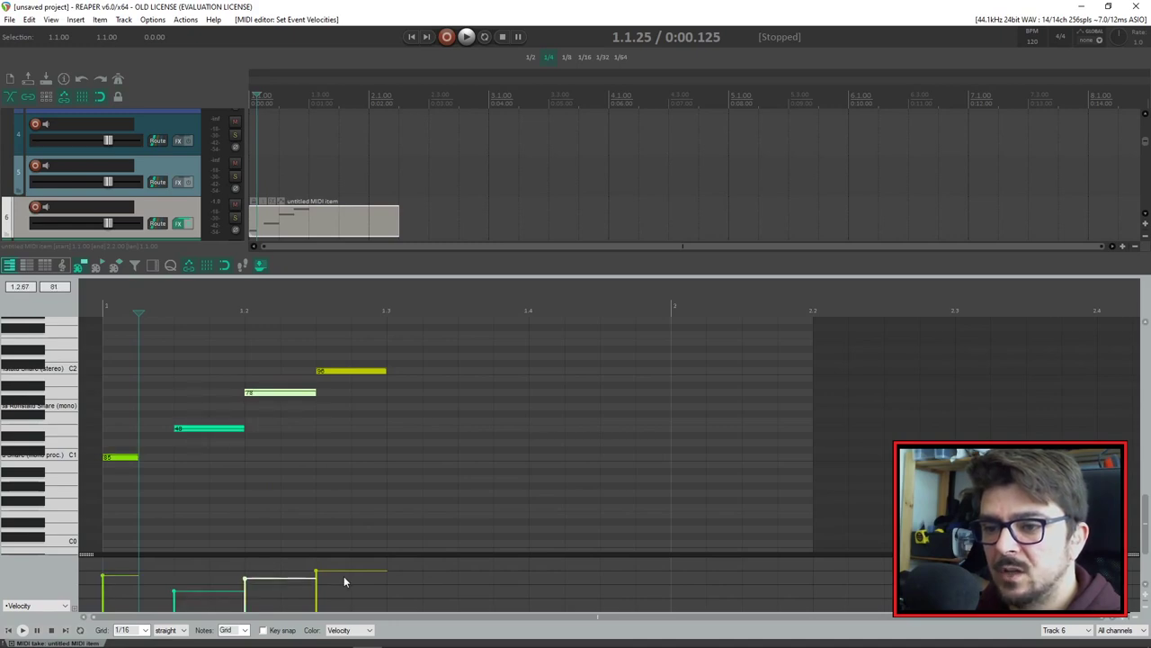
{"action": "left_click_drag", "start_coordinate": [348, 581], "coordinate": [338, 586]}
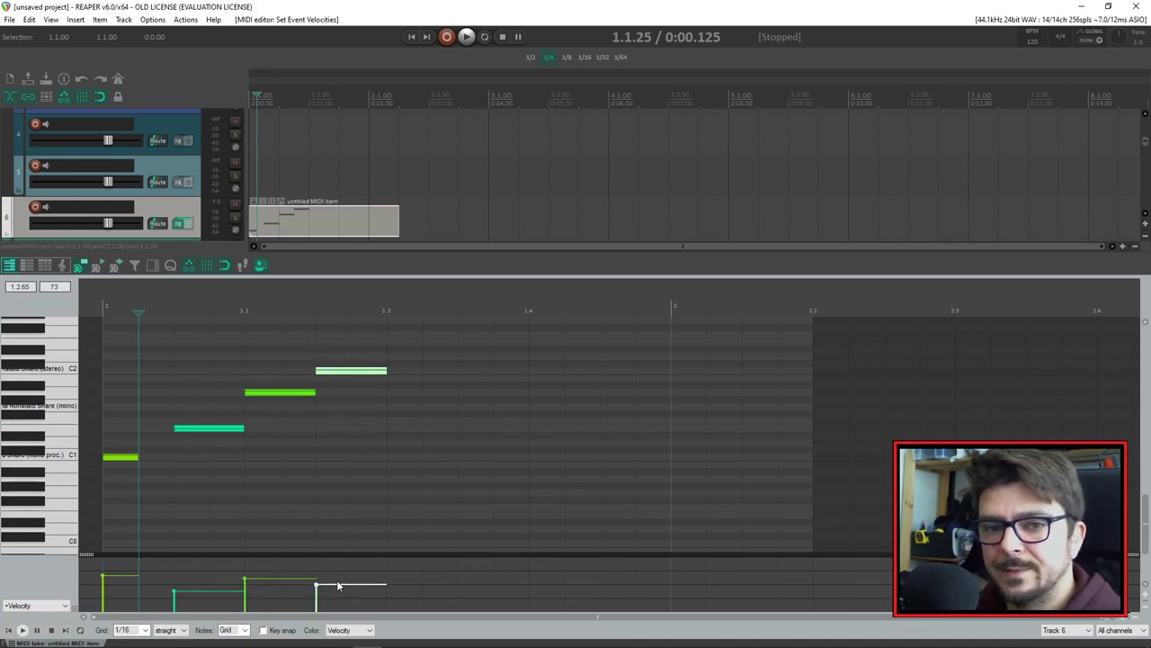
{"action": "left_click", "coordinate": [11, 642]}
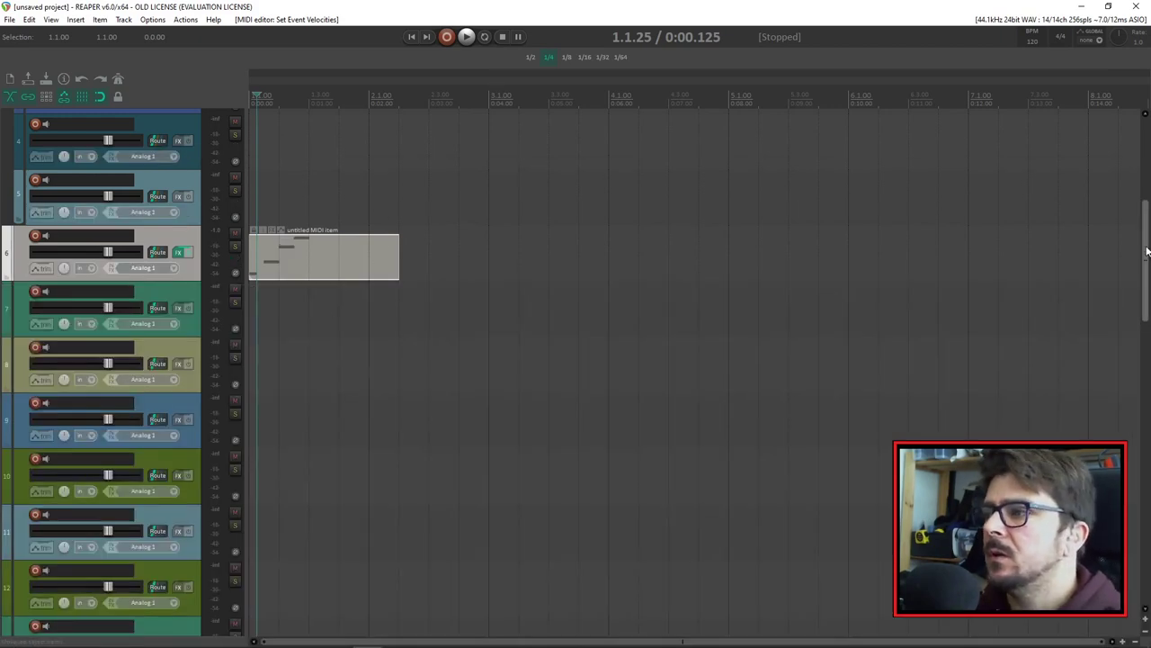
Step: Duplicate track 1's AB_BeatA110-01 item twice so that three copies follow each other
{"action": "left_click_drag", "start_coordinate": [1147, 252], "coordinate": [800, 134]}
{"action": "left_click", "coordinate": [186, 177]}
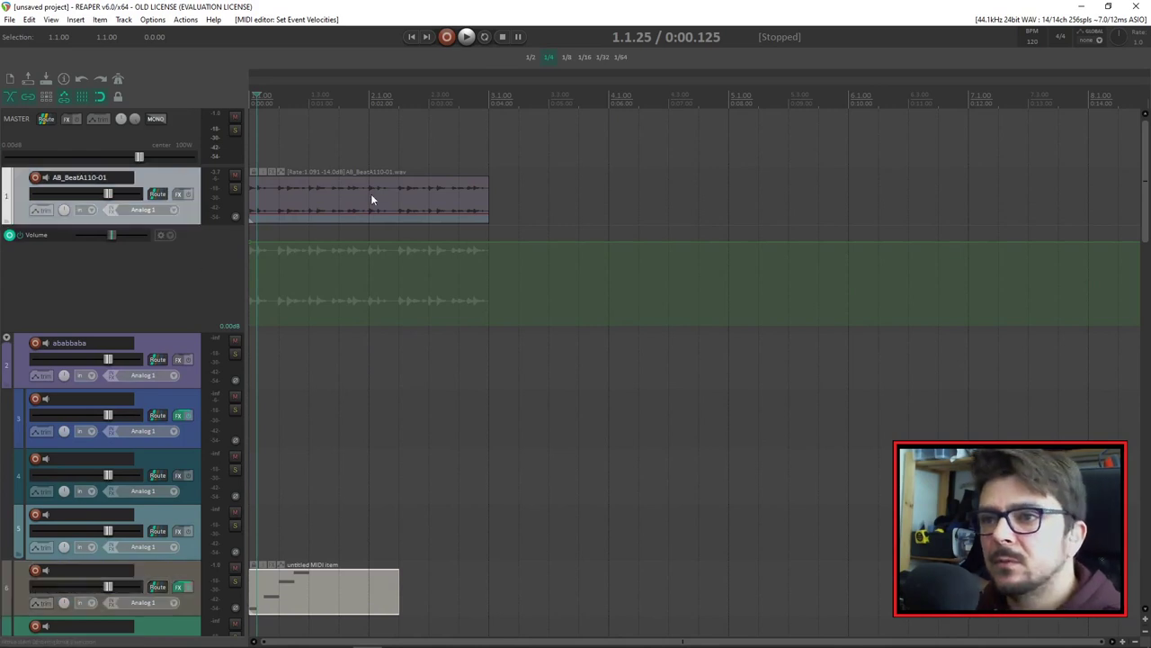
{"action": "left_click", "coordinate": [401, 210]}
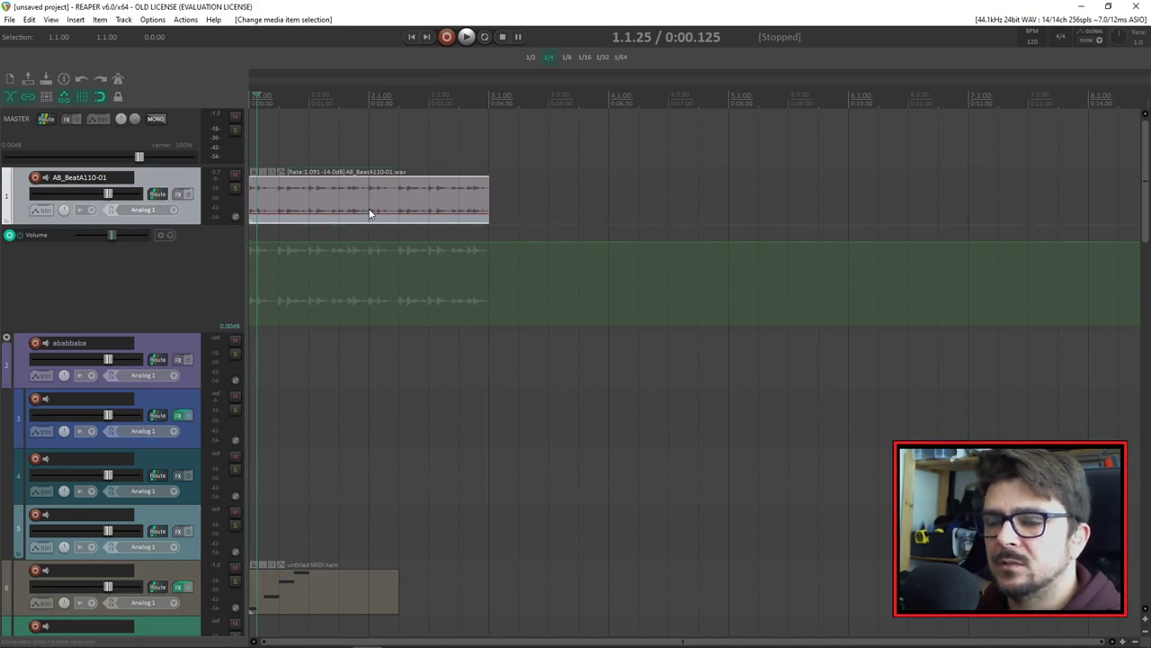
{"action": "left_click", "coordinate": [425, 186]}
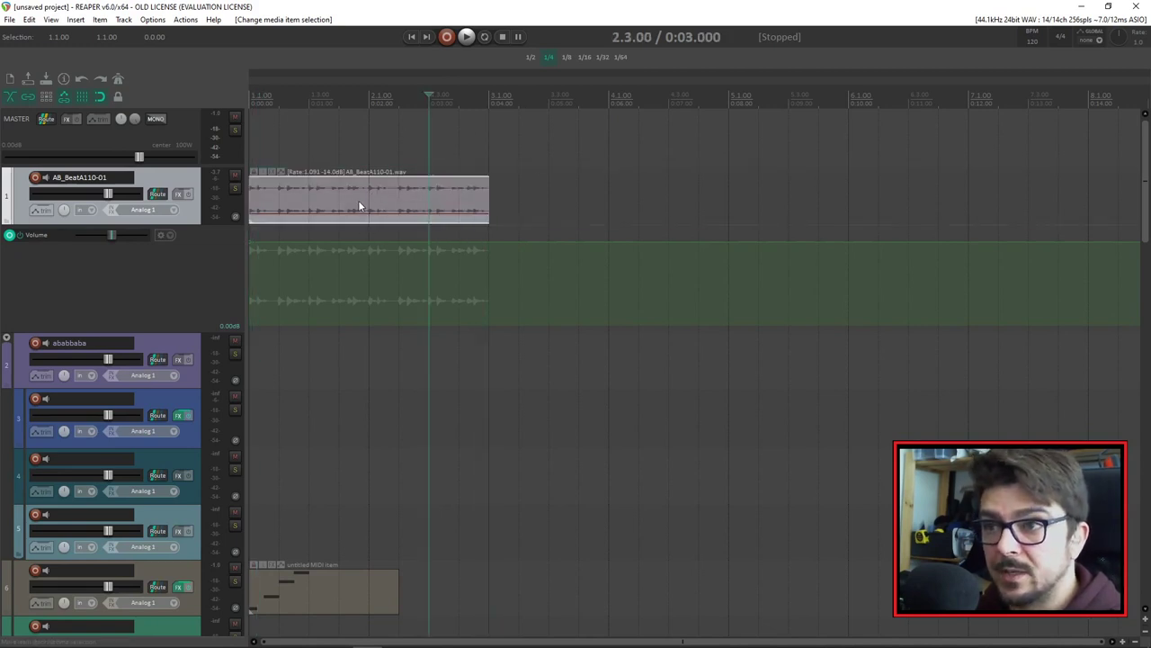
{"action": "key", "text": "ctrl+d"}
{"action": "key", "text": "ctrl+d"}
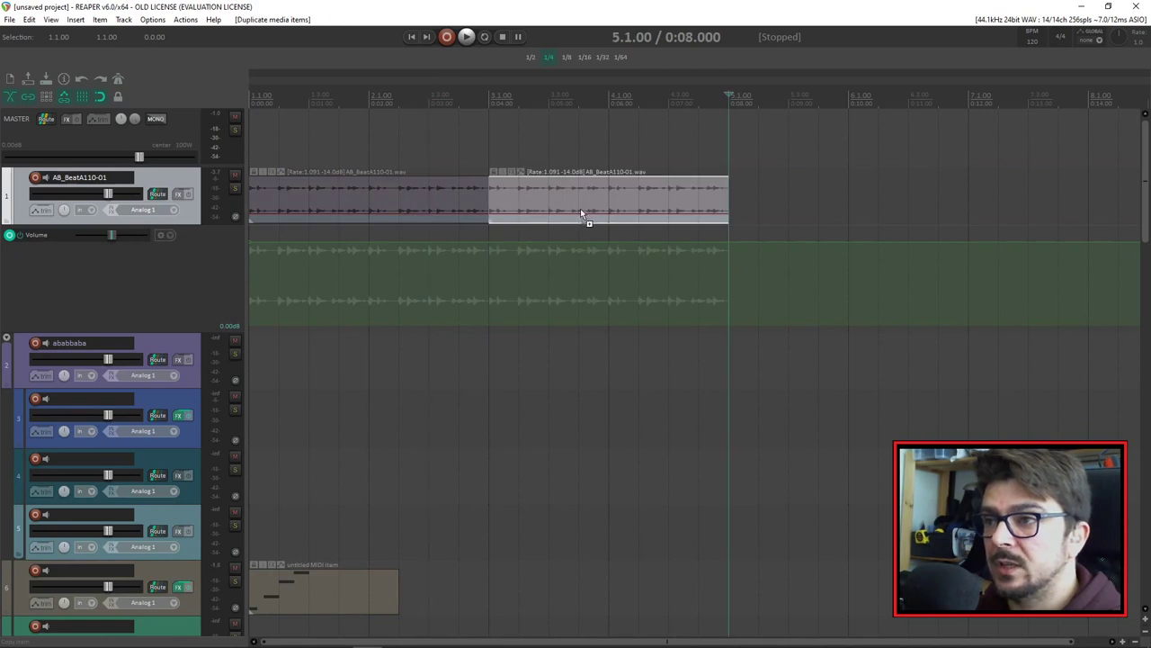
{"action": "scroll", "coordinate": [469, 214], "scroll_direction": "down", "scroll_amount": 5}
Step: Insert a tempo marker at 6.1.00 with the tempo set to 140 BPM
{"action": "left_click", "coordinate": [409, 142]}
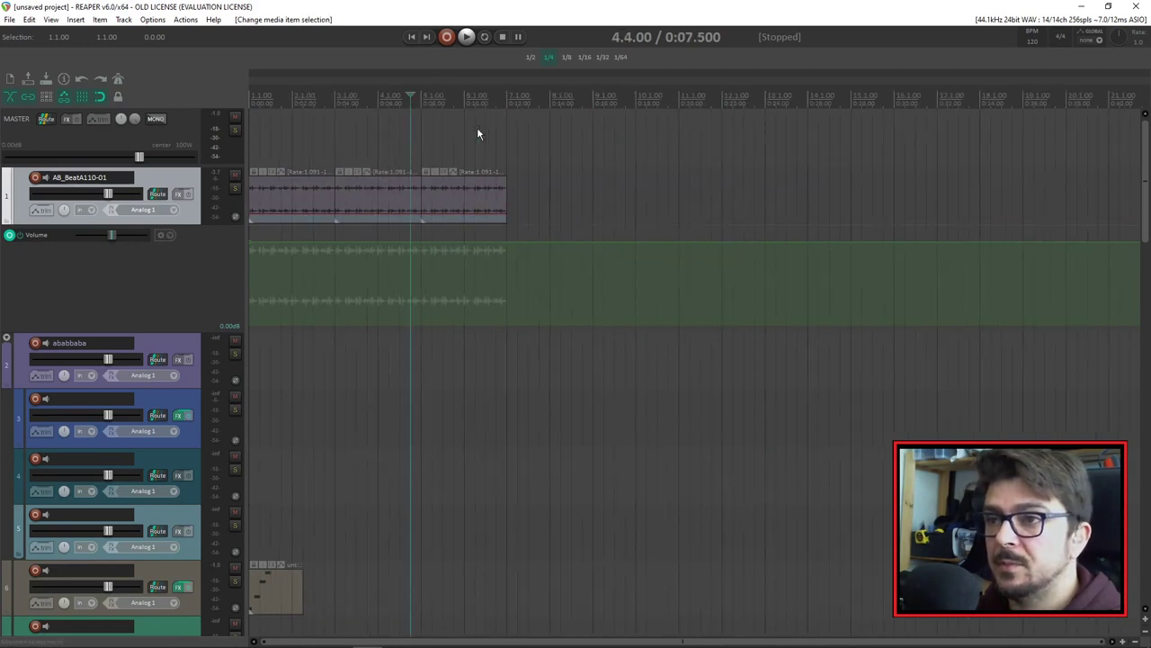
{"action": "left_click", "coordinate": [464, 95]}
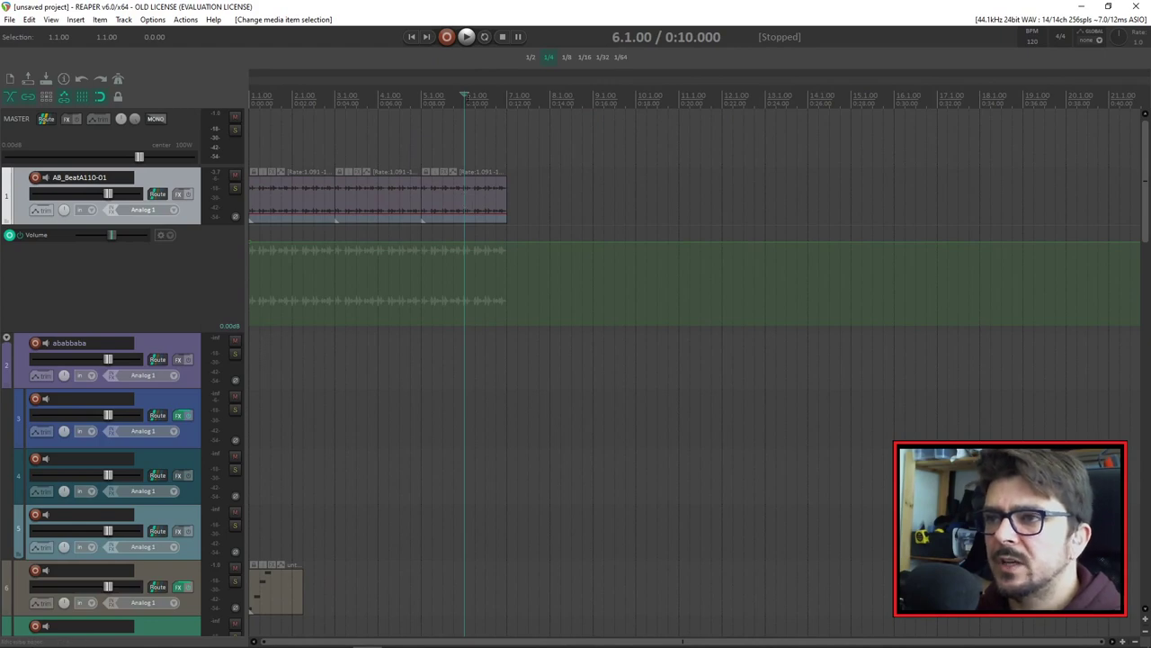
{"action": "right_click", "coordinate": [466, 101]}
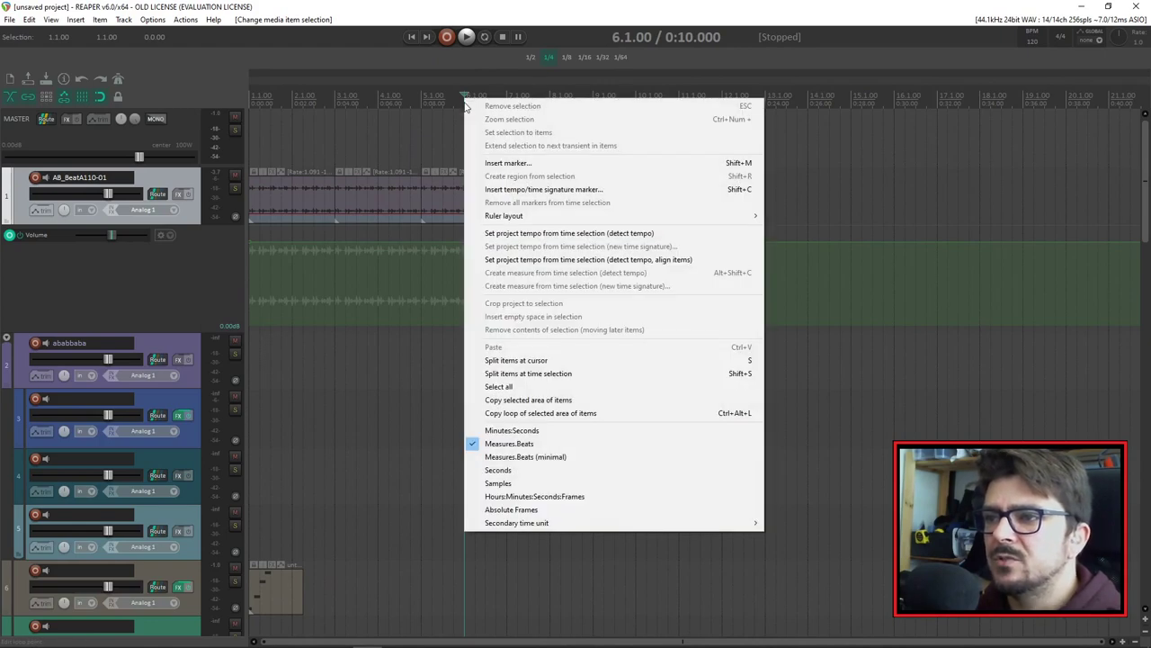
{"action": "left_click", "coordinate": [583, 192]}
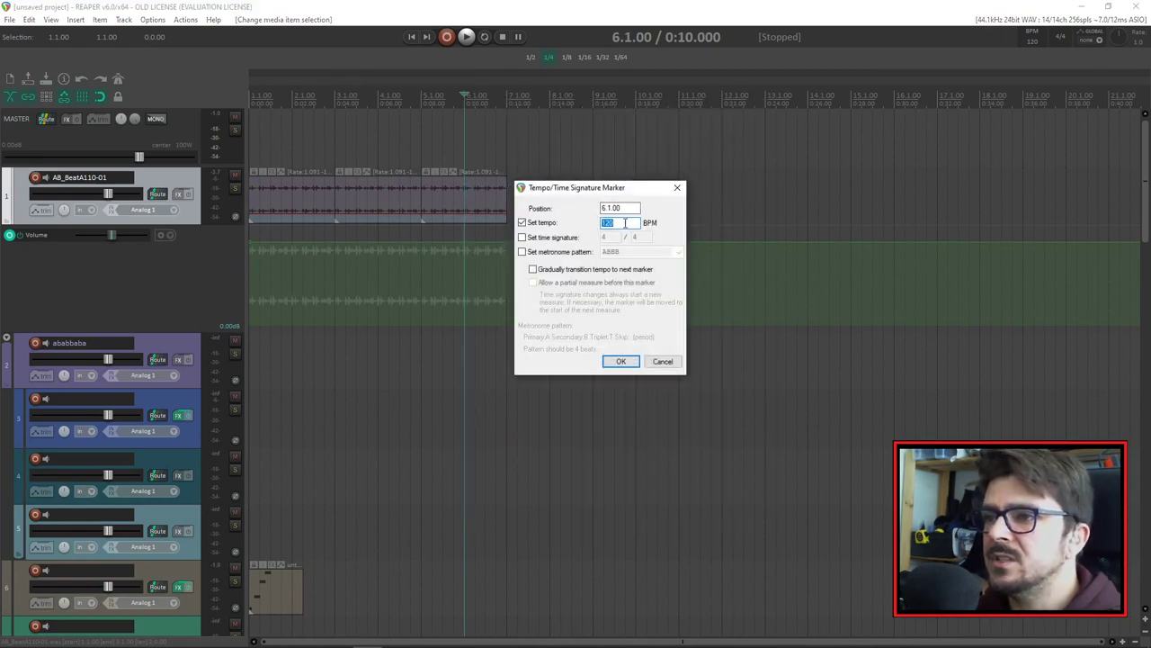
{"action": "type", "text": "140"}
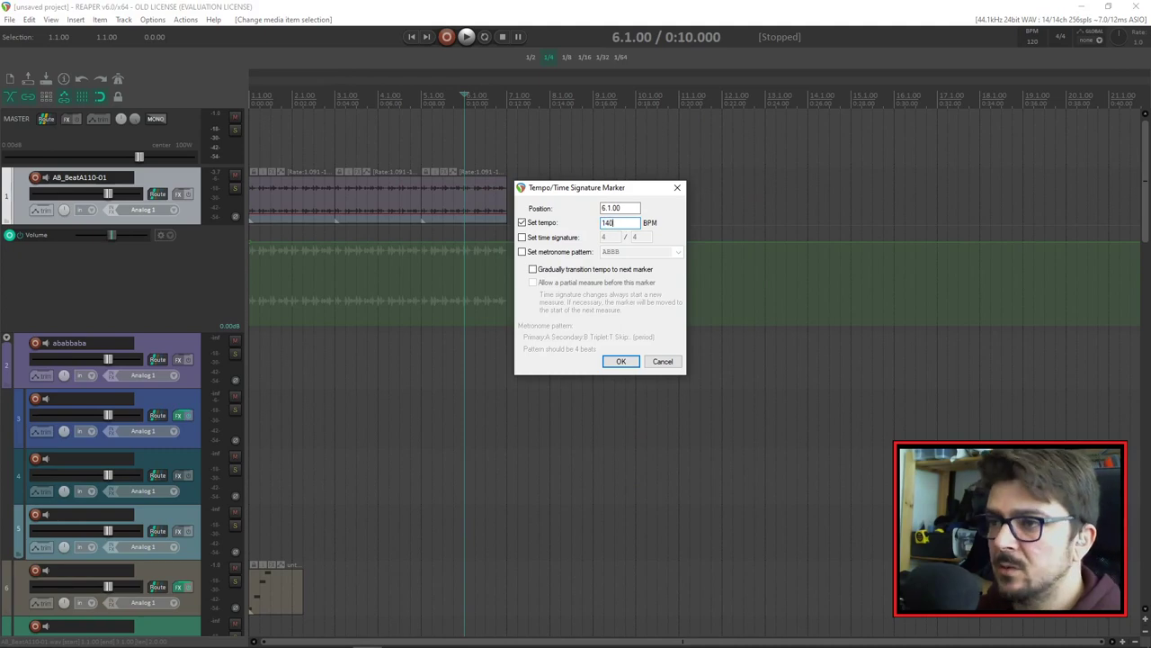
{"action": "key", "text": "Return"}
Step: Select track 1's third beat item and raise the tempo envelope point at 6.1.00 to about 242.286 BPM
{"action": "scroll", "coordinate": [468, 209], "scroll_direction": "up", "scroll_amount": 4}
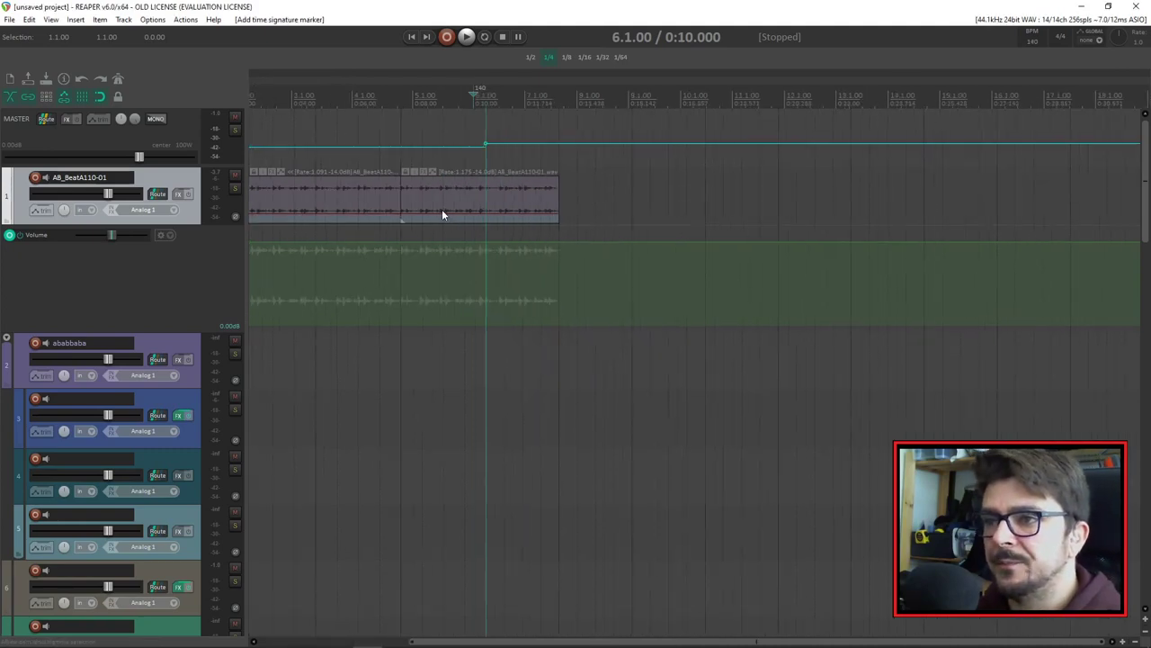
{"action": "scroll", "coordinate": [487, 212], "scroll_direction": "down", "scroll_amount": 2}
{"action": "left_click", "coordinate": [455, 221]}
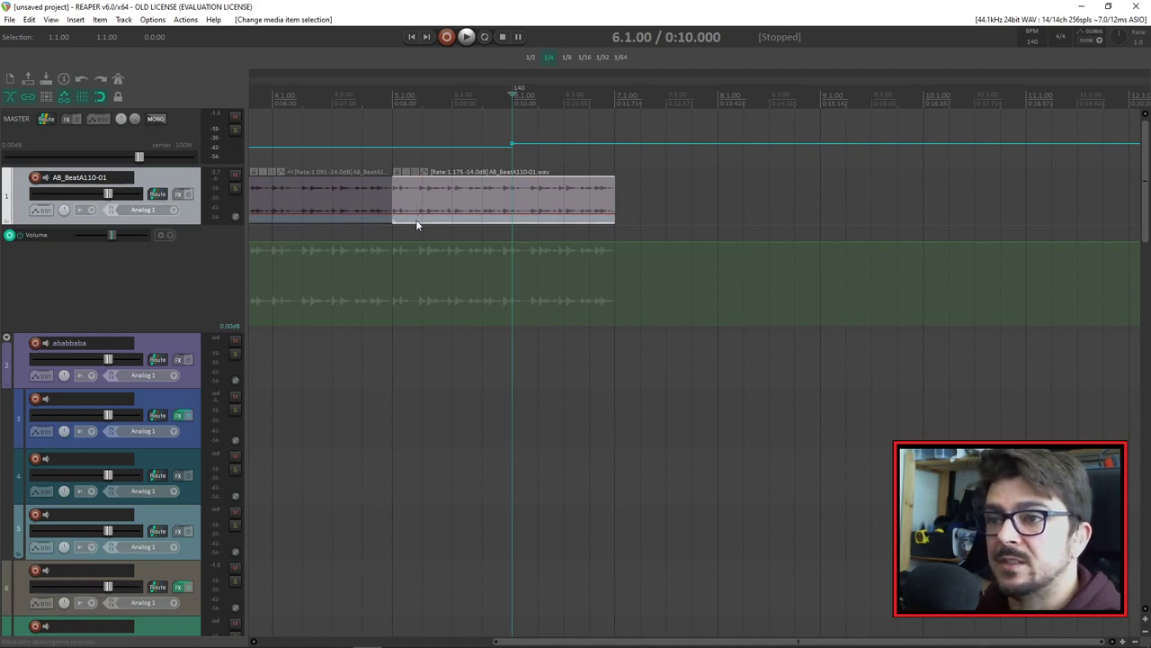
{"action": "left_click_drag", "start_coordinate": [416, 225], "coordinate": [418, 226]}
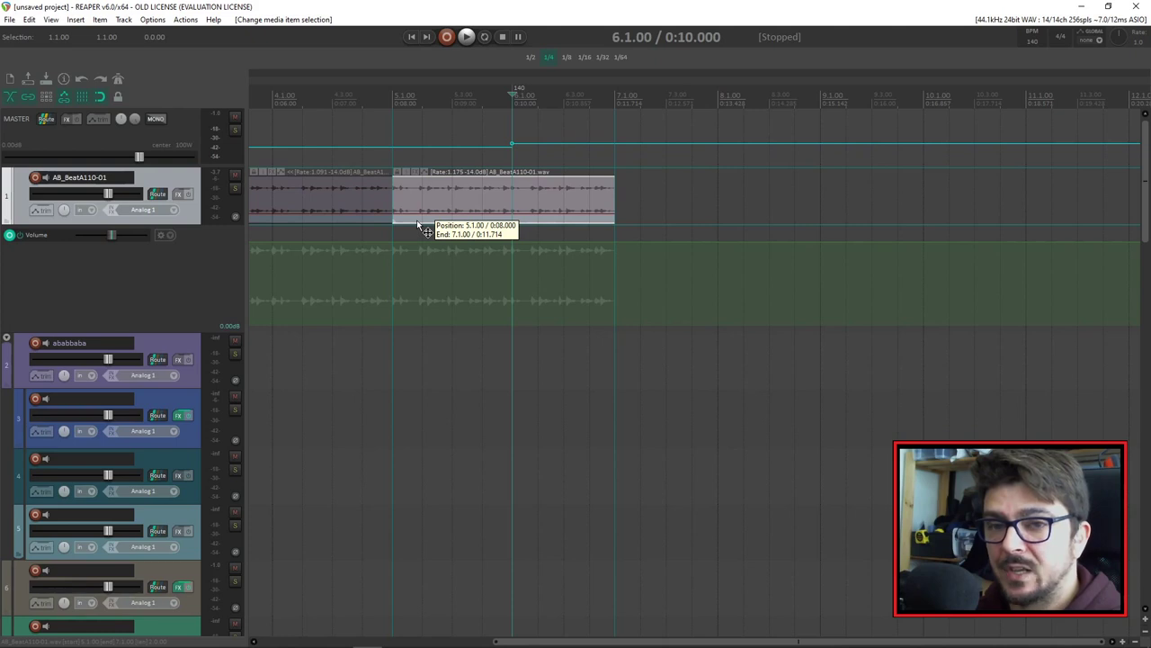
{"action": "left_click_drag", "start_coordinate": [417, 225], "coordinate": [558, 221]}
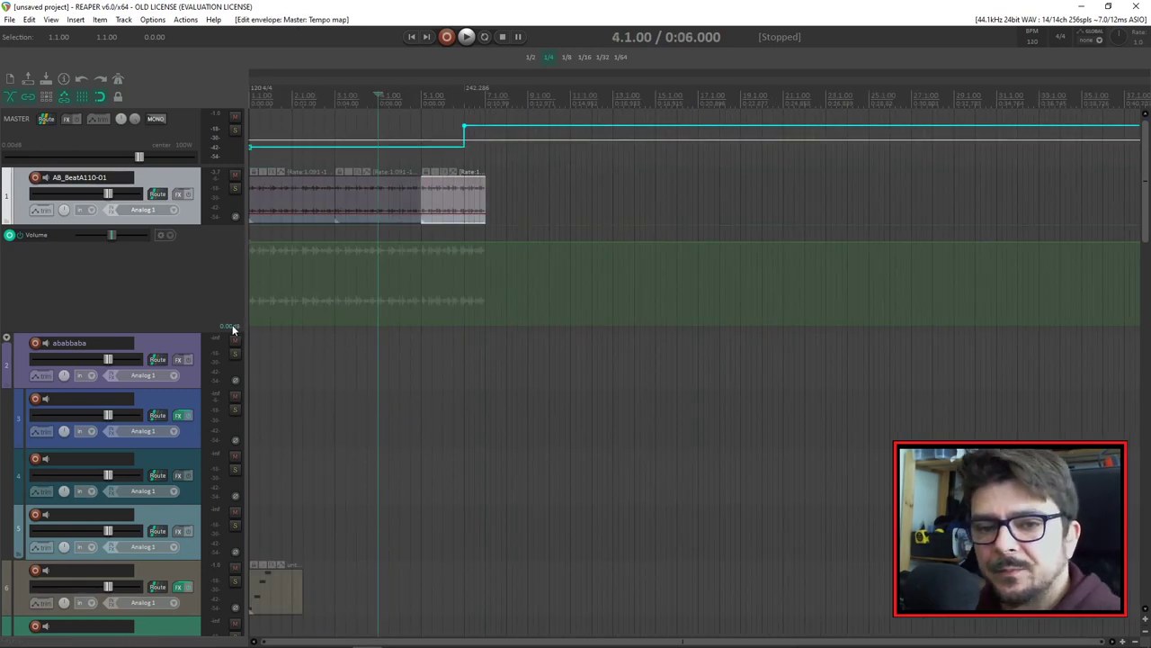
Step: Open the Render to File settings and review the available render sources, leaving Master mix chosen
{"action": "left_click", "coordinate": [9, 19]}
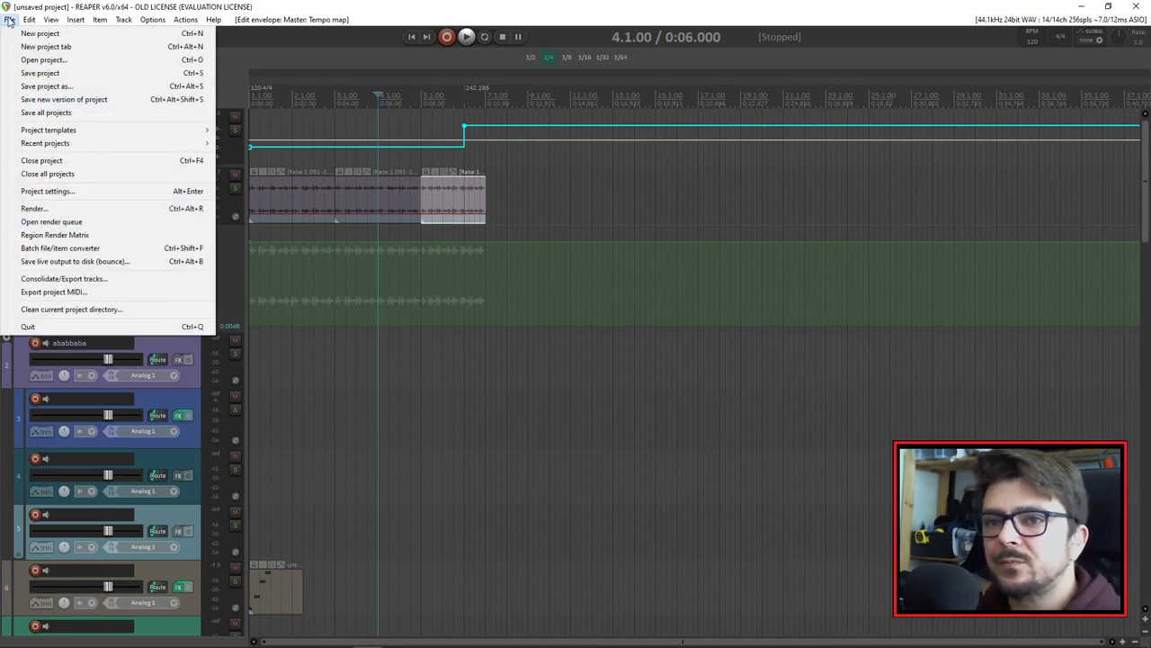
{"action": "left_click", "coordinate": [62, 208]}
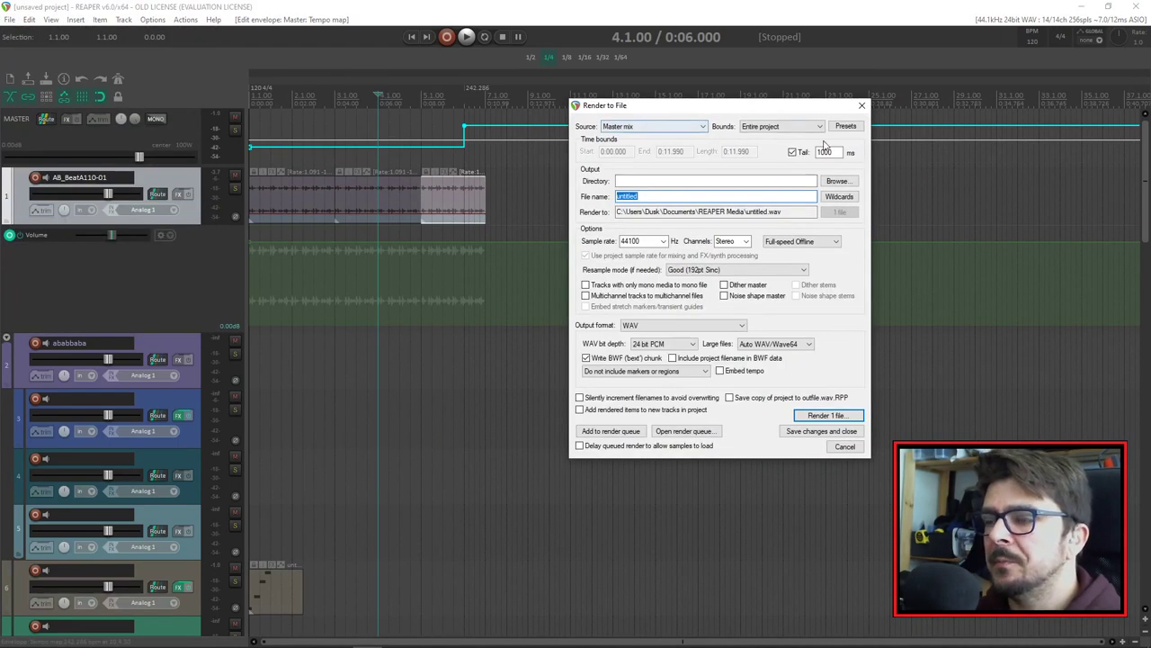
{"action": "left_click_drag", "start_coordinate": [751, 111], "coordinate": [779, 113]}
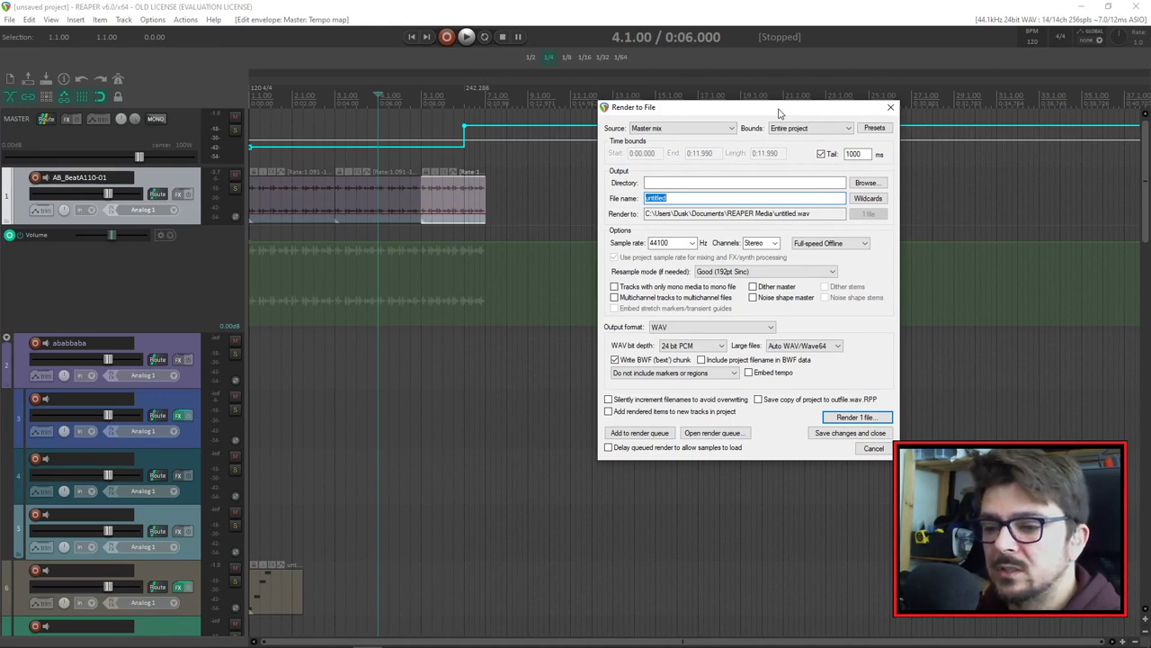
{"action": "left_click", "coordinate": [647, 130]}
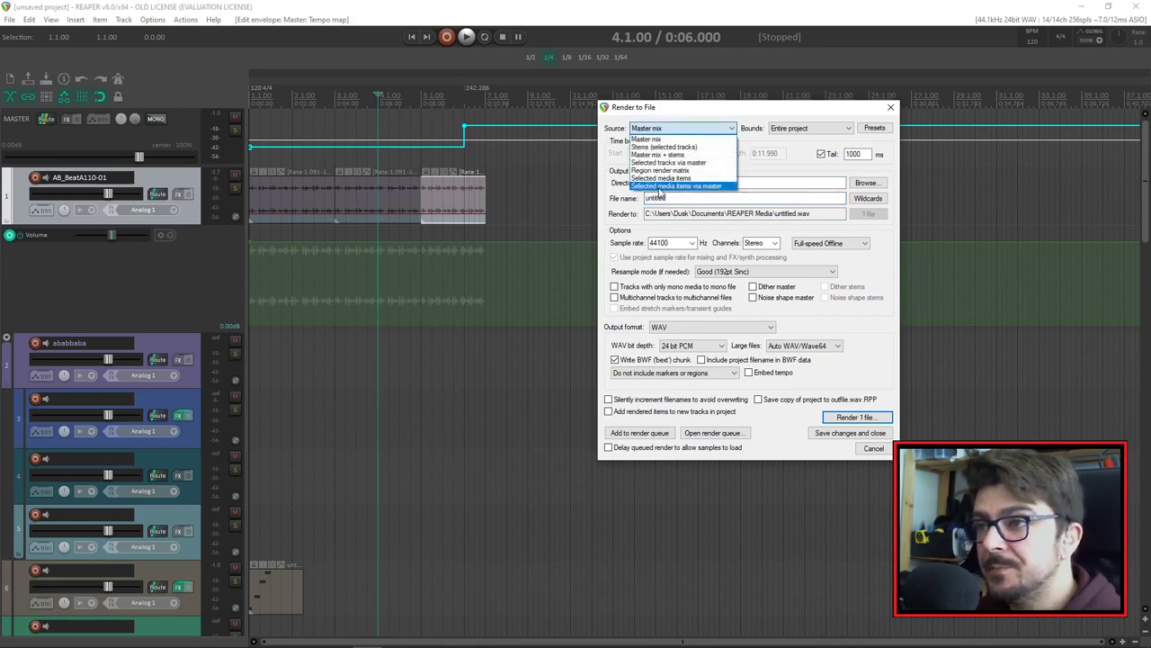
{"action": "left_click", "coordinate": [808, 135]}
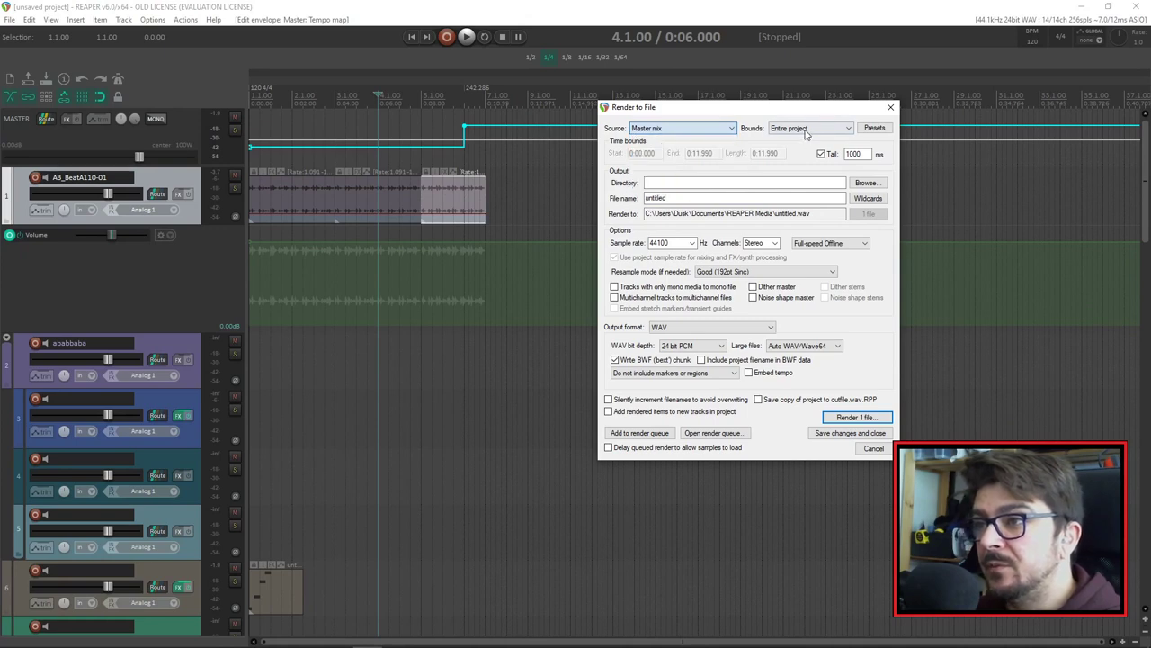
Step: Review the render bounds options and set the bounds to Selected regions, moving the render dialog clear of the beat items
{"action": "left_click", "coordinate": [807, 131]}
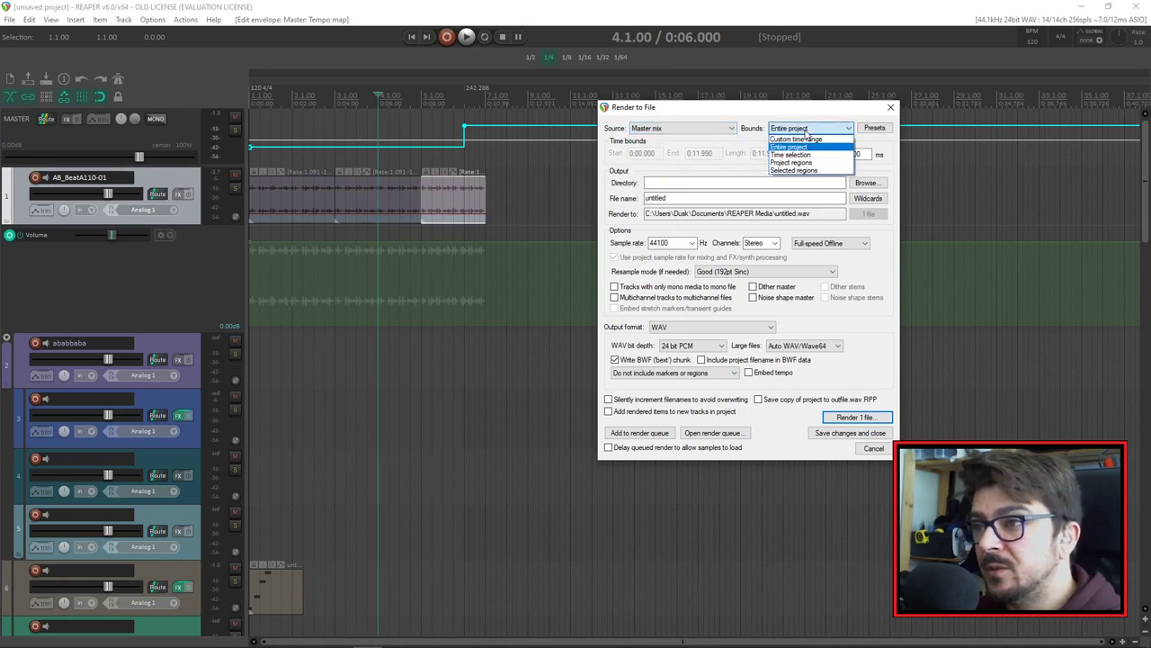
{"action": "left_click", "coordinate": [807, 146]}
{"action": "left_click", "coordinate": [820, 132]}
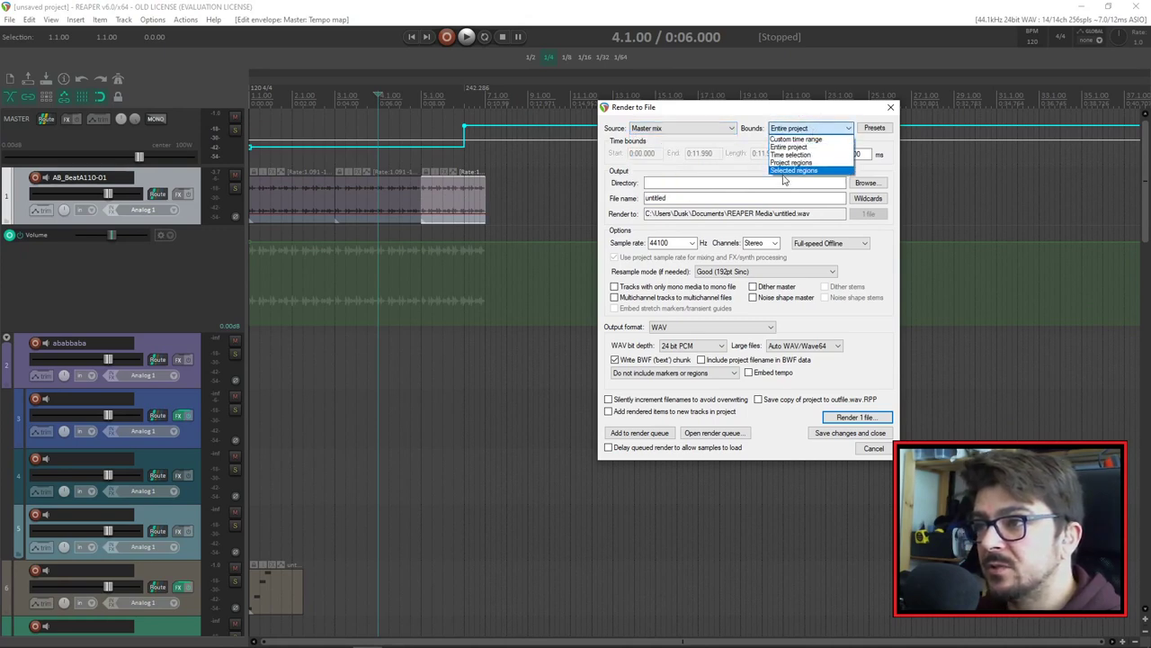
{"action": "left_click", "coordinate": [797, 178]}
{"action": "left_click_drag", "start_coordinate": [684, 110], "coordinate": [779, 173]}
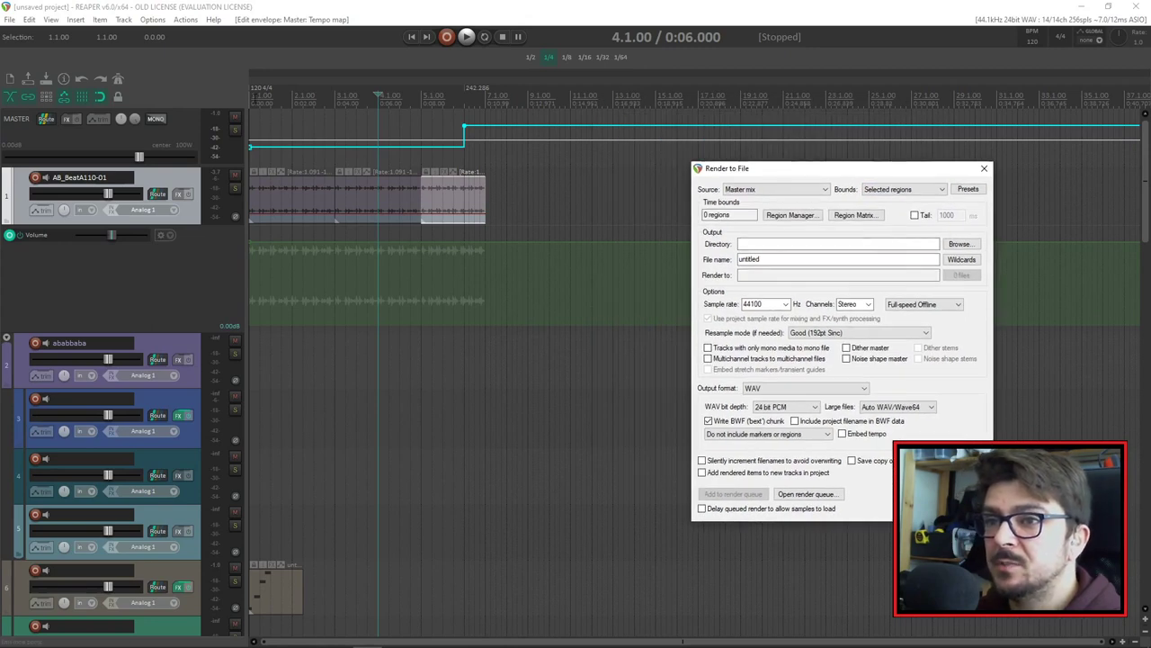
Step: Create two consecutive regions over the first two beat items, from 1.1.00 to 3.1.00 and from 3.1.00 to 5.1.00
{"action": "left_click_drag", "start_coordinate": [254, 99], "coordinate": [421, 95]}
{"action": "key", "text": "shift+r"}
{"action": "key", "text": "shift+r"}
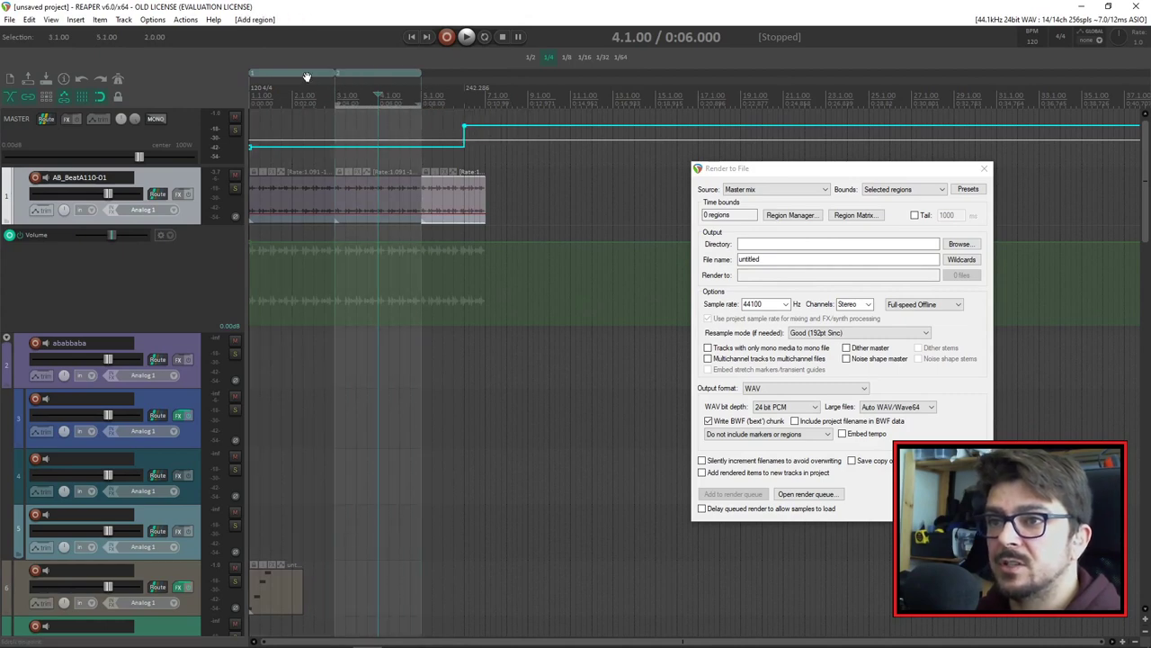
Step: Check the render bounds choices again, including Project regions, and keep Selected regions
{"action": "left_click", "coordinate": [909, 190]}
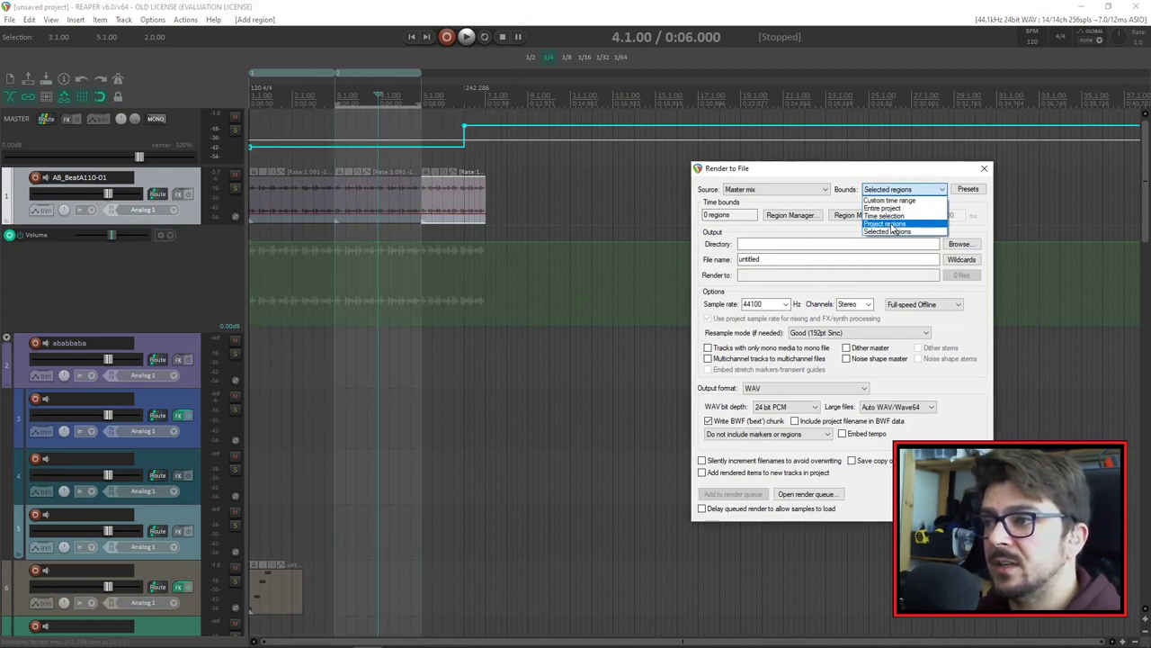
{"action": "left_click", "coordinate": [178, 122]}
{"action": "left_click", "coordinate": [914, 191]}
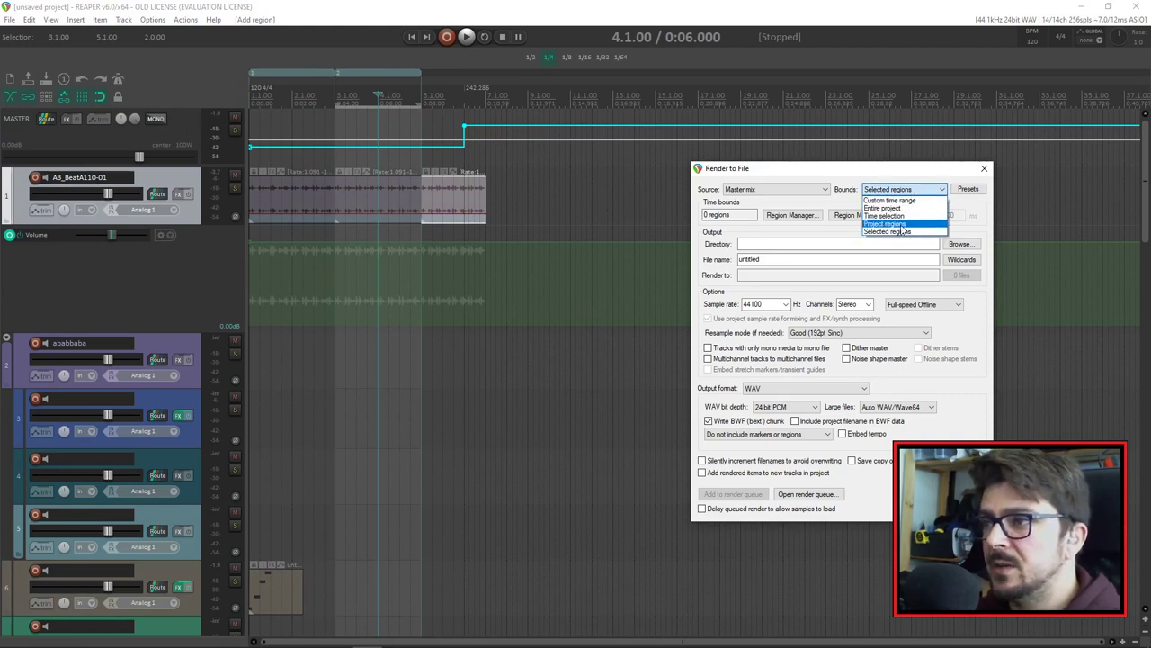
{"action": "left_click", "coordinate": [903, 232]}
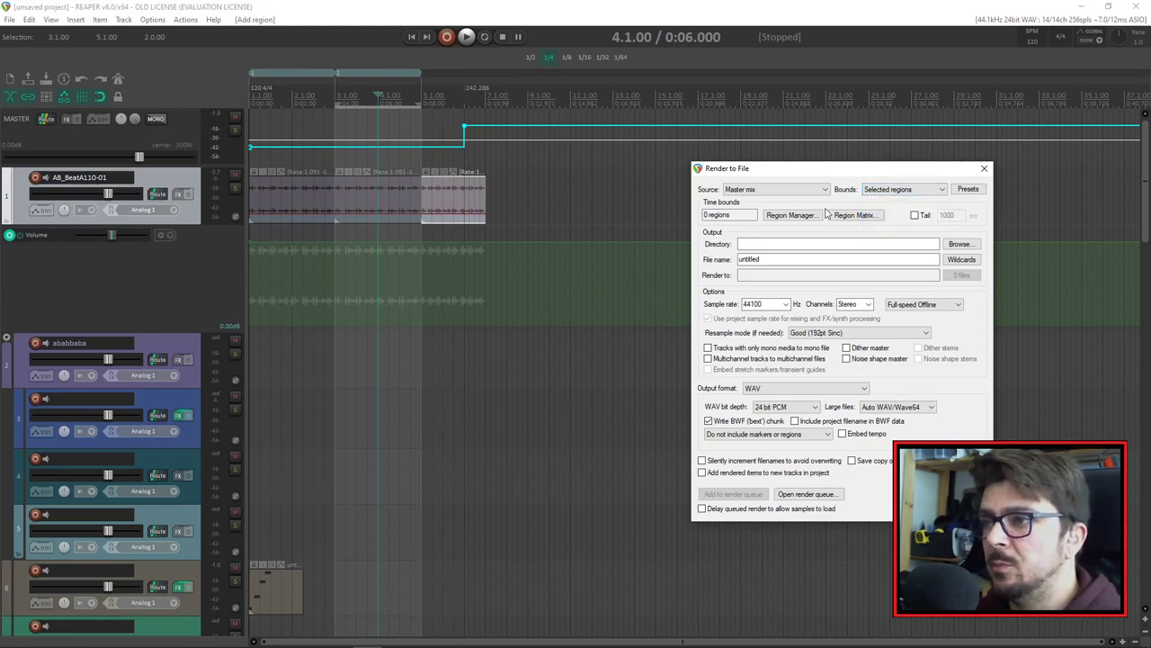
Step: Open the Region/Marker Manager from the render settings, select region R1, and enlarge the manager window
{"action": "left_click", "coordinate": [786, 219]}
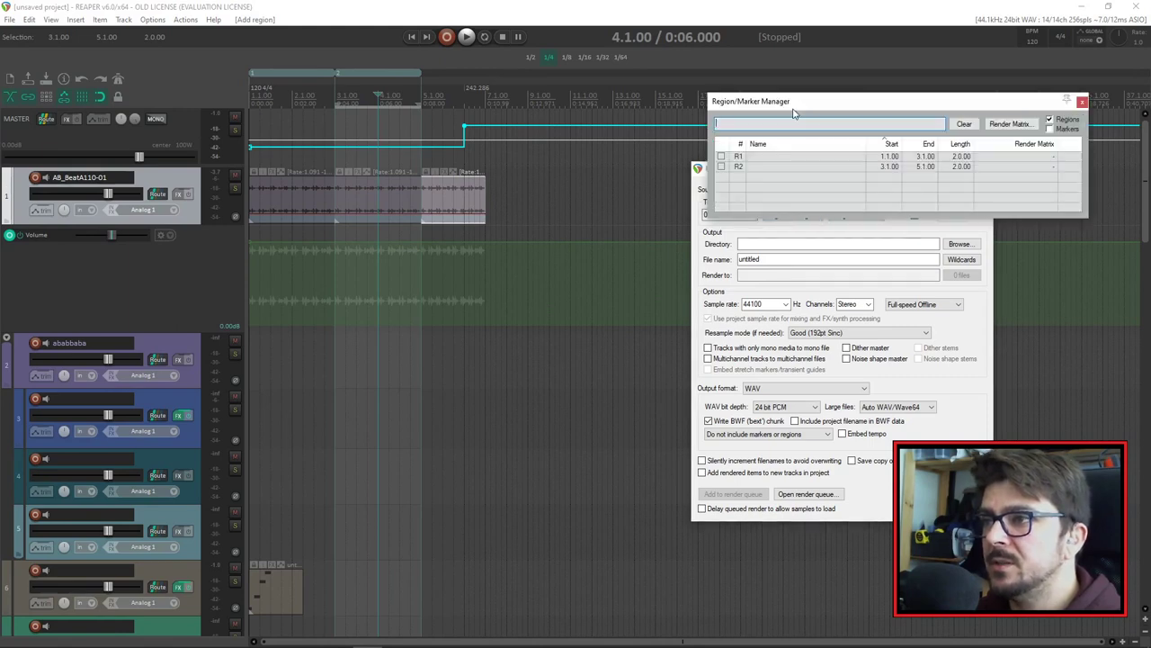
{"action": "left_click_drag", "start_coordinate": [794, 101], "coordinate": [738, 162]}
{"action": "left_click", "coordinate": [850, 216]}
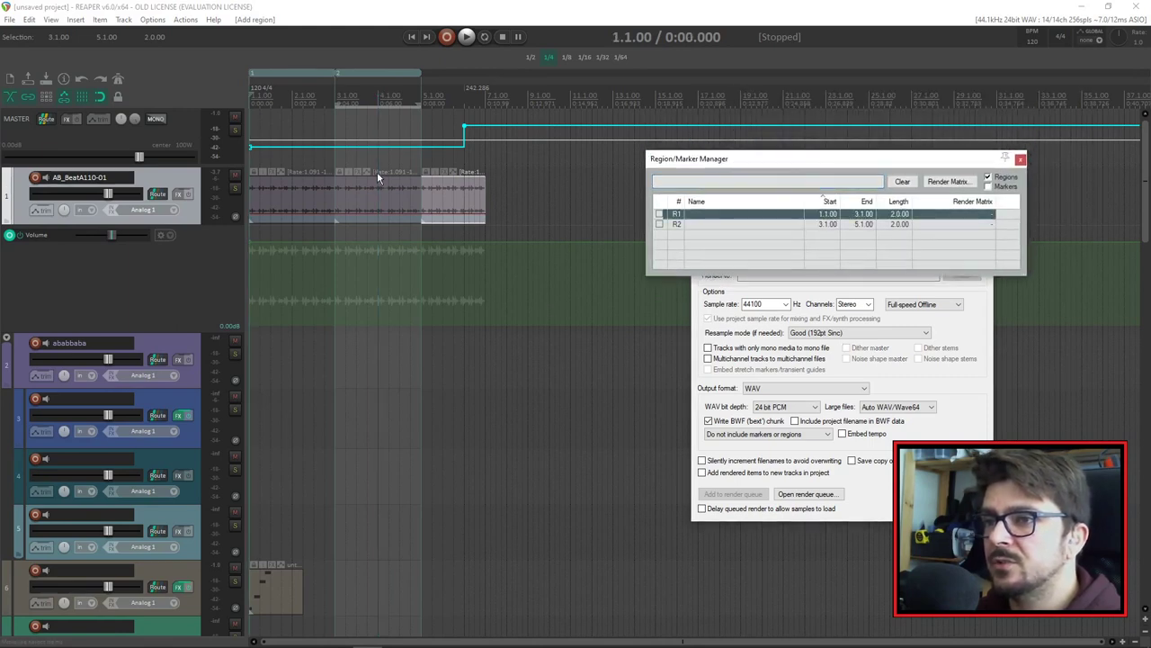
{"action": "left_click_drag", "start_coordinate": [921, 158], "coordinate": [699, 171]}
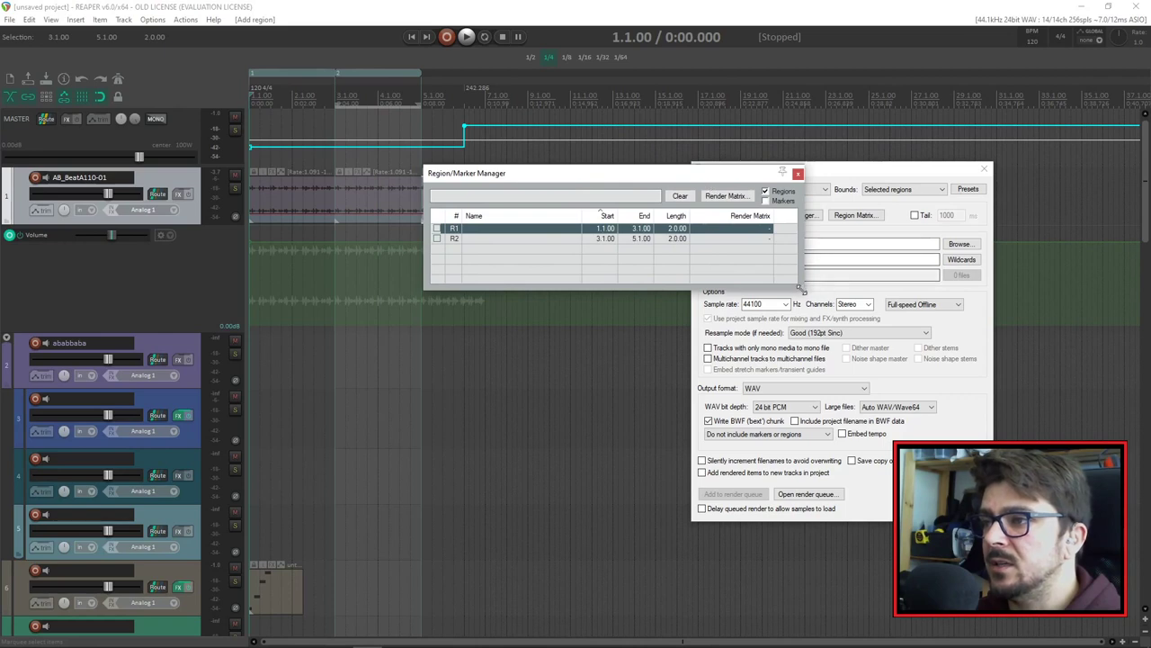
{"action": "mouse_move", "coordinate": [803, 282]}
{"action": "left_mouse_down"}
{"action": "mouse_move", "coordinate": [918, 372]}
{"action": "mouse_move", "coordinate": [1023, 387]}
{"action": "mouse_move", "coordinate": [917, 358]}
{"action": "left_mouse_up"}
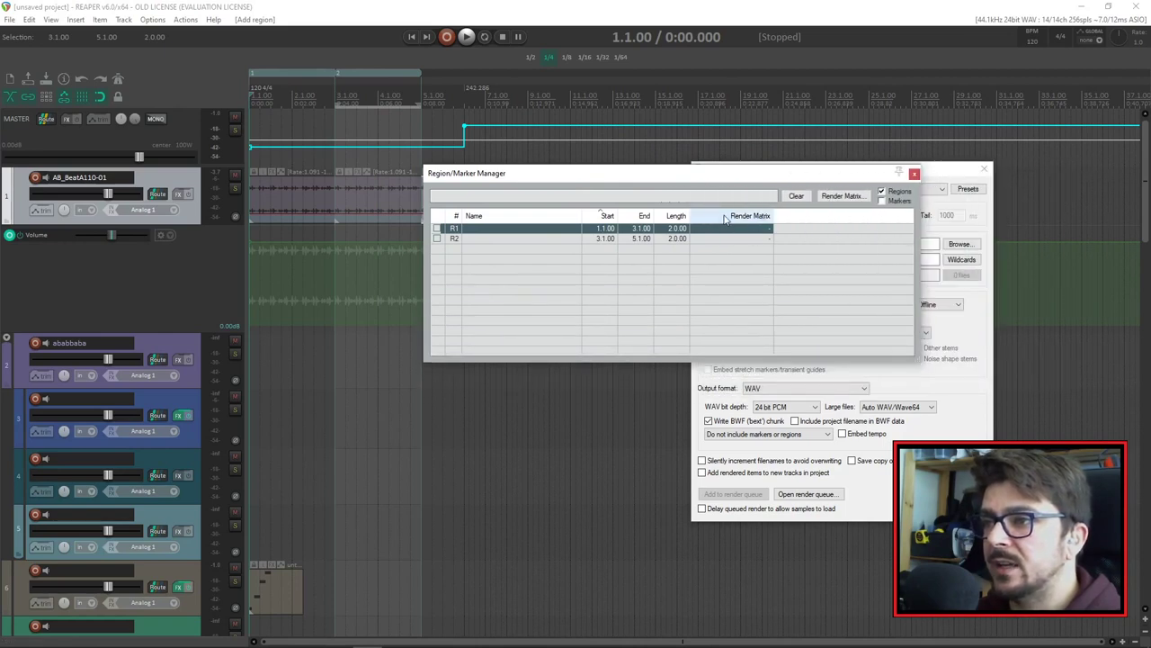
Step: Review the render matrix track options for region R1, then close the Region/Marker Manager and the render settings without rendering
{"action": "left_click", "coordinate": [768, 232]}
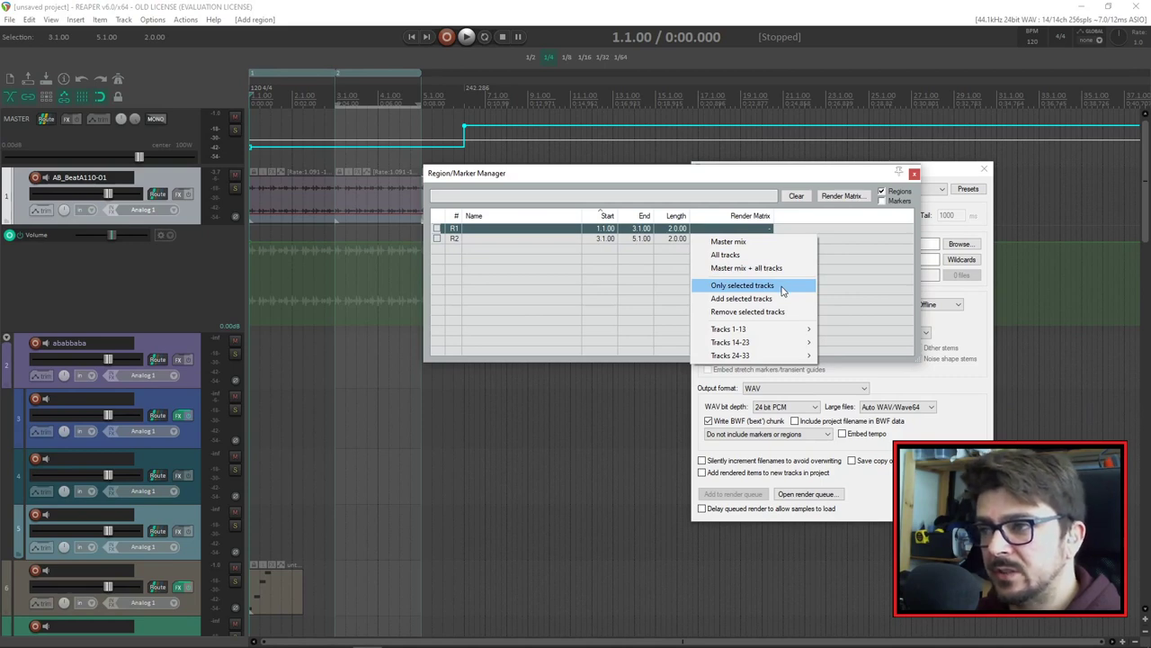
{"action": "left_click", "coordinate": [769, 174]}
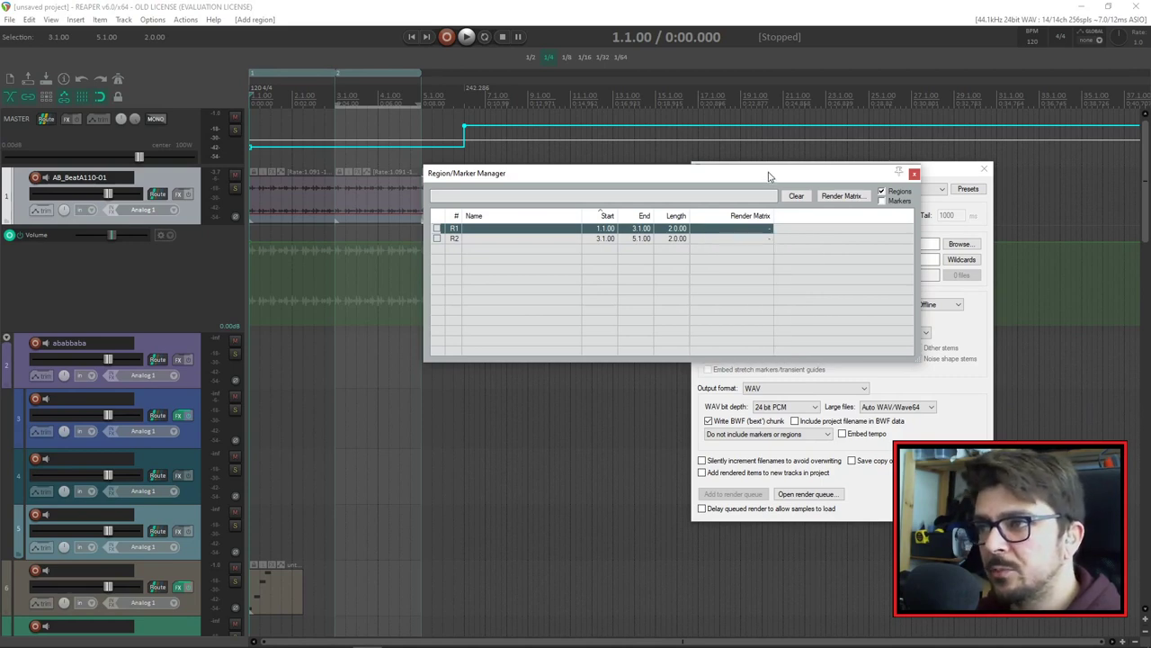
{"action": "left_click_drag", "start_coordinate": [784, 174], "coordinate": [867, 214]}
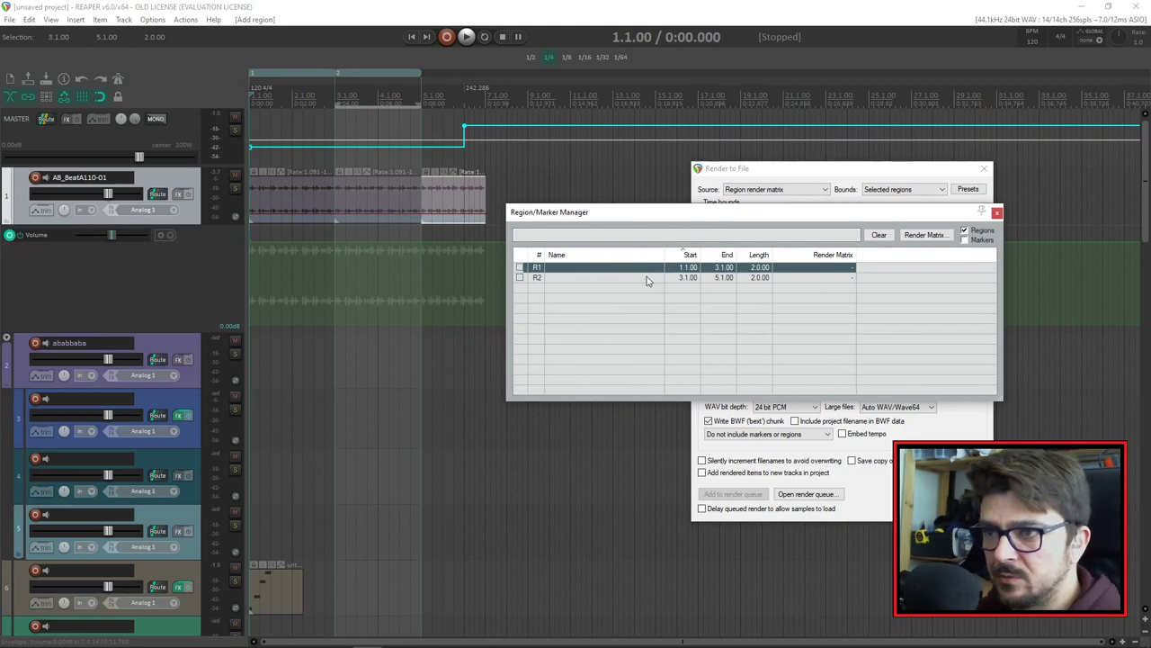
{"action": "left_click_drag", "start_coordinate": [628, 218], "coordinate": [590, 295]}
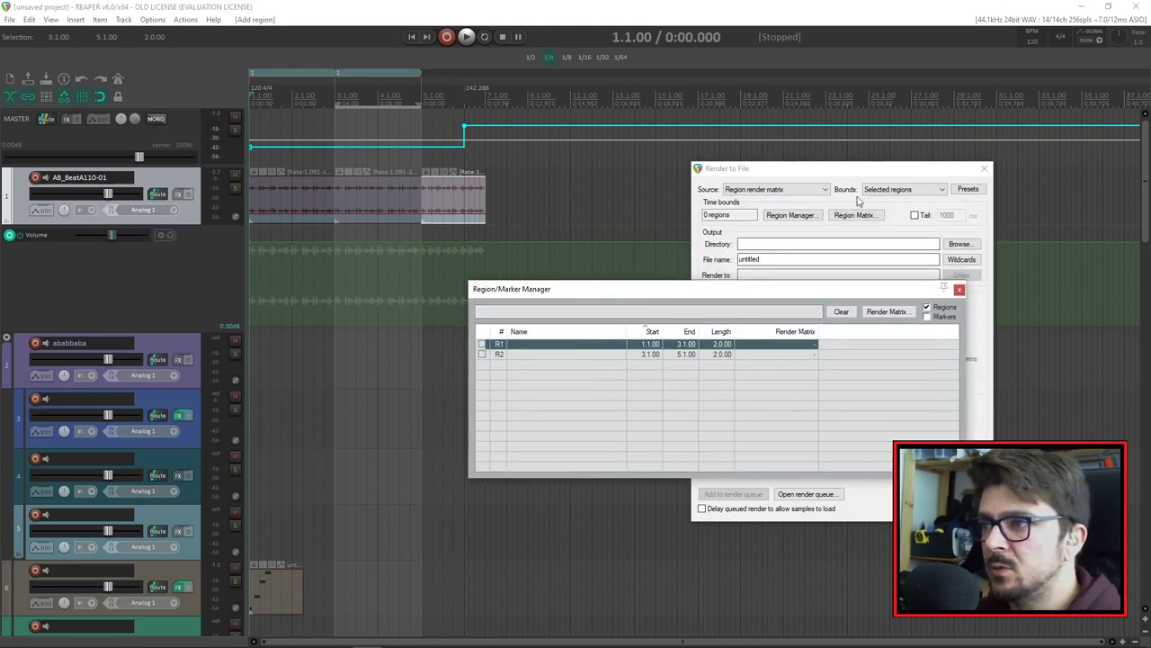
{"action": "left_click", "coordinate": [959, 290]}
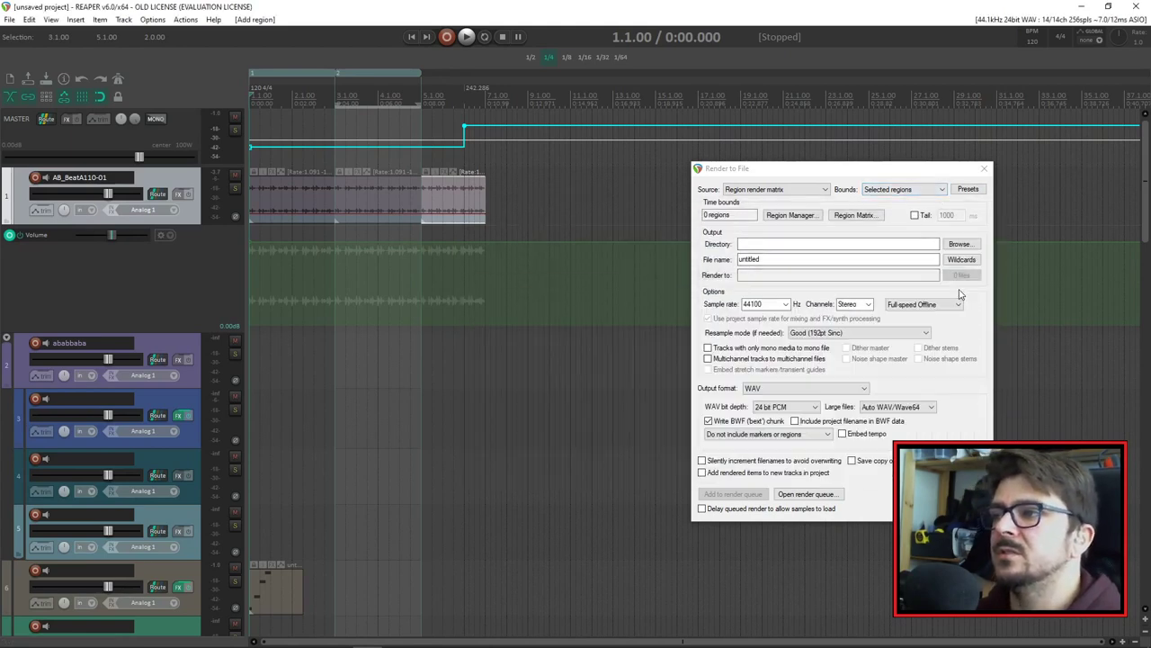
{"action": "left_click", "coordinate": [984, 169]}
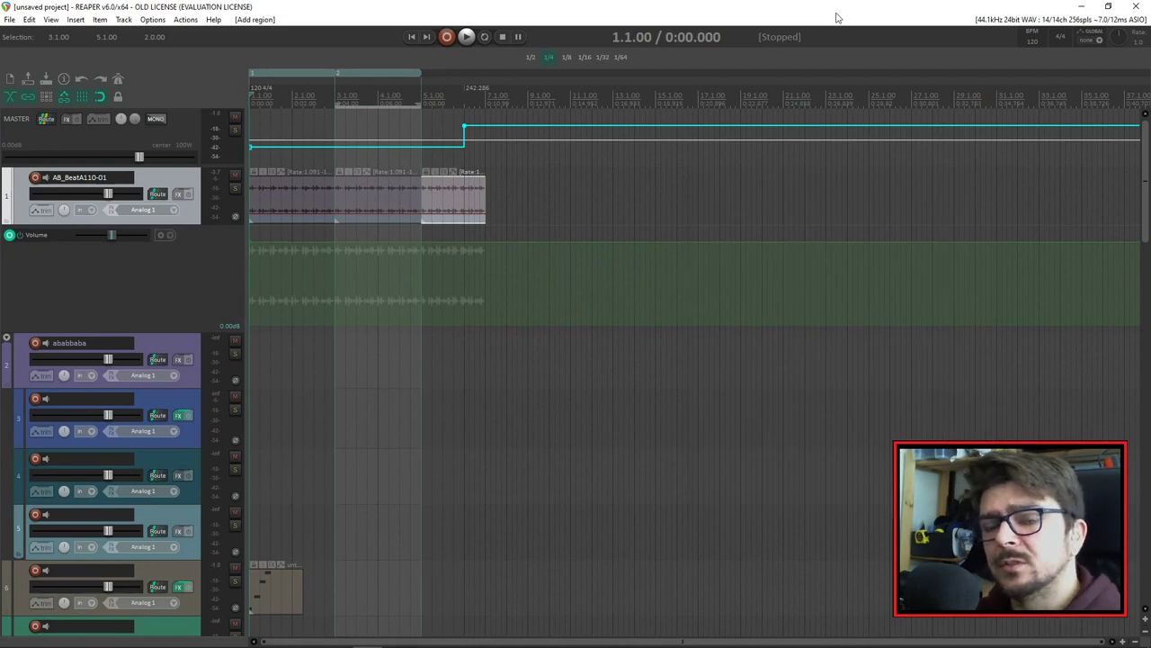